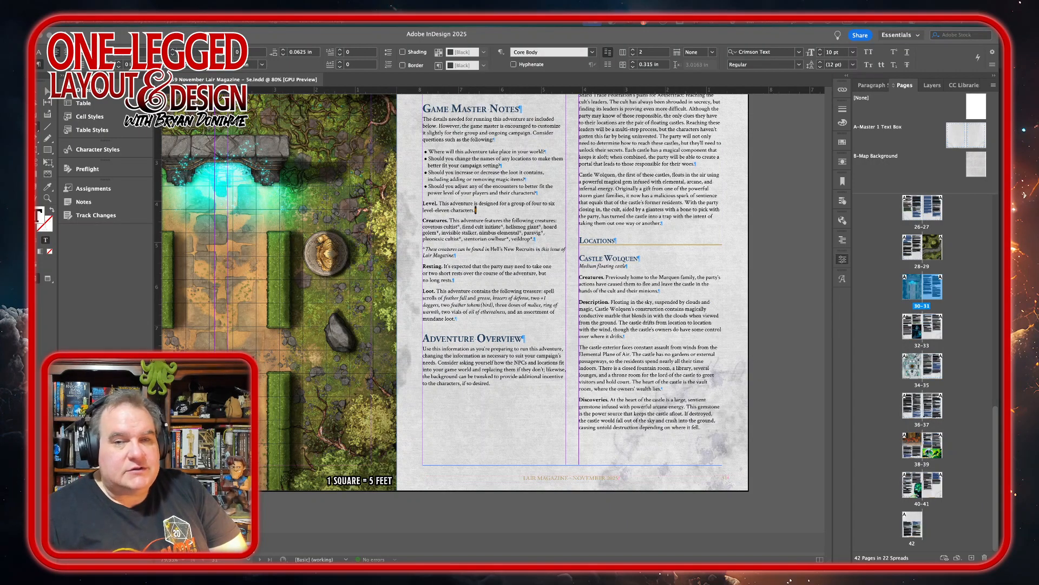
Go to spread 40-41 and examine the Throne Room page for empty space that could hold artwork.
click(916, 489)
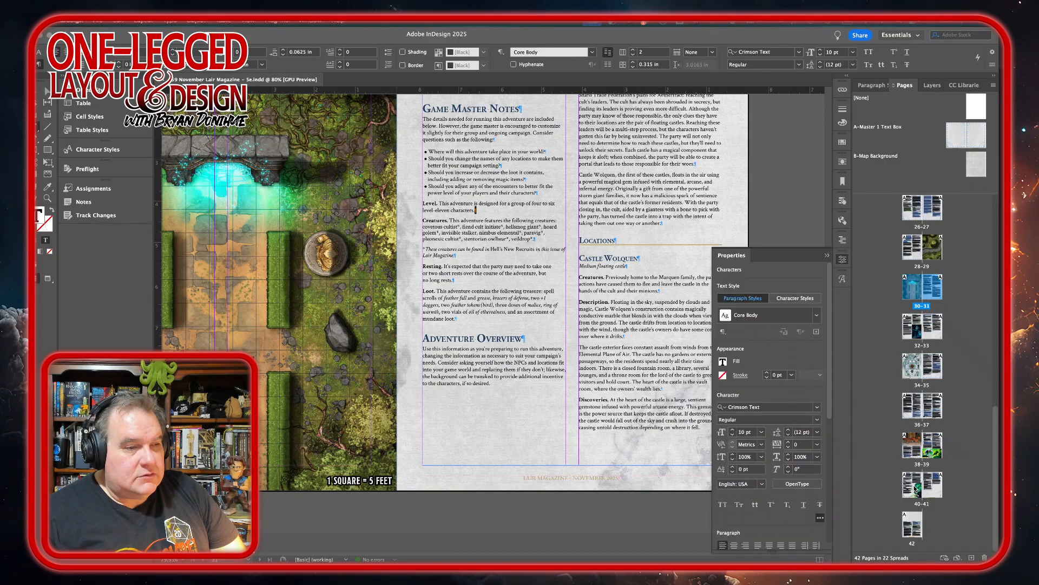
double_click(914, 489)
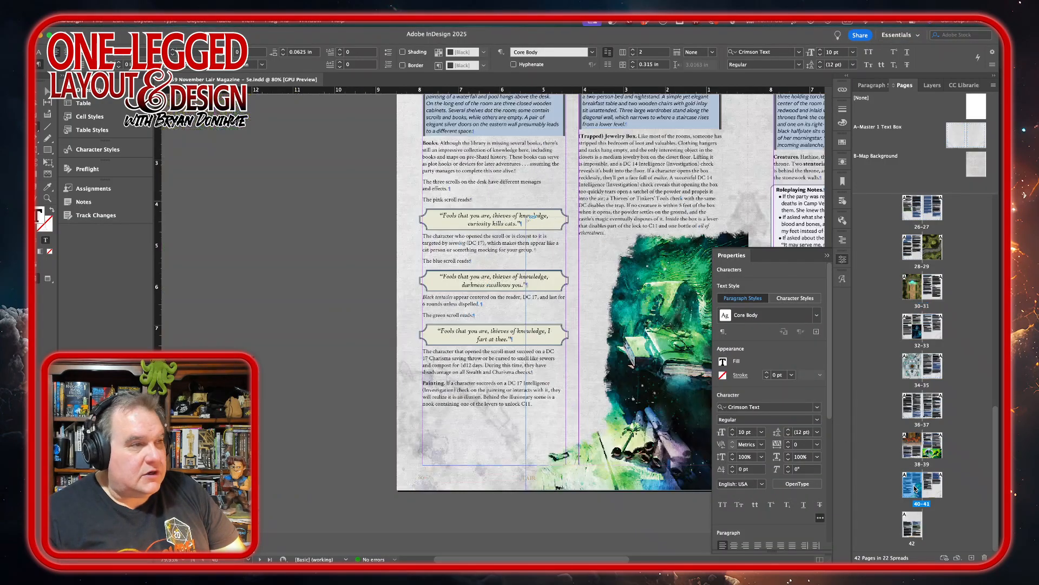
scroll(426, 317, right, 5)
scroll(426, 317, up, 2)
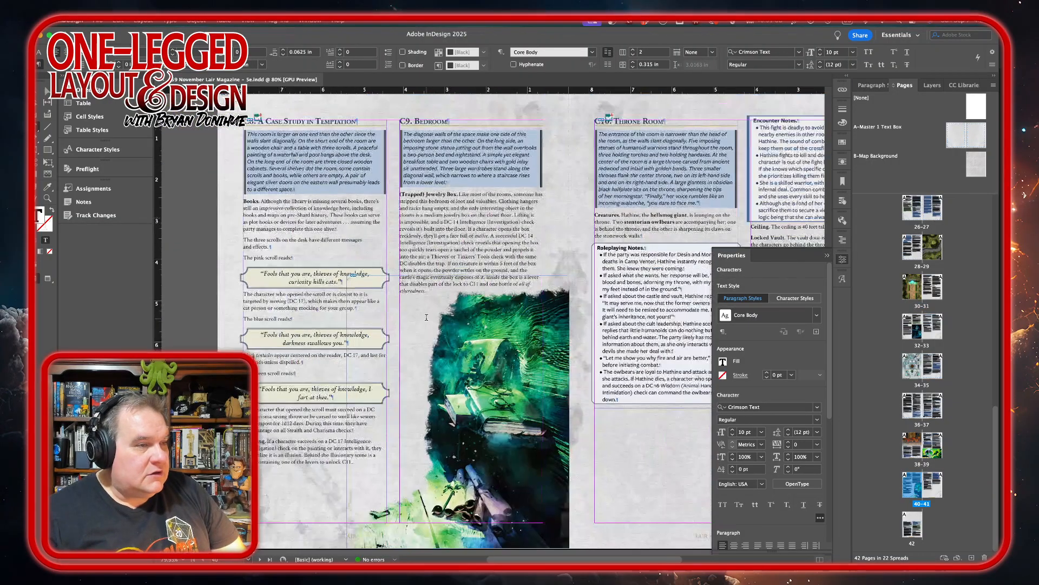
scroll(426, 318, right, 10)
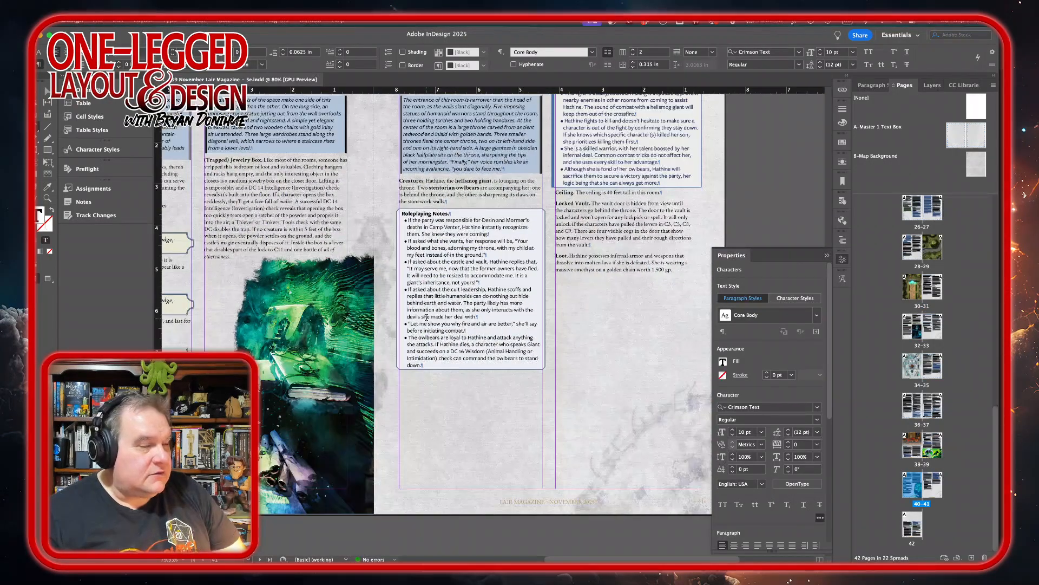
scroll(426, 318, up, 1)
scroll(426, 319, down, 1)
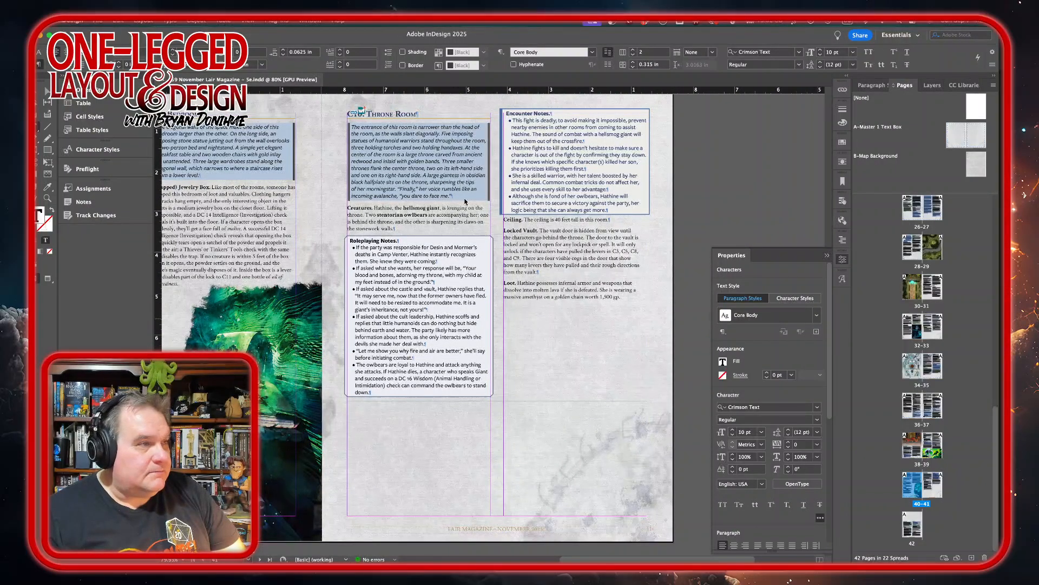
Switch to the Adobe Stock page in Safari and search the images for "fantasy throne".
mouse_move(274, 560)
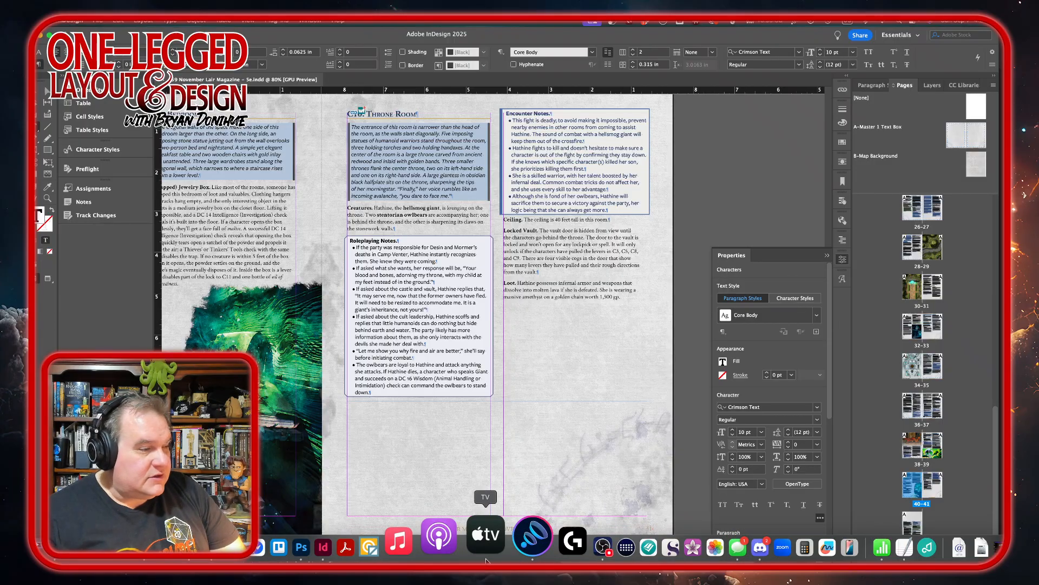
click(241, 537)
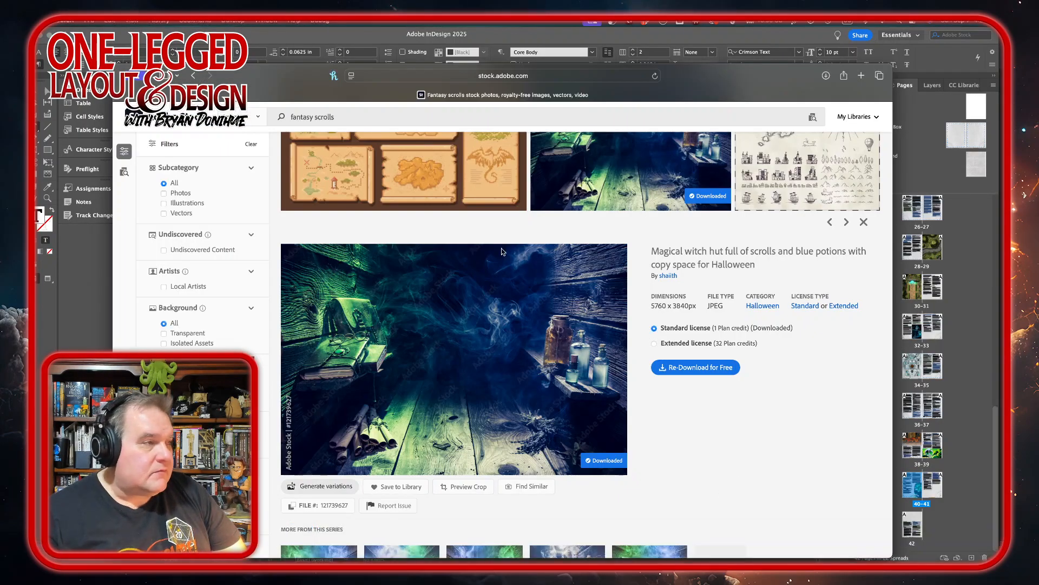
double_click(339, 121)
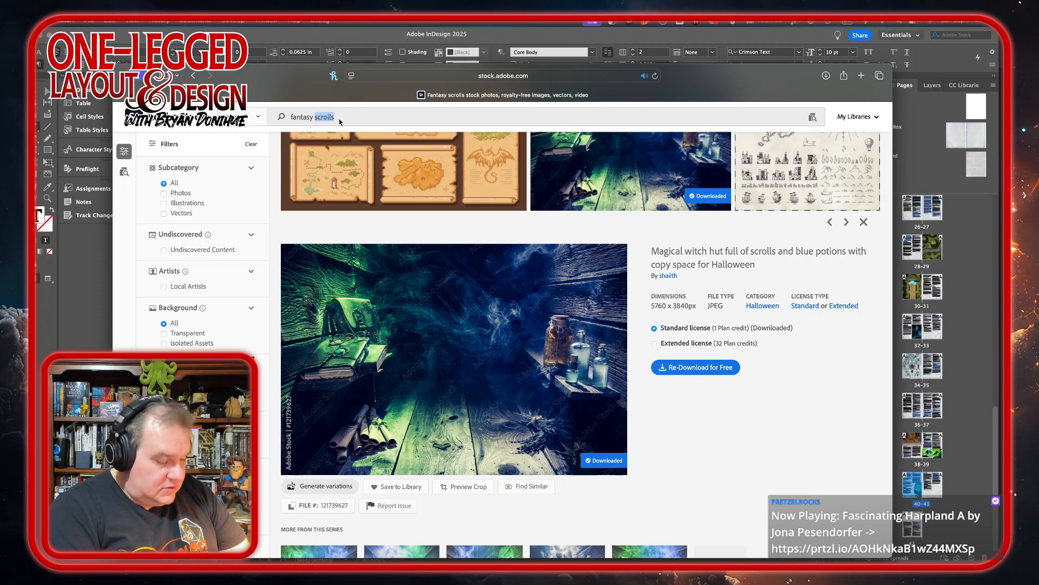
text(throne)
key(Return)
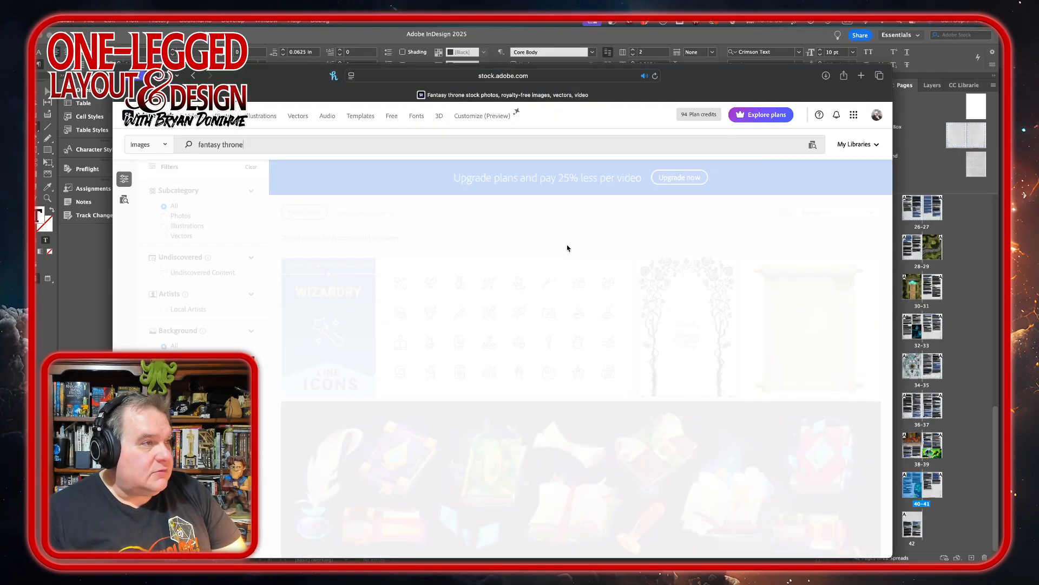
Check the Throne Room page layout in InDesign again and browse the Adobe Stock throne images for a suitable illustration.
click(612, 40)
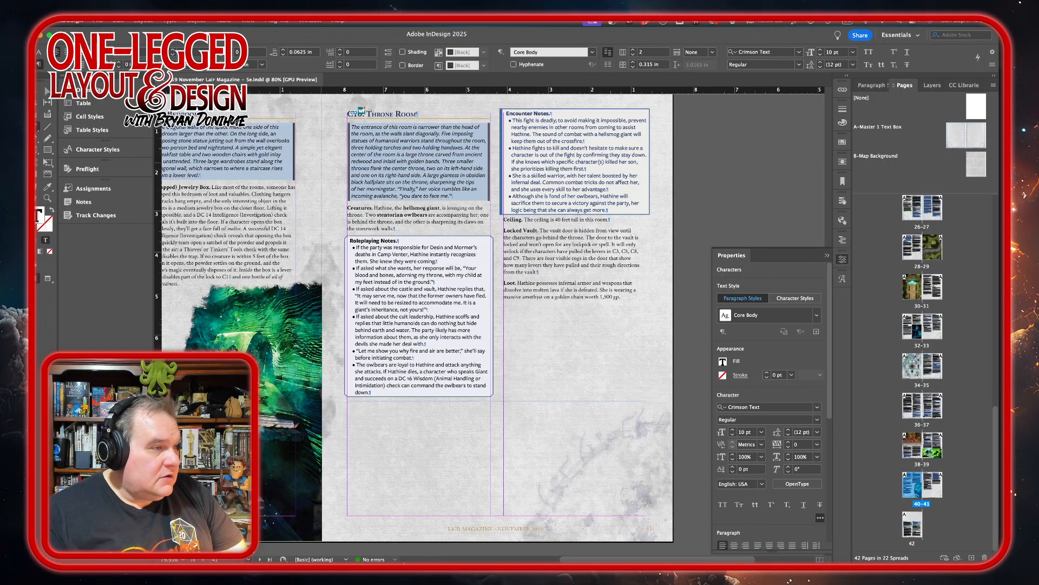
mouse_move(387, 548)
click(223, 547)
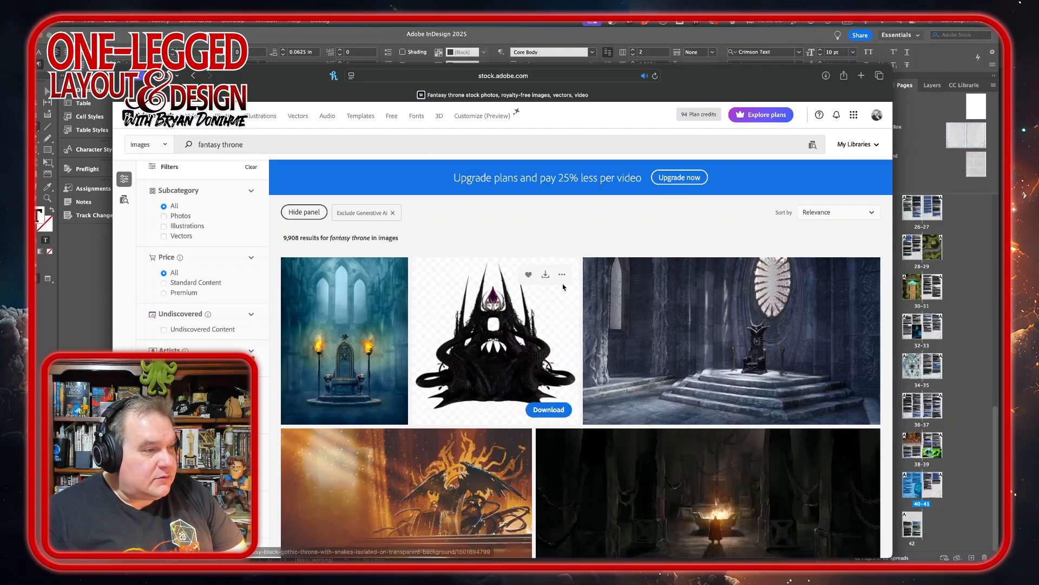
scroll(564, 287, down, 1)
scroll(563, 287, down, 1)
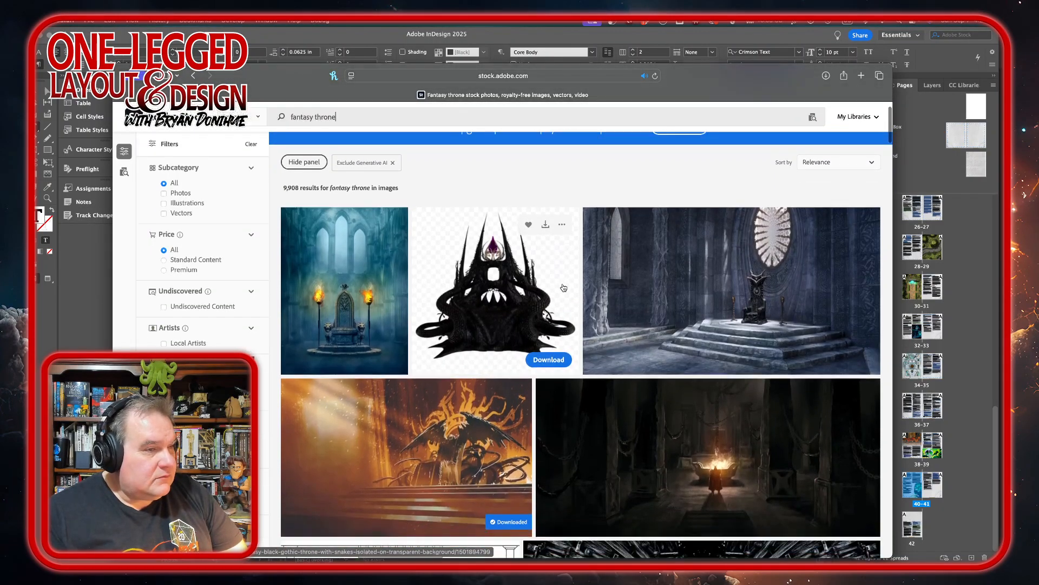
scroll(564, 287, down, 2)
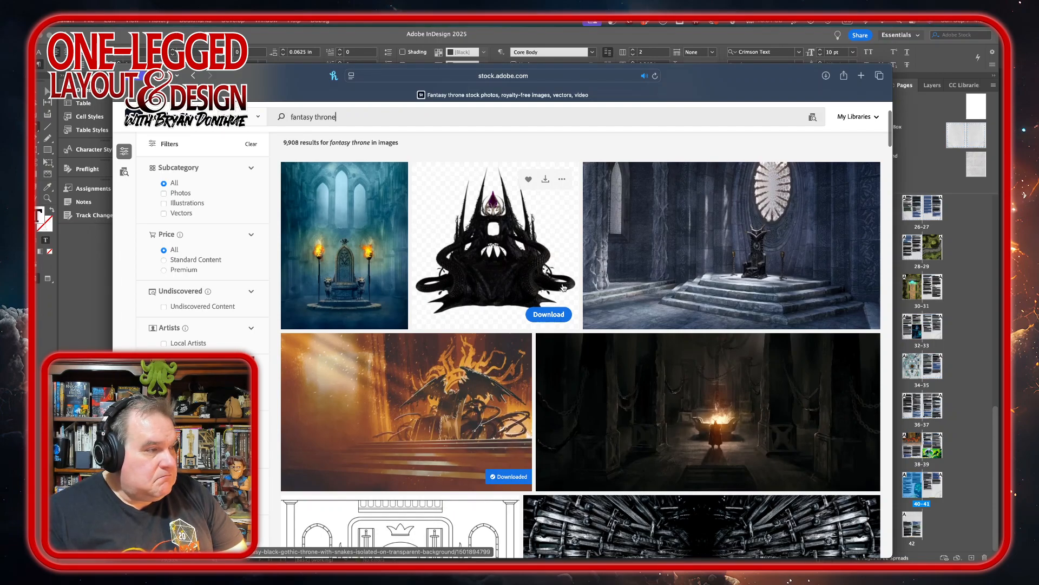
scroll(563, 288, down, 2)
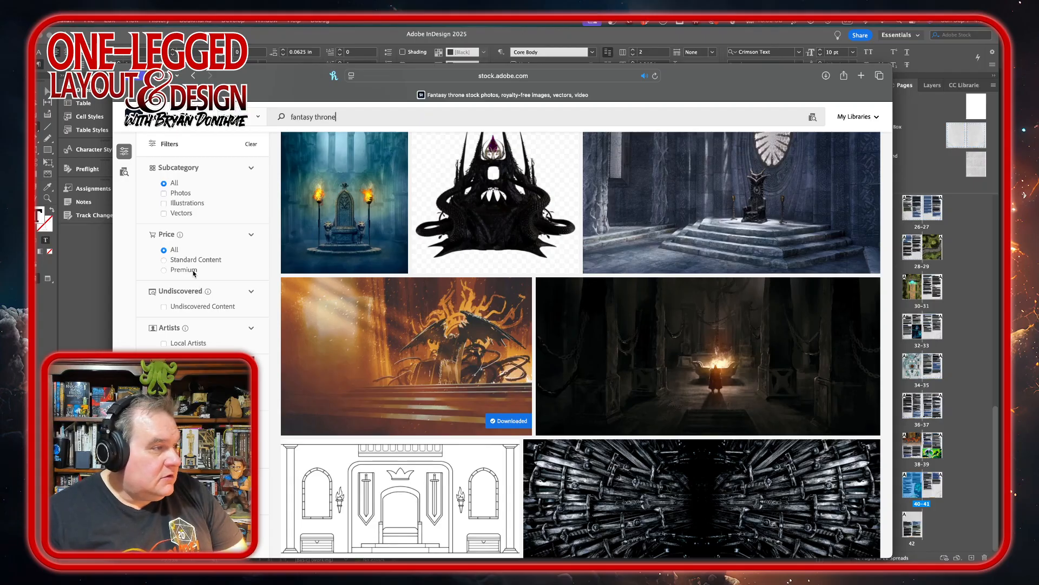
scroll(211, 347, down, 5)
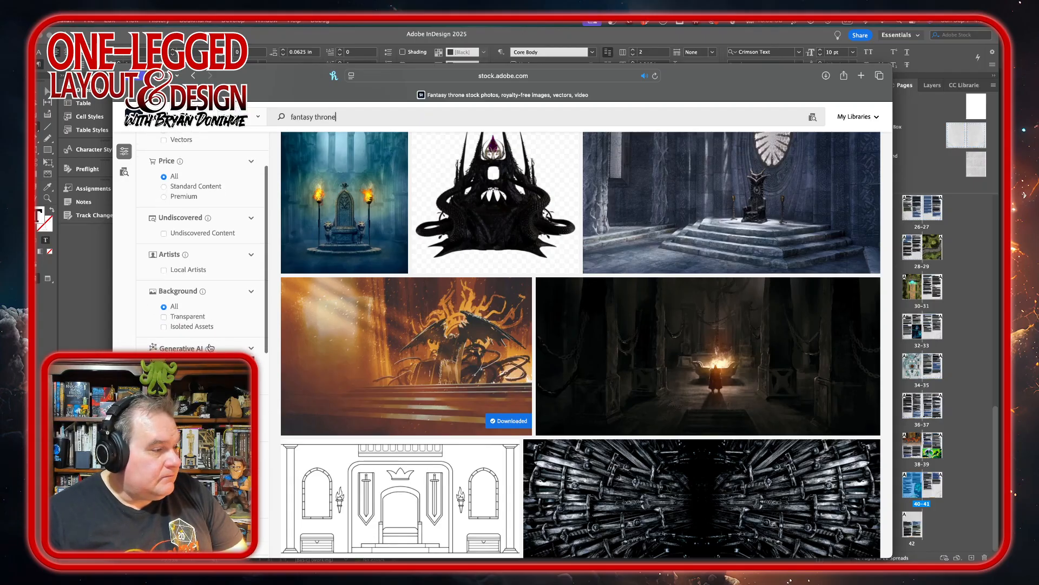
scroll(211, 347, up, 5)
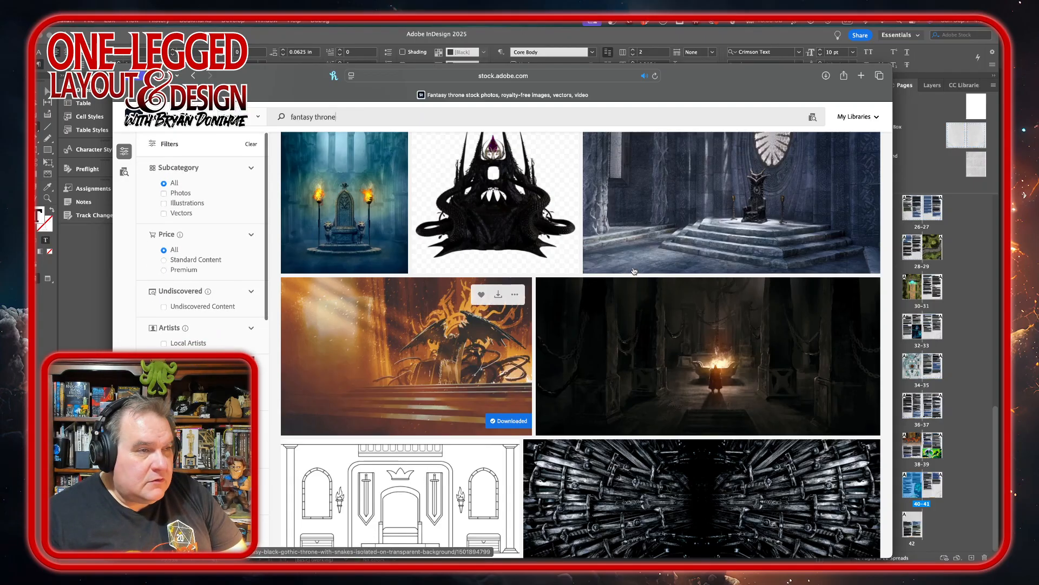
scroll(635, 271, down, 5)
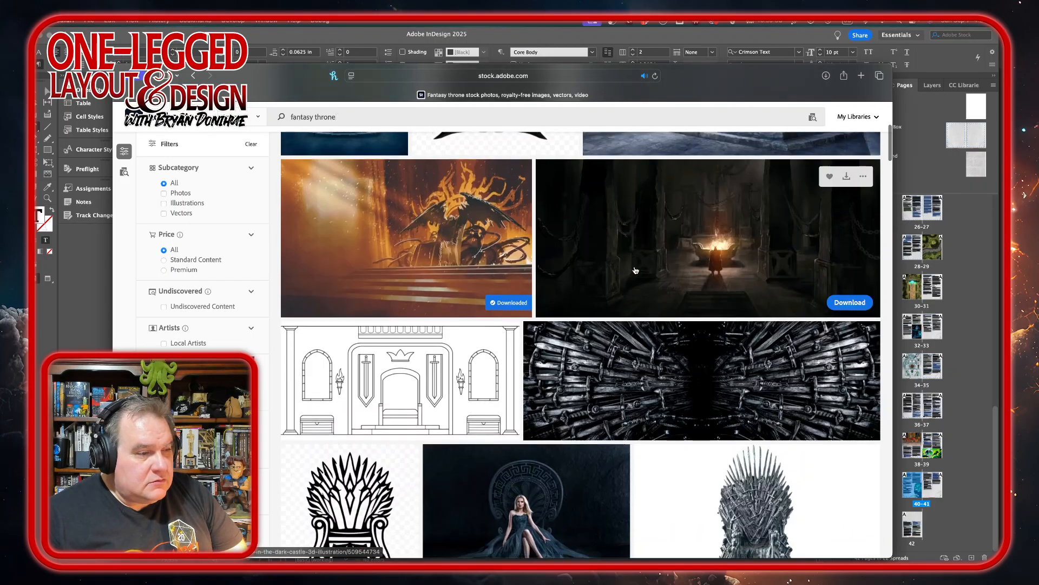
scroll(636, 270, down, 6)
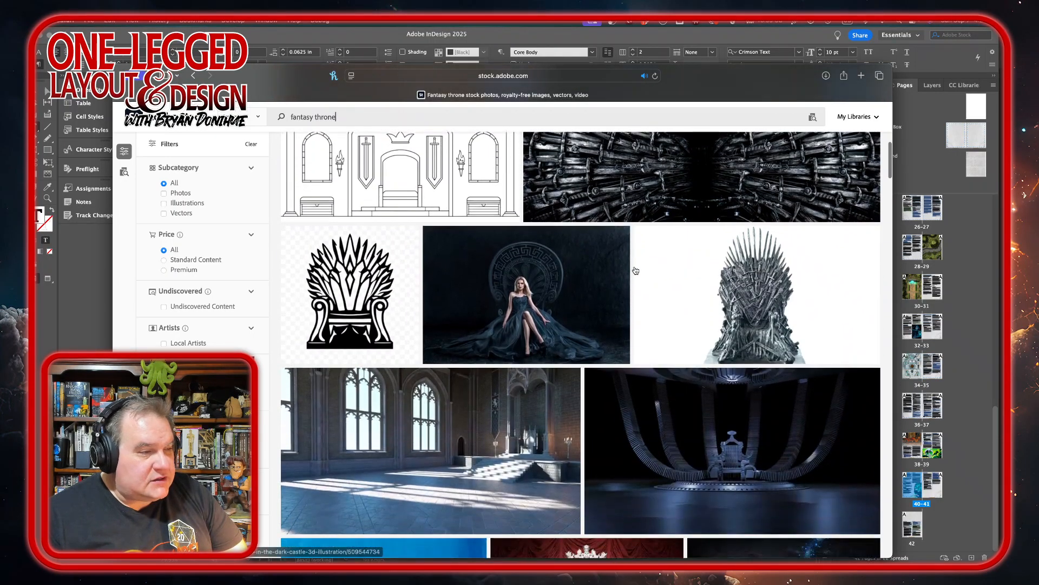
scroll(635, 270, up, 9)
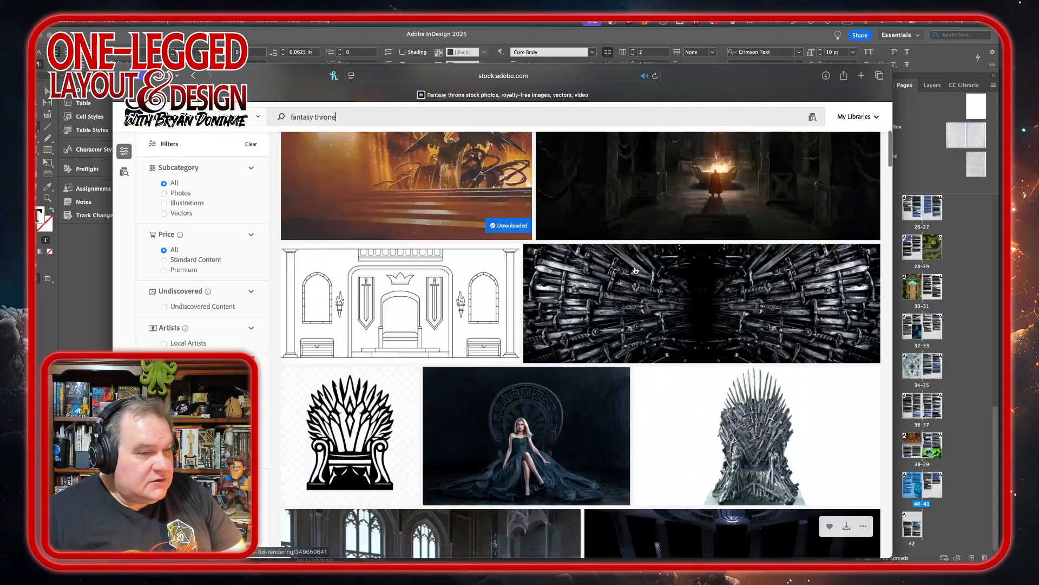
scroll(636, 271, up, 4)
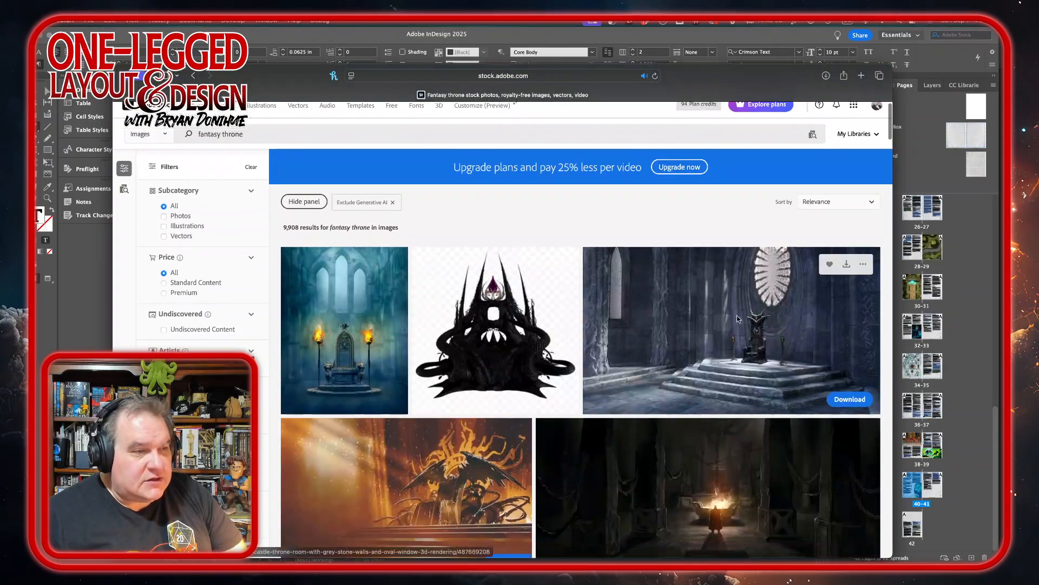
Download the medieval castle throne room image with grey stone walls and an oval window under the Standard license.
scroll(736, 317, down, 3)
click(738, 320)
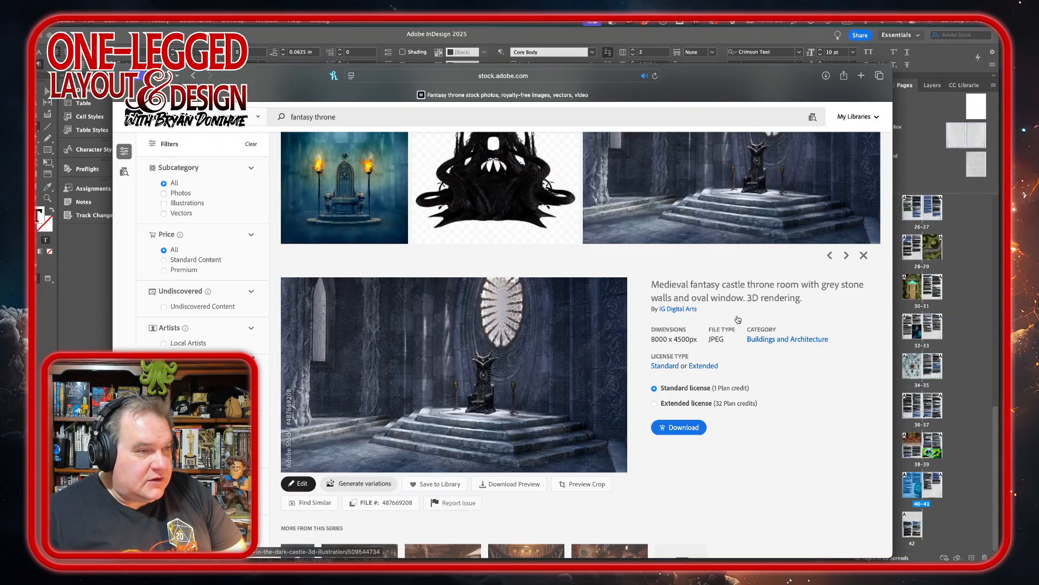
click(681, 433)
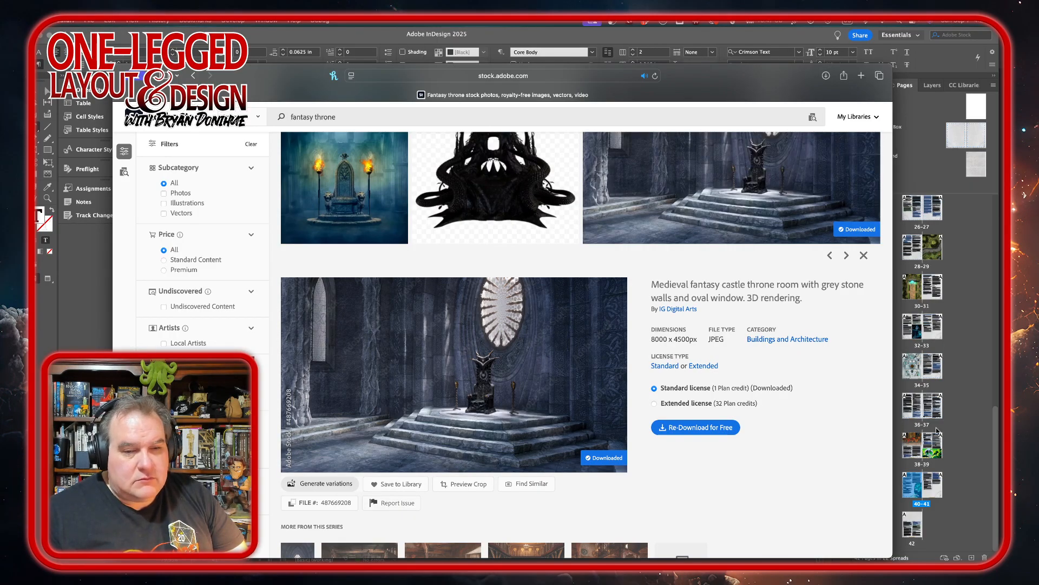
Locate the downloaded AdobeStock_487669208.jpeg and switch to Photoshop with that image open.
click(826, 76)
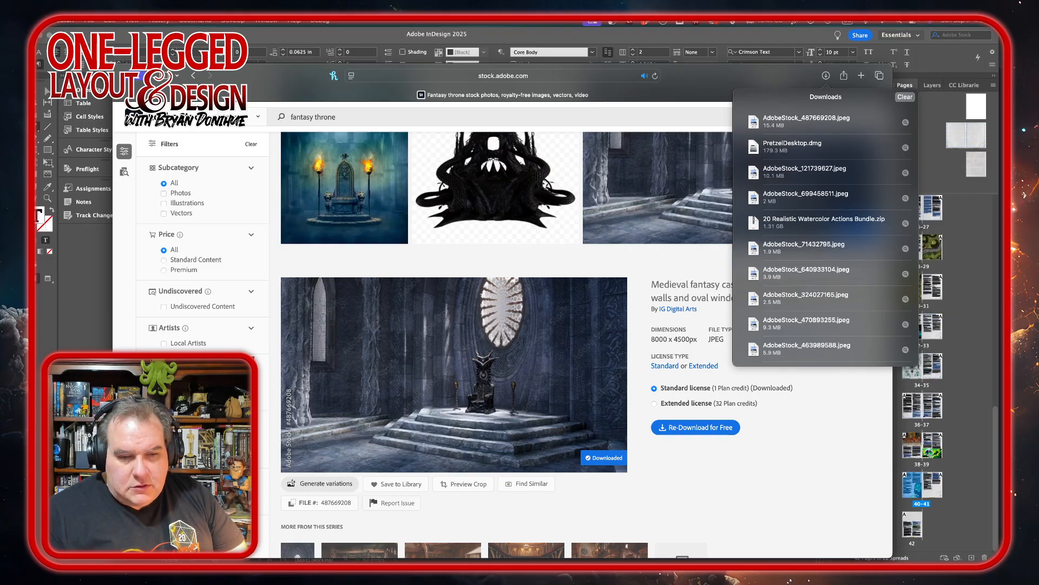
key(super+Tab)
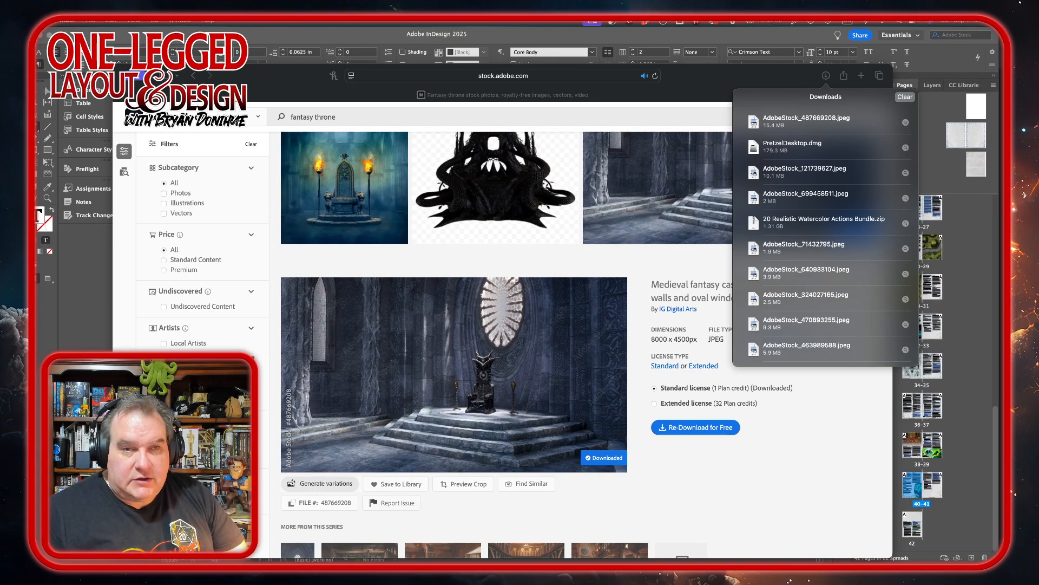
key(super+Tab)
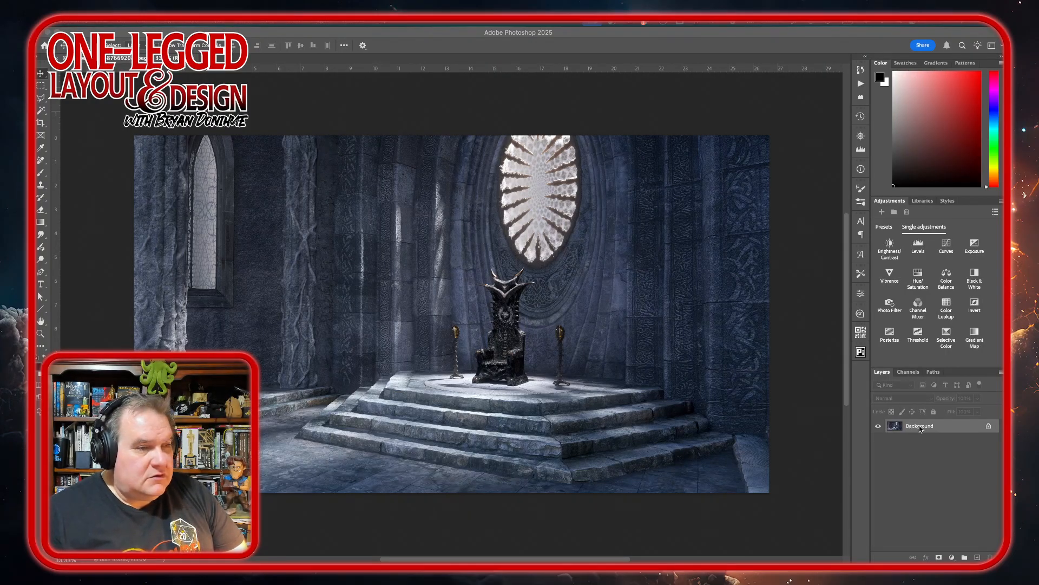
Add a layer mask to the throne room image and brush out a ragged-edged band across its entire top.
click(939, 557)
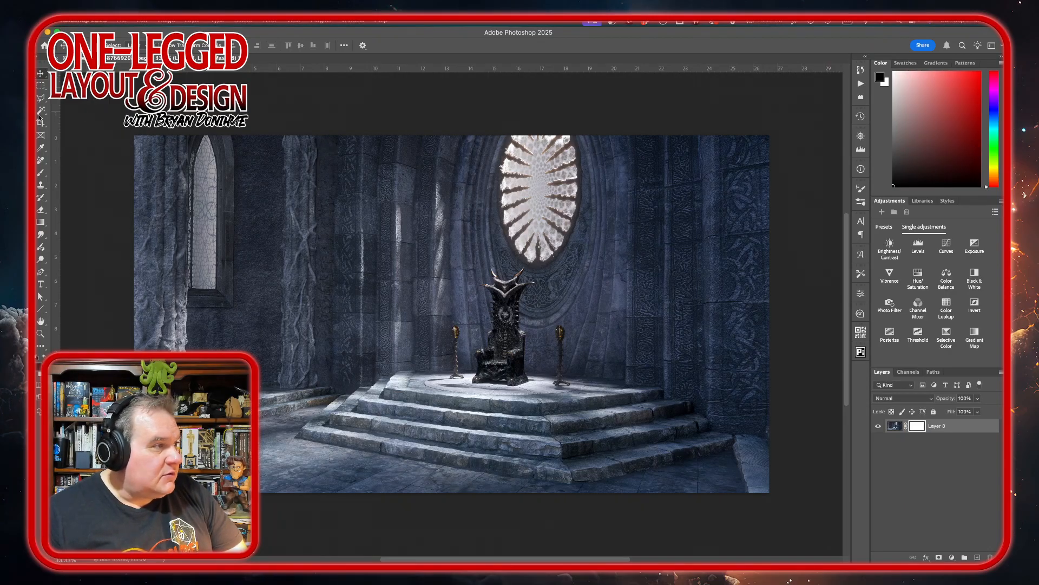
click(41, 173)
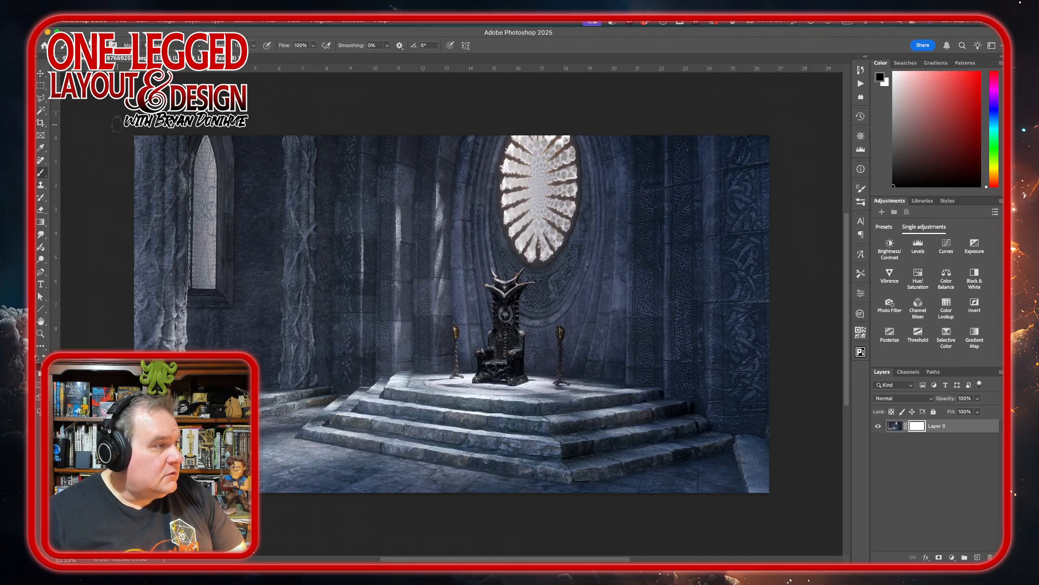
mouse_move(136, 138)
mouse_down()
mouse_move(203, 139)
mouse_move(120, 145)
mouse_move(255, 142)
mouse_move(131, 155)
mouse_move(373, 168)
mouse_move(334, 177)
mouse_move(831, 191)
mouse_move(796, 202)
mouse_move(644, 184)
mouse_move(773, 205)
mouse_move(541, 172)
mouse_move(613, 159)
mouse_move(566, 159)
mouse_move(734, 189)
mouse_move(658, 172)
mouse_move(735, 167)
mouse_move(790, 144)
mouse_move(735, 133)
mouse_move(778, 133)
mouse_move(749, 128)
mouse_move(607, 132)
mouse_move(726, 147)
mouse_move(646, 156)
mouse_move(534, 134)
mouse_move(500, 147)
mouse_move(539, 133)
mouse_move(456, 138)
mouse_move(517, 160)
mouse_move(406, 182)
mouse_move(365, 173)
mouse_move(379, 189)
mouse_move(428, 146)
mouse_move(230, 133)
mouse_move(157, 187)
mouse_move(293, 193)
mouse_up()
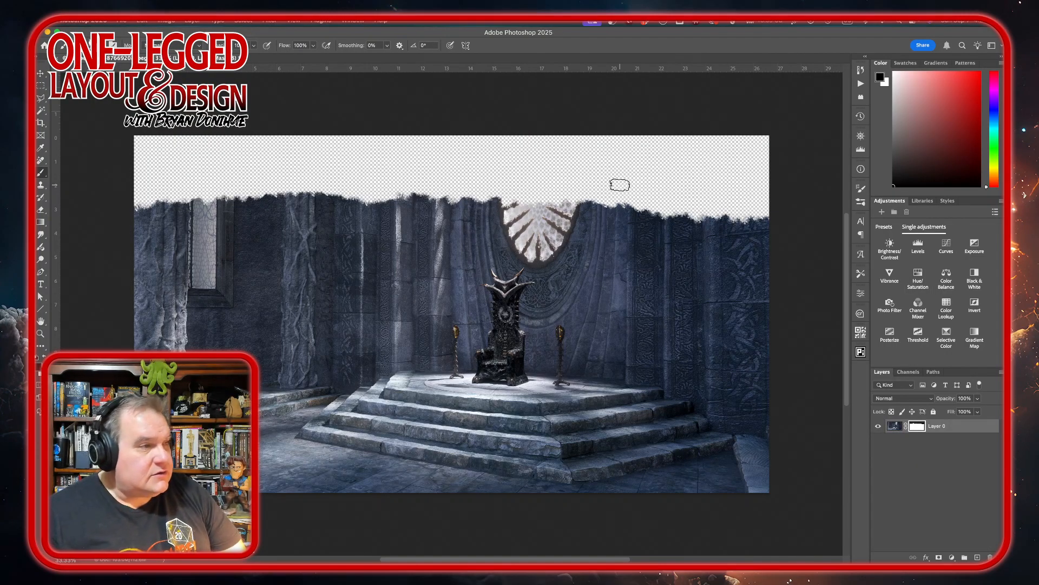
Set up an export of the masked image as a transparent PNG scaled to 33%.
click(123, 21)
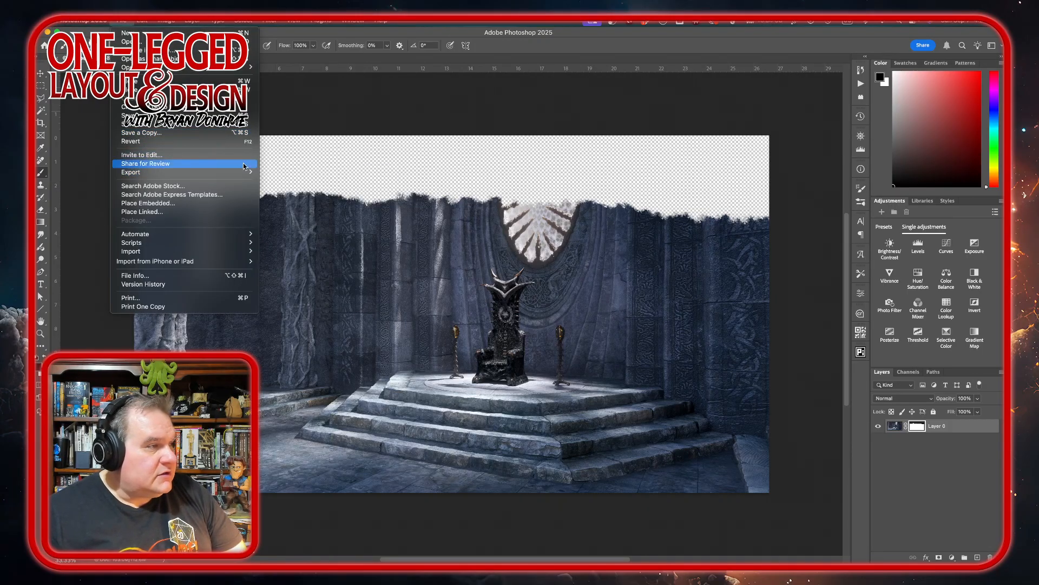
mouse_move(216, 173)
click(297, 182)
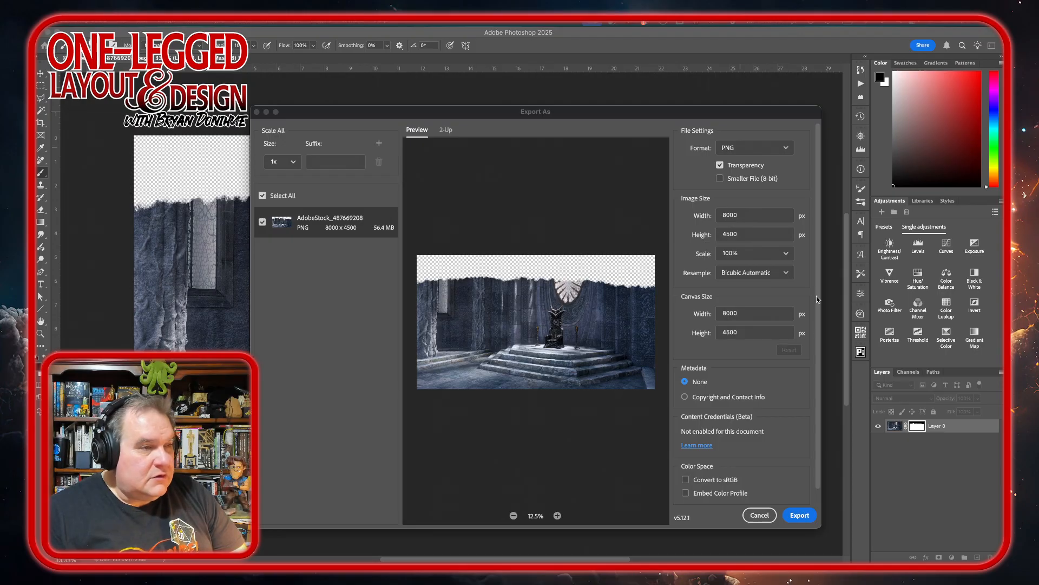
click(787, 254)
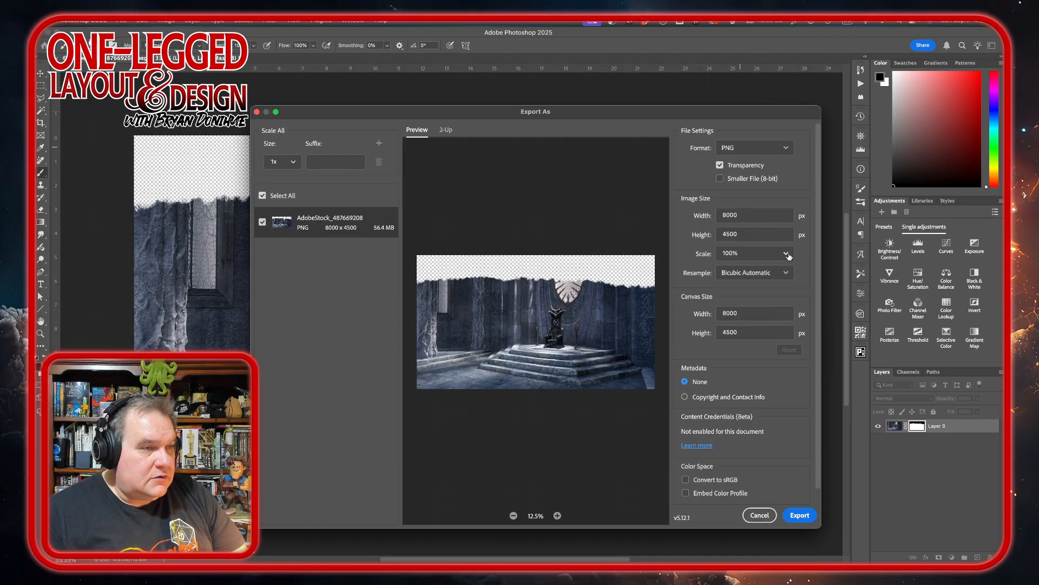
click(786, 254)
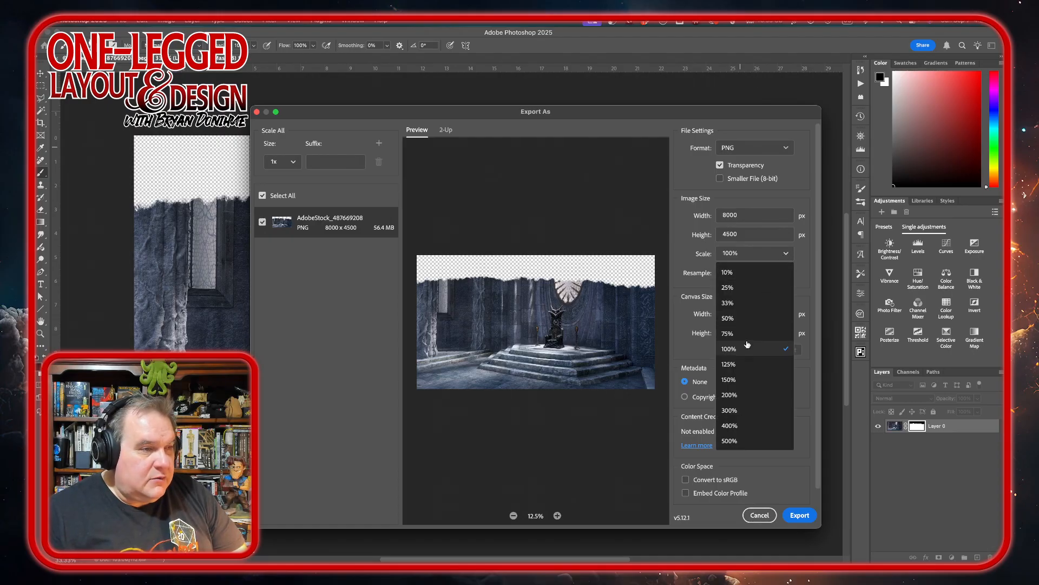
click(741, 305)
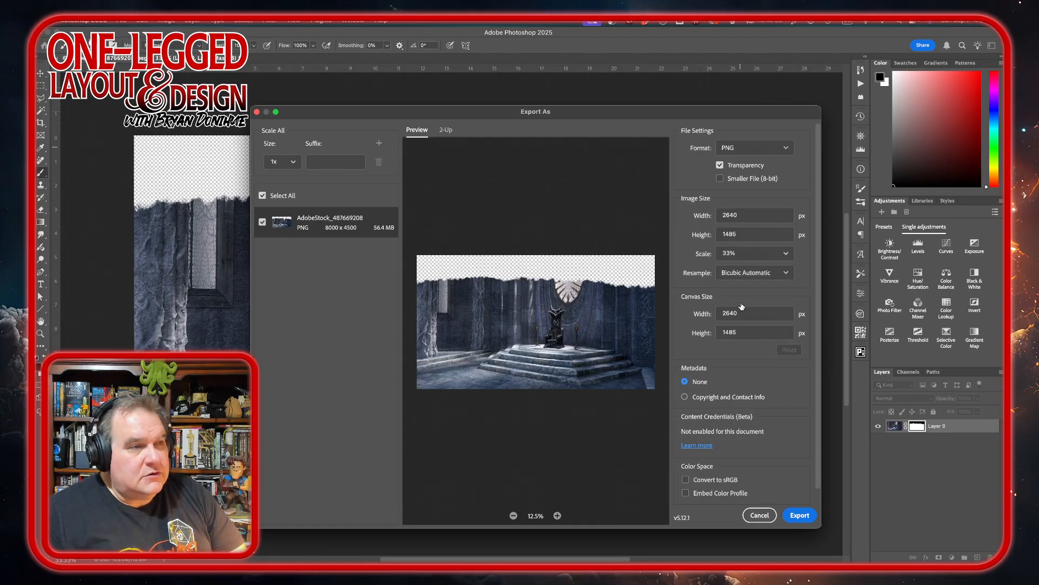
Export the masked image into the 59 November 2025 Artwork folder as masked-AdobeStock_487669208.png.
click(801, 516)
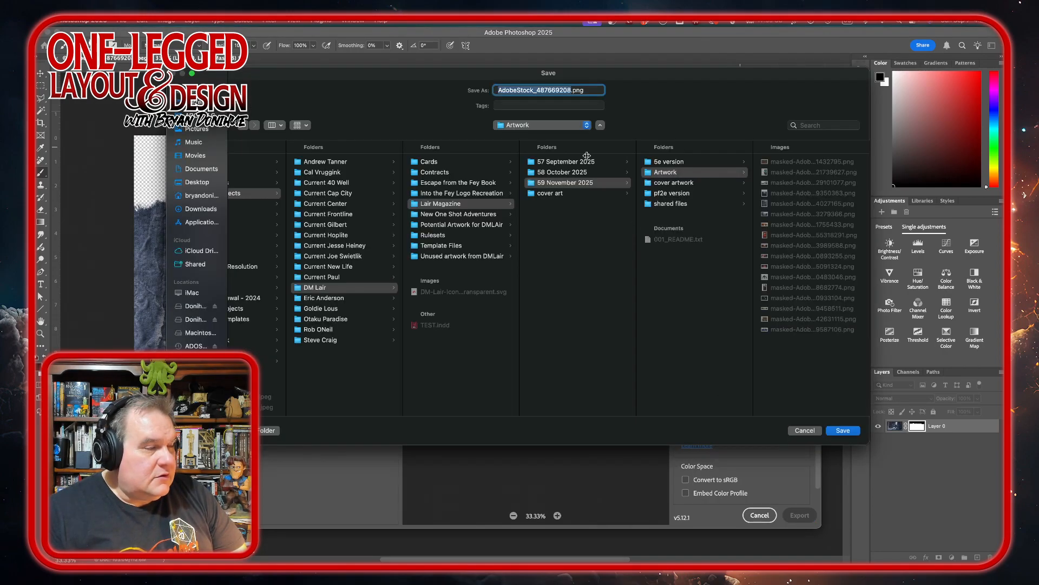
click(497, 89)
text(masked-)
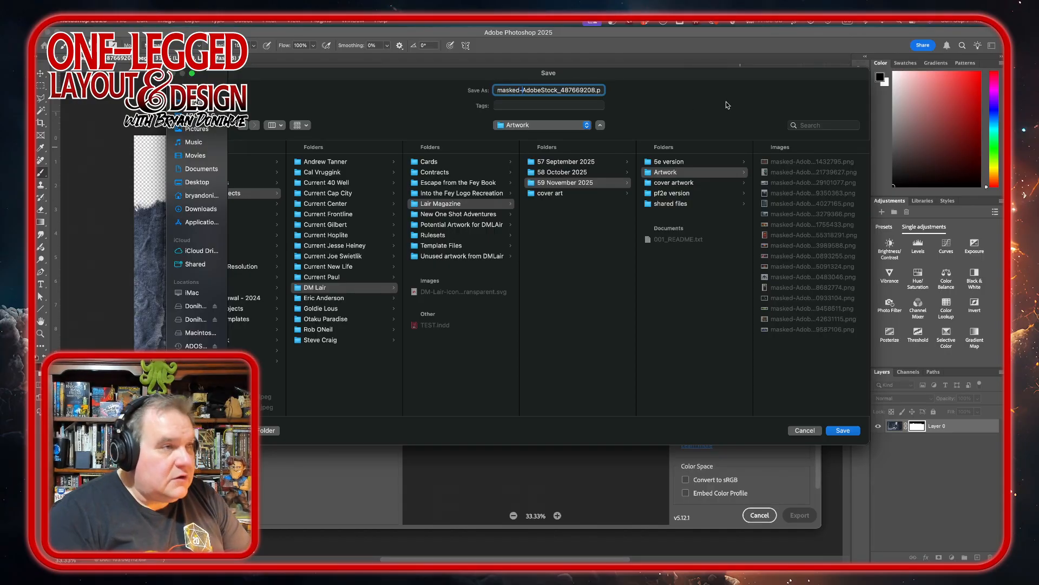
key(Return)
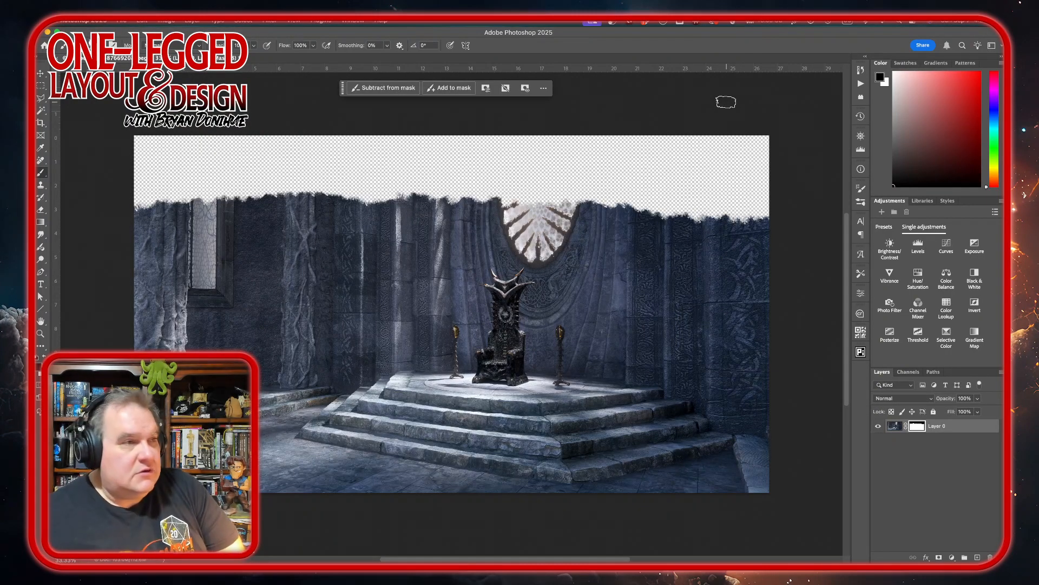
Switch to the Lair Magazine document in InDesign and activate the Selection tool with nothing selected on the Throne Room page.
click(39, 71)
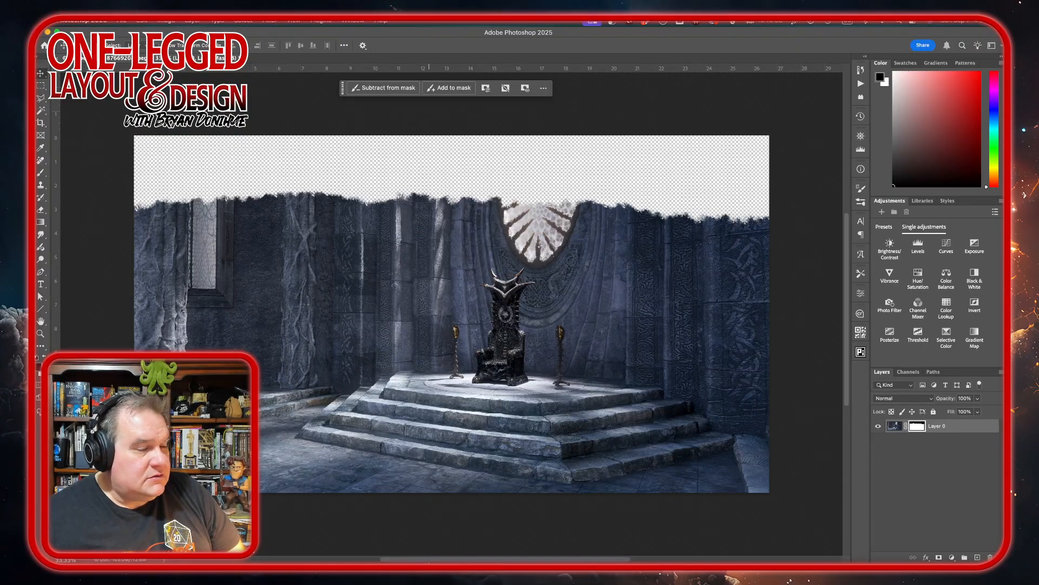
mouse_move(536, 549)
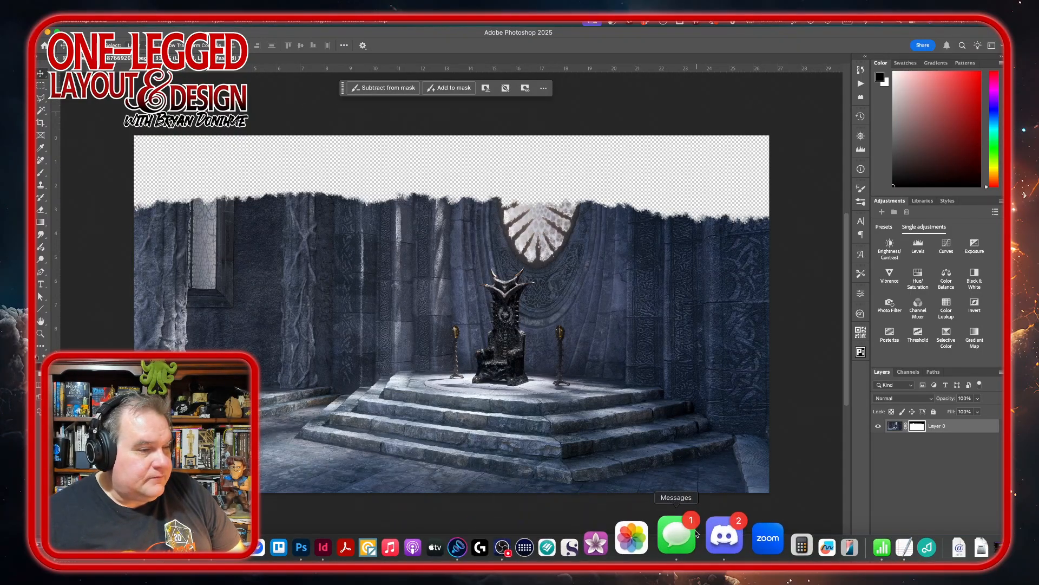
click(383, 535)
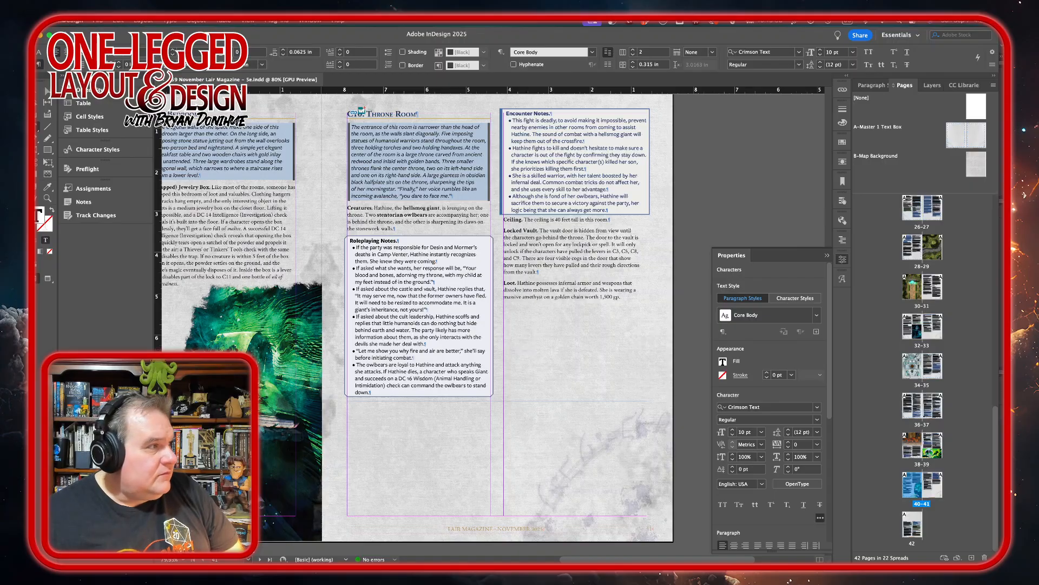
click(40, 93)
drag(211, 41, 219, 42)
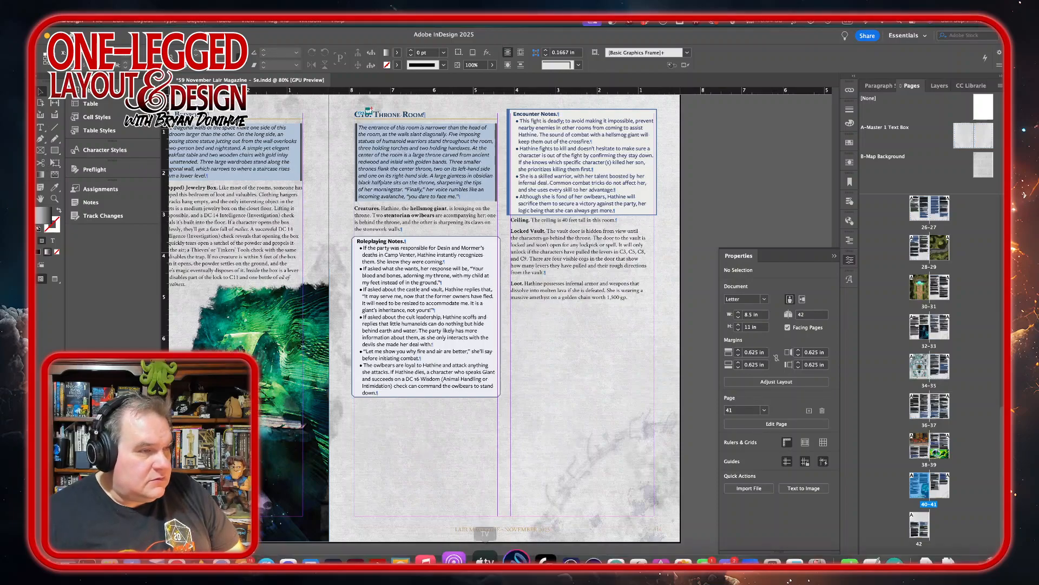
In Finder, select masked-AdobeStock_487669208.png in ADOS LLC > Customer Projects > DM Lair > Lair Magazine > 59 November 2025 > Artwork.
click(47, 547)
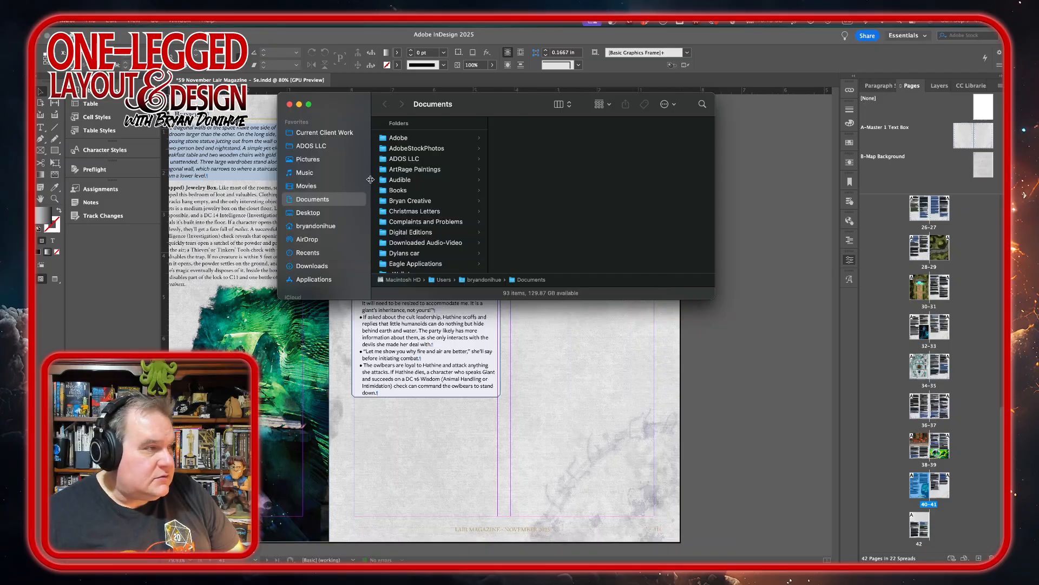
scroll(324, 223, down, 5)
scroll(325, 223, down, 3)
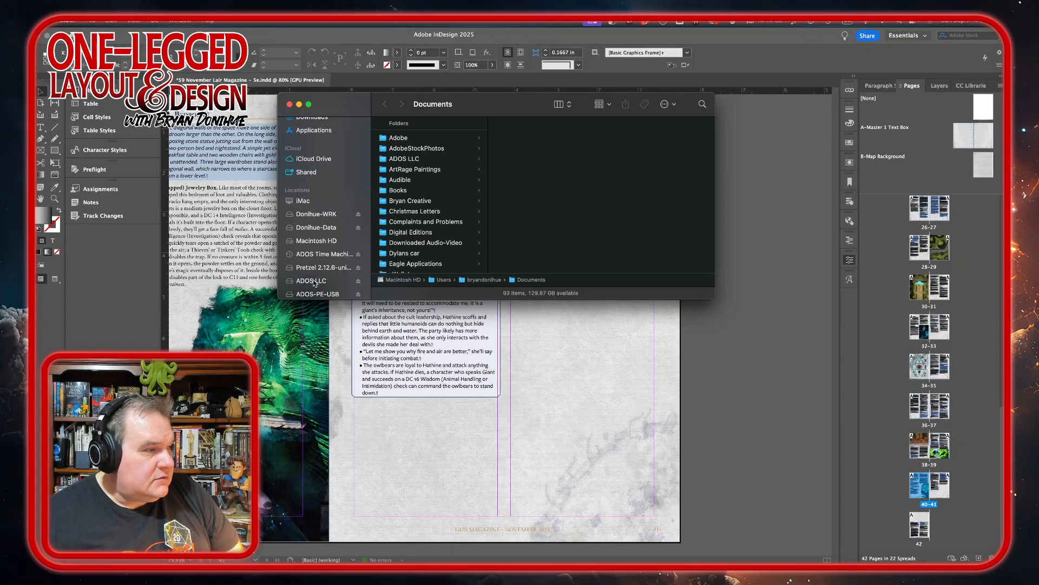
click(314, 281)
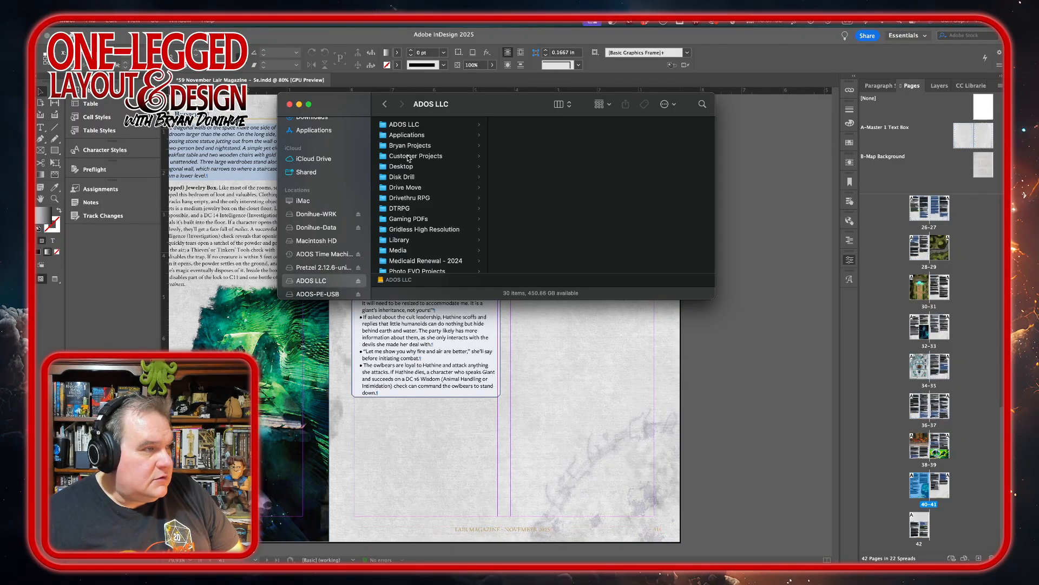
click(411, 156)
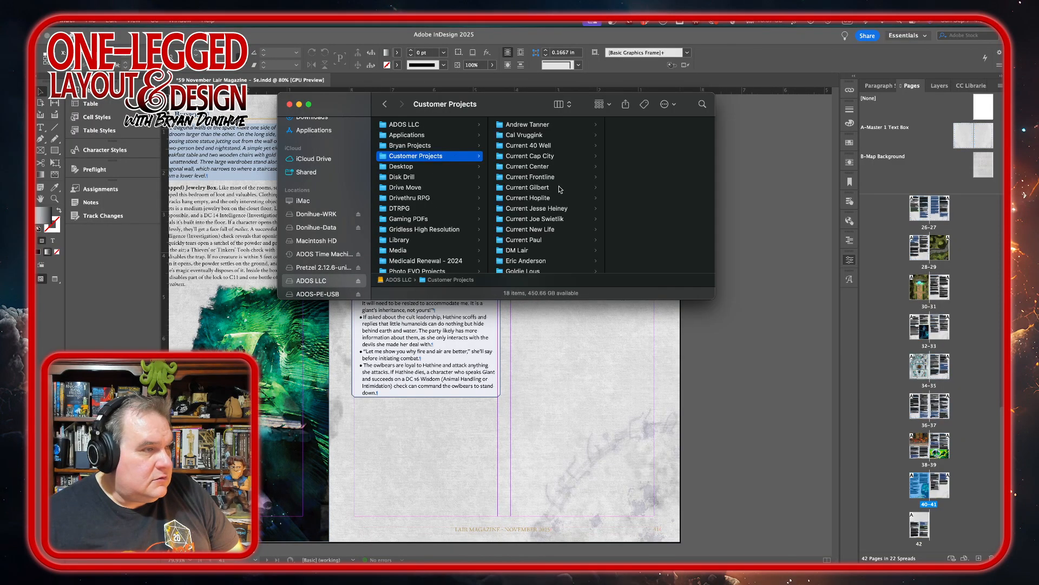
click(523, 250)
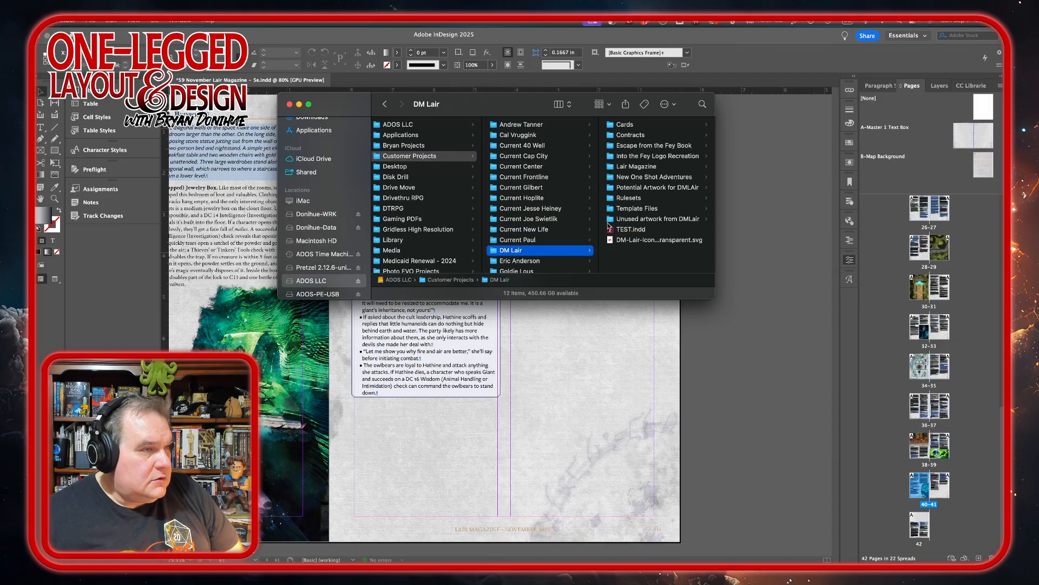
click(641, 166)
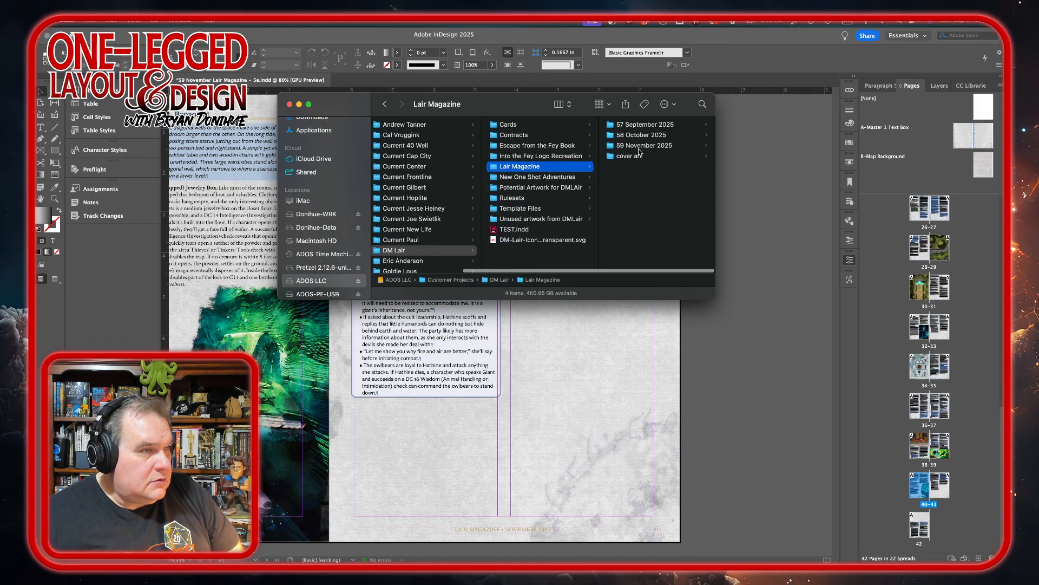
click(640, 146)
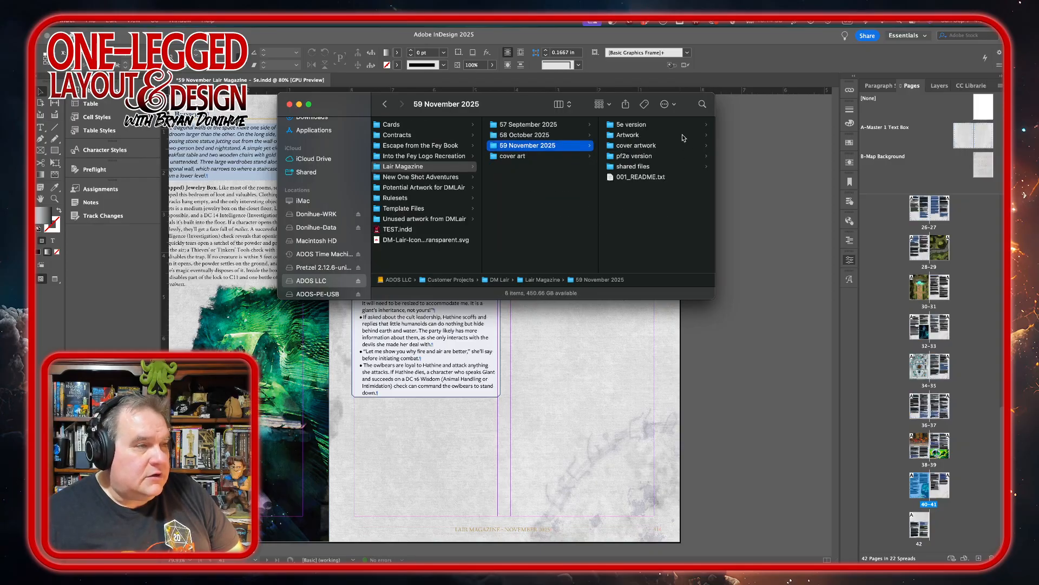
click(634, 135)
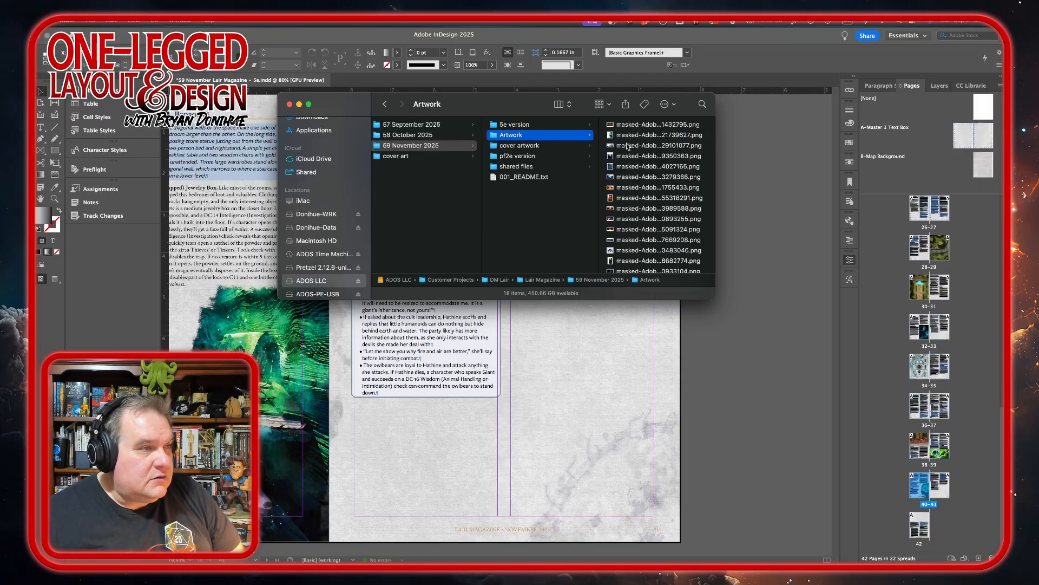
click(624, 241)
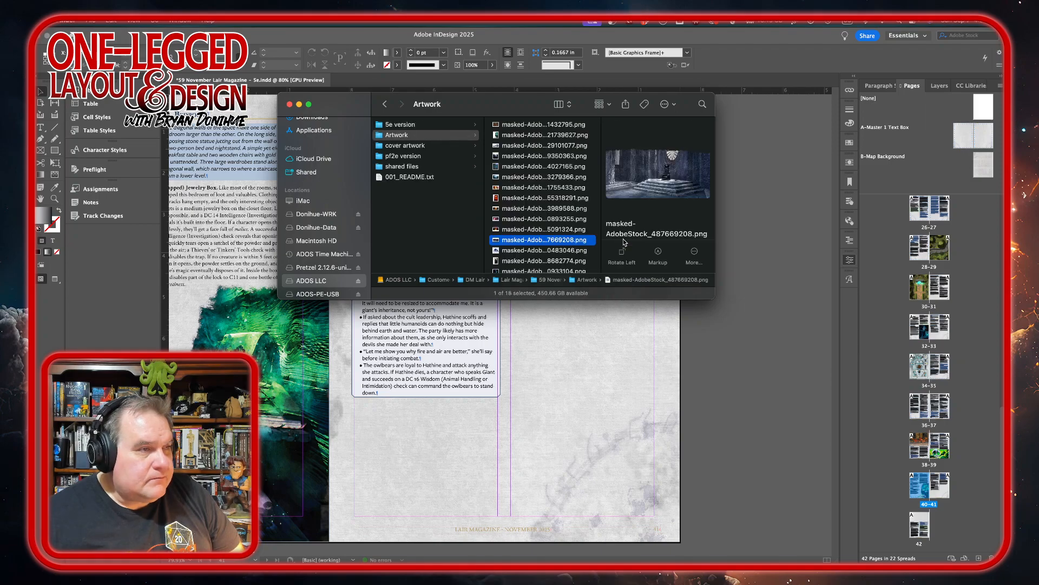
Place the masked throne room image across the lower part of page 41 and crop the frame's empty top to about 5.05 in high.
drag(623, 378, 691, 413)
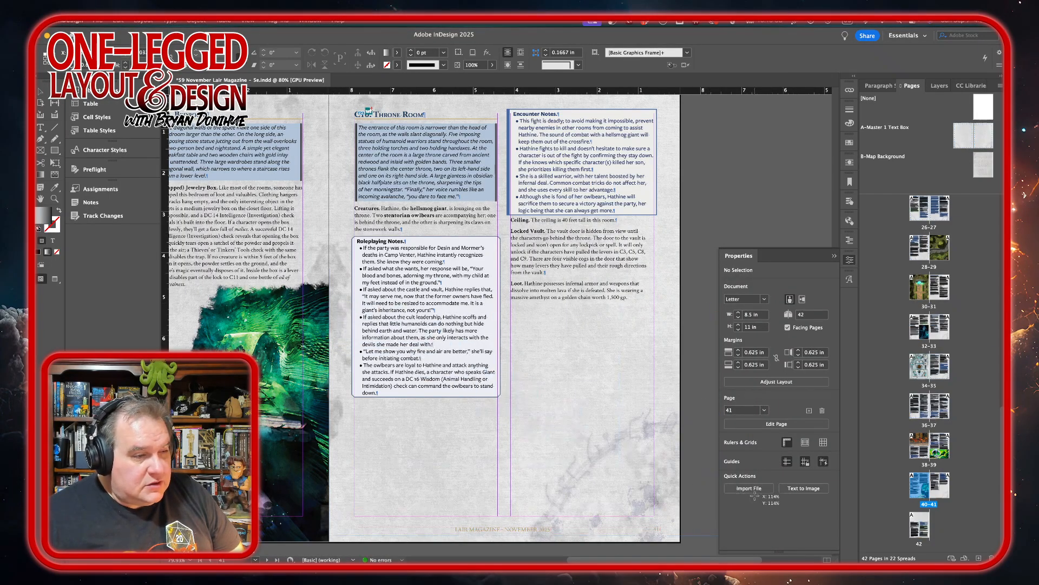
drag(755, 495, 751, 288)
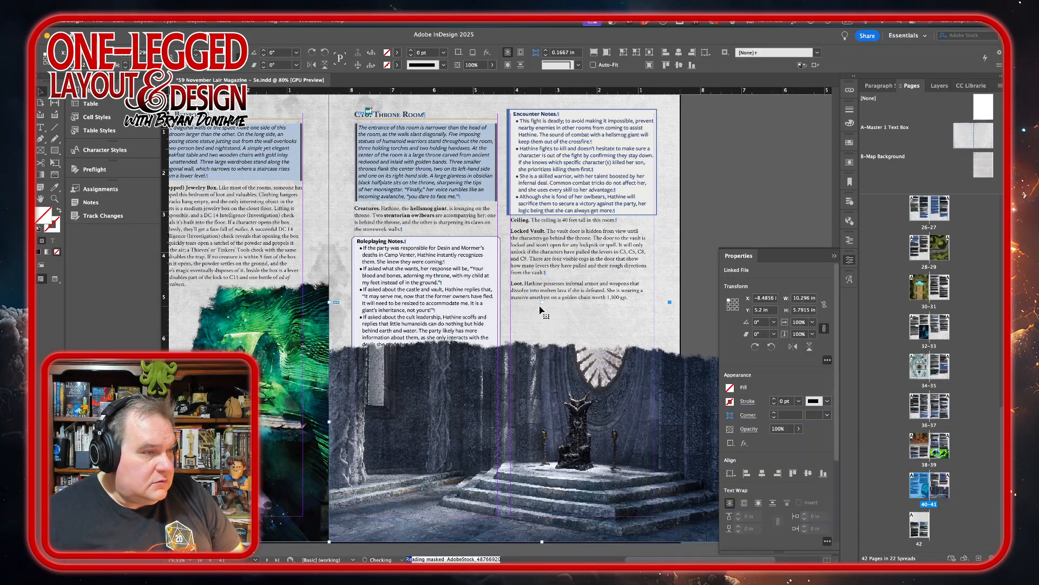
drag(540, 320, 535, 332)
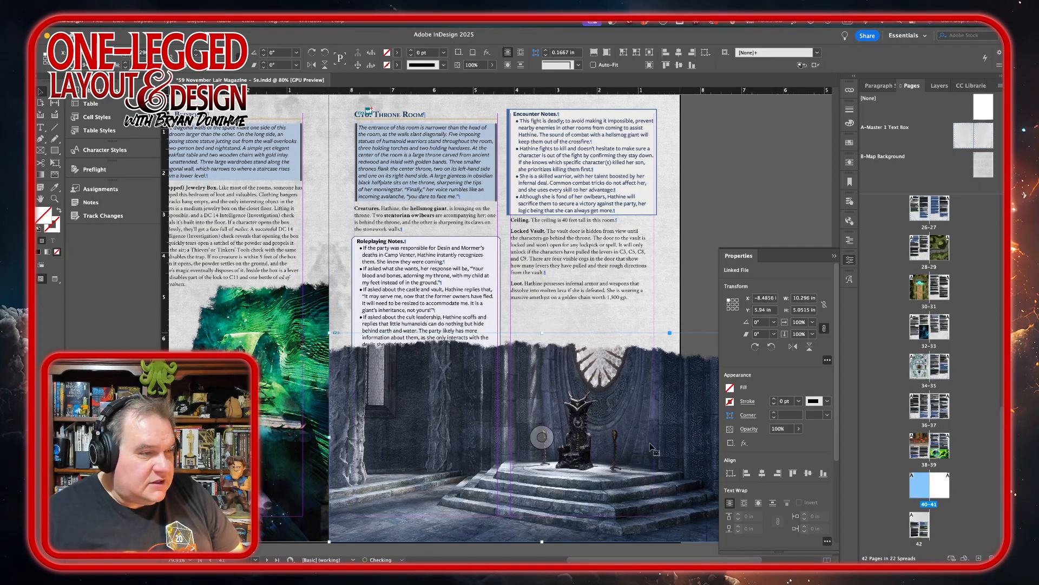
Scale the throne room image up to about 5.85 in high and crop its frame's sides to the page edges, about 8.5 in wide.
scroll(640, 428, right, 5)
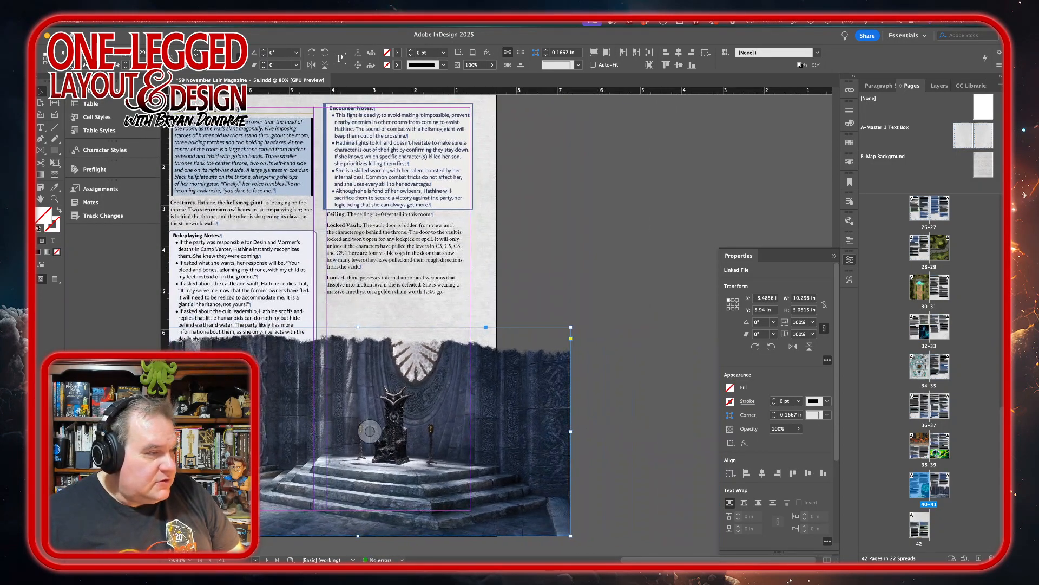
scroll(455, 439, up, 2)
scroll(454, 438, left, 3)
scroll(290, 323, down, 2)
scroll(290, 323, left, 1)
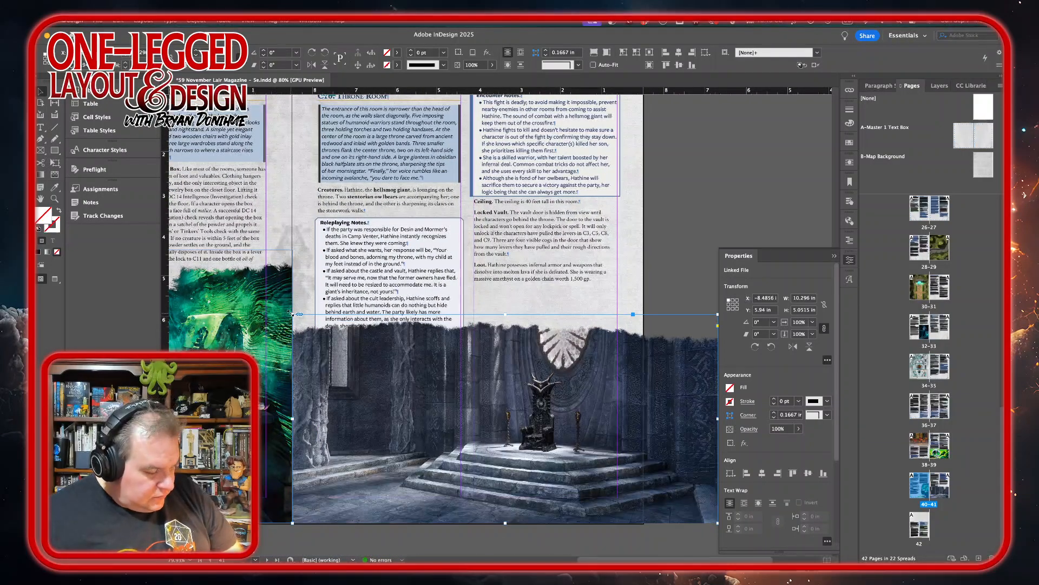
drag(291, 313, 236, 281)
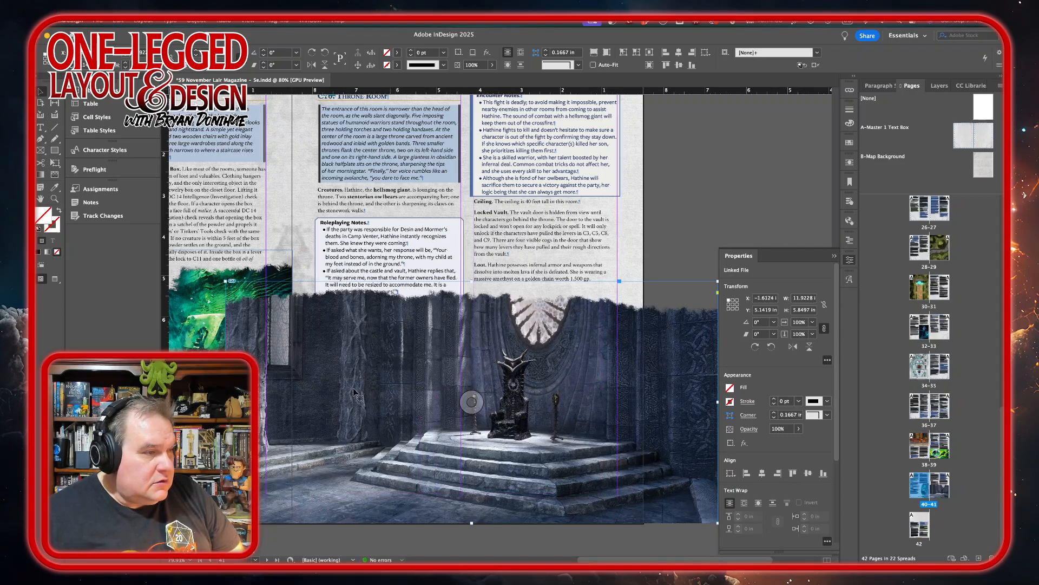
drag(226, 402, 291, 401)
scroll(541, 400, right, 5)
scroll(542, 400, down, 1)
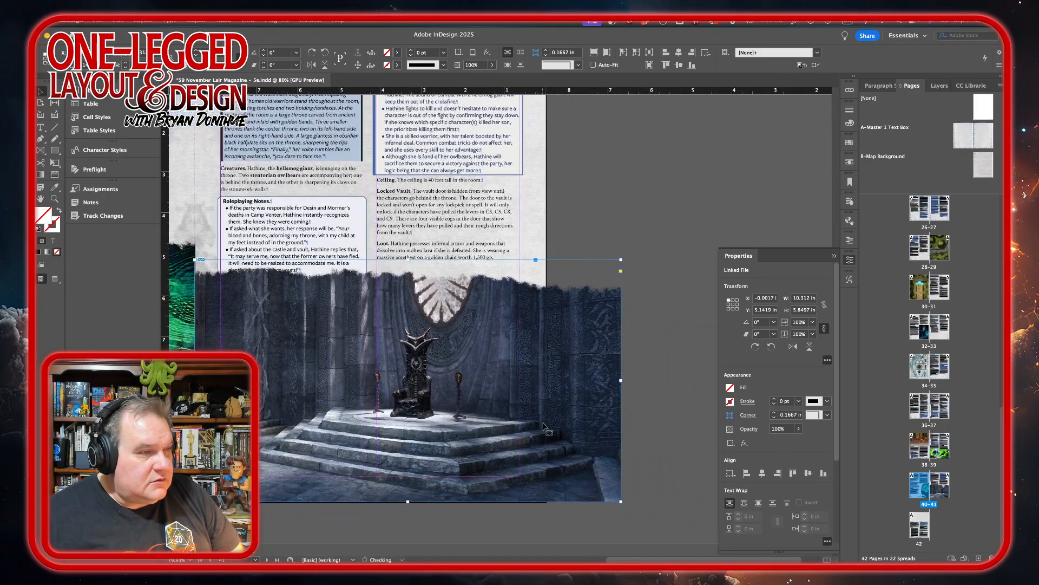
drag(604, 374, 530, 364)
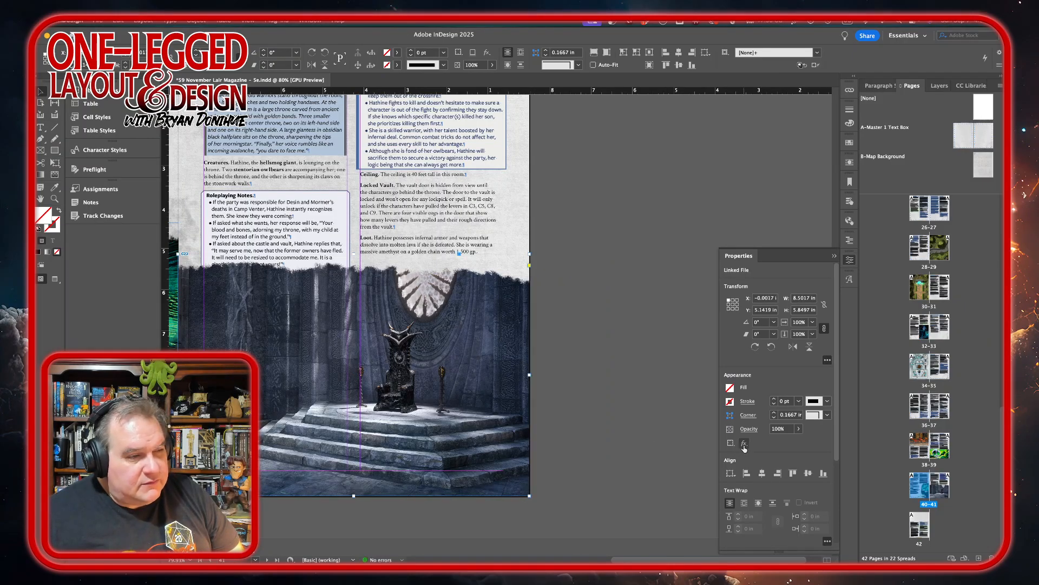
Send the throne room image behind the text and the Roleplaying Notes box on page 41.
scroll(837, 444, down, 5)
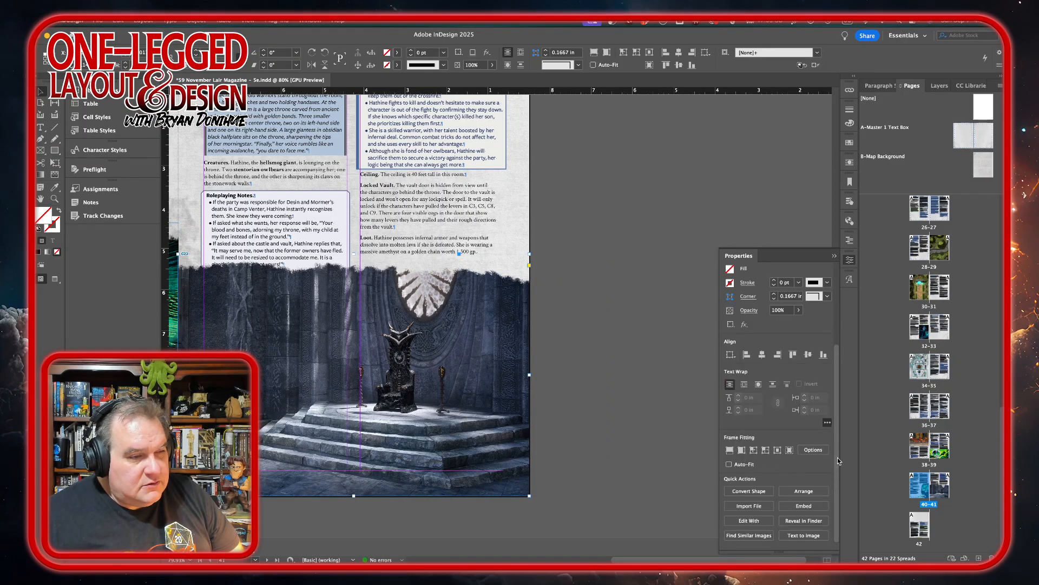
click(815, 491)
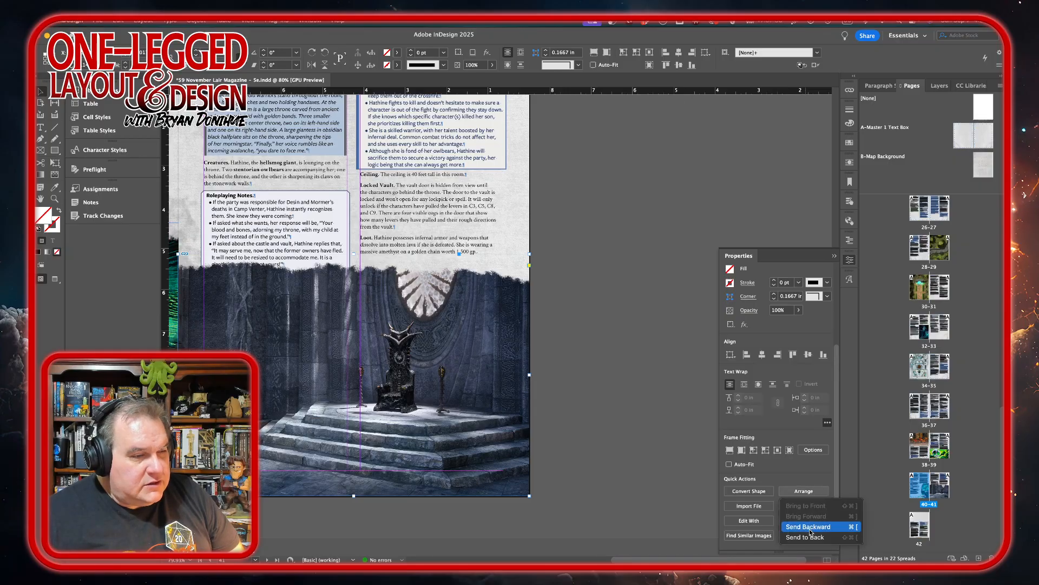
click(780, 520)
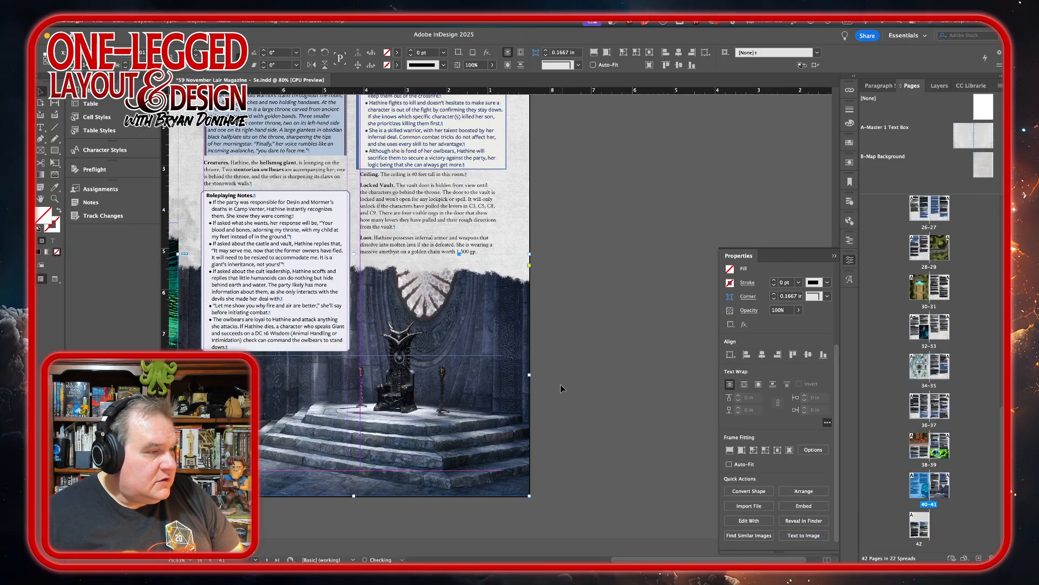
Nudge the green artwork on page 40 slightly down to a Y position of 4.4154 in.
scroll(561, 379, down, 3)
scroll(560, 372, down, 10)
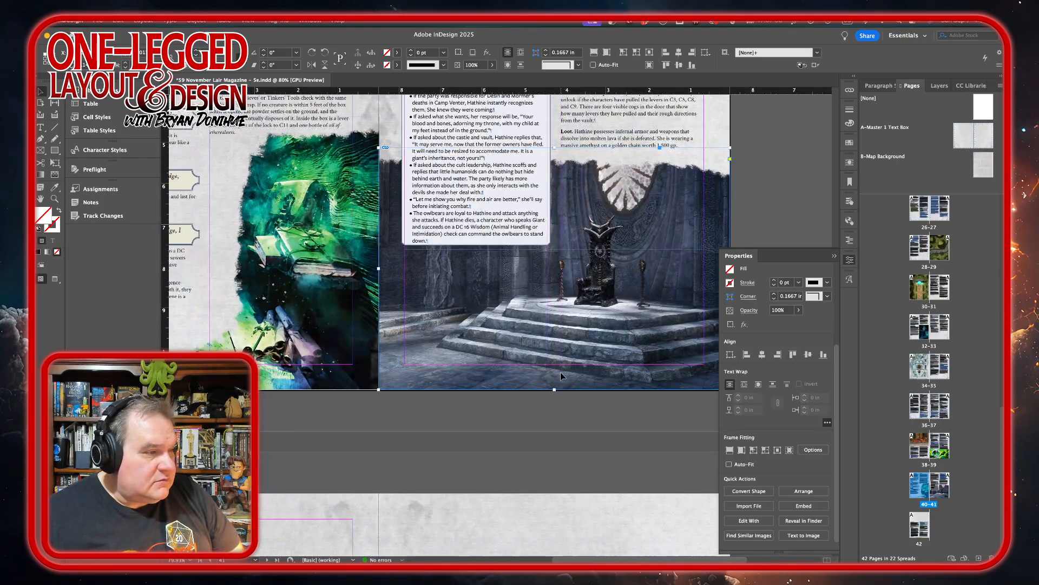
scroll(560, 372, up, 5)
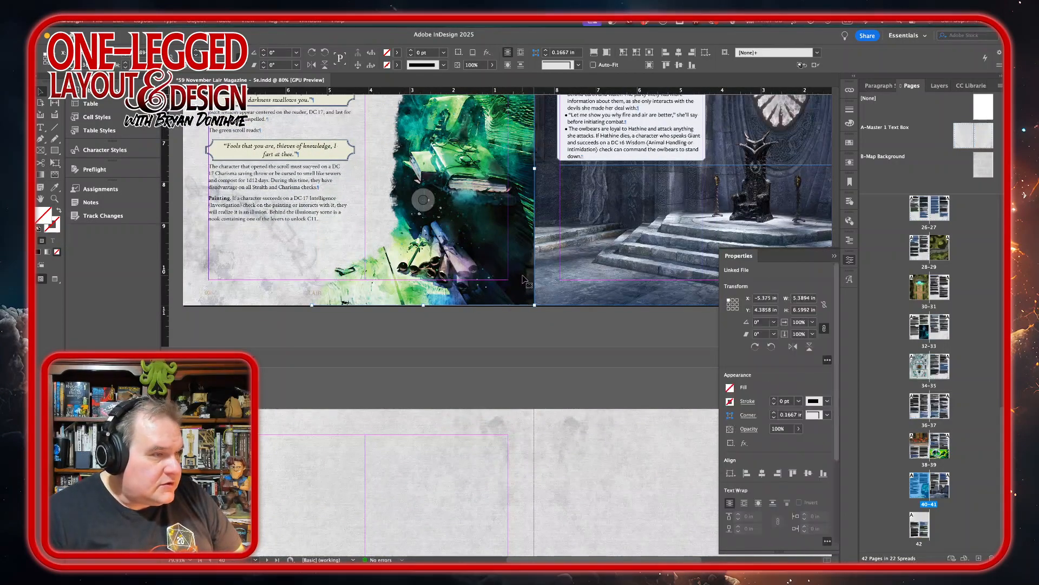
key(Down)
key(Down)
key(Down)
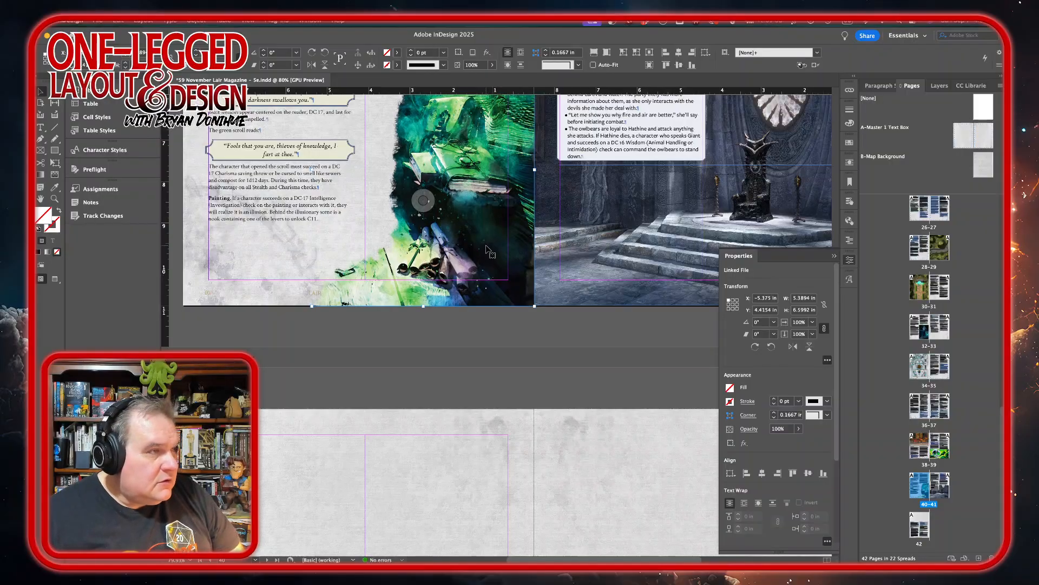
scroll(486, 249, up, 3)
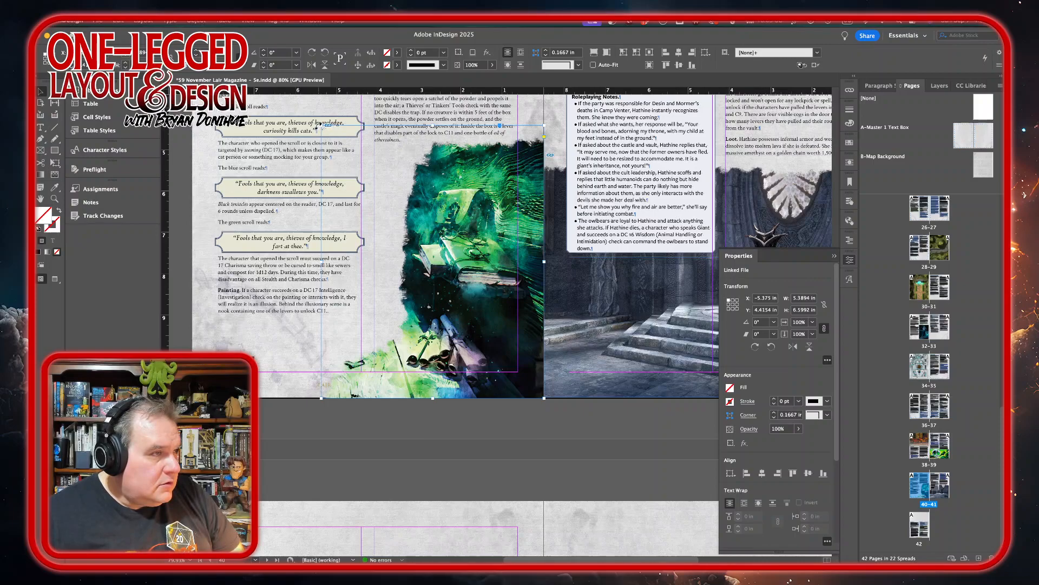
scroll(469, 370, down, 8)
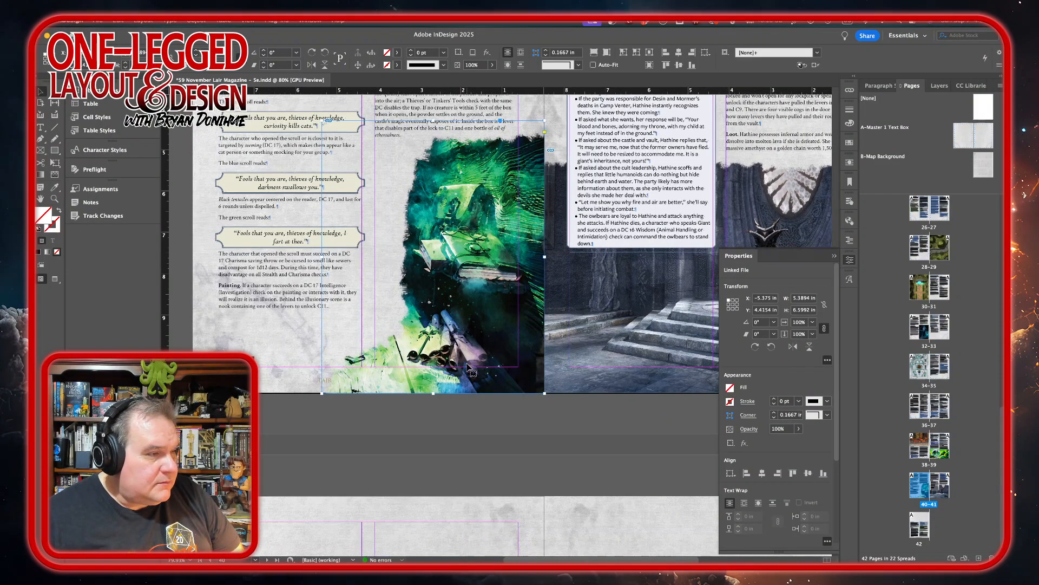
Examine the space available for artwork above the Key Crystal section on page 42.
scroll(468, 370, down, 4)
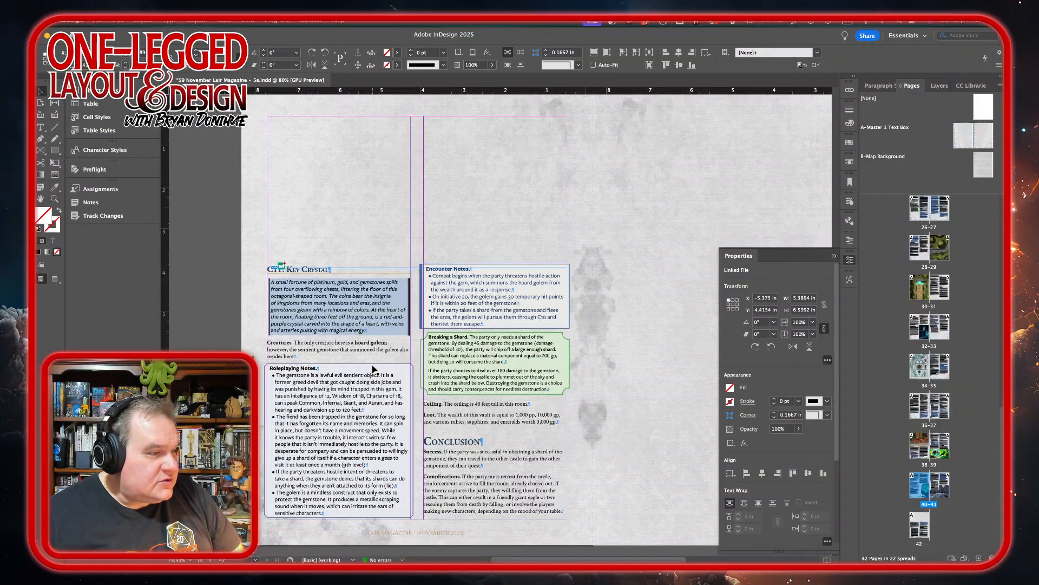
scroll(374, 369, down, 2)
scroll(373, 369, left, 1)
scroll(373, 369, up, 4)
scroll(374, 369, left, 1)
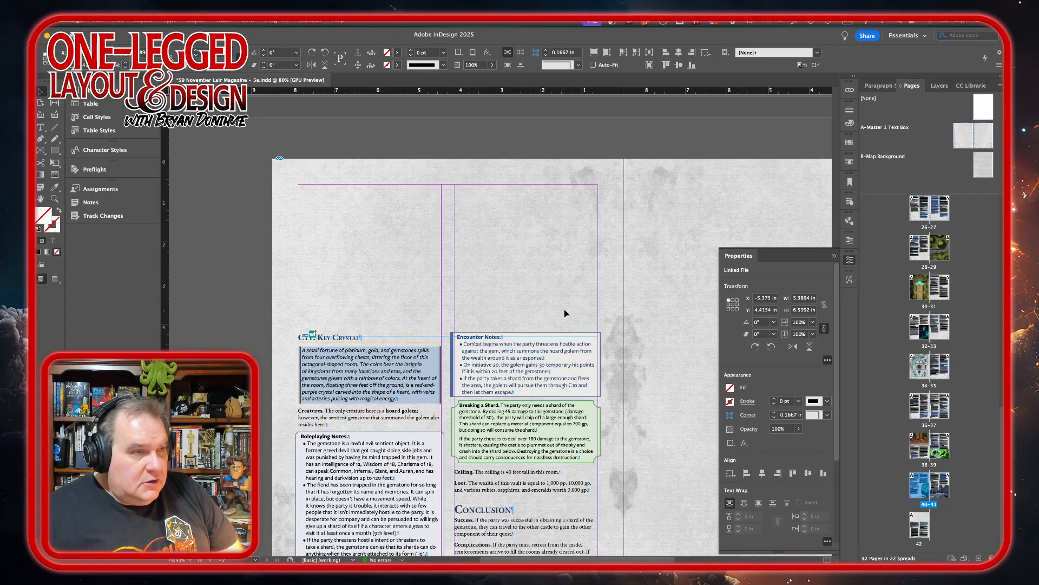
mouse_move(612, 552)
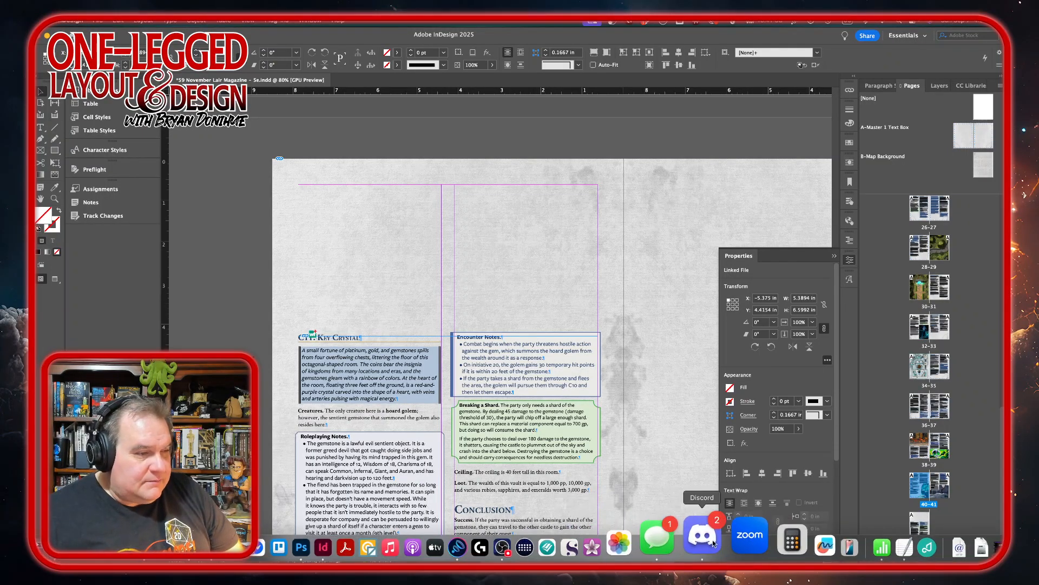
Switch to the Adobe Stock page in the browser and search its images for "fantasy treasure".
click(243, 542)
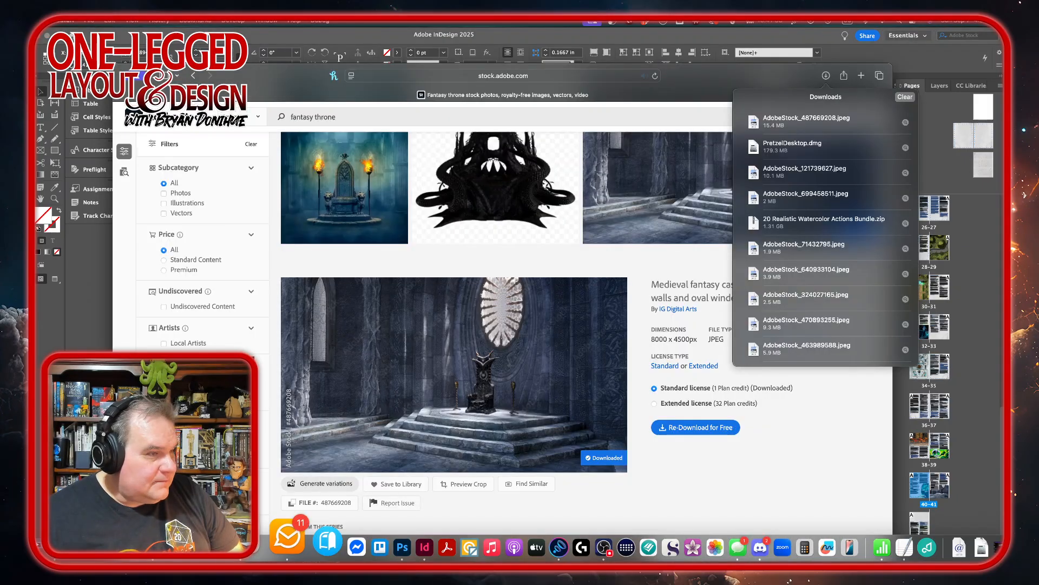
click(357, 115)
text(fantasy tr)
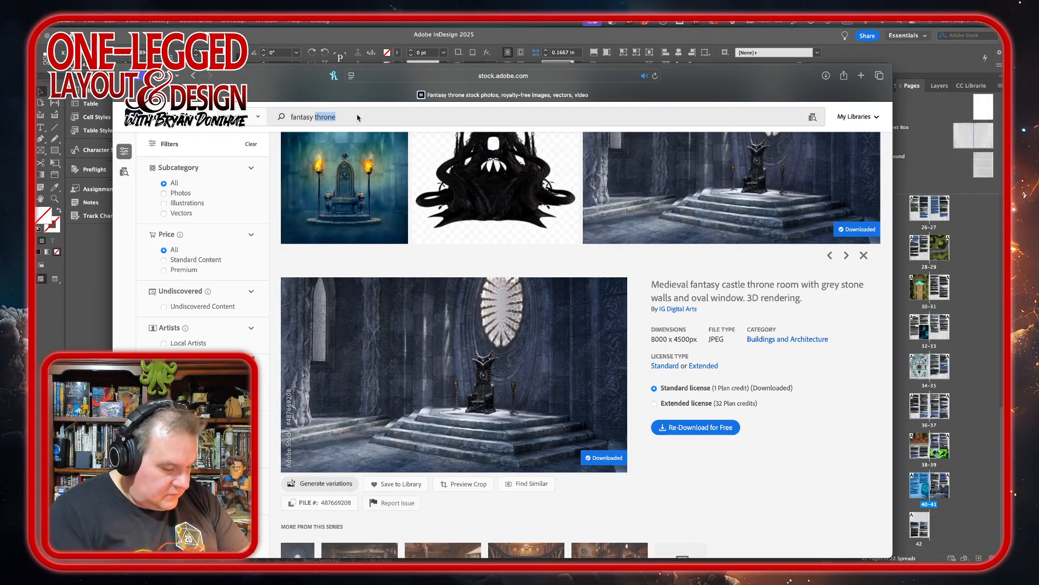
text(eas)
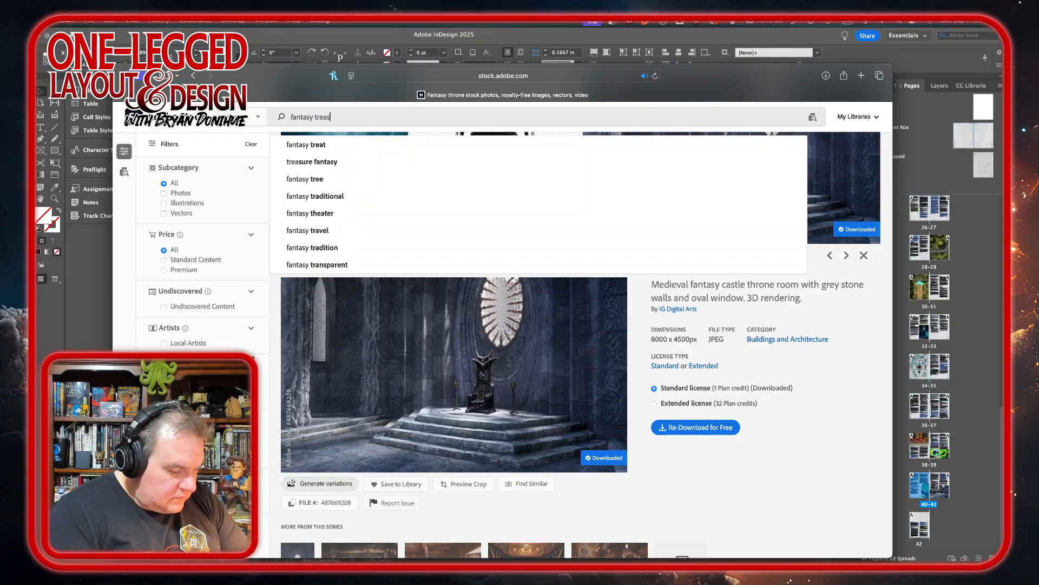
text(ure)
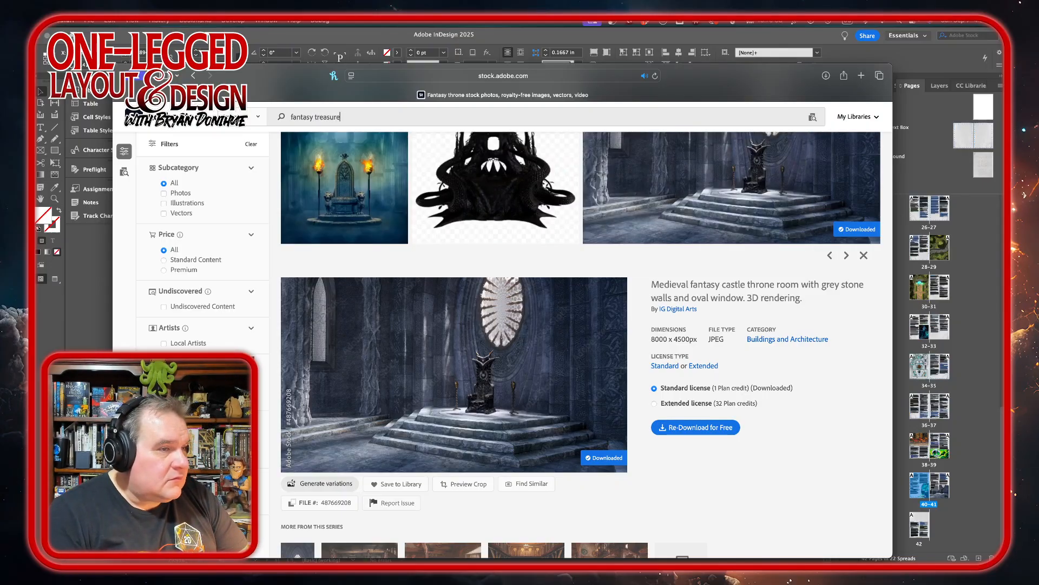
key(Return)
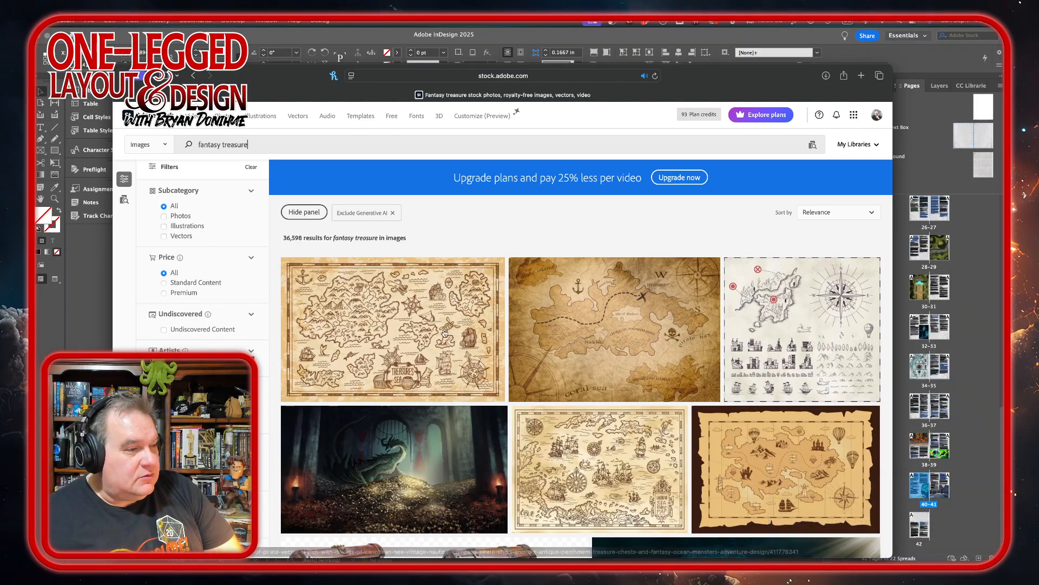
Look through the fantasy treasure results for artwork that suits the Key Crystal section.
scroll(561, 368, down, 2)
scroll(561, 368, down, 4)
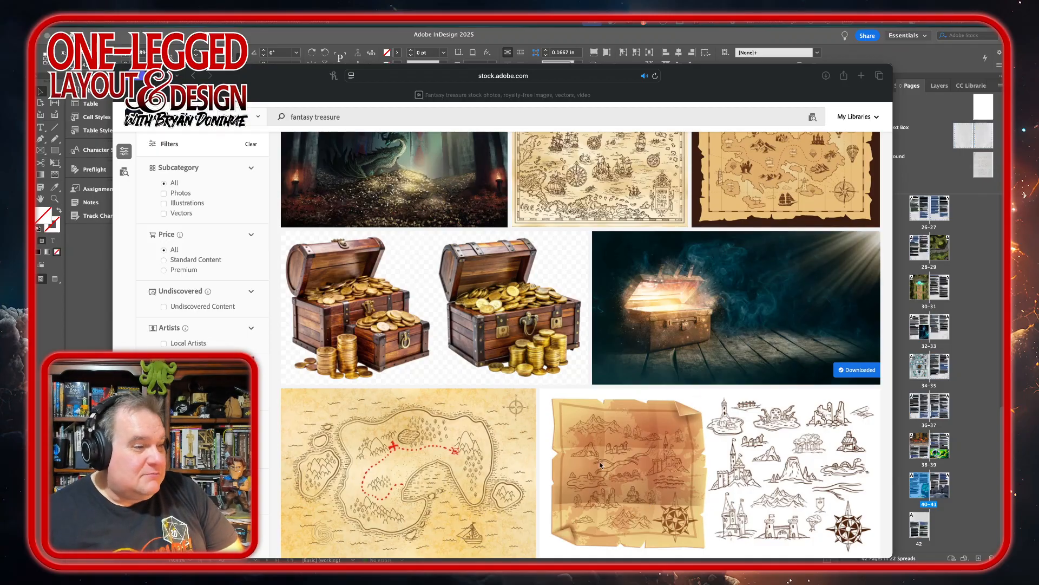
scroll(609, 413, down, 5)
scroll(609, 413, down, 5)
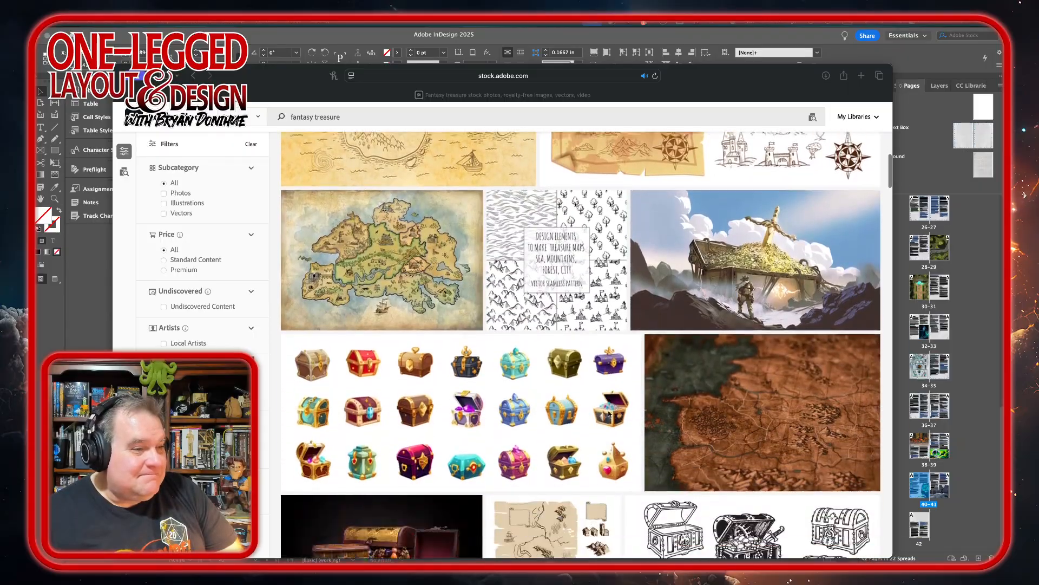
scroll(609, 413, up, 2)
scroll(608, 413, down, 7)
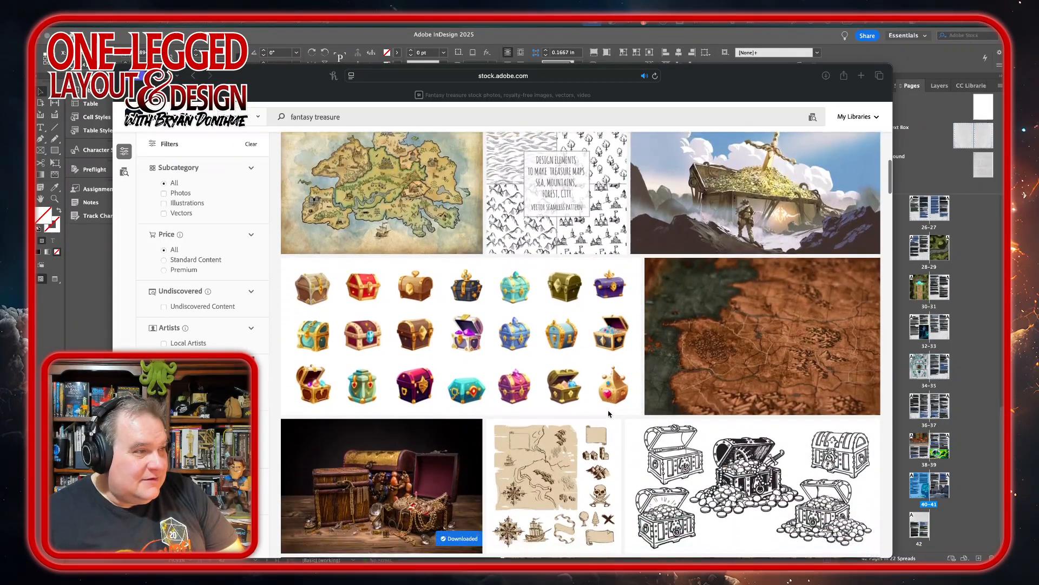
scroll(609, 413, down, 4)
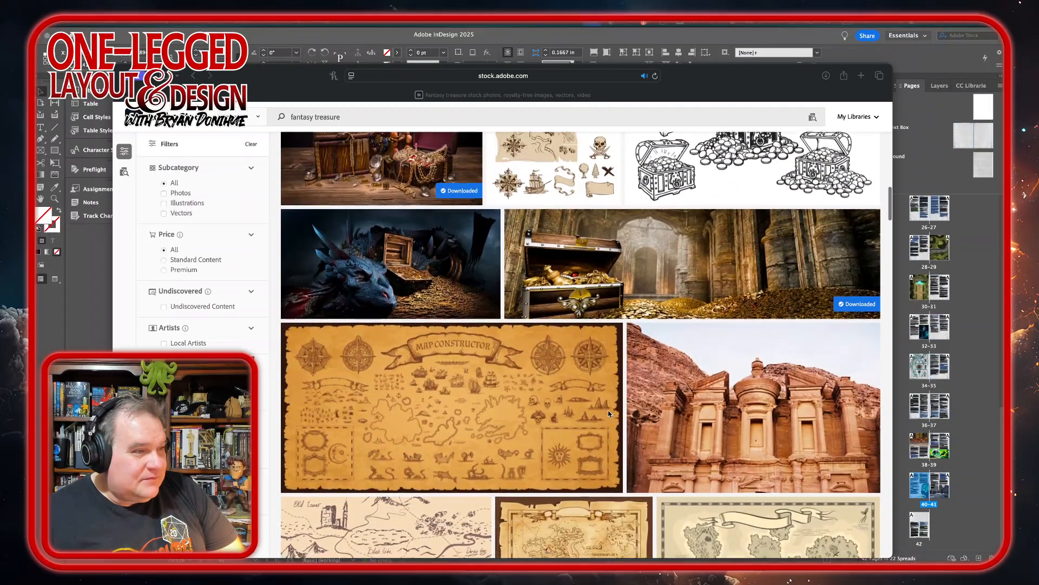
scroll(608, 413, down, 8)
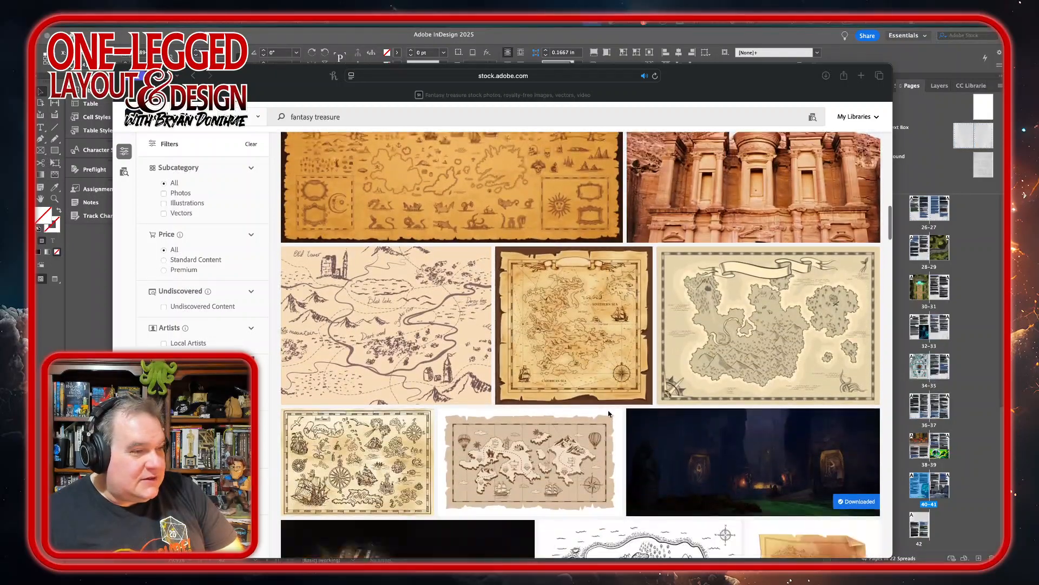
scroll(609, 413, down, 3)
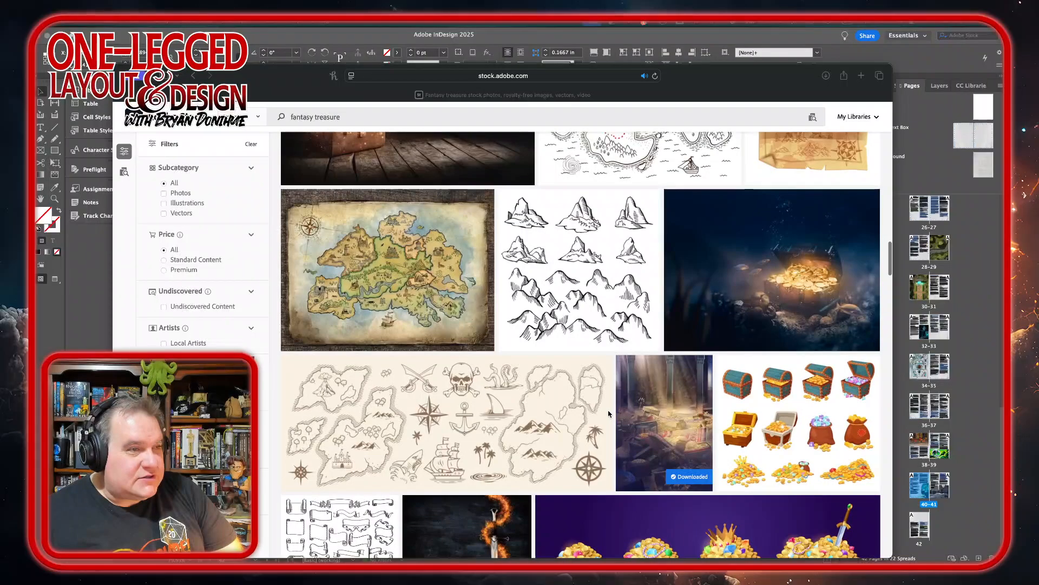
scroll(592, 388, down, 4)
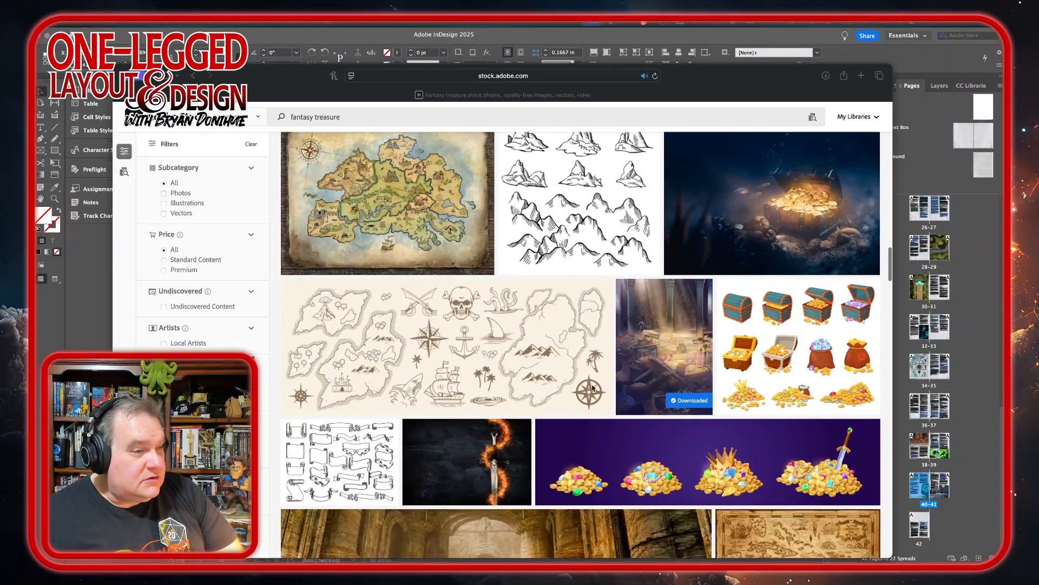
scroll(593, 387, down, 5)
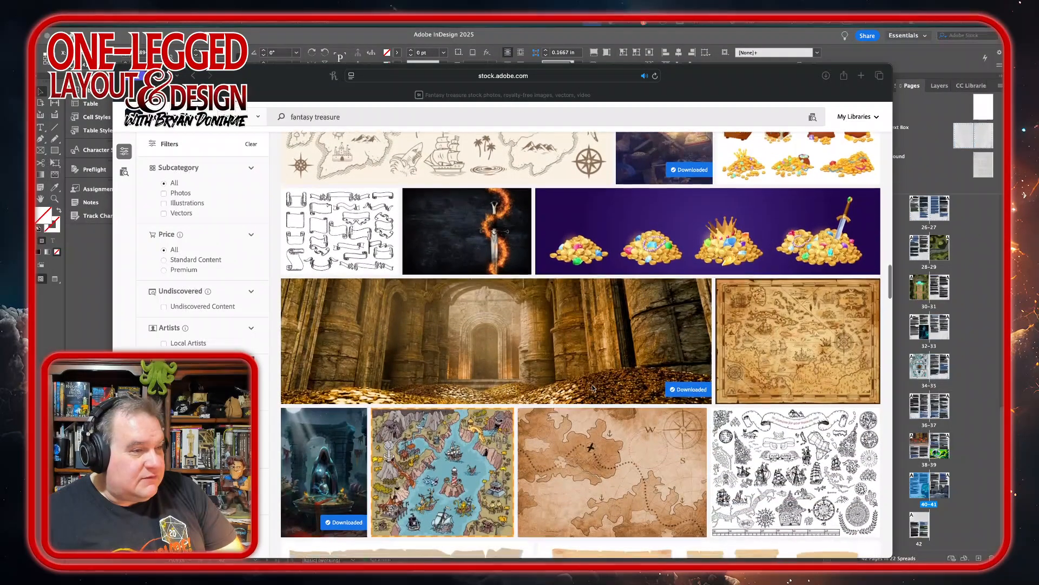
scroll(593, 387, down, 5)
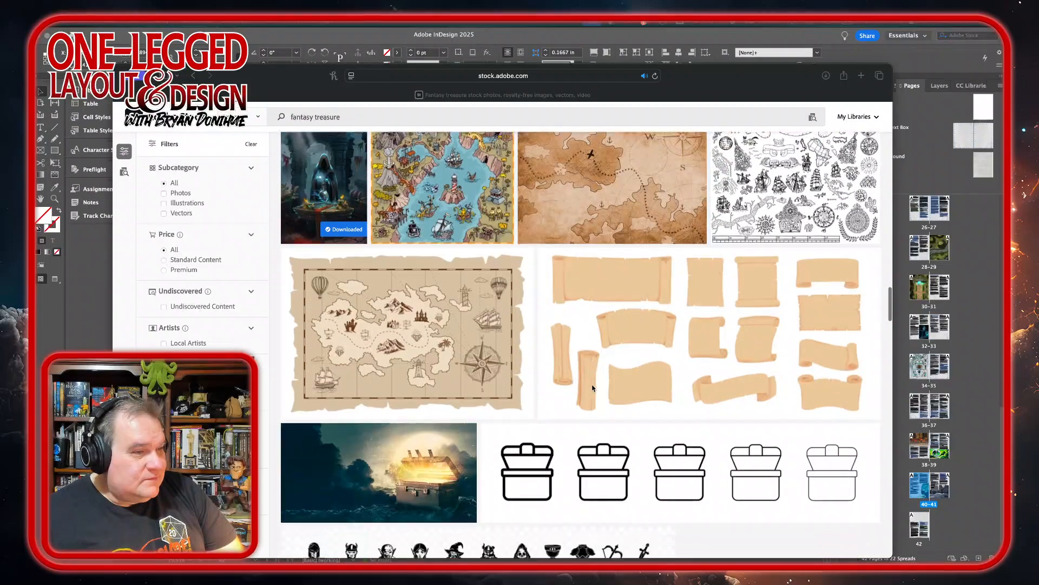
scroll(592, 388, up, 6)
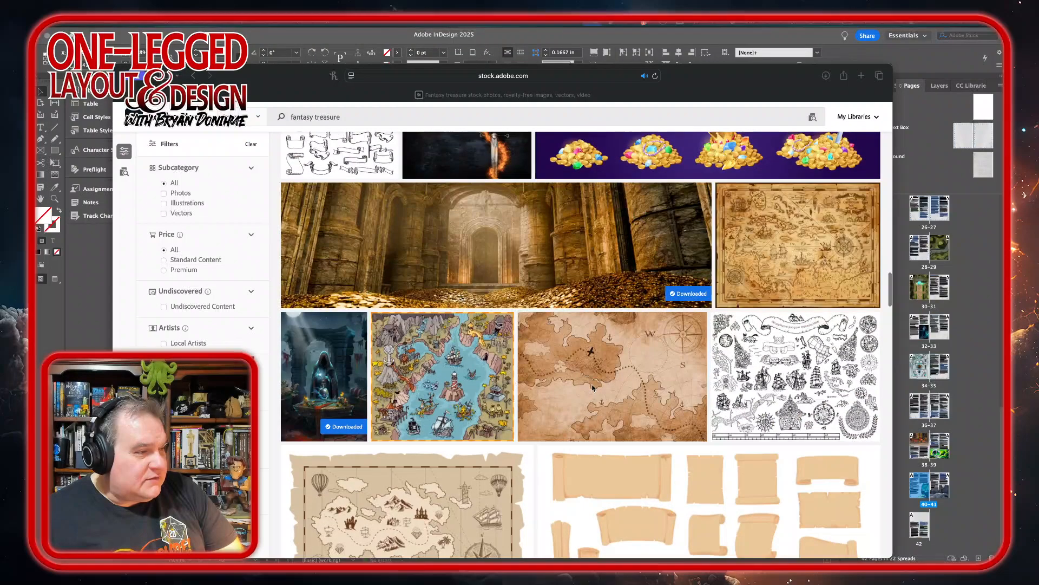
View the details of the hooded priest image and look through further treasure results below it.
click(327, 374)
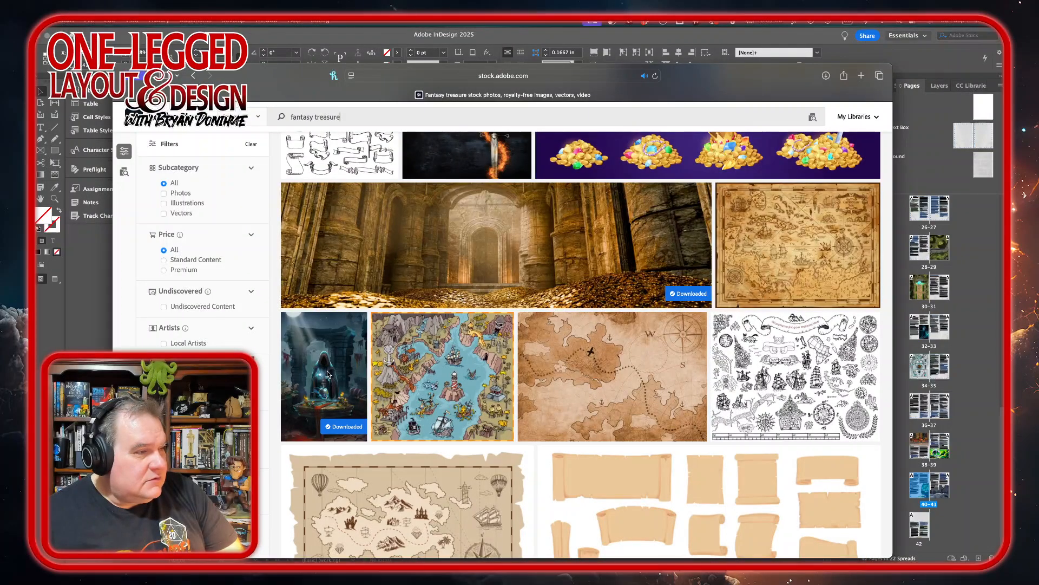
click(325, 372)
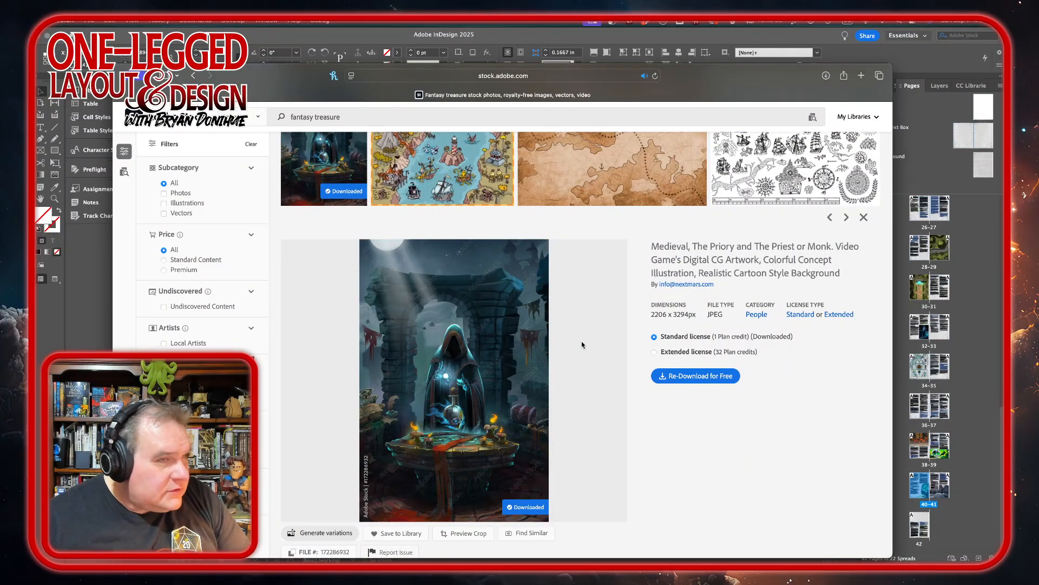
scroll(582, 344, down, 5)
scroll(582, 344, down, 15)
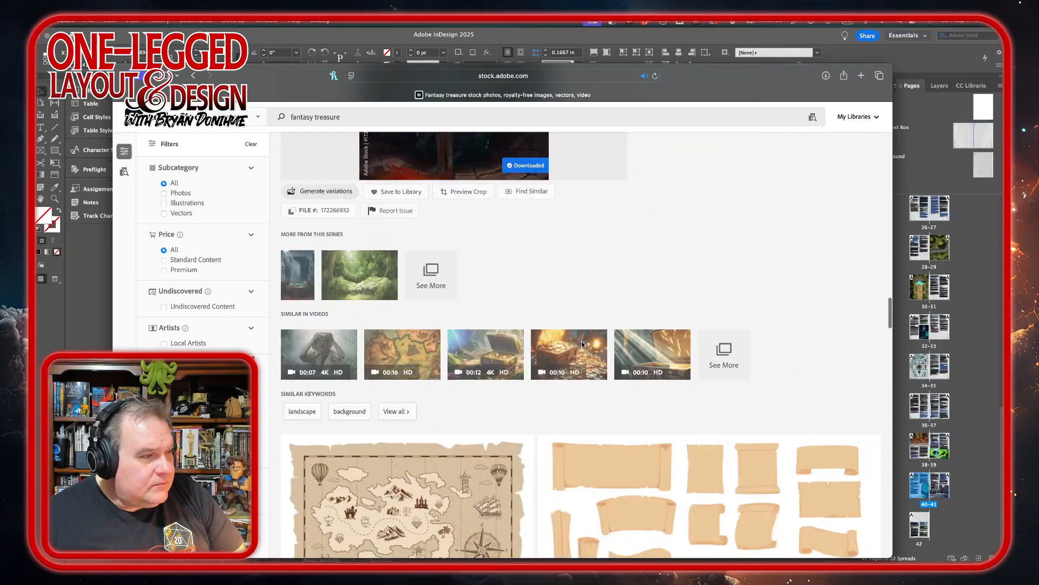
scroll(582, 345, down, 10)
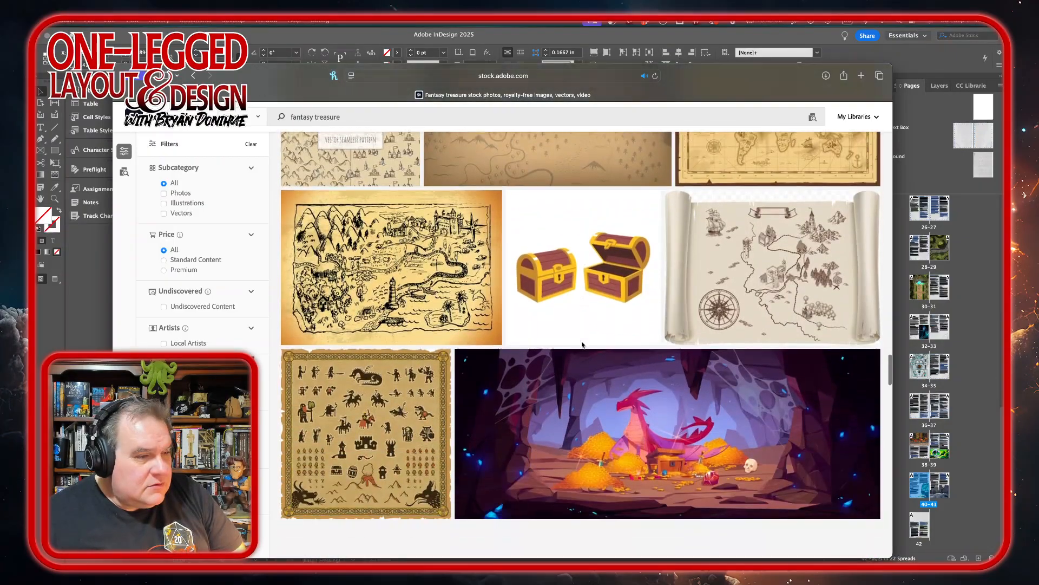
scroll(582, 344, down, 1)
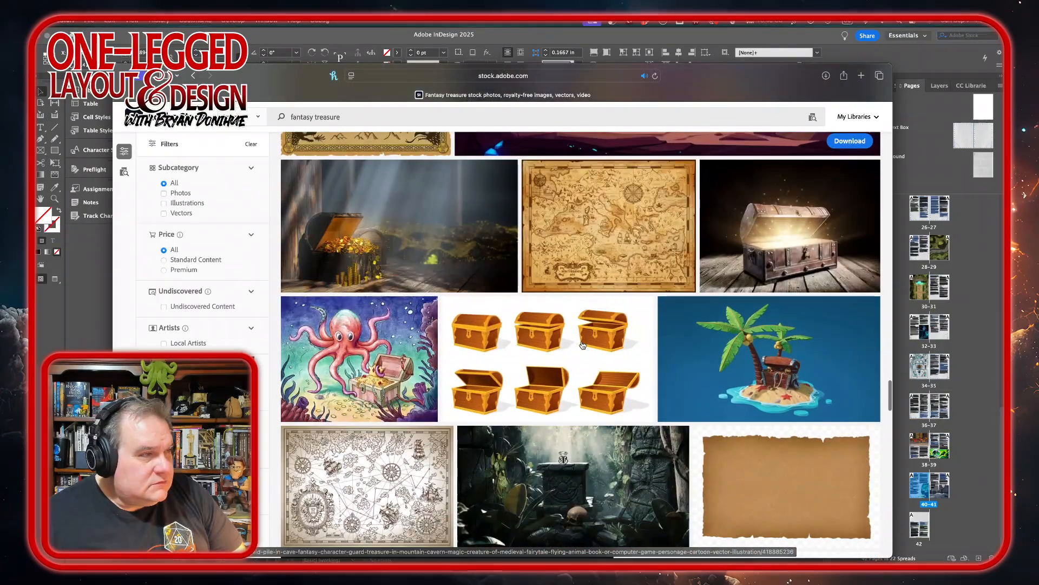
Download the overflowing treasure chest image under the standard license and open AdobeStock_530582003.jpeg in Photoshop.
click(374, 231)
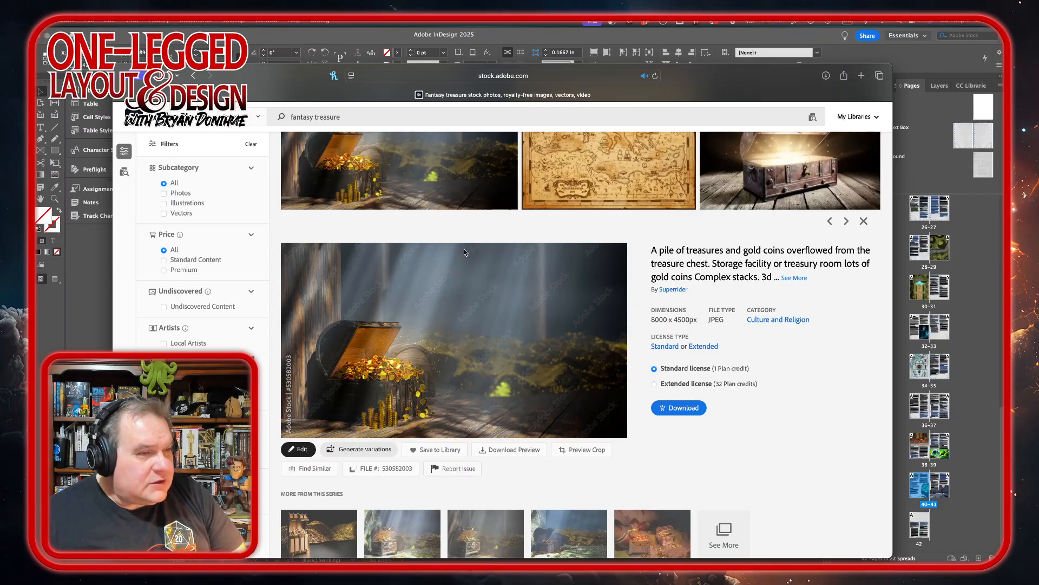
click(684, 407)
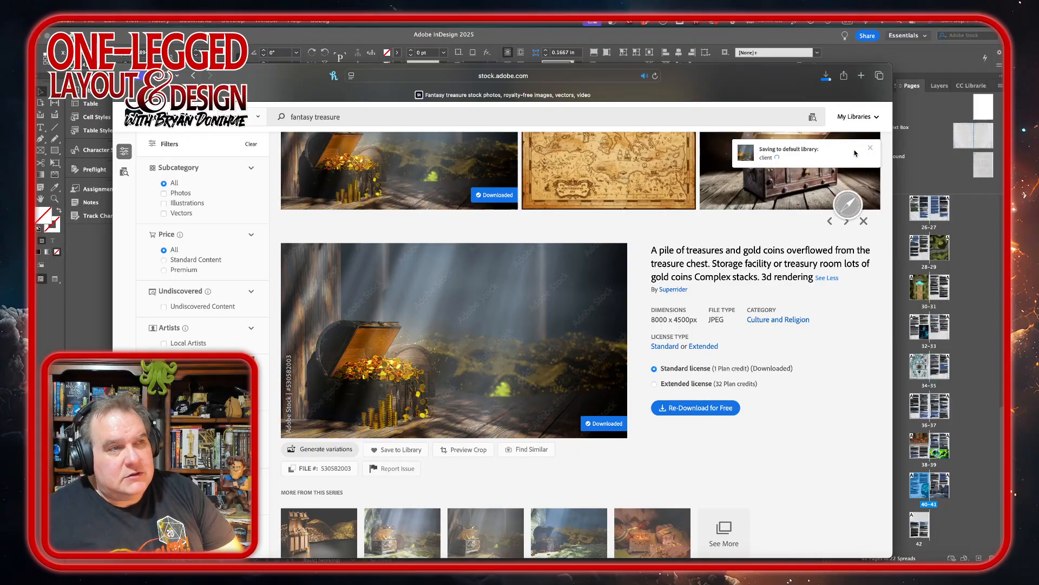
click(827, 76)
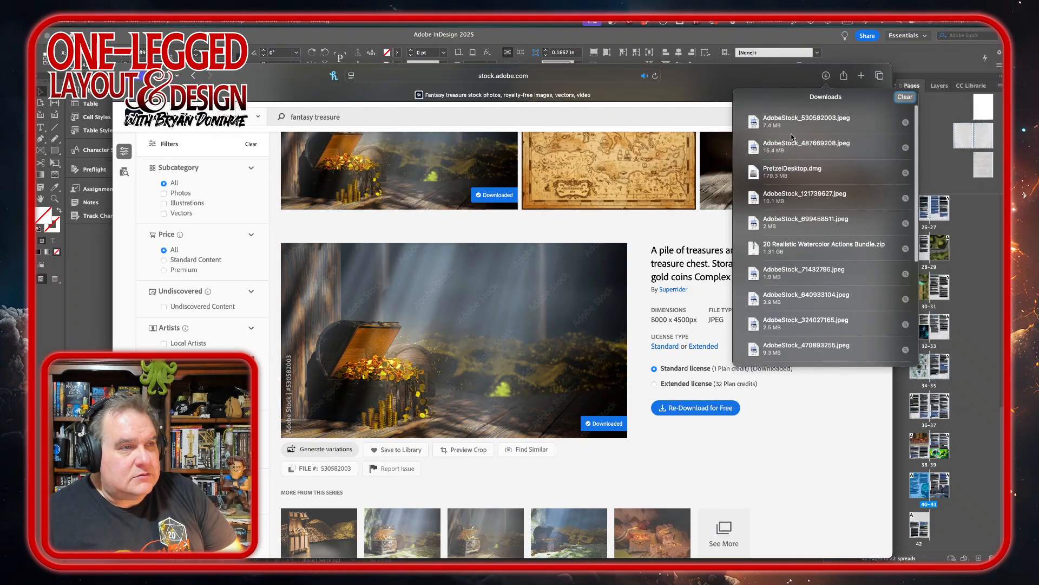
double_click(791, 123)
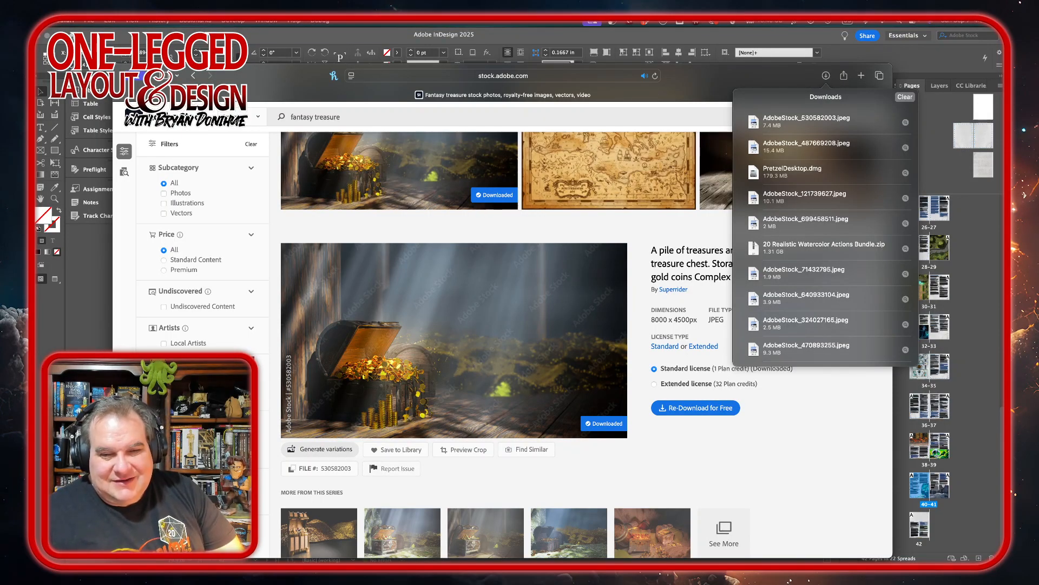
key(super+Tab)
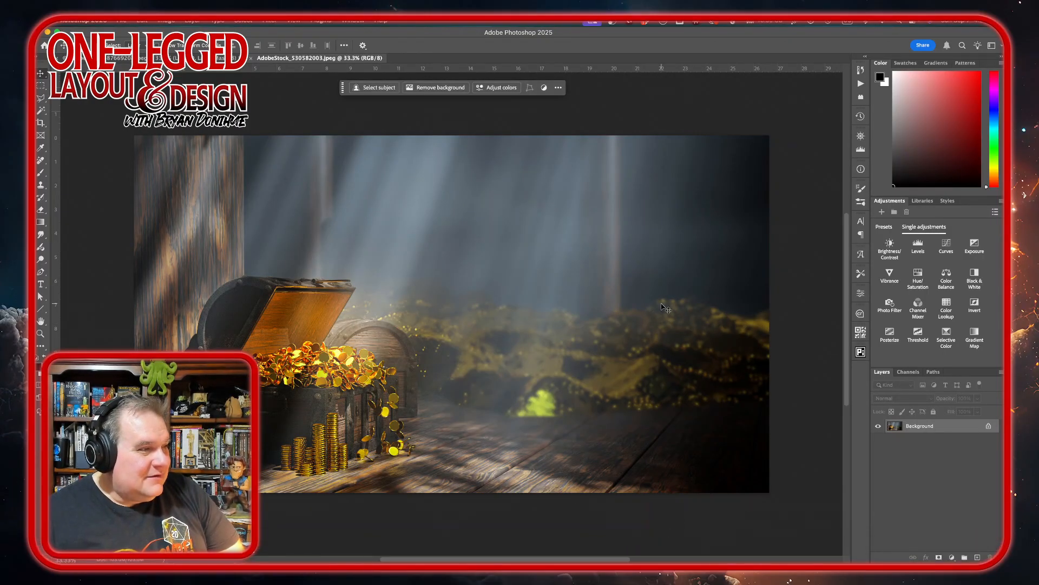
Unlock the treasure chest image's background layer and run the Play action from the Aquarelle Watercolor Painting set.
click(989, 425)
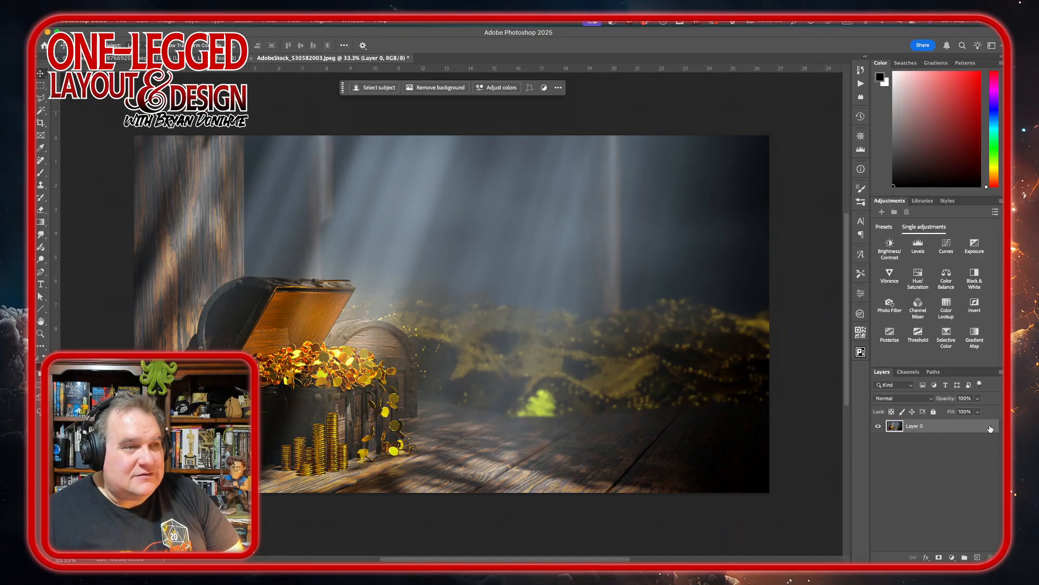
click(860, 84)
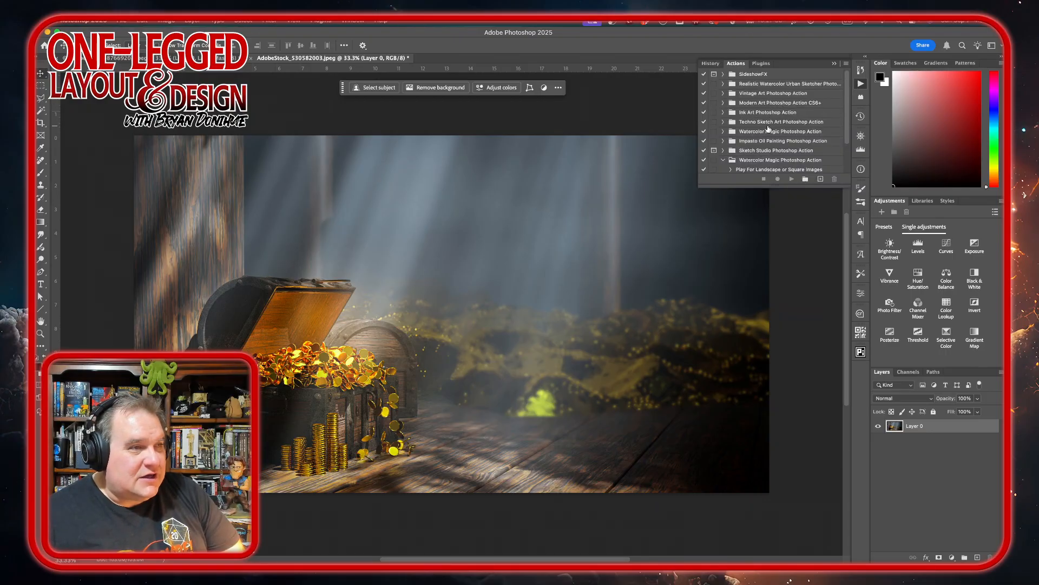
scroll(768, 129, down, 2)
click(722, 120)
click(738, 169)
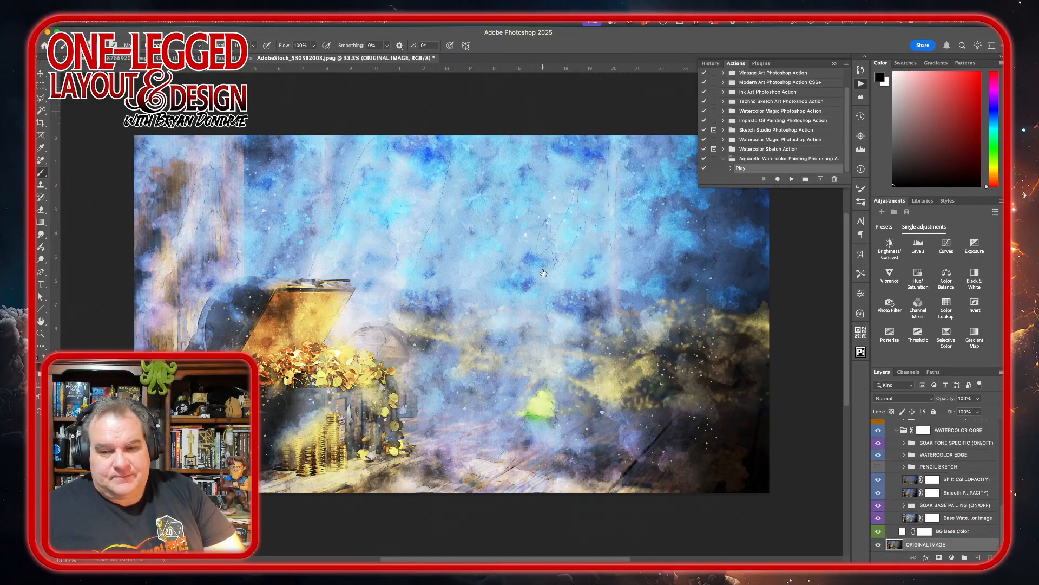
Examine the watercolor effect across the whole treasure chest image, ending with the Move tool active.
scroll(544, 272, up, 10)
scroll(544, 272, right, 10)
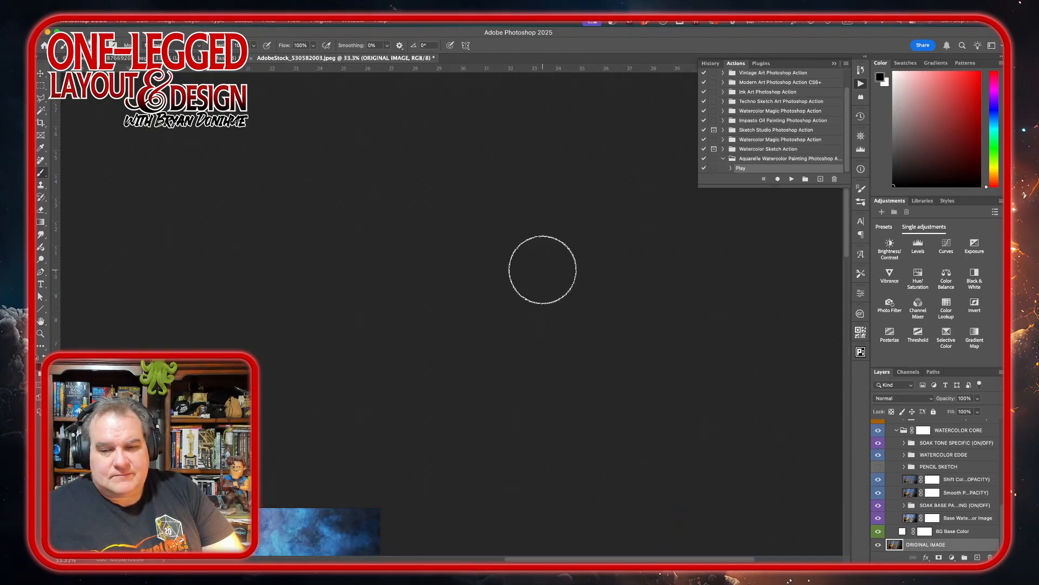
scroll(543, 269, down, 10)
scroll(542, 270, left, 10)
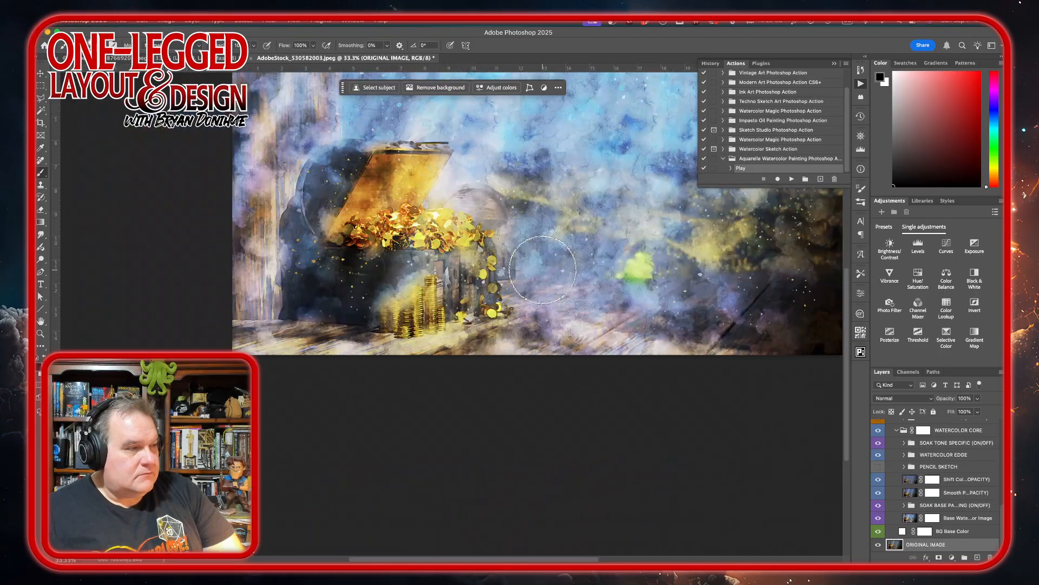
scroll(543, 269, right, 5)
scroll(542, 269, up, 6)
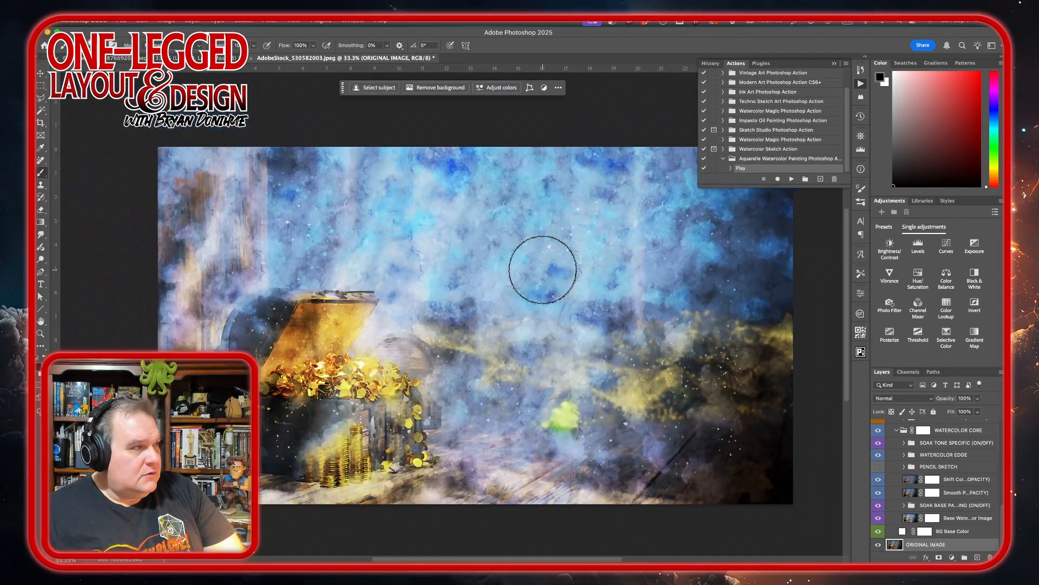
click(40, 74)
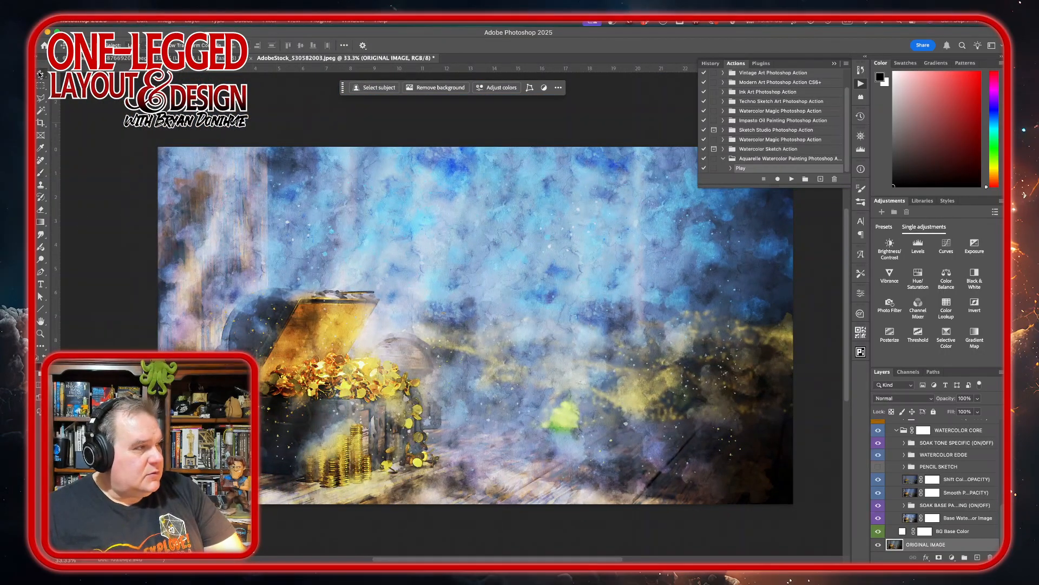
Look through the generated layer stack, collapse the FINE TUNE COLORS group and check the contents of the 20 COLOR EFFECTS group.
click(982, 506)
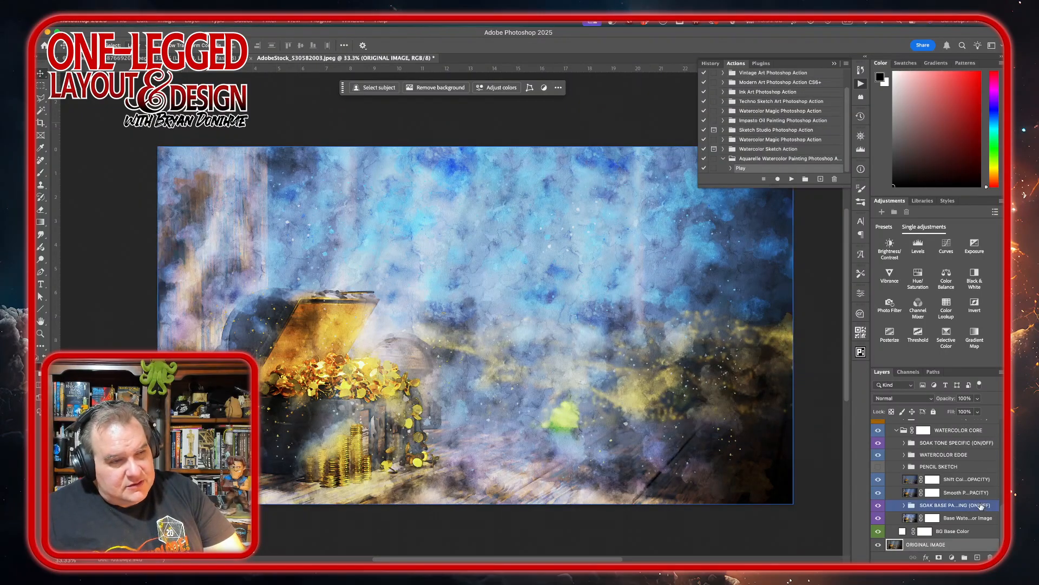
scroll(949, 507, up, 3)
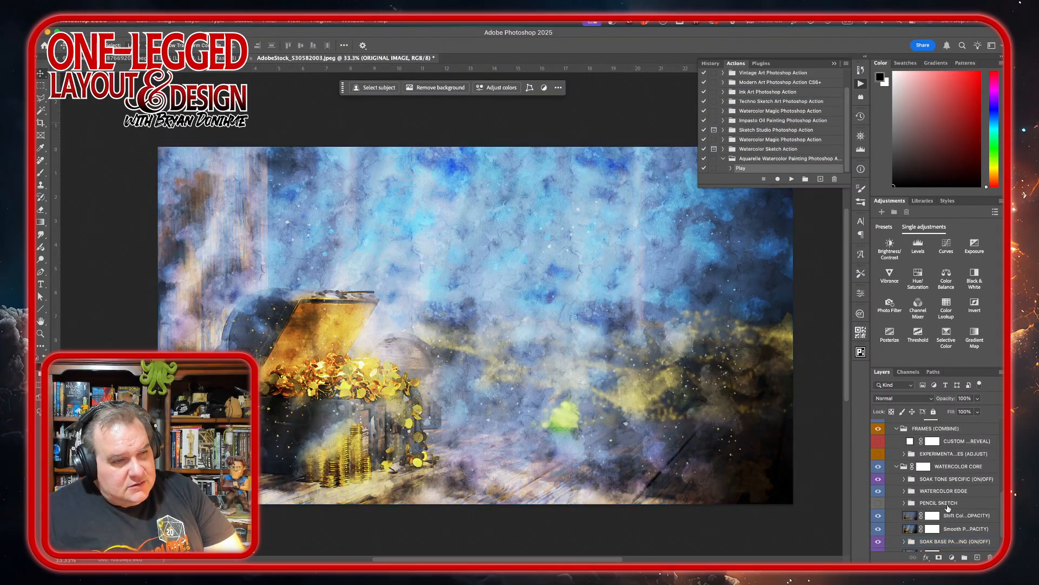
scroll(947, 507, down, 5)
click(948, 508)
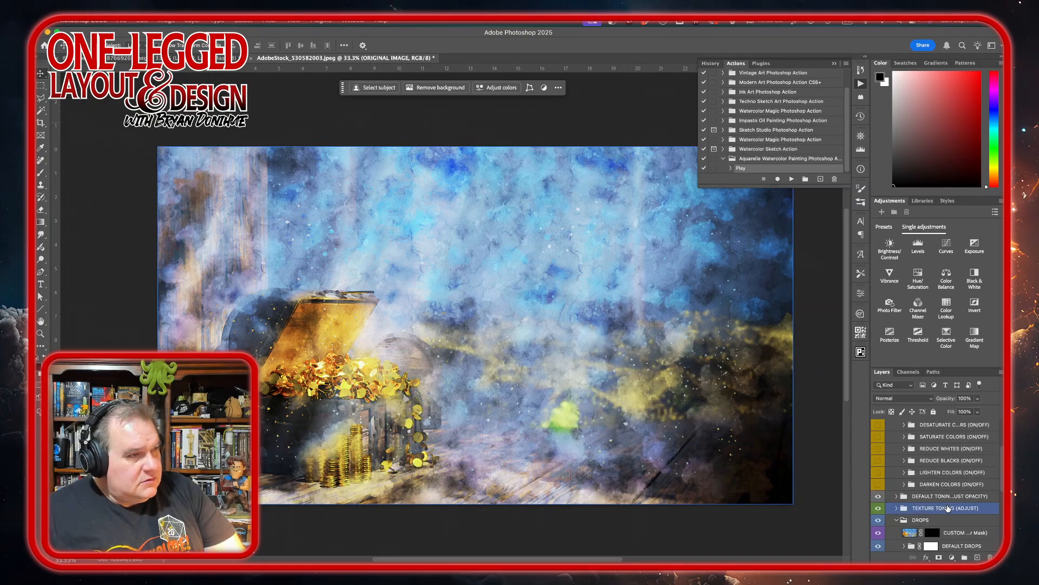
scroll(948, 508, up, 6)
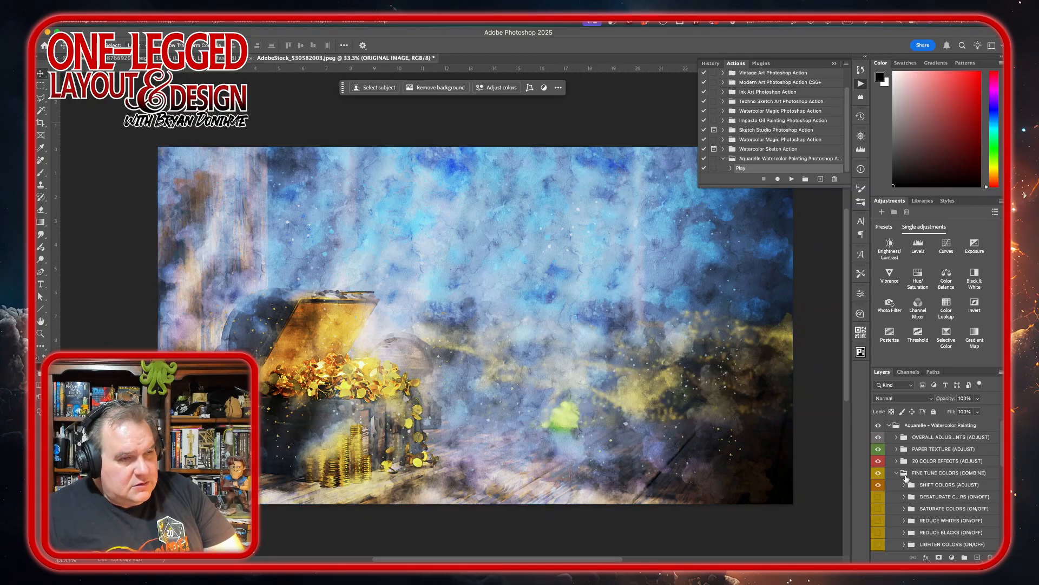
click(895, 474)
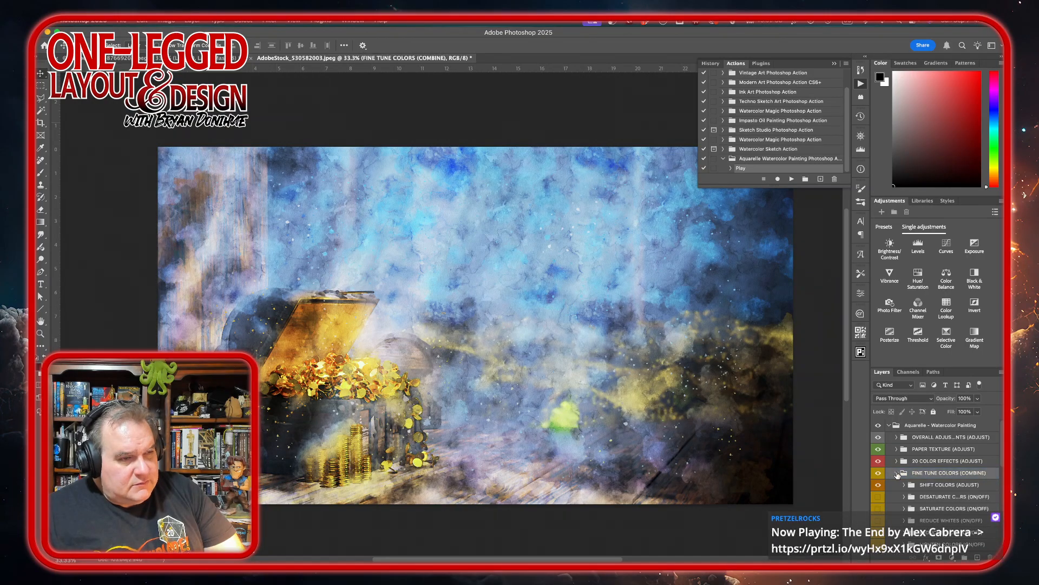
click(898, 475)
click(898, 461)
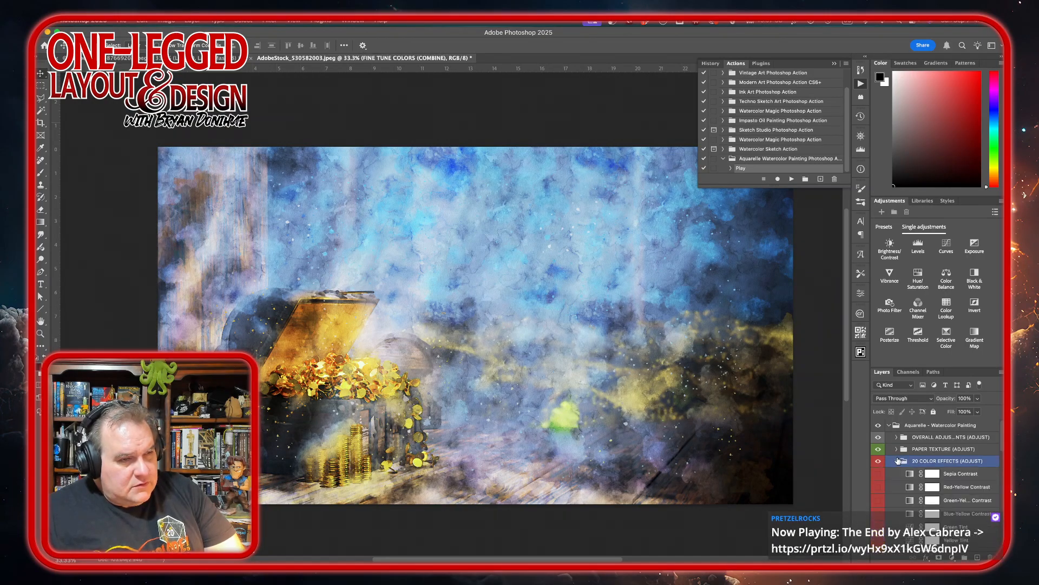
click(897, 461)
Check the layers inside the OVERALL ADJUSTMENTS and PAPER TEXTURE groups, leaving both groups collapsed.
click(899, 449)
click(896, 436)
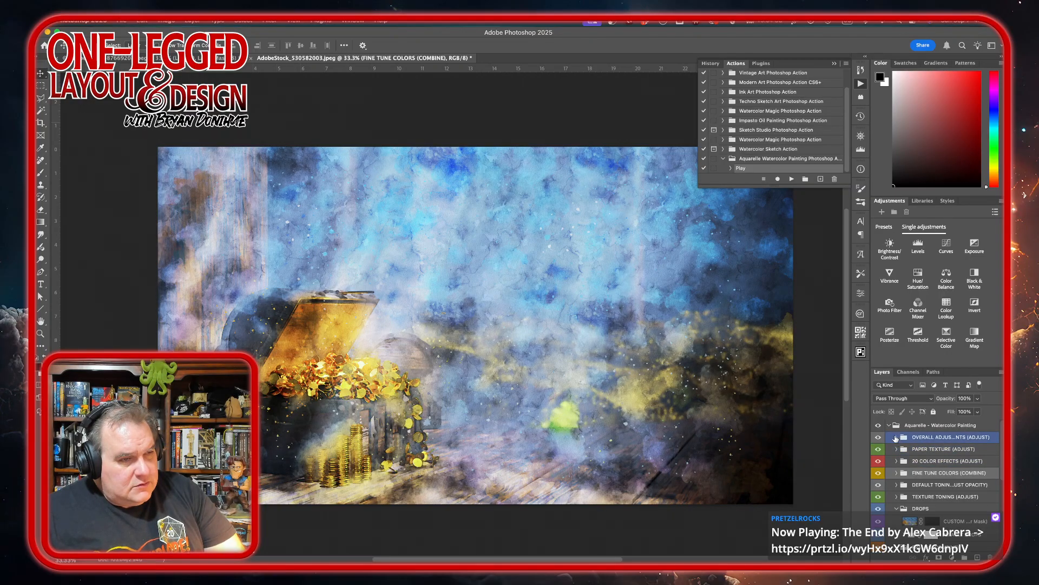
click(896, 437)
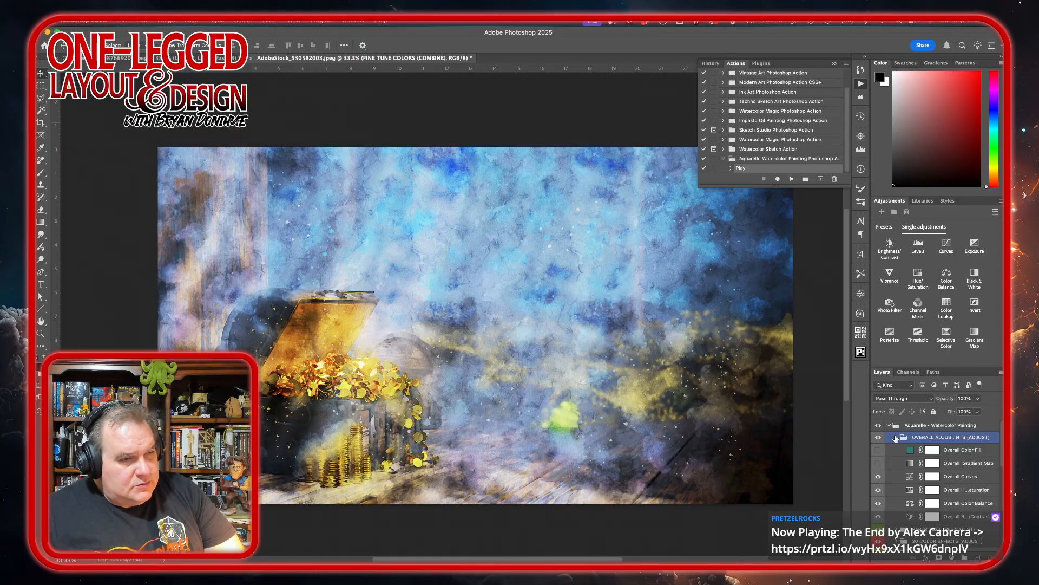
click(896, 437)
click(897, 450)
click(897, 450)
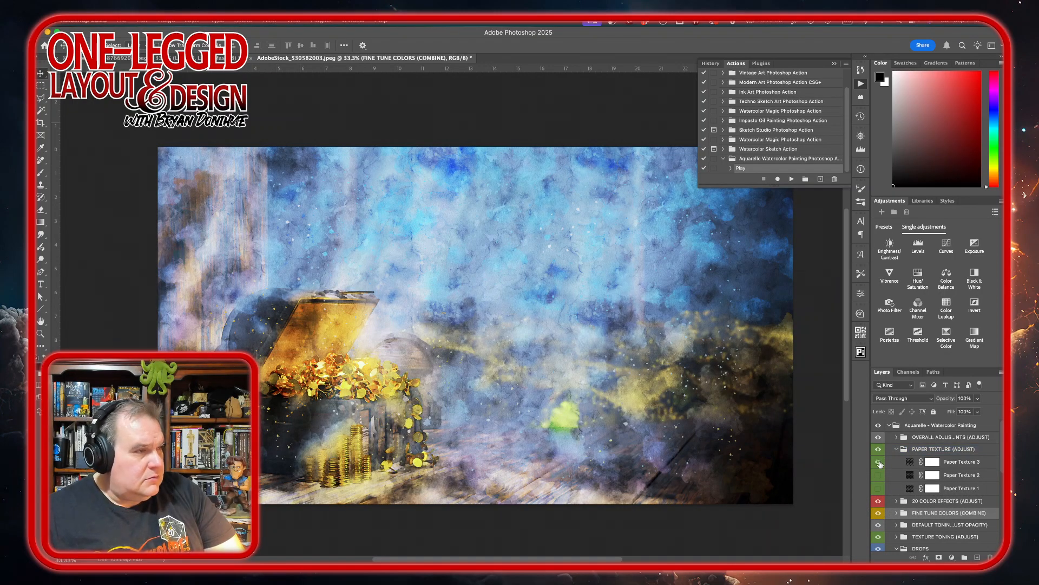
click(879, 462)
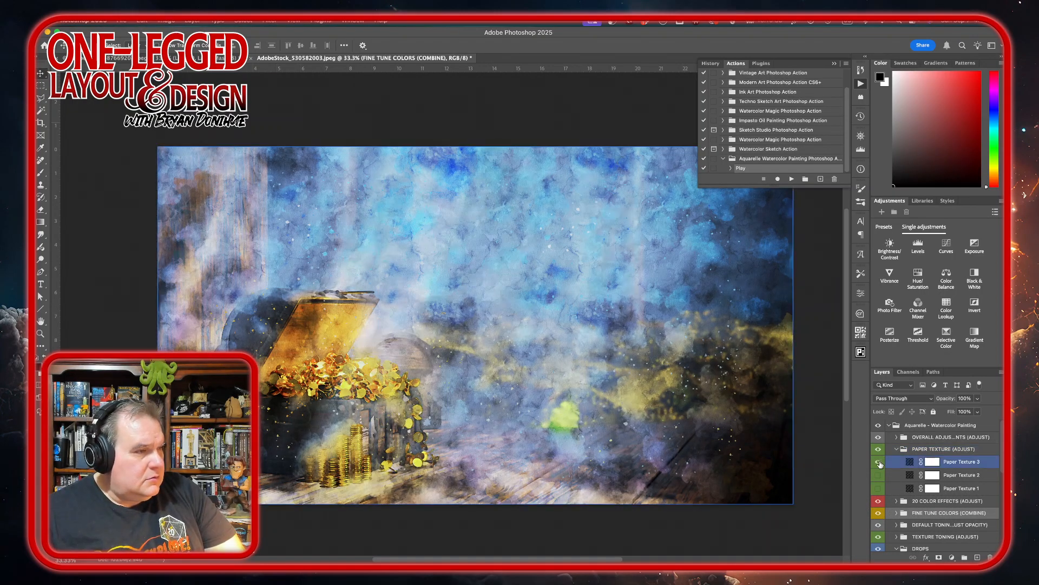
click(895, 450)
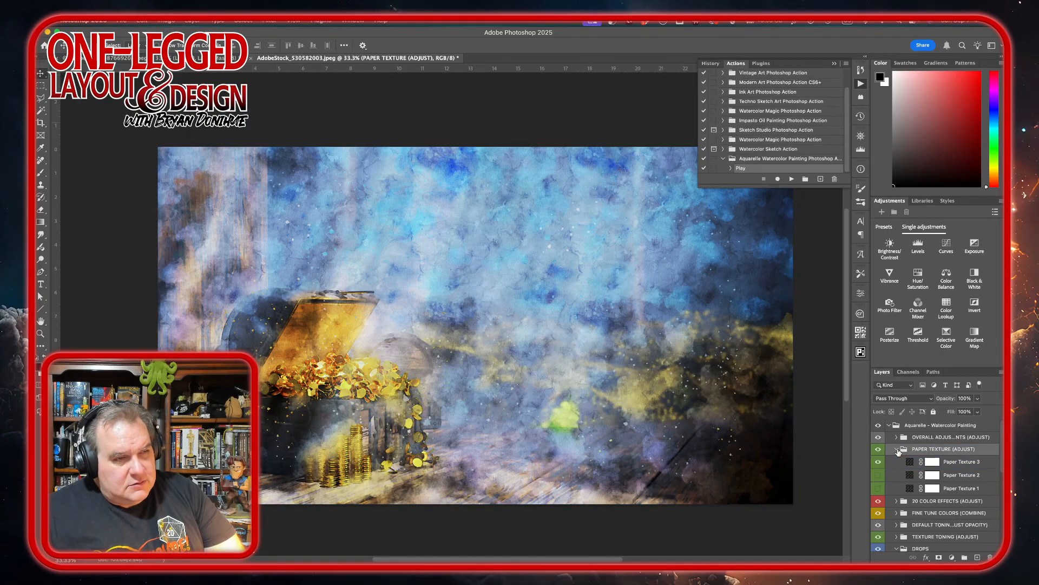
click(898, 450)
Hide the SOAK TONE SPECIFIC group inside WATERCOLOR CORE after comparing the image with and without it.
scroll(898, 475, down, 3)
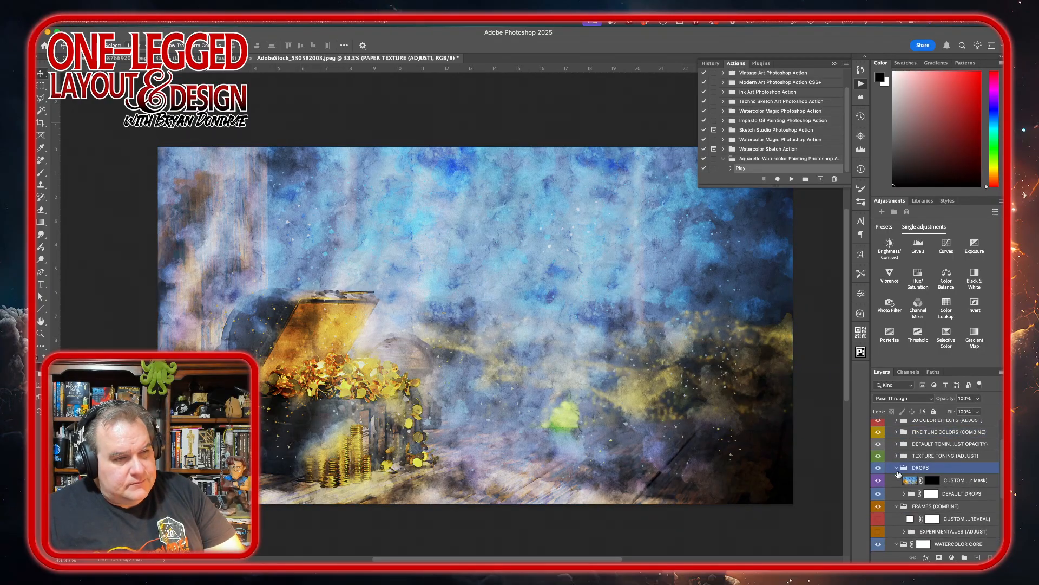
scroll(898, 474, down, 3)
click(898, 472)
scroll(898, 474, down, 1)
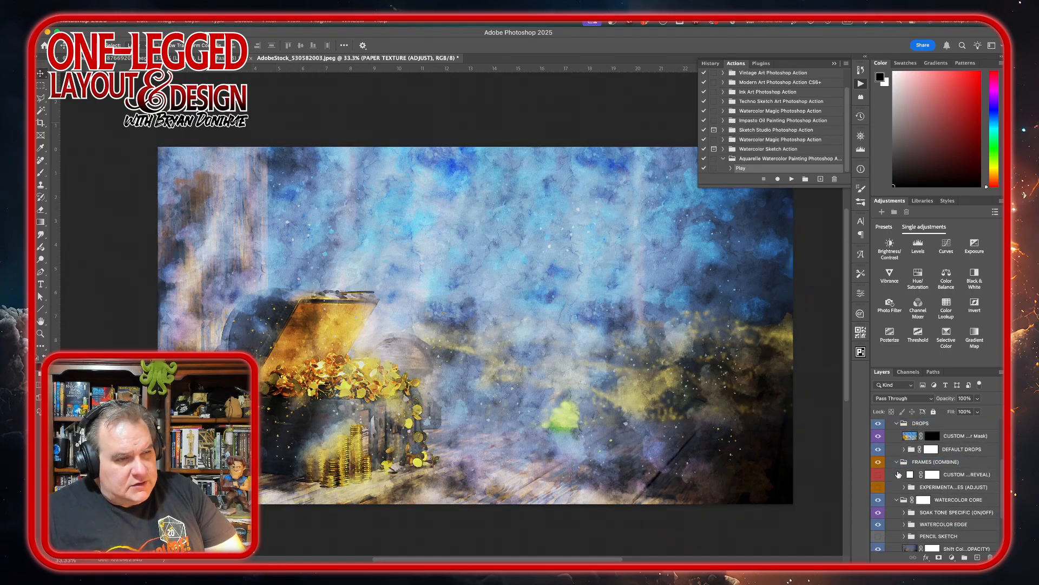
click(896, 499)
scroll(896, 499, down, 4)
click(896, 496)
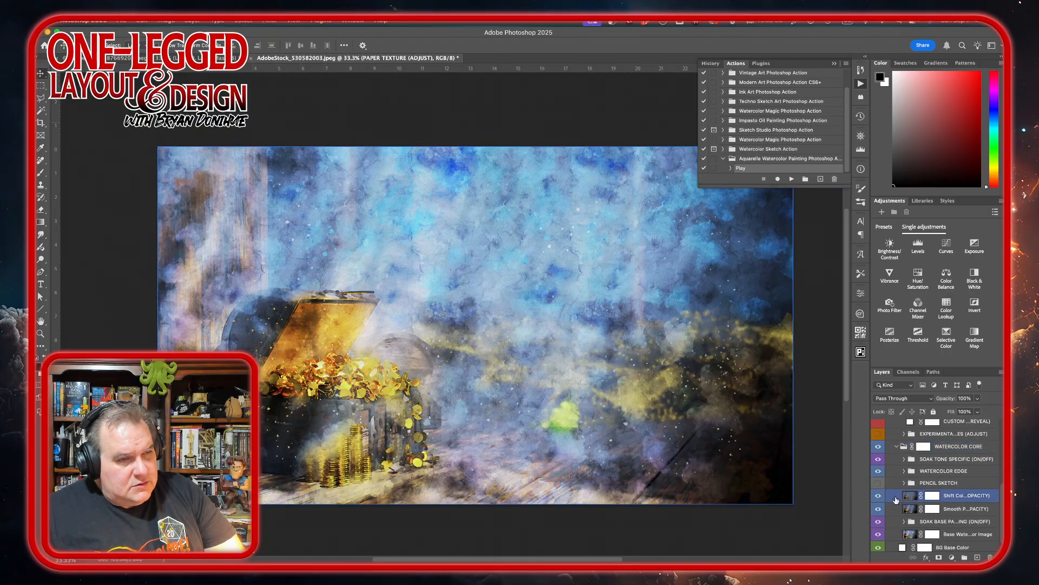
click(915, 459)
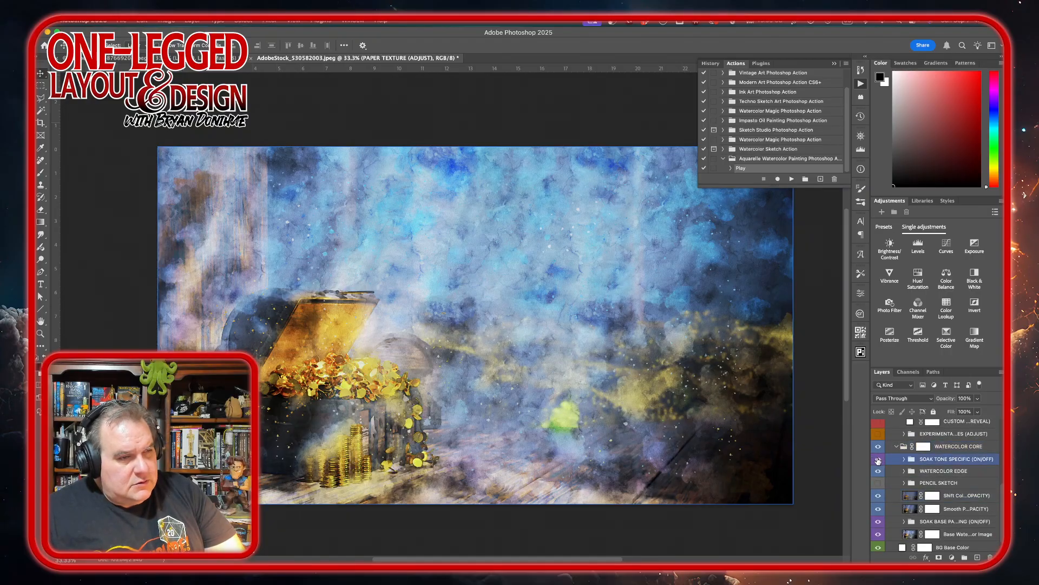
click(878, 460)
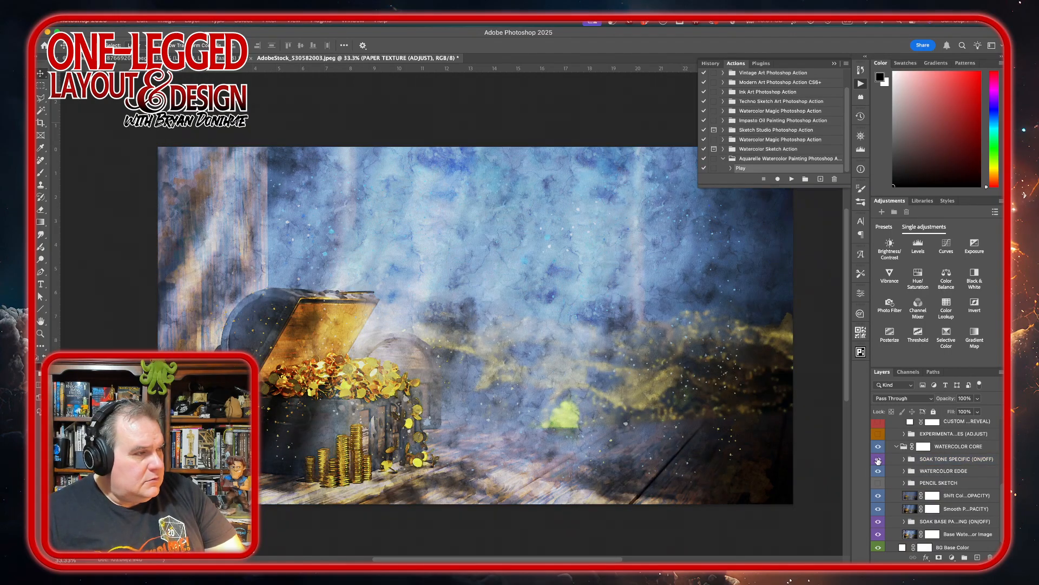
click(878, 461)
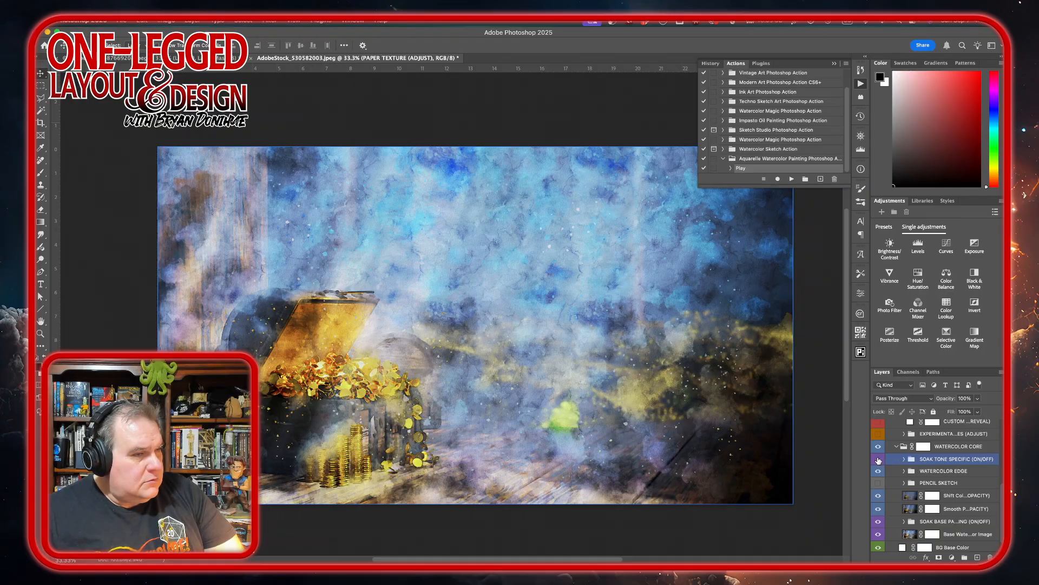
click(878, 460)
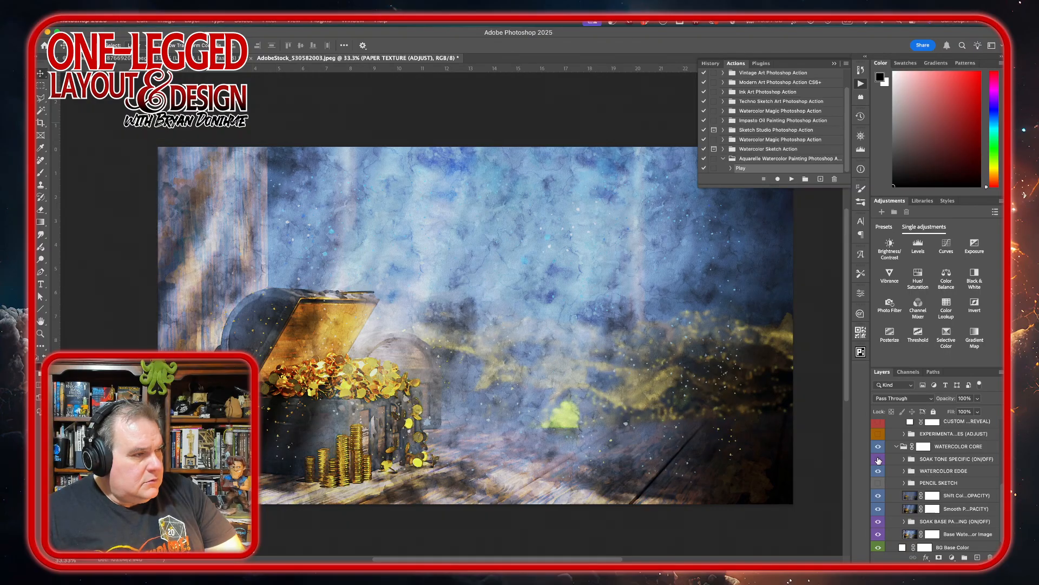
Expand the SOAK BASE PAINTING group and compare the image with its topmost soak layer off and on.
click(921, 470)
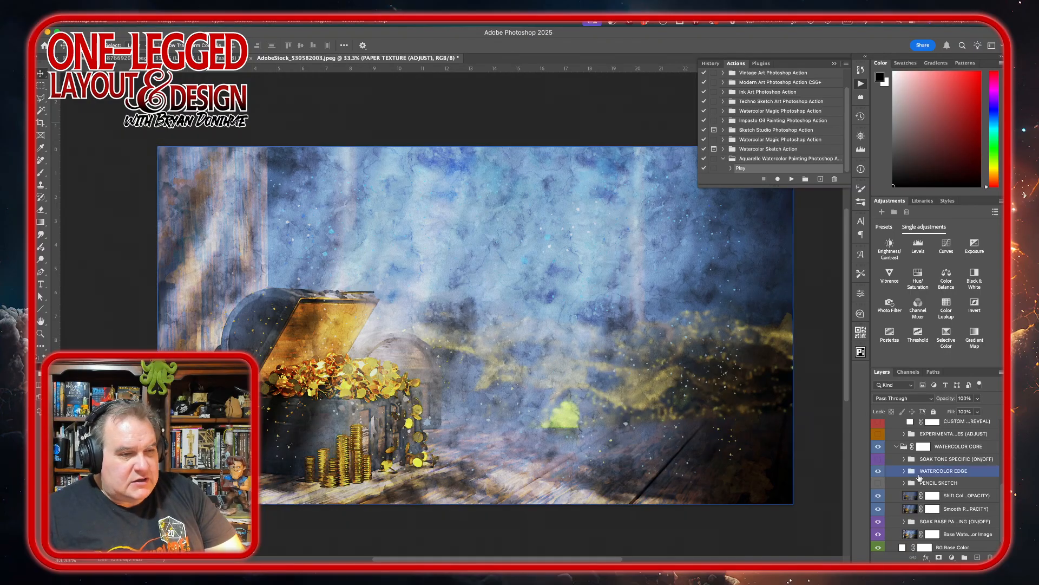
scroll(919, 478, down, 1)
click(919, 477)
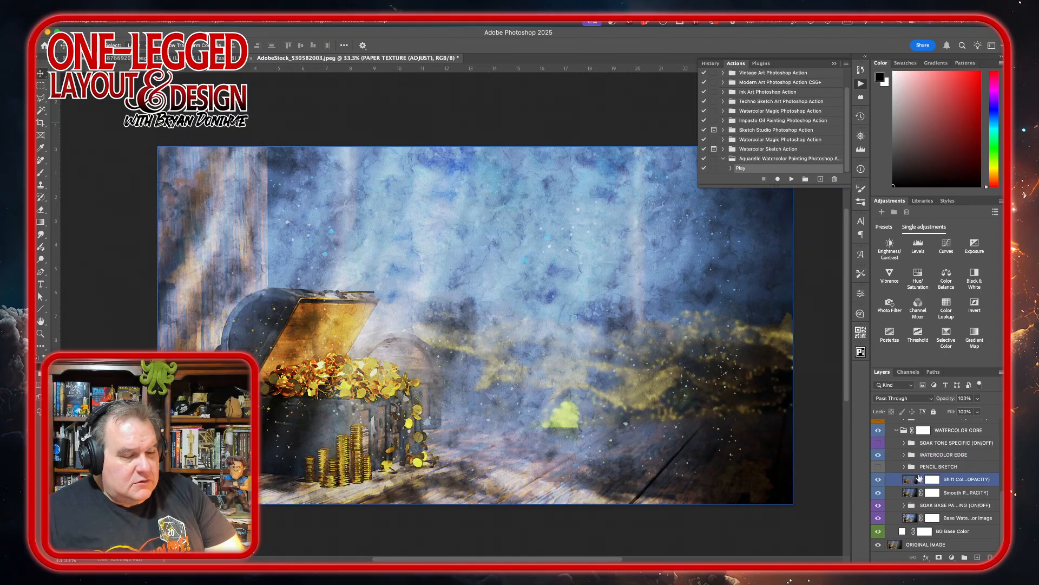
click(908, 506)
click(904, 505)
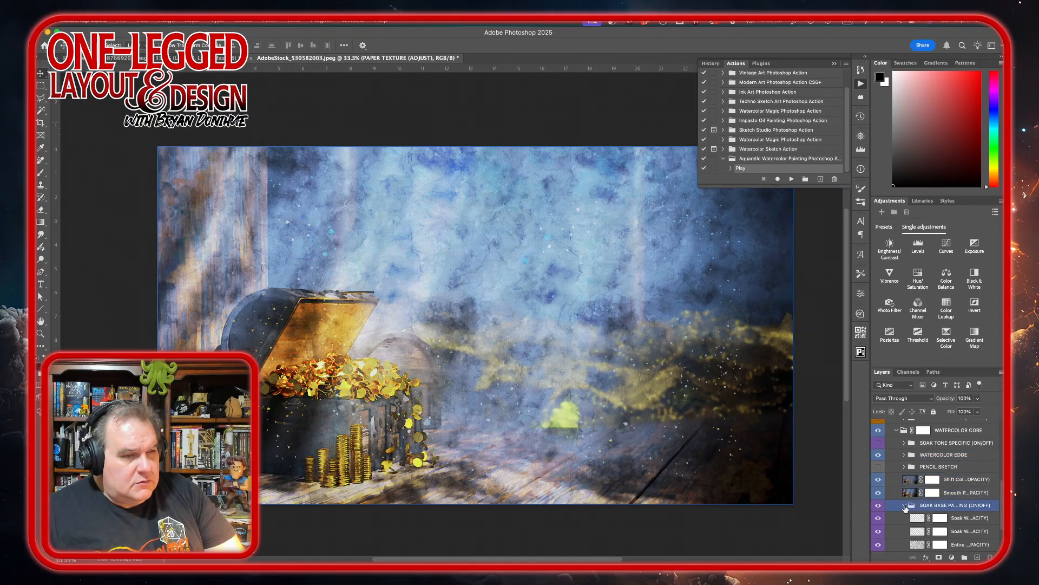
click(896, 518)
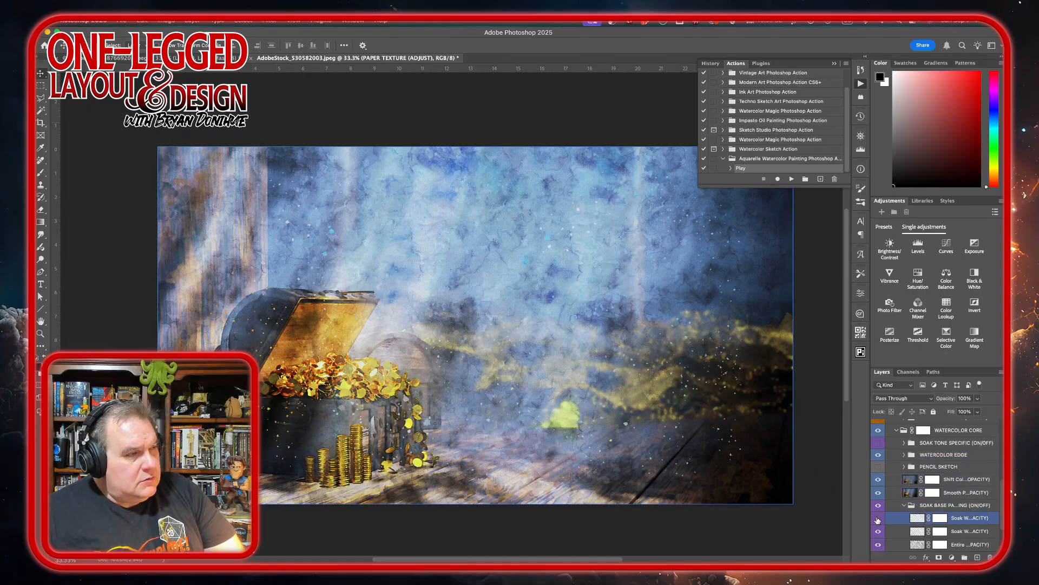
click(879, 520)
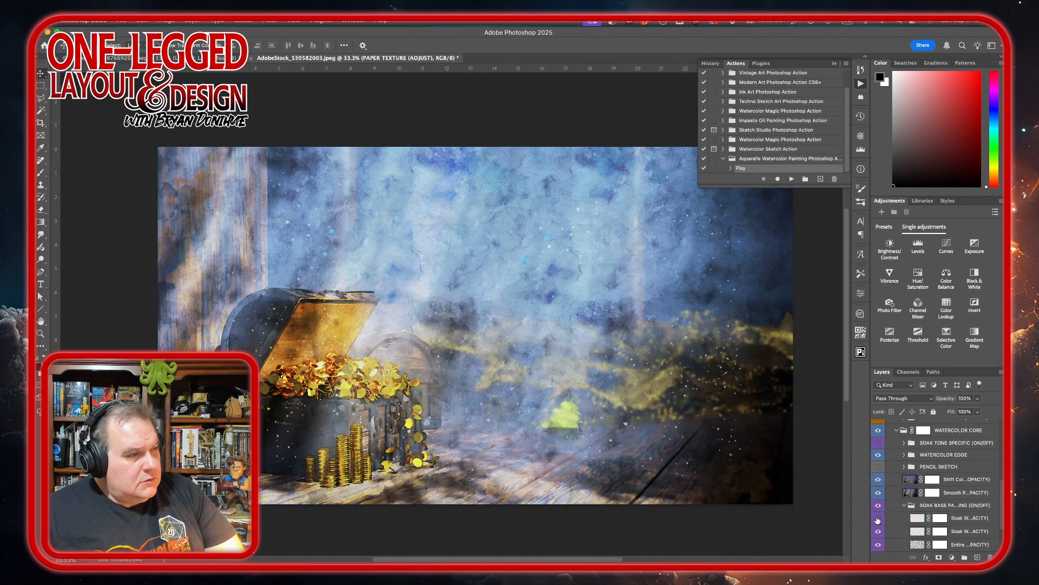
click(878, 519)
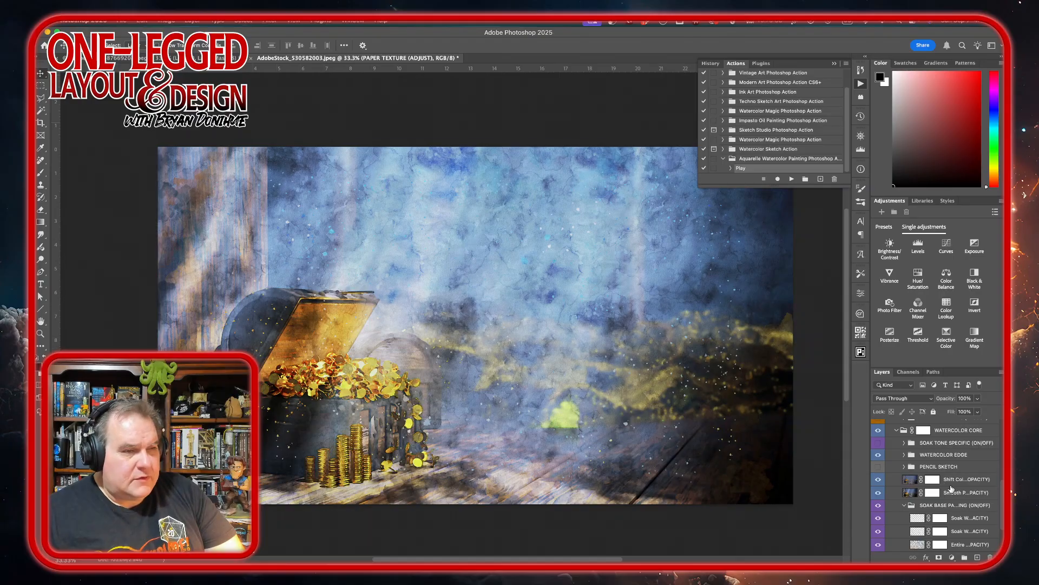
Collapse the Aquarelle - Watercolor Painting group, stamp the visible artwork onto a new top layer, and hide the group and ORIGINAL IMAGE.
scroll(920, 477, up, 10)
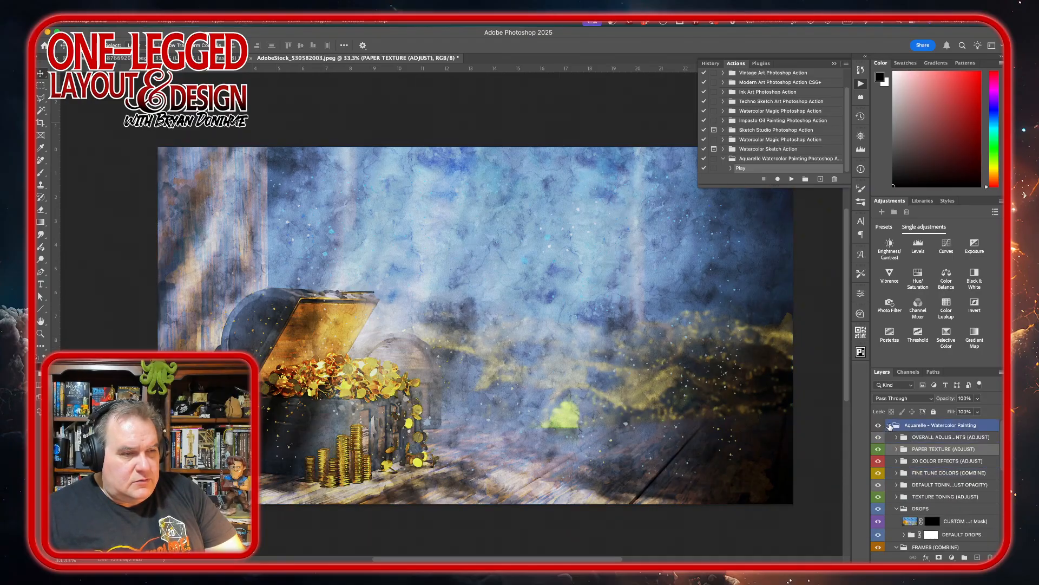
click(889, 425)
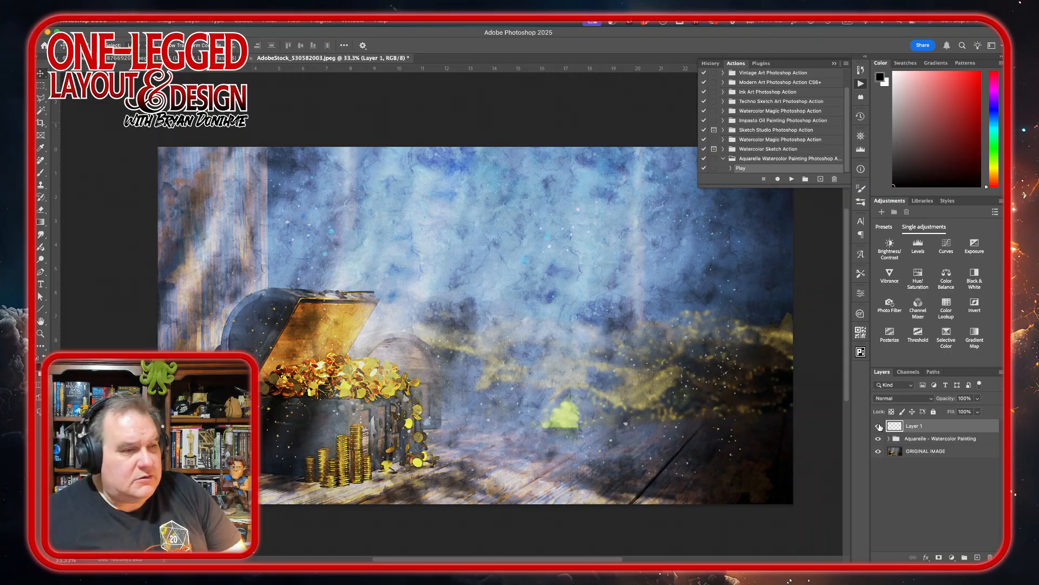
drag(879, 439, 878, 453)
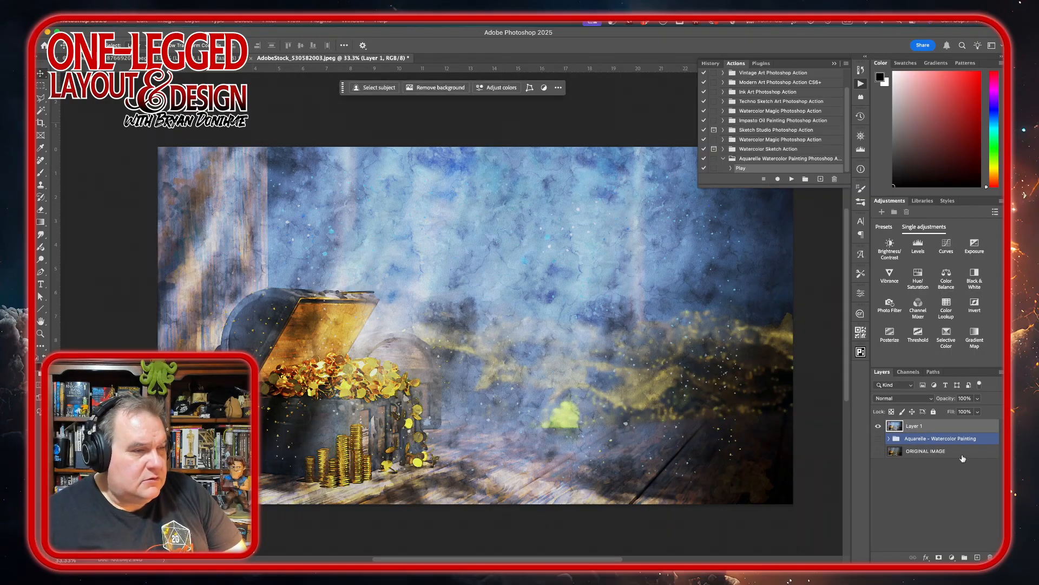
Add a layer mask to Layer 1 and hide a ragged strip along the image's bottom edge with a rough-edged brush in black.
mouse_move(401, 561)
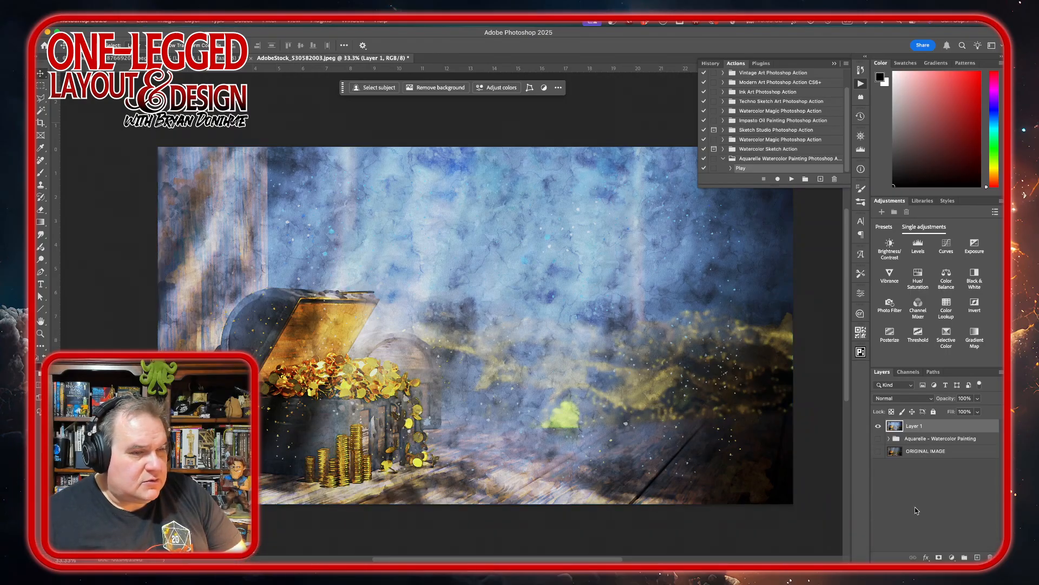
click(940, 557)
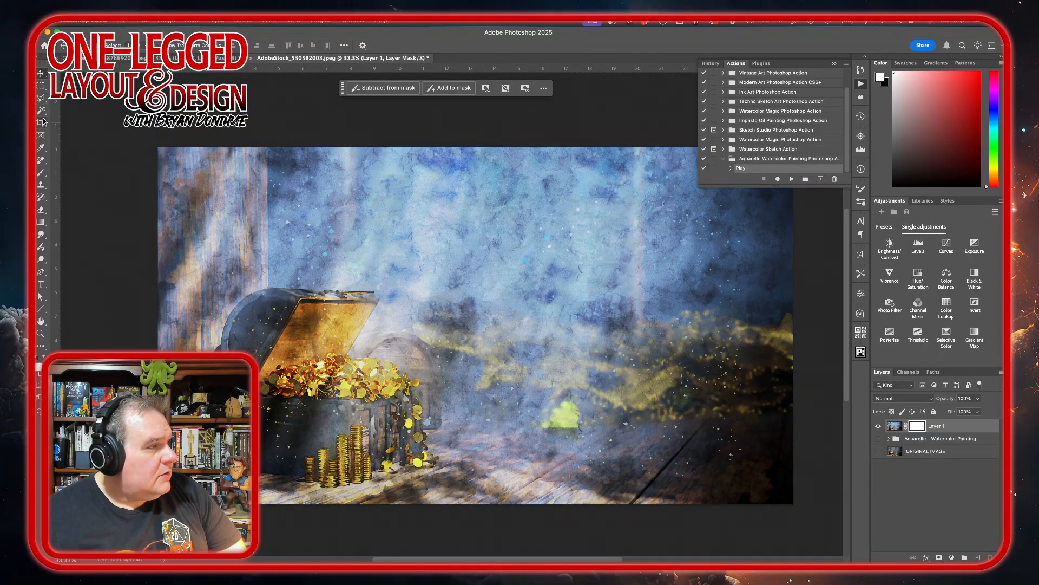
click(40, 173)
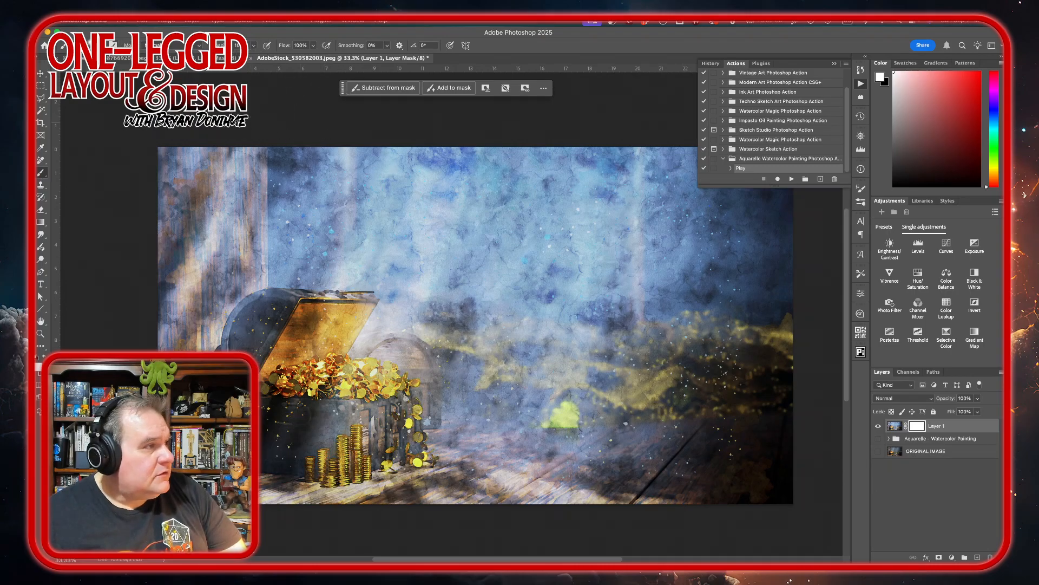
click(98, 45)
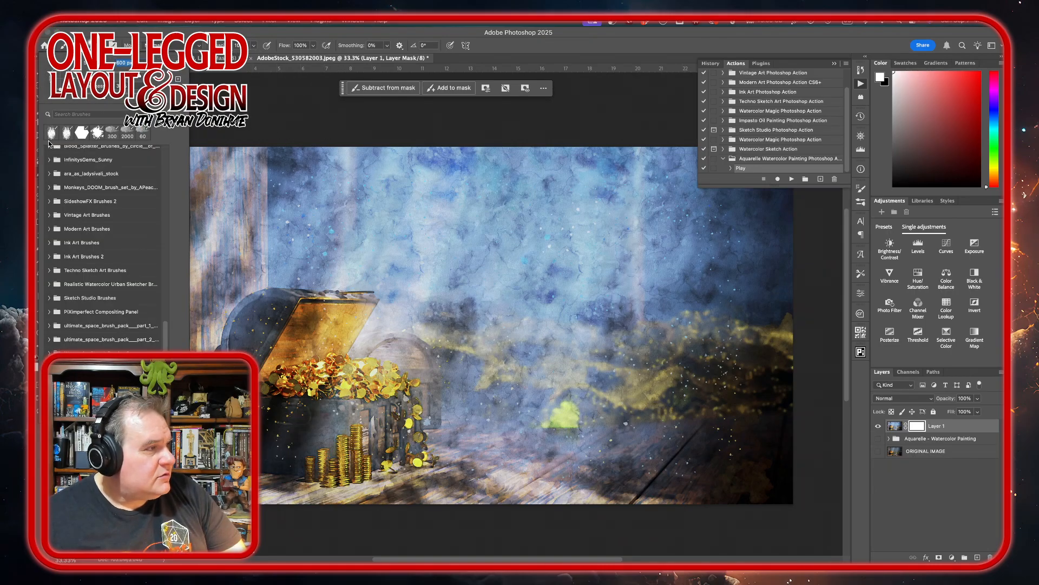
click(52, 133)
key(Return)
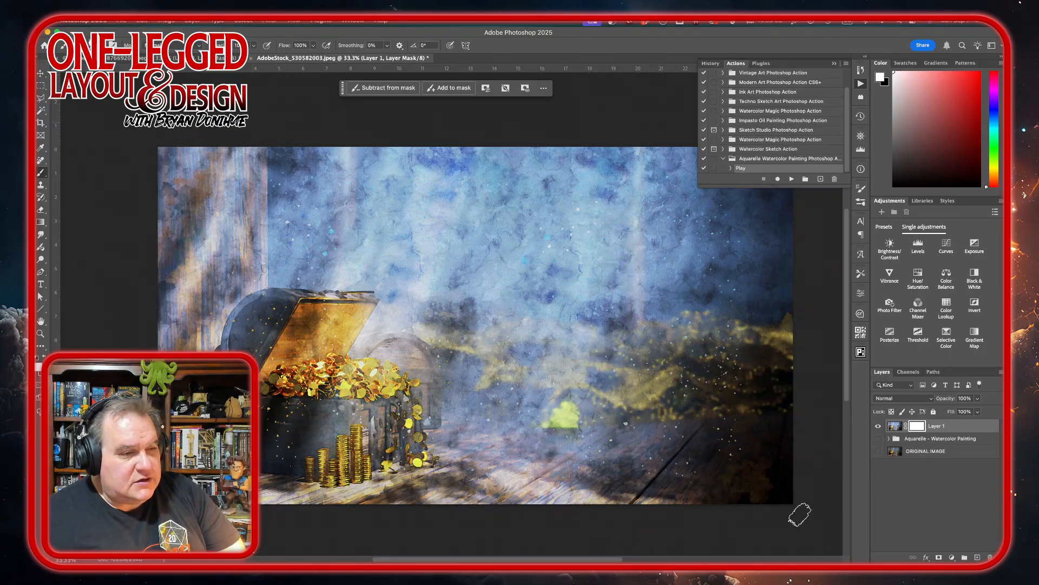
key(x)
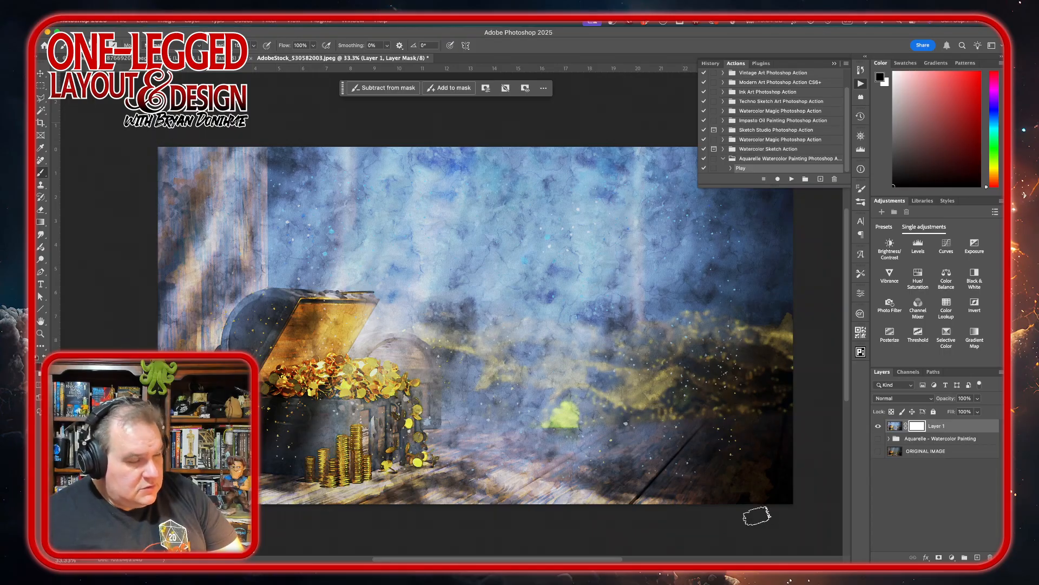
mouse_move(785, 511)
mouse_down()
mouse_move(758, 514)
mouse_move(797, 510)
mouse_move(727, 510)
mouse_move(799, 517)
mouse_move(724, 518)
mouse_move(790, 522)
mouse_move(762, 542)
mouse_move(492, 517)
mouse_move(556, 508)
mouse_move(466, 502)
mouse_move(696, 510)
mouse_up()
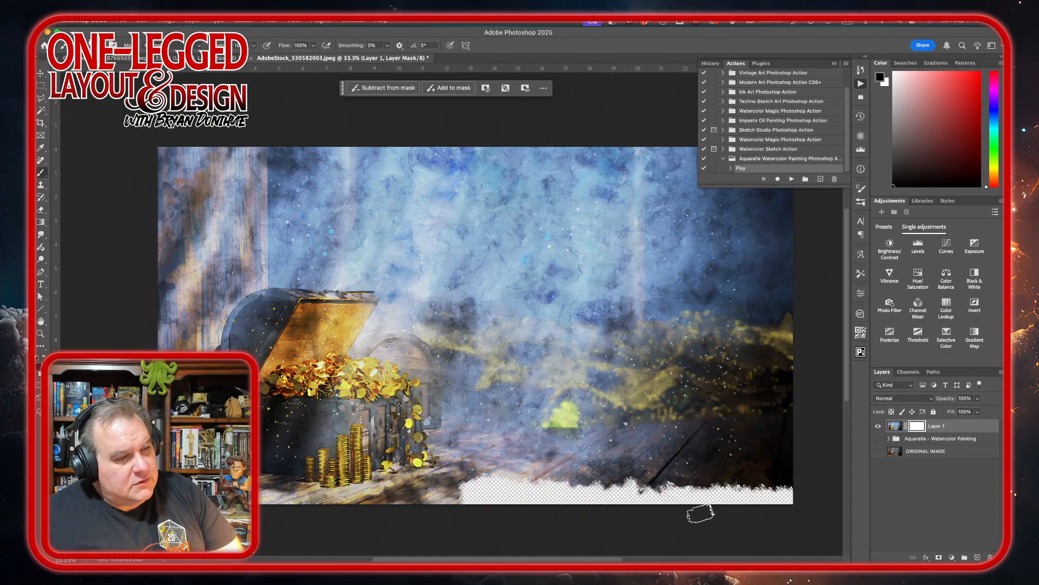
mouse_move(558, 509)
mouse_down()
mouse_move(656, 497)
mouse_move(801, 520)
mouse_move(692, 506)
mouse_move(362, 510)
mouse_move(266, 488)
mouse_up()
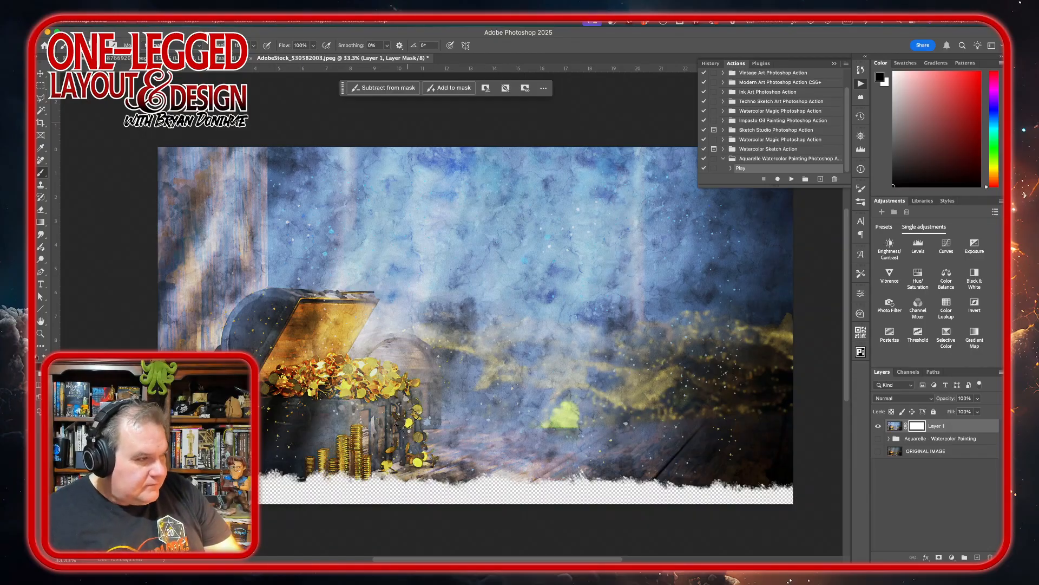
key(x)
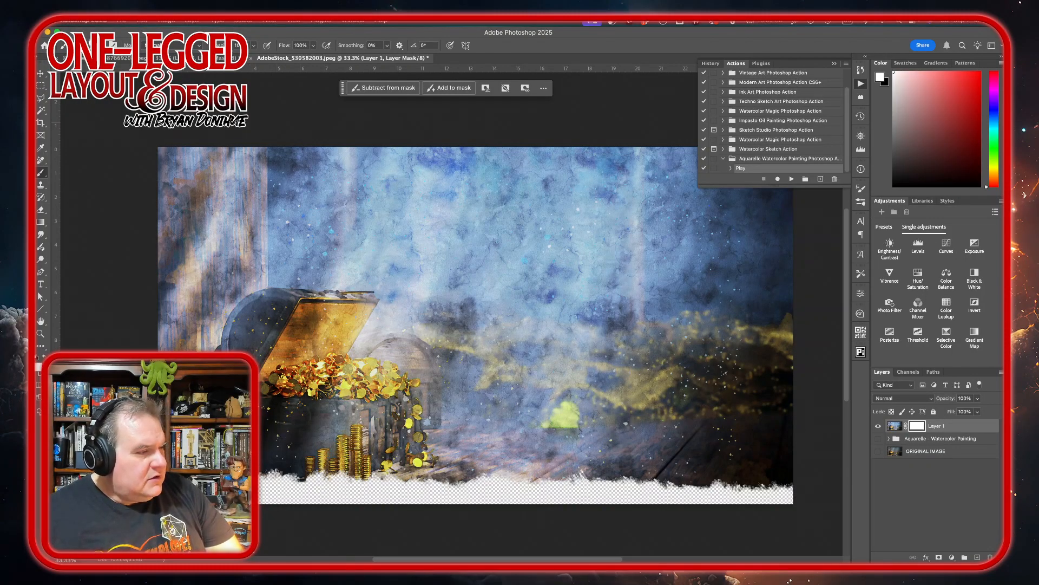
drag(270, 457, 314, 454)
click(422, 456)
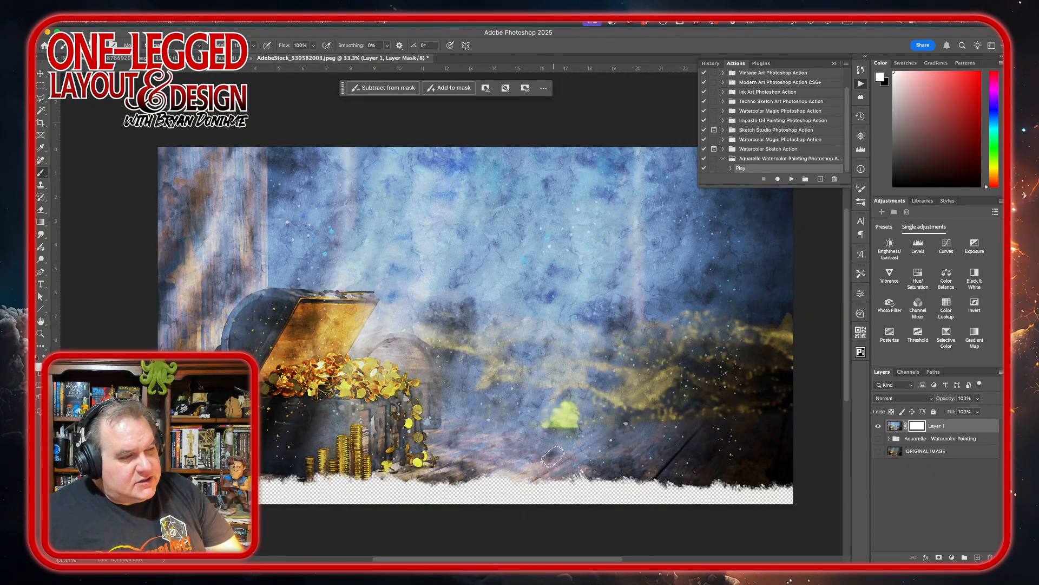
click(497, 456)
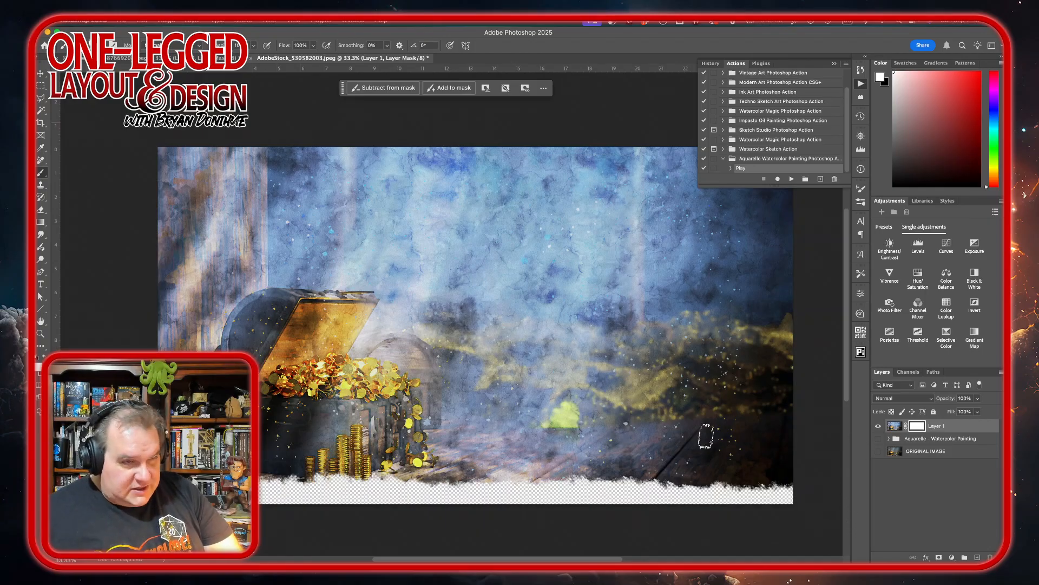
key(x)
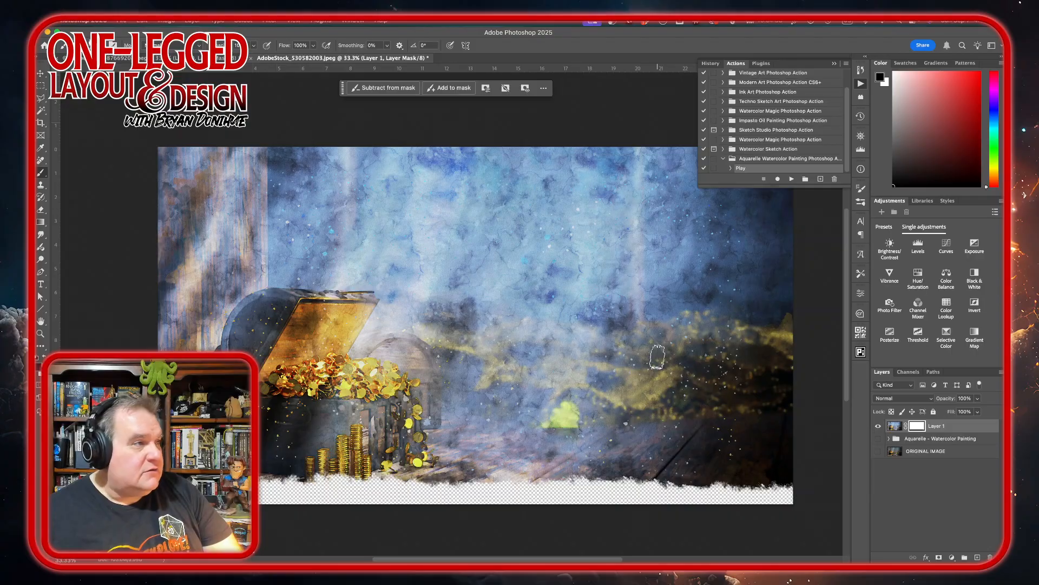
click(122, 22)
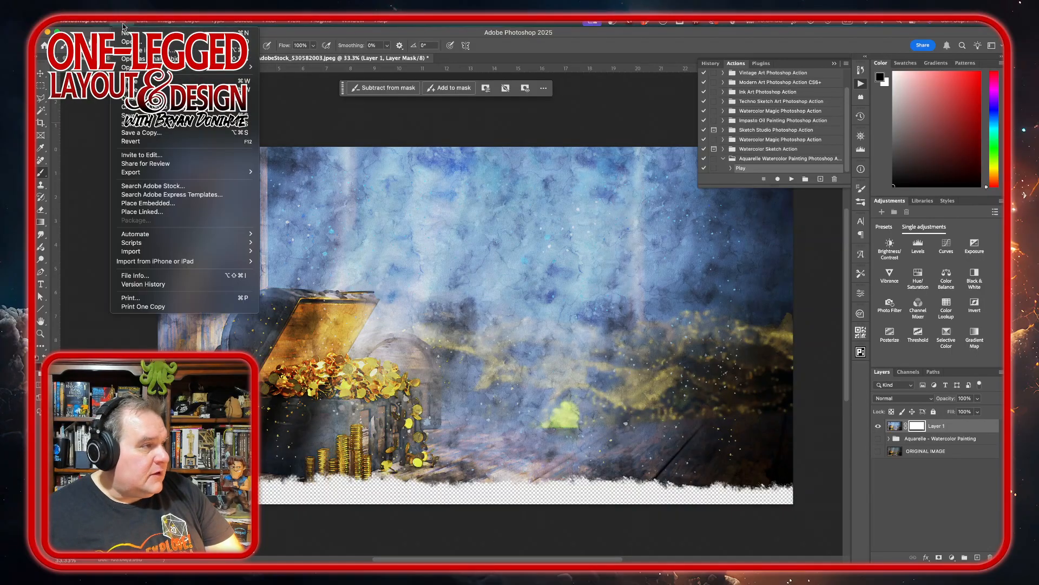
click(153, 135)
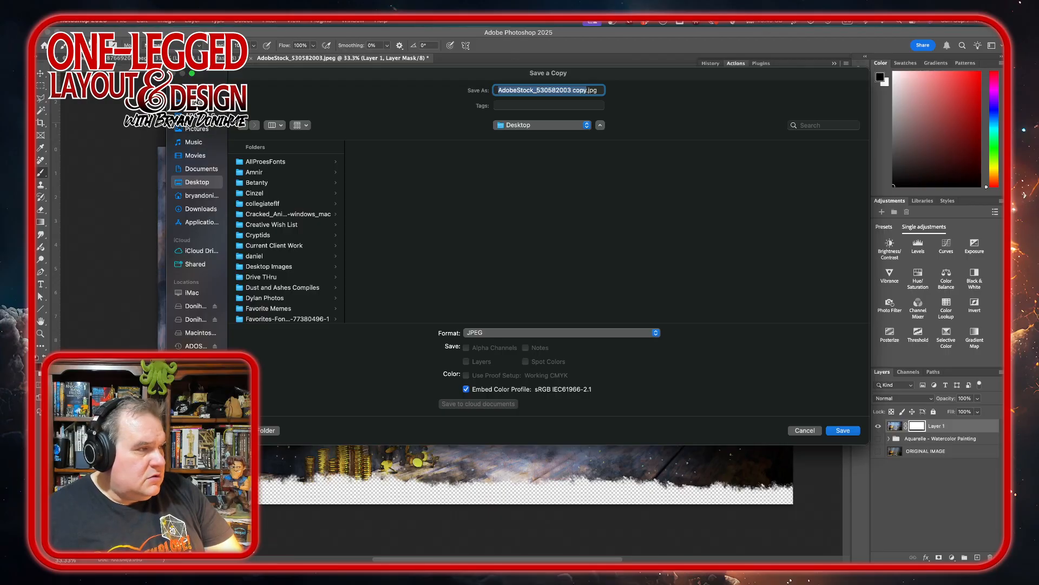
click(840, 428)
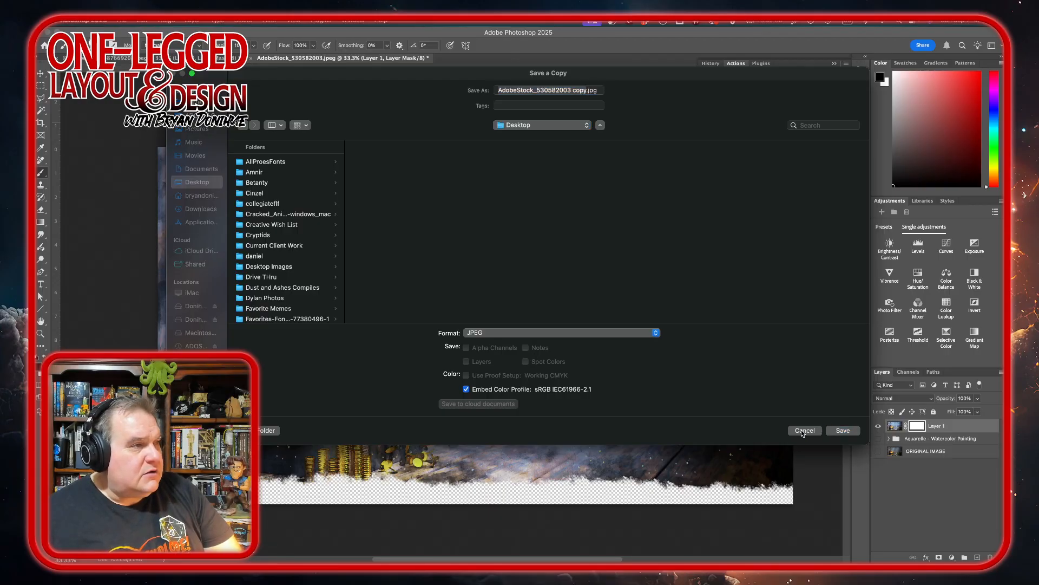
Export the masked image with Export As in PNG format with transparency, scaled to 25%.
click(122, 21)
mouse_move(155, 172)
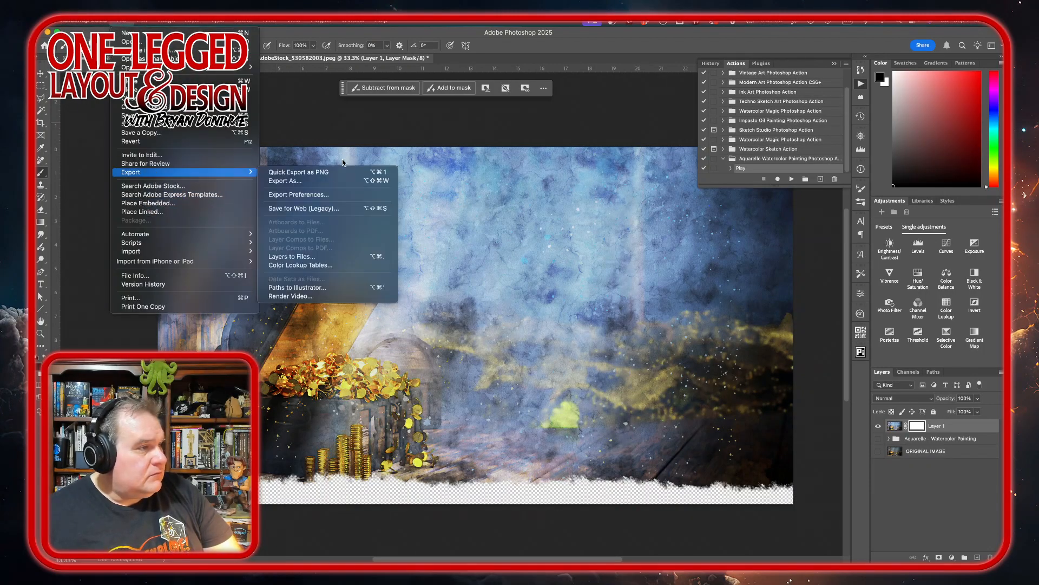
click(325, 181)
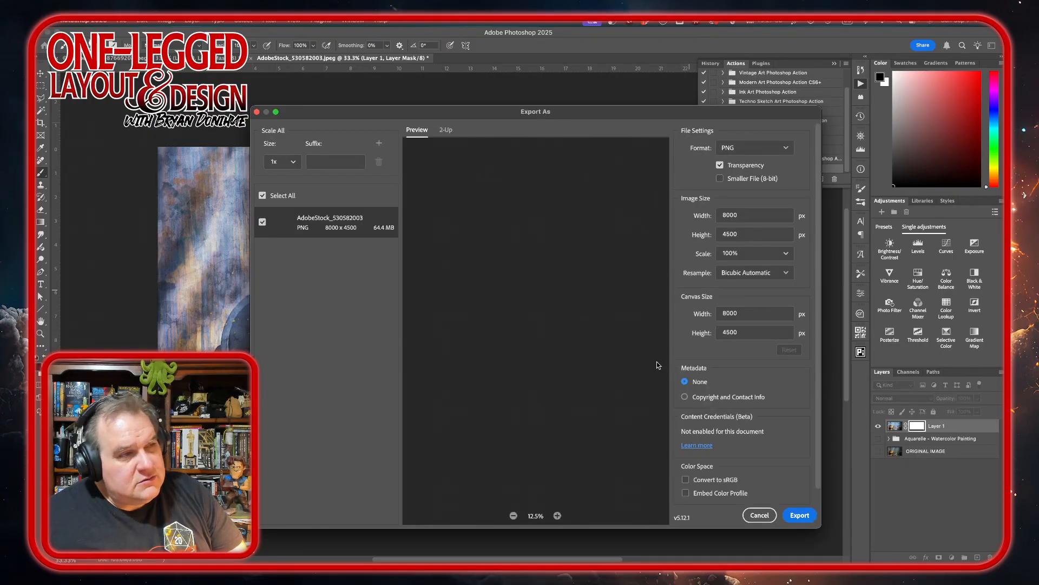
click(786, 254)
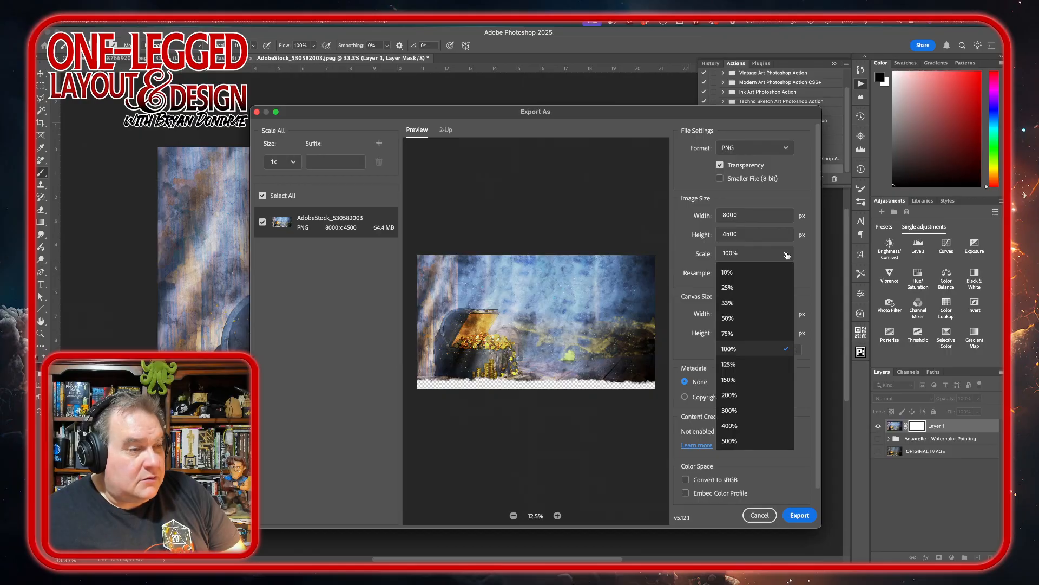
click(739, 289)
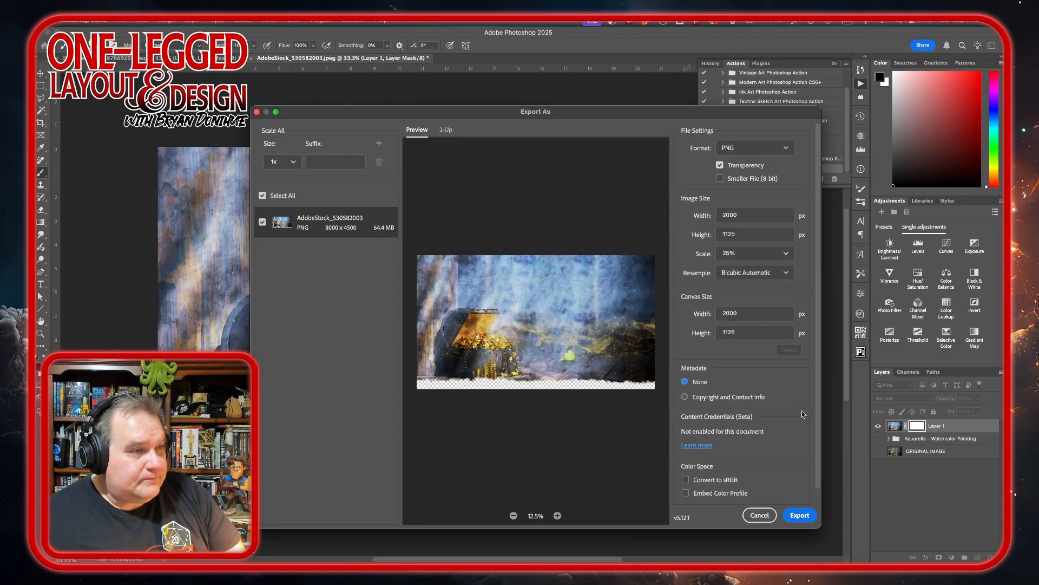
click(801, 516)
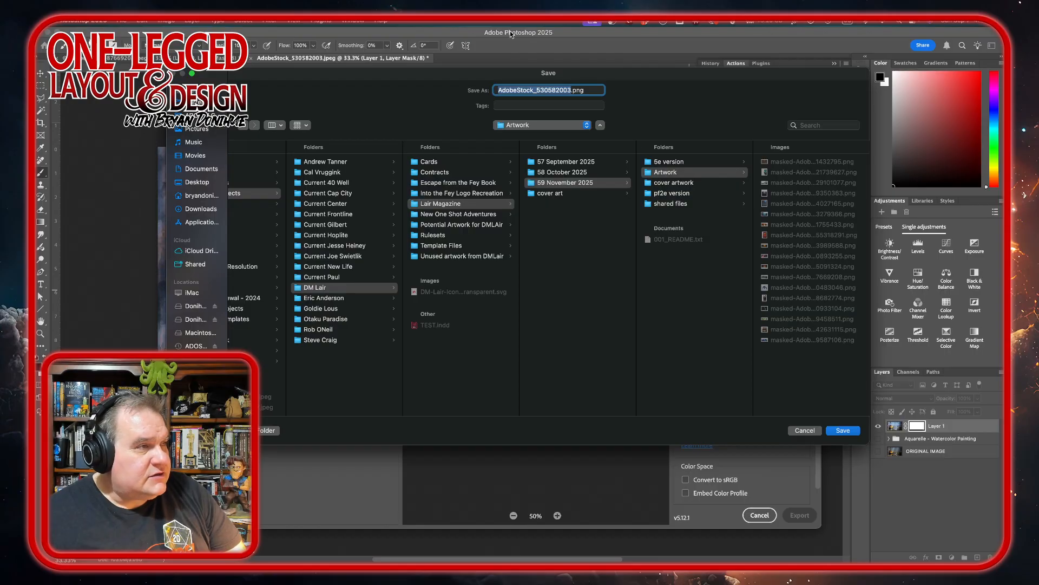
Prefix the export's file name with "masked-" and save it in the Artwork folder as masked-AdobeStock_530582003.png.
key(Left)
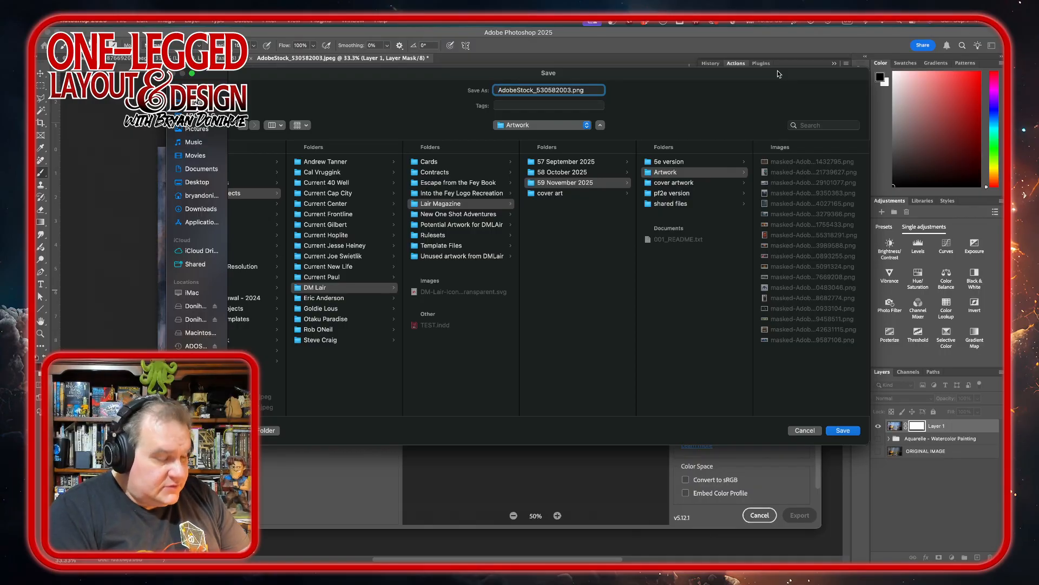
text(masked)
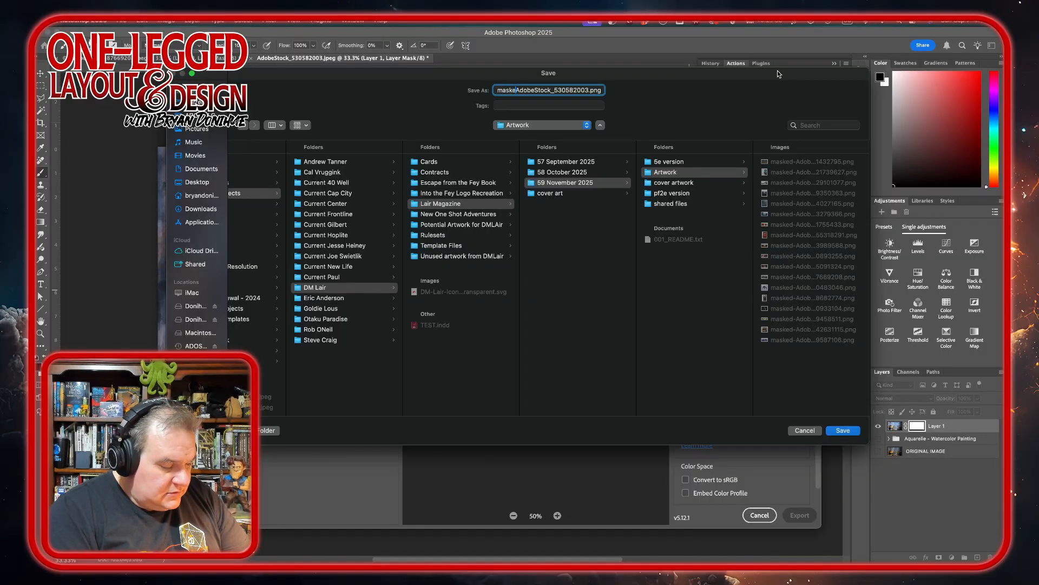
text(-)
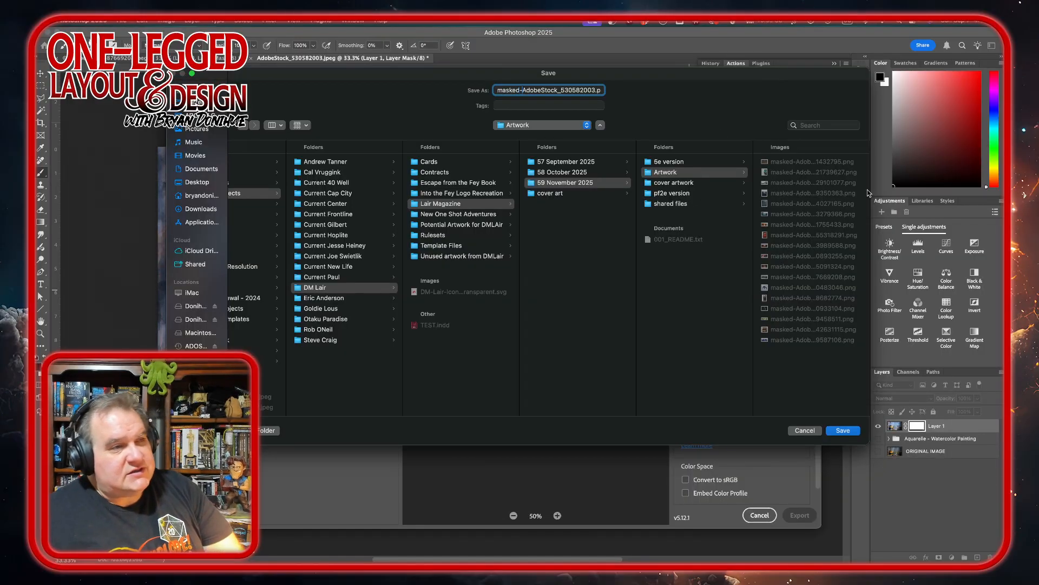
click(844, 431)
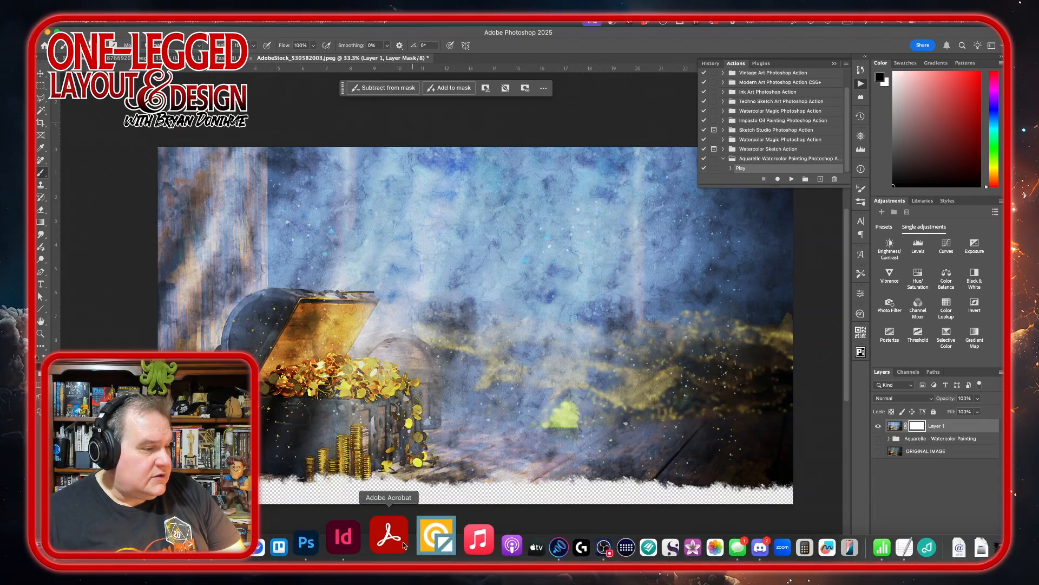
Switch to the magazine layout in InDesign, dismissing the clipboard export warning.
click(370, 542)
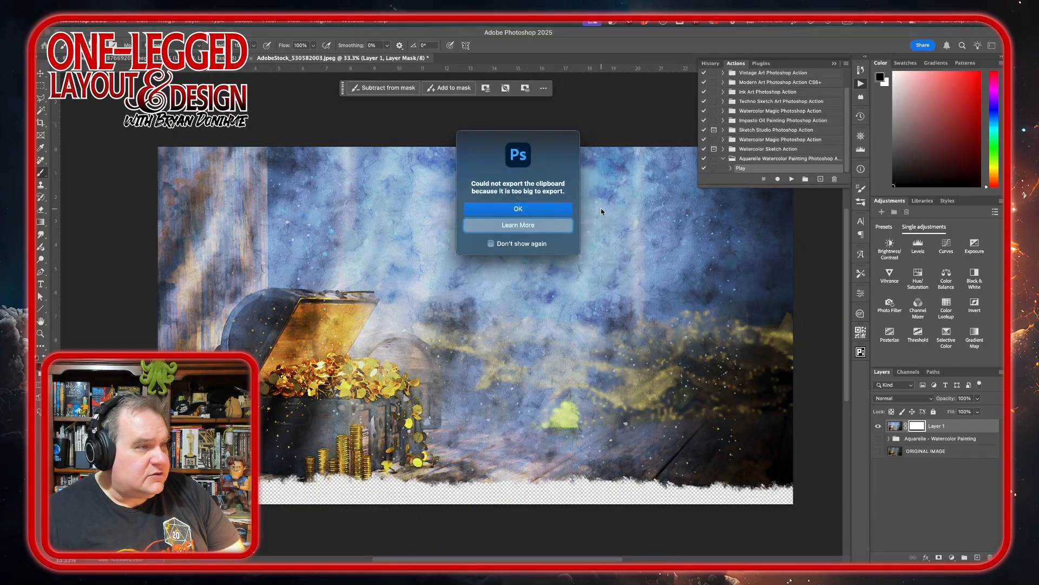
click(528, 211)
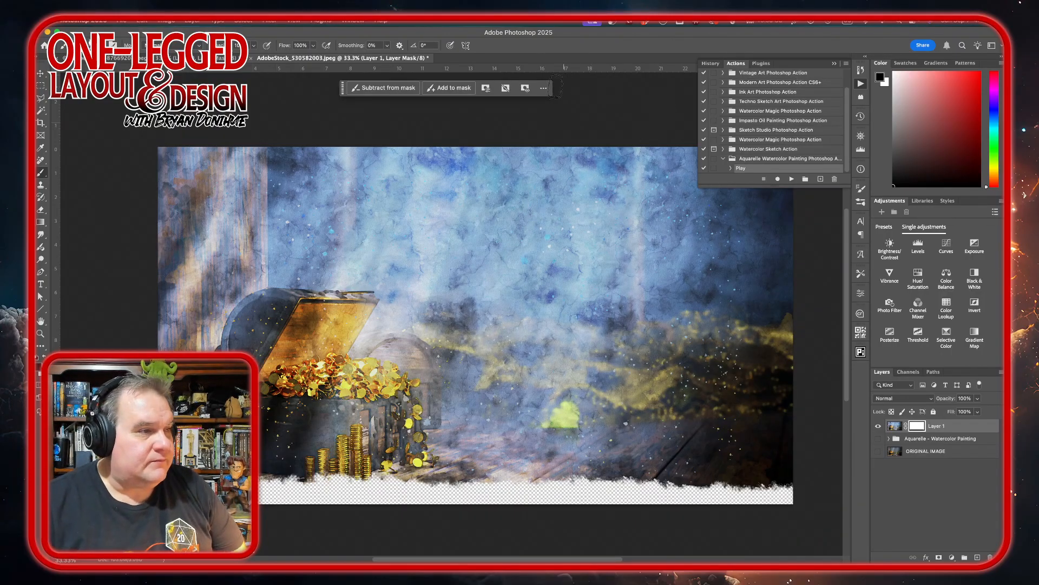
click(376, 540)
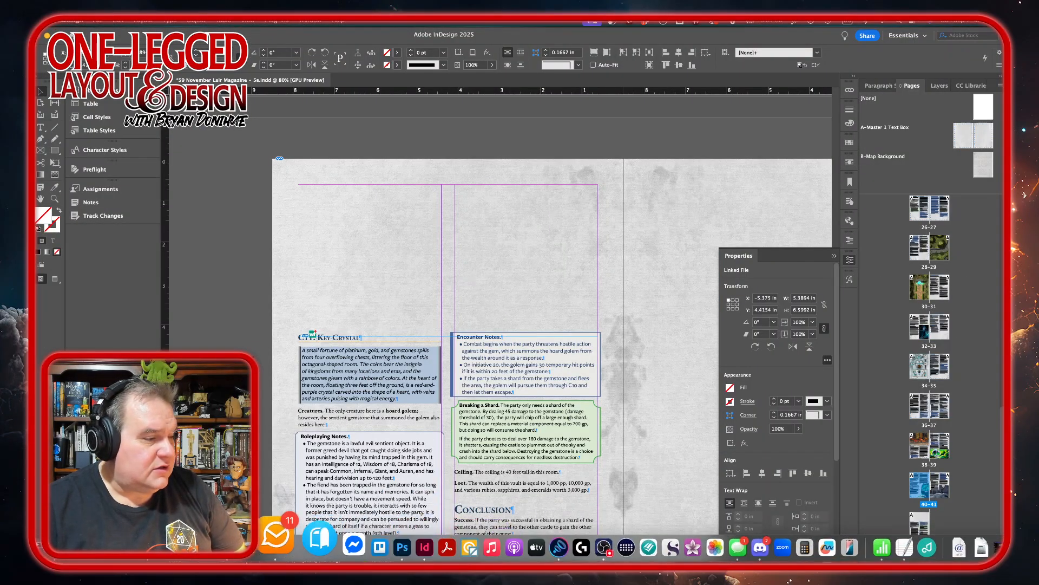
Place masked-AdobeStock_530582003.png from the Artwork folder across the top of page 42, about 8.6 in wide.
click(46, 547)
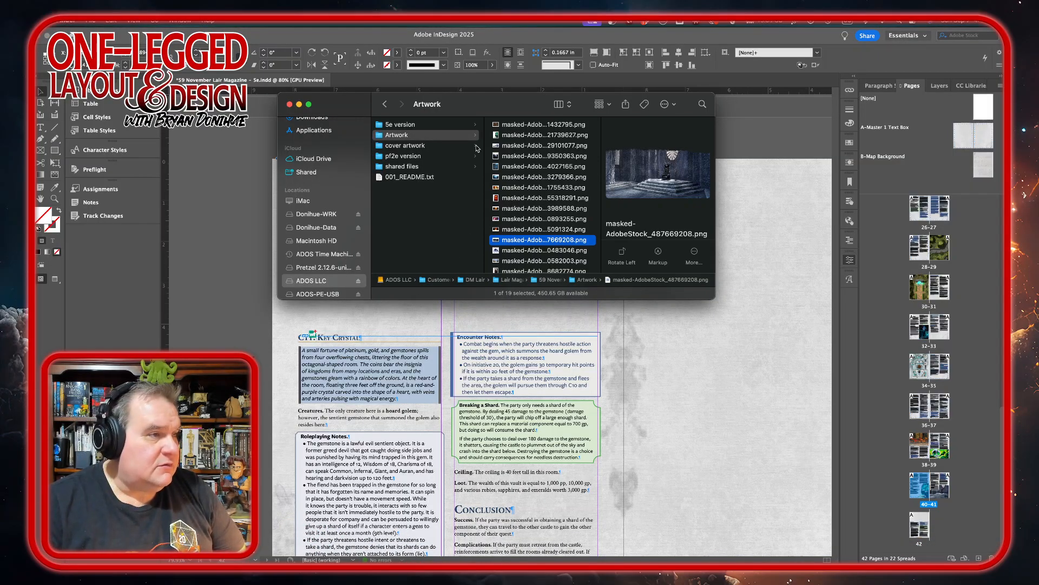
click(515, 230)
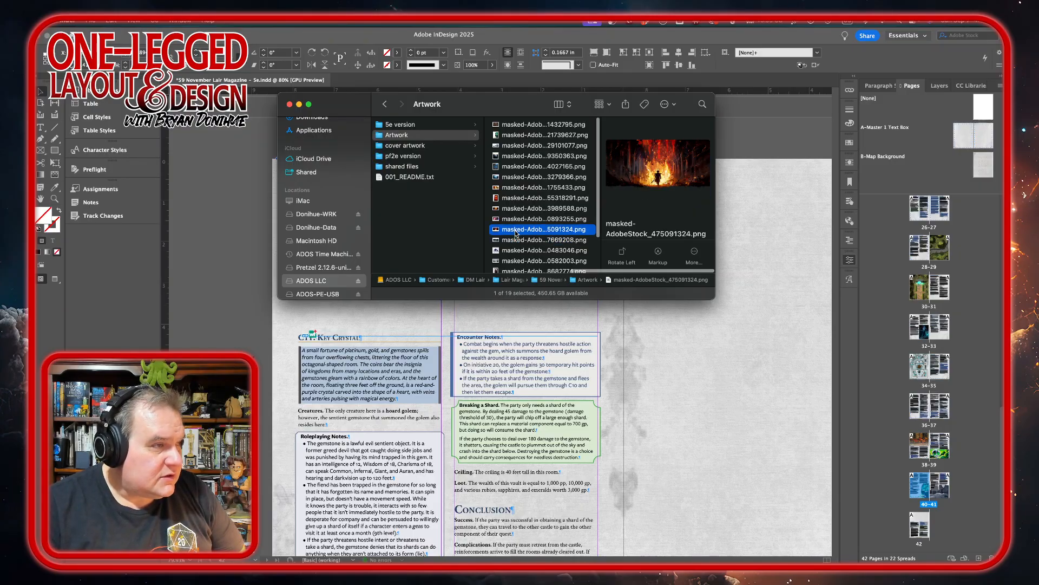
scroll(515, 233, down, 5)
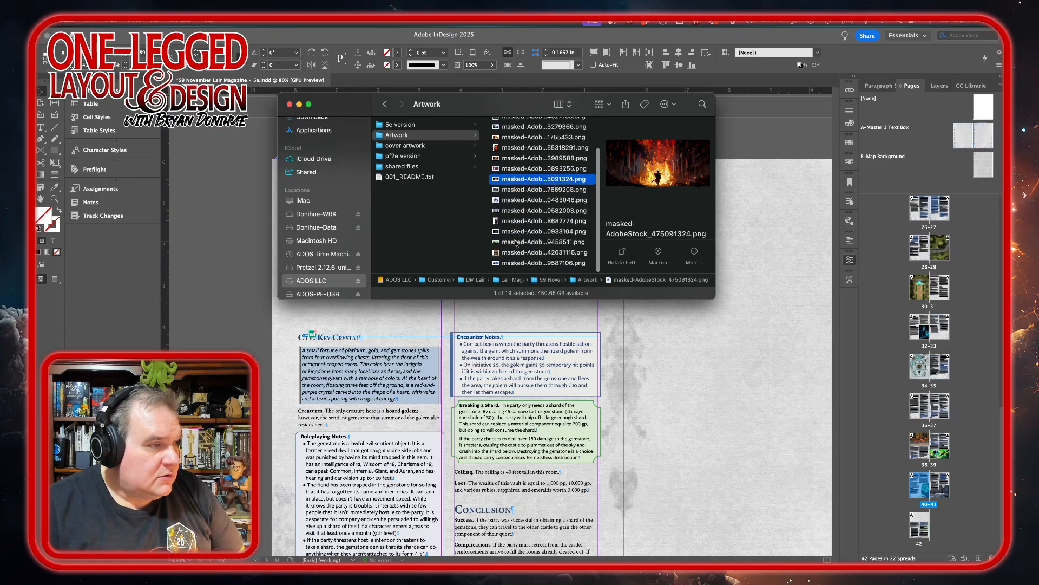
click(516, 264)
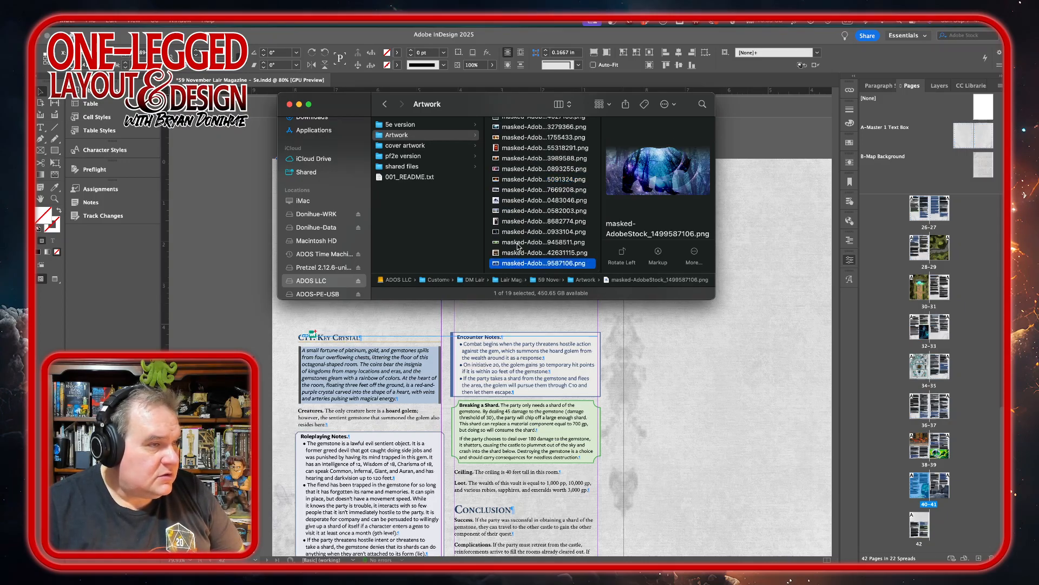
click(518, 244)
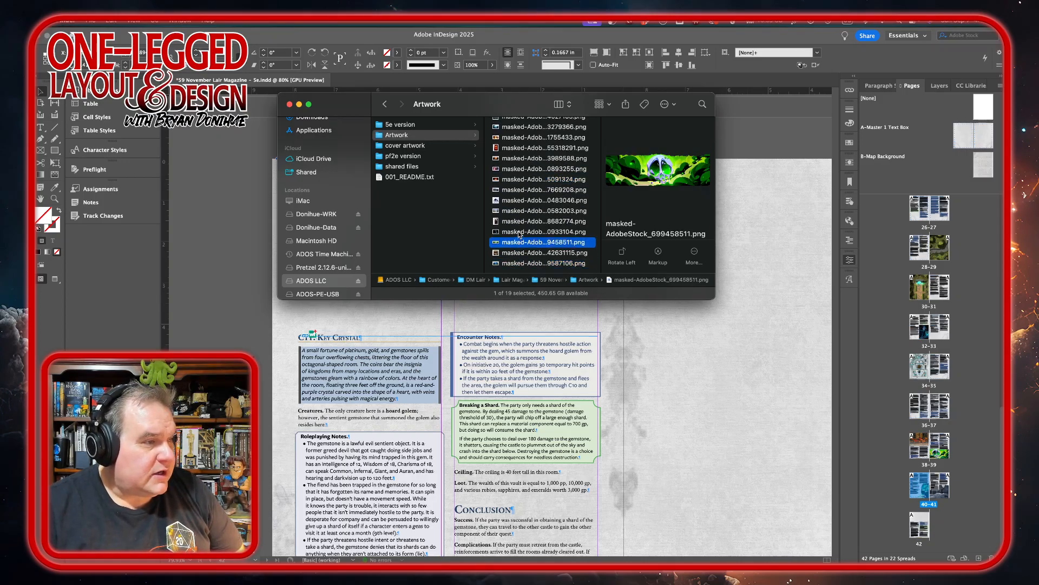
click(519, 233)
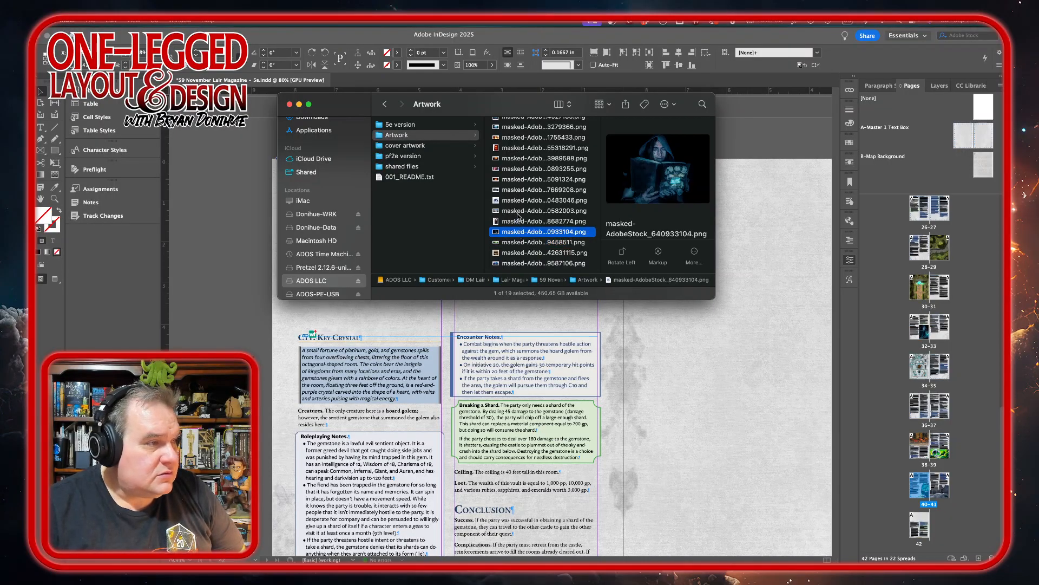
click(518, 211)
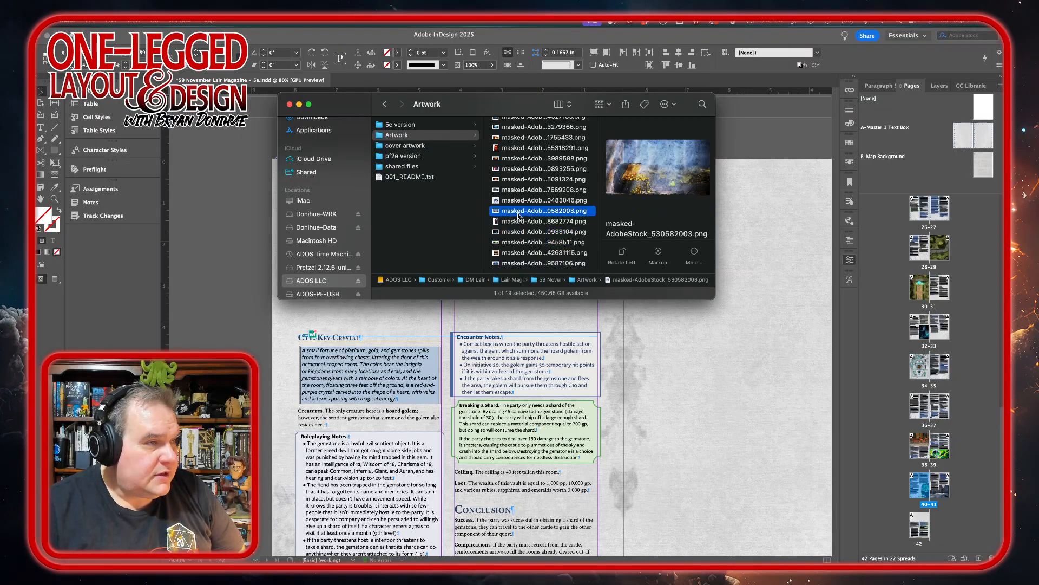
drag(518, 215, 235, 391)
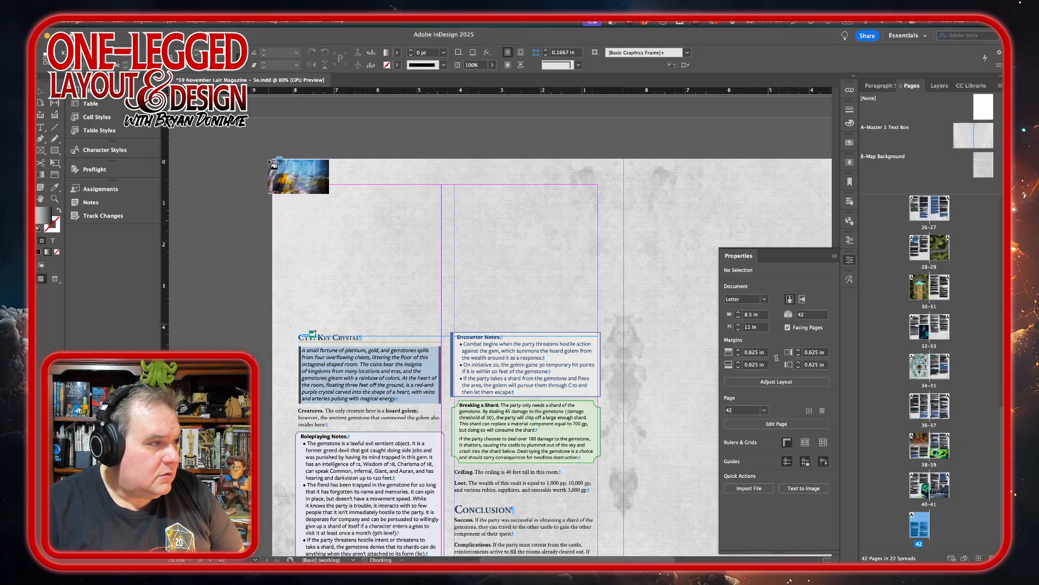
drag(271, 160, 624, 241)
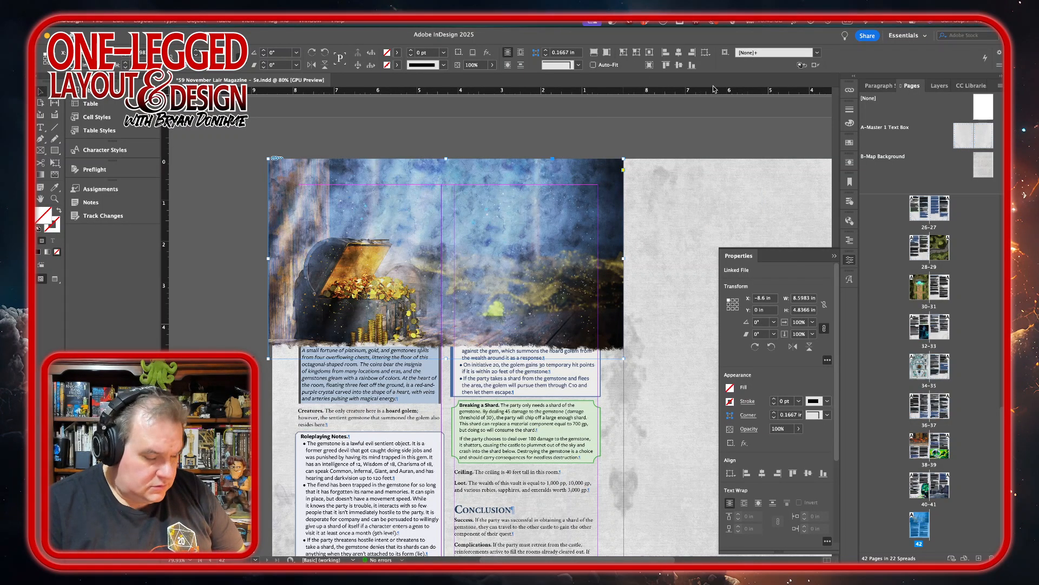
Nudge the treasure chest image up about 0.59 in, clear of the Key Crystal heading, and crop its top to the page edge.
key(shift+Up)
key(shift+Up)
key(shift+Up)
key(shift+Up)
key(shift+Up)
key(shift+Up)
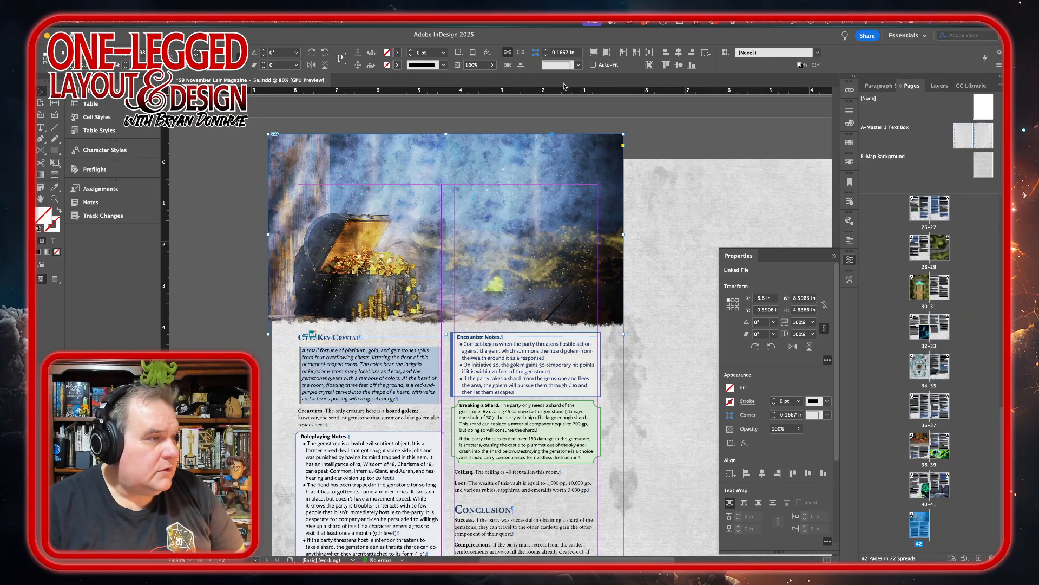
drag(441, 135, 445, 156)
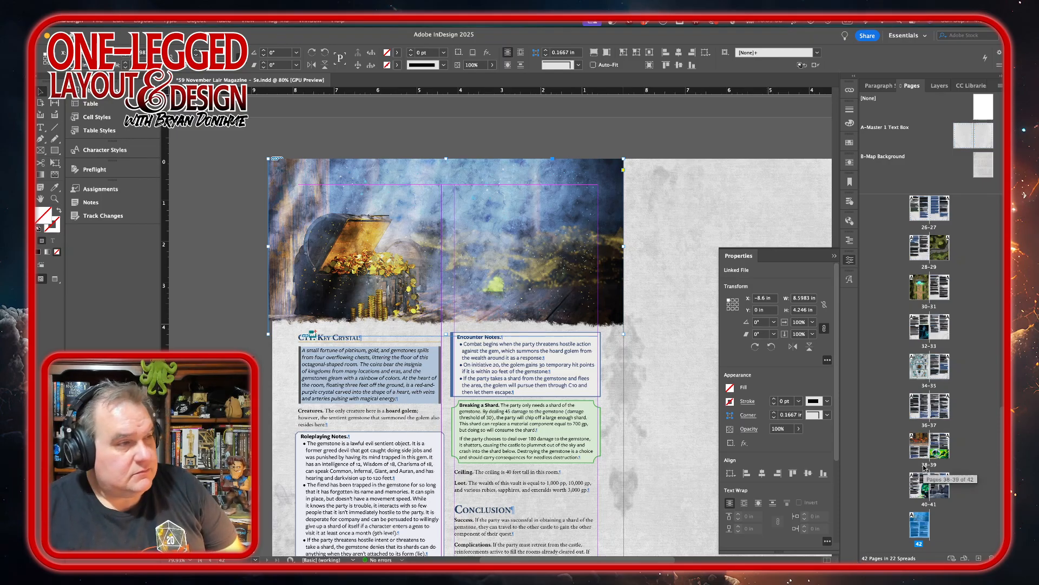
Add a new page after page 42, completing the 42-43 spread.
scroll(377, 438, down, 3)
scroll(378, 437, right, 5)
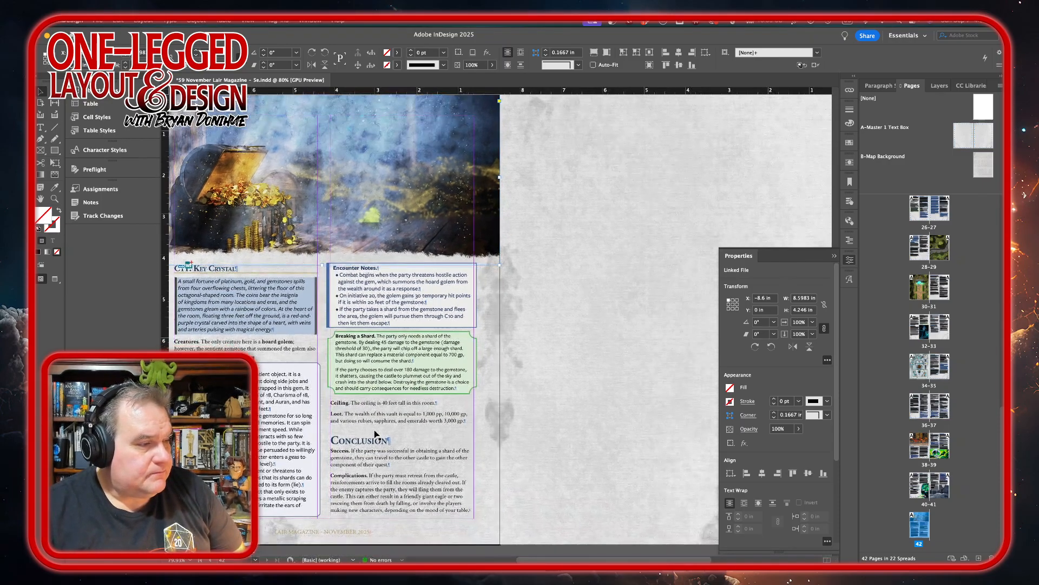
scroll(377, 433, up, 2)
scroll(377, 433, right, 5)
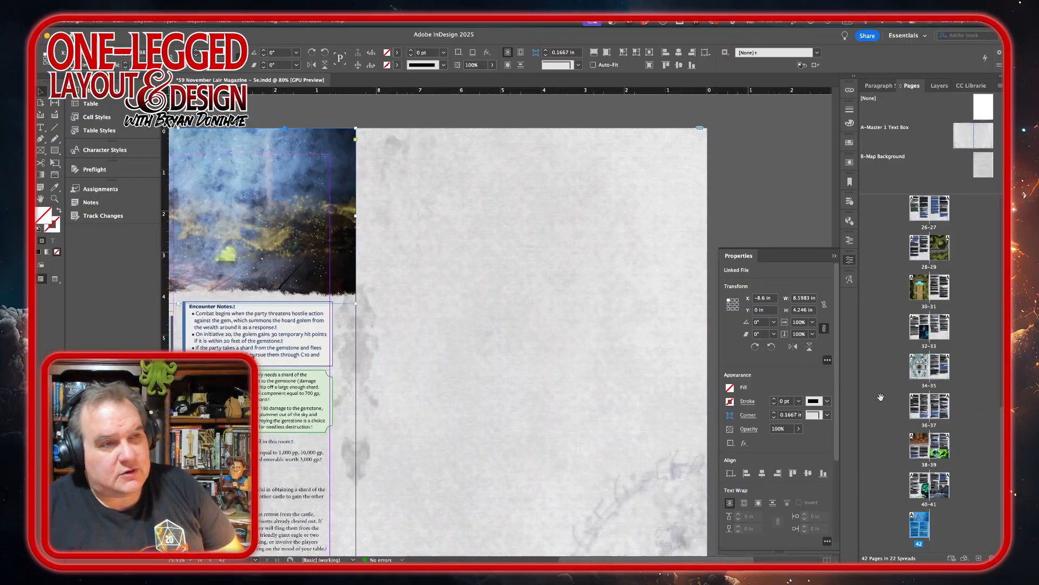
click(979, 558)
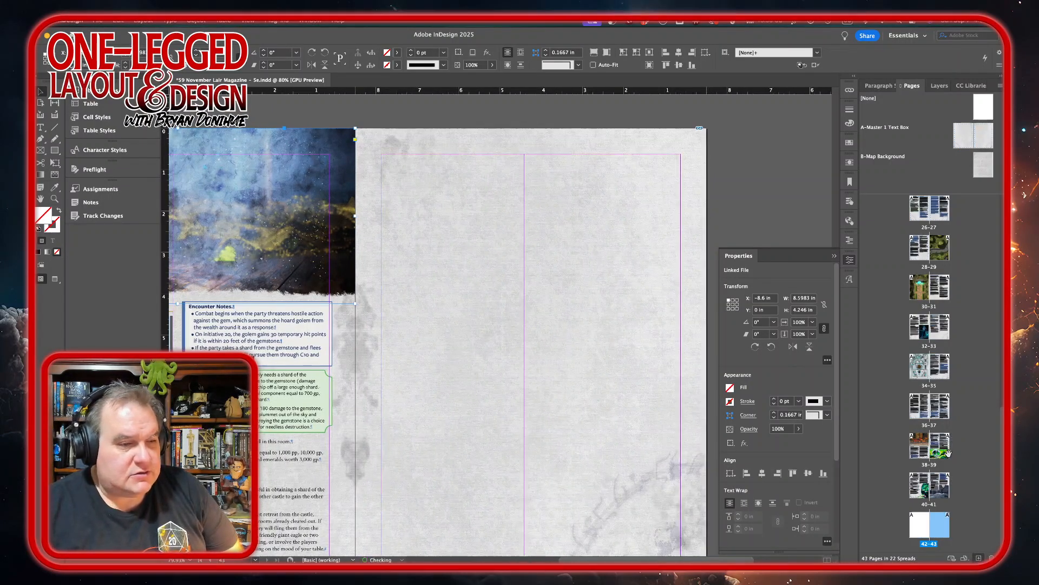
Start placing a document with WordsFlow in page 43's text frame and check the magazine's content order in 001_README.txt.
click(395, 166)
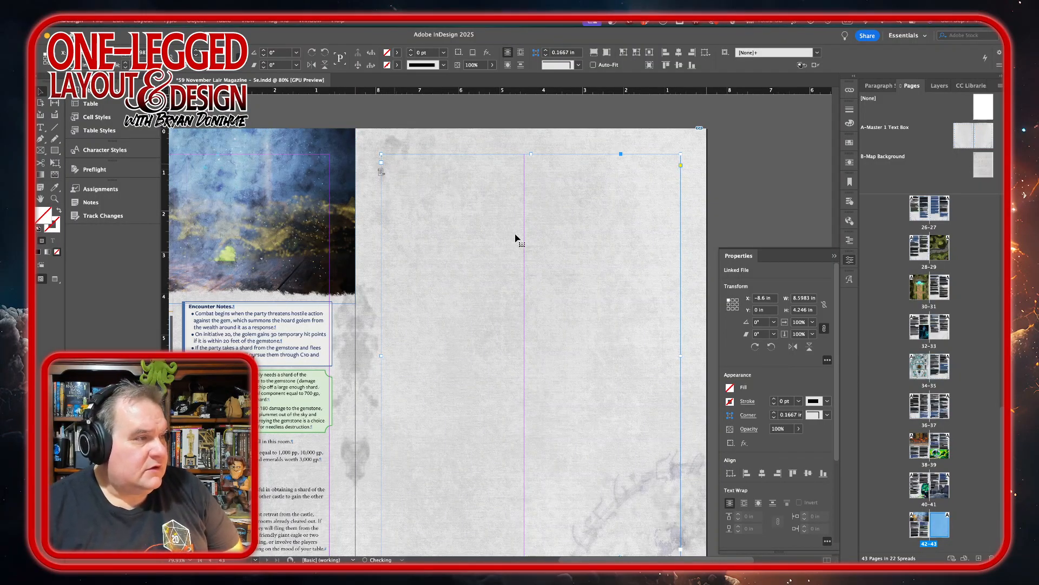
double_click(395, 170)
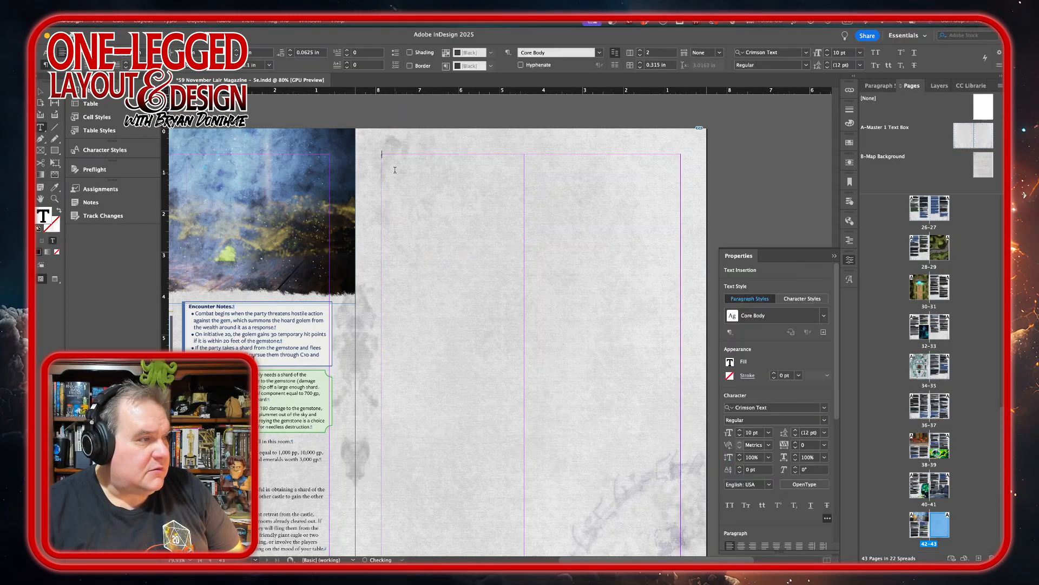
click(91, 21)
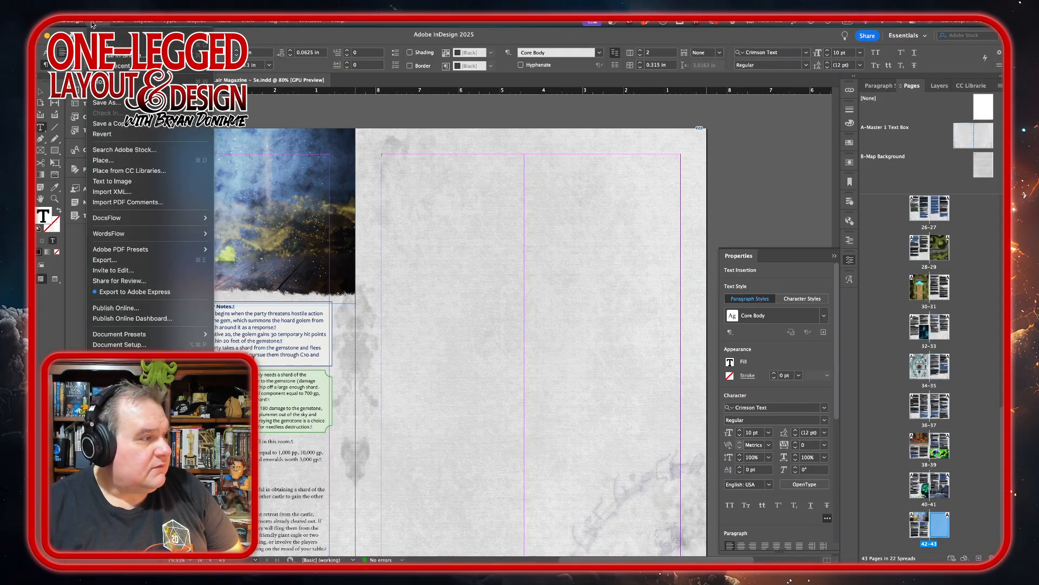
mouse_move(148, 233)
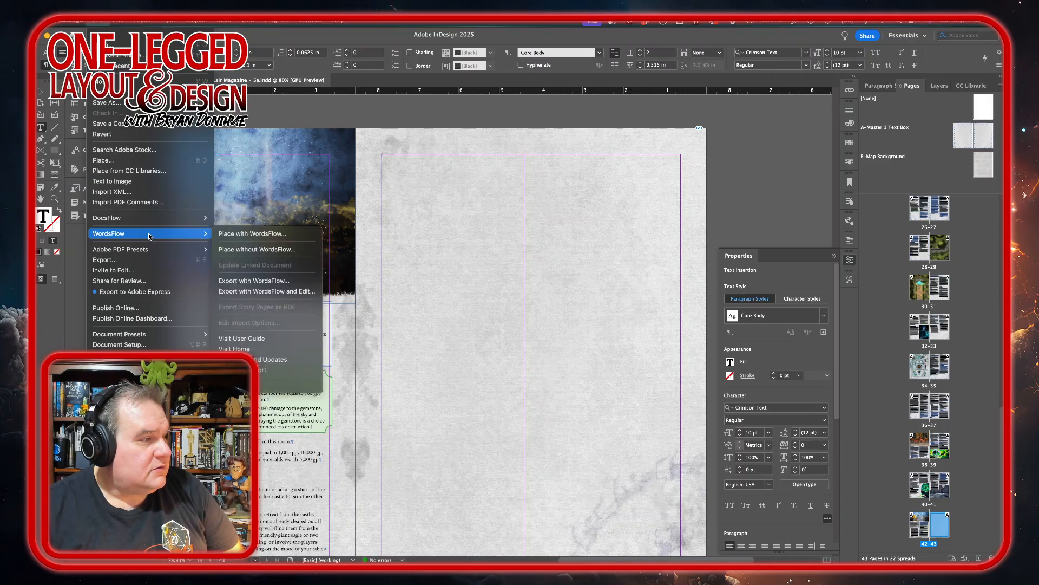
click(251, 235)
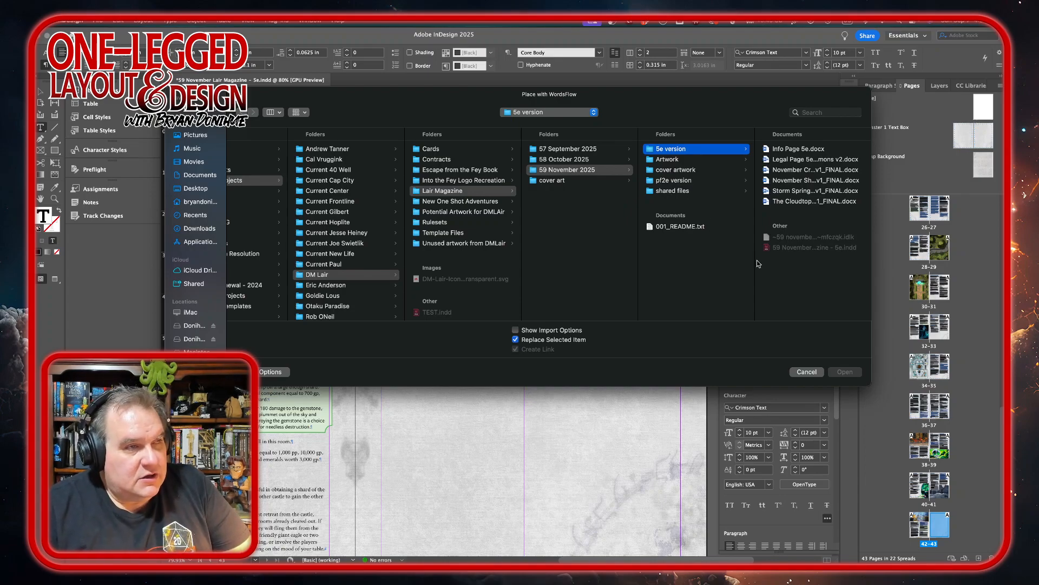
click(805, 194)
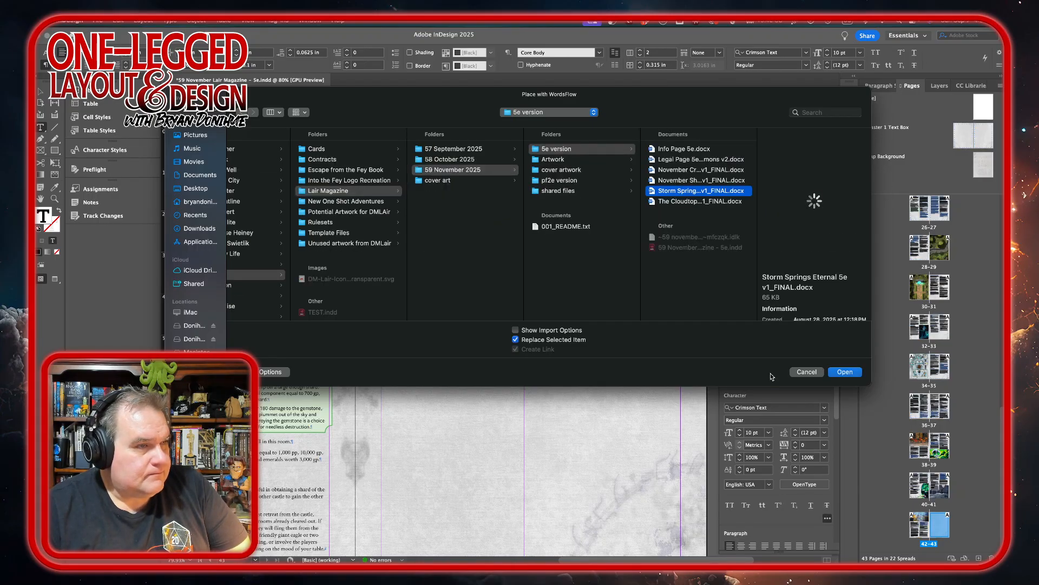
click(561, 225)
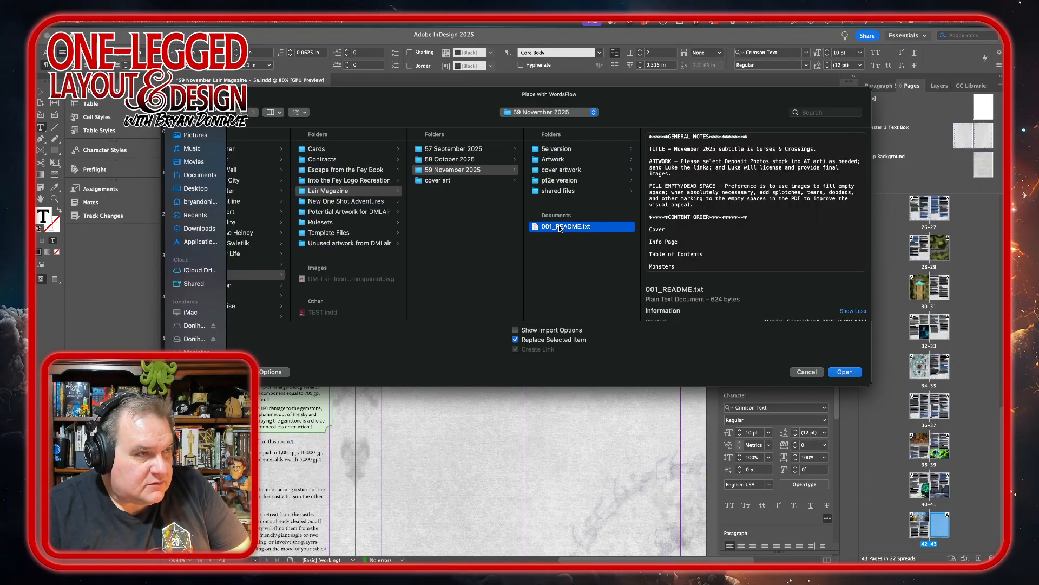
scroll(672, 217, down, 3)
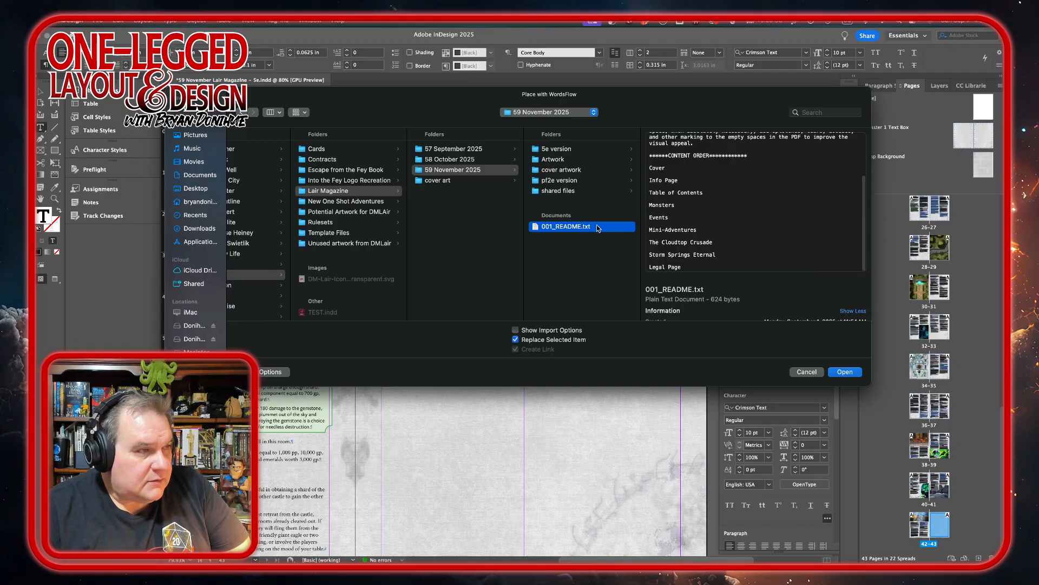
Choose Storm Springs Eternal 5e v1_FINAL.docx from the 5e version folder and place it in page 43's text frame.
click(563, 151)
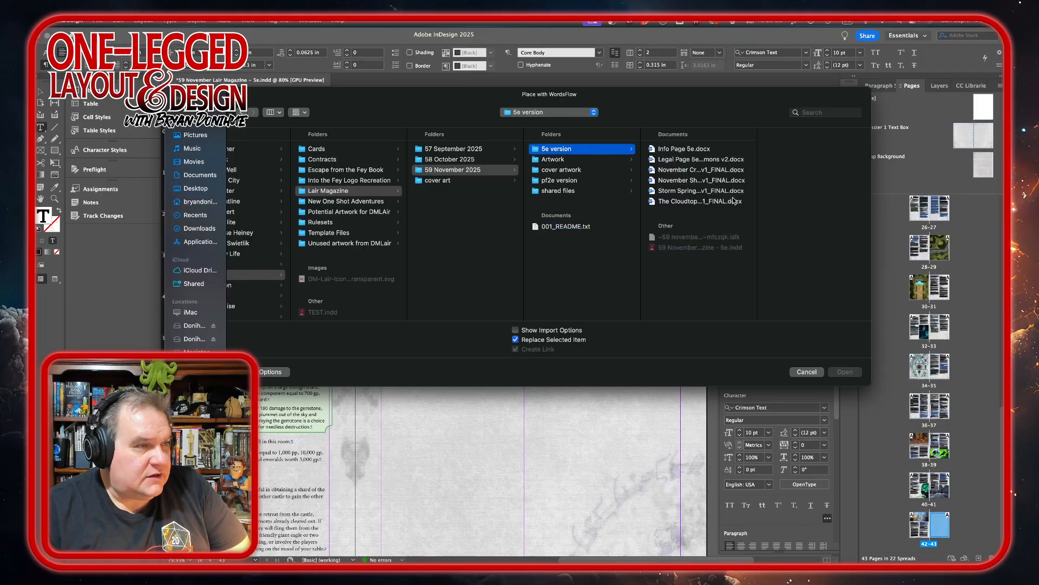
click(695, 193)
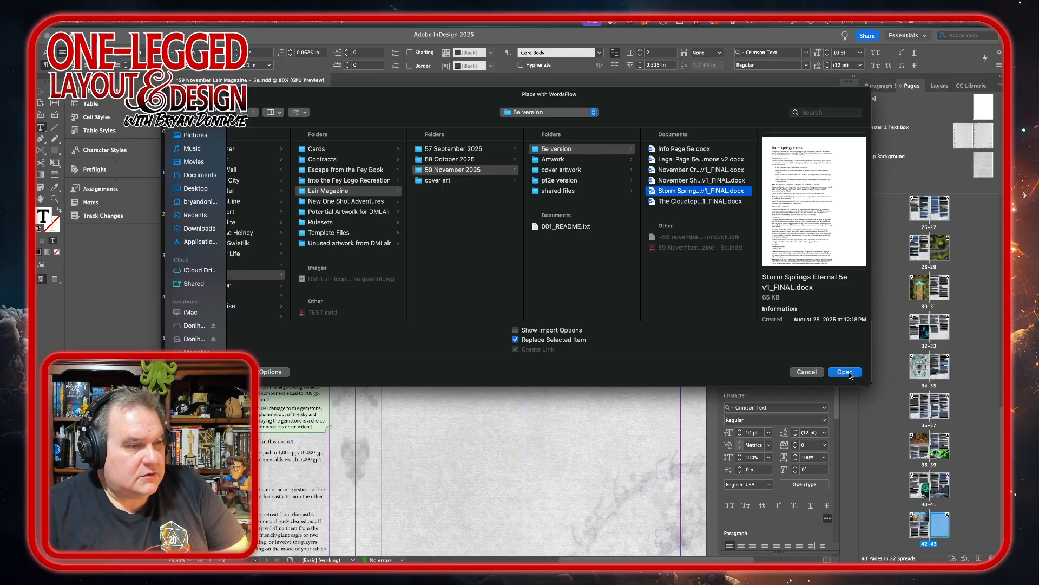
click(847, 372)
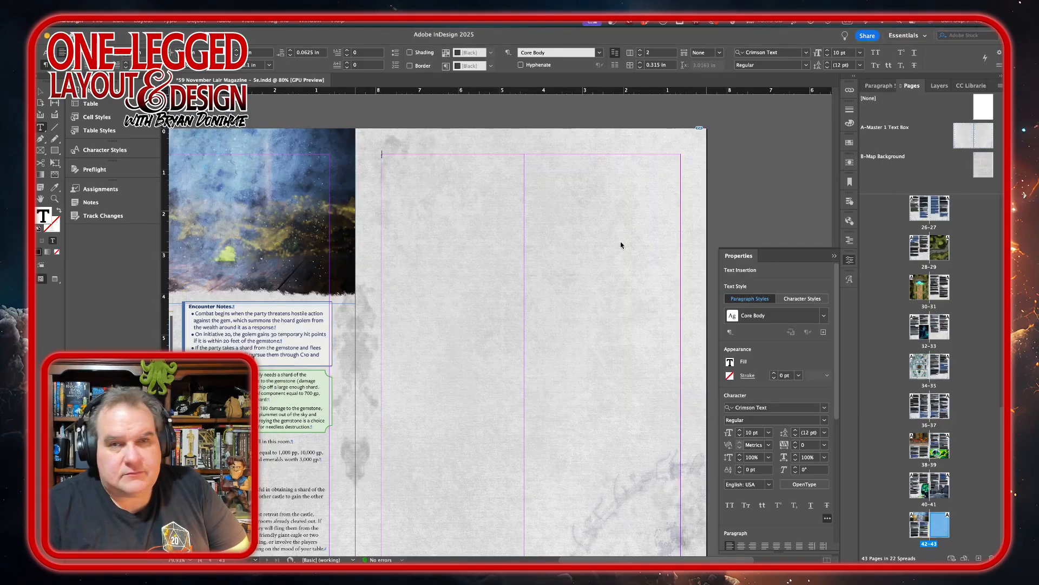
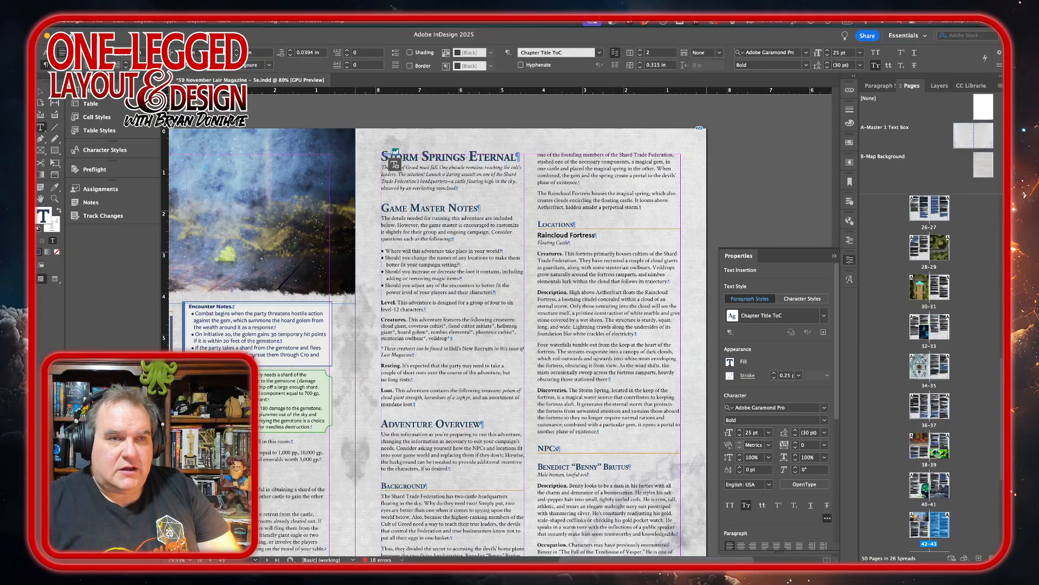
Make the Storm Springs Eternal chapter title span all columns.
key(super+Tab)
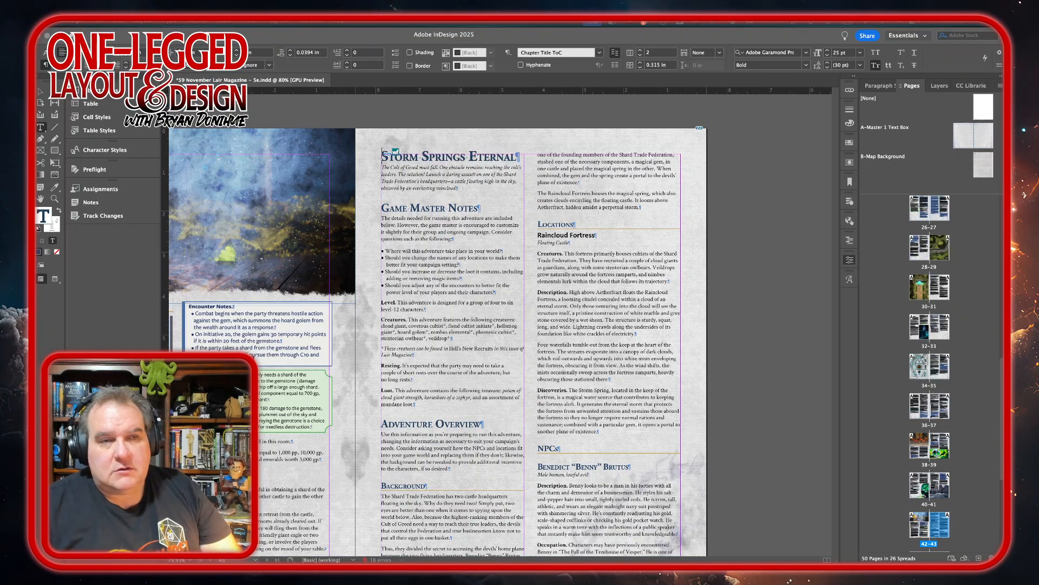
click(516, 158)
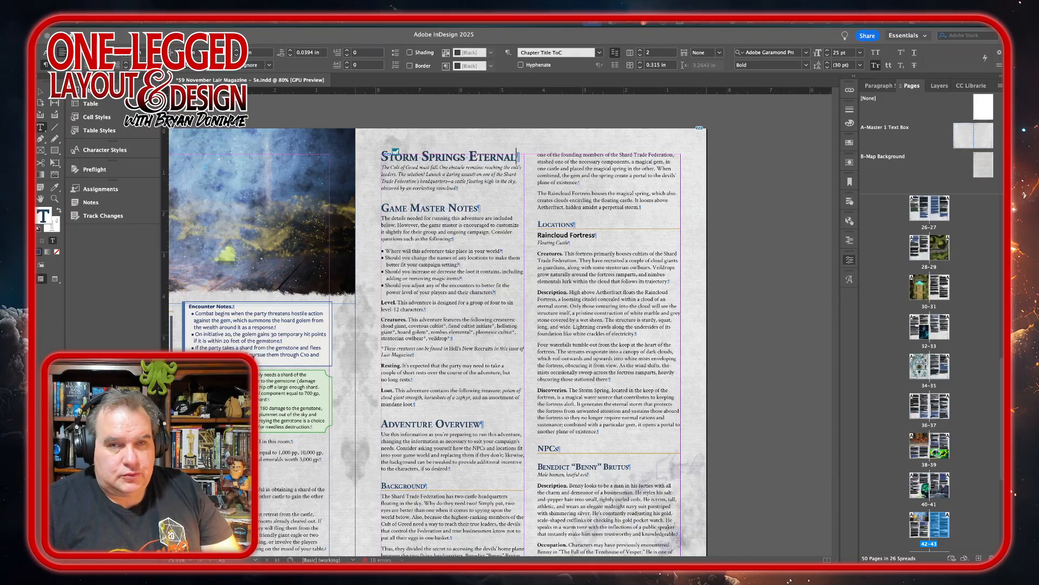
click(721, 53)
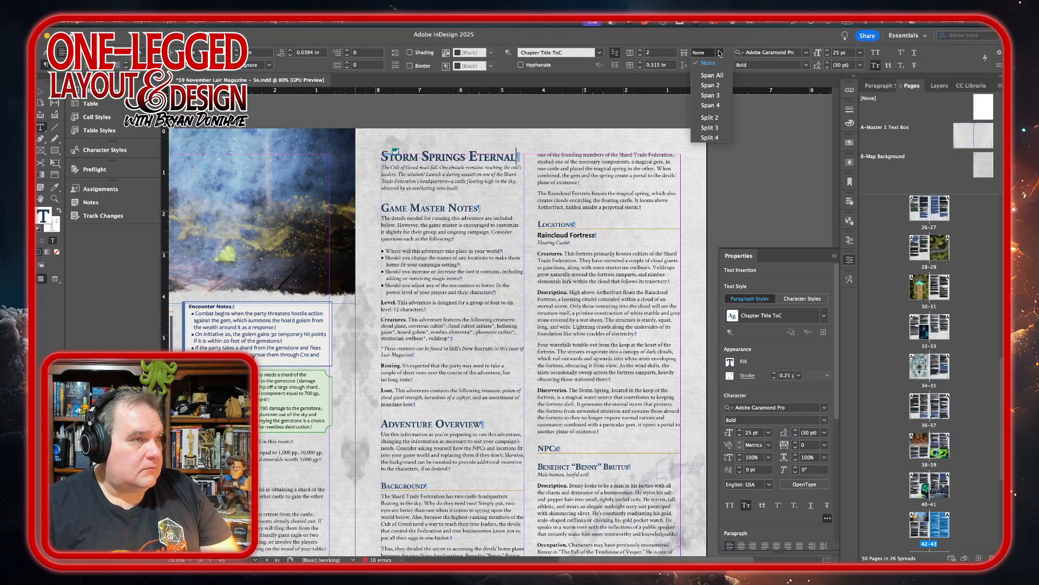
click(712, 76)
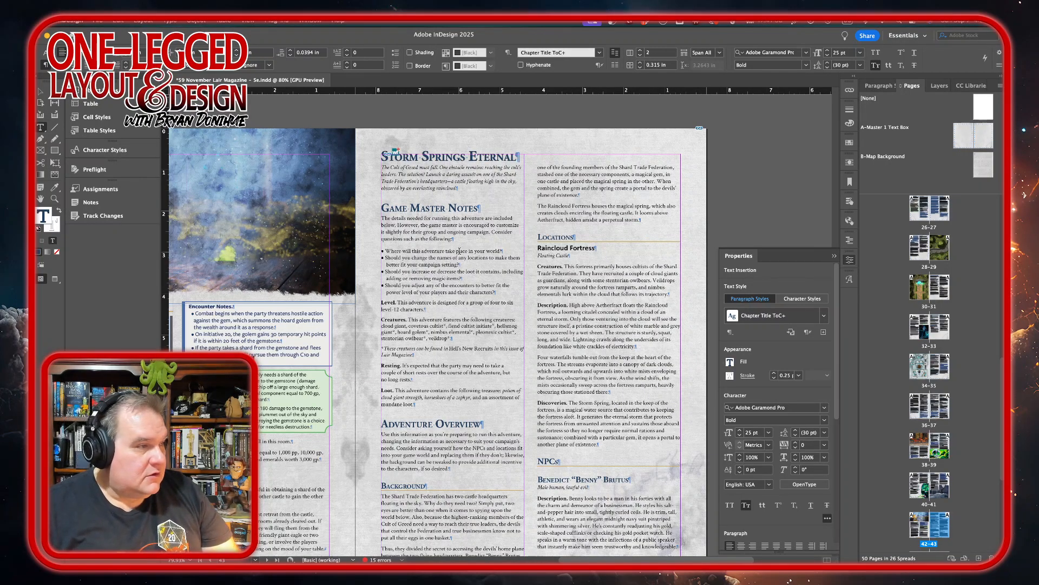
Apply the Core Bulleted paragraph style to the bulleted questions under Game Master Notes, clearing their overrides.
drag(388, 251, 416, 285)
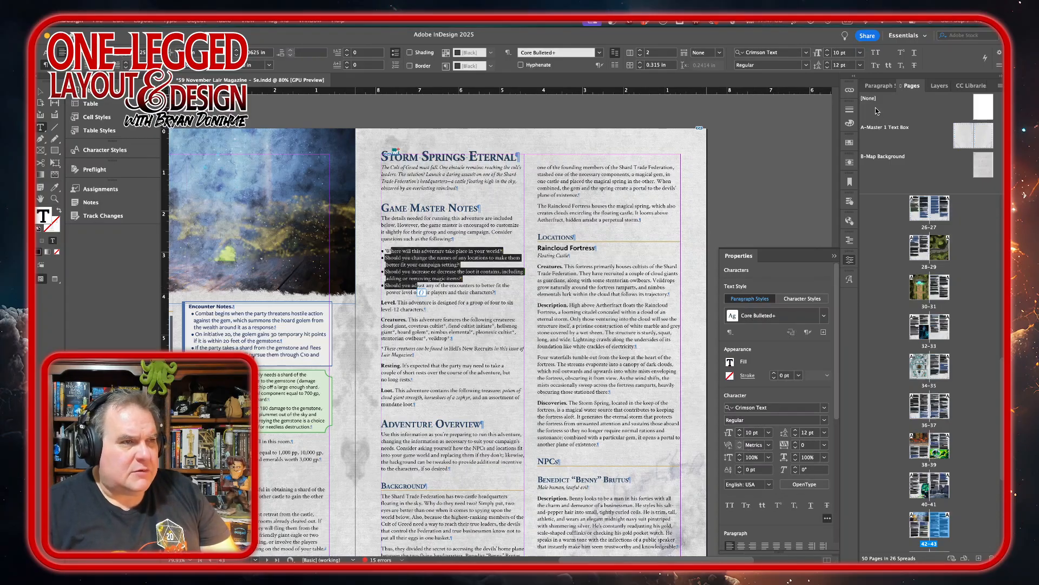
click(879, 86)
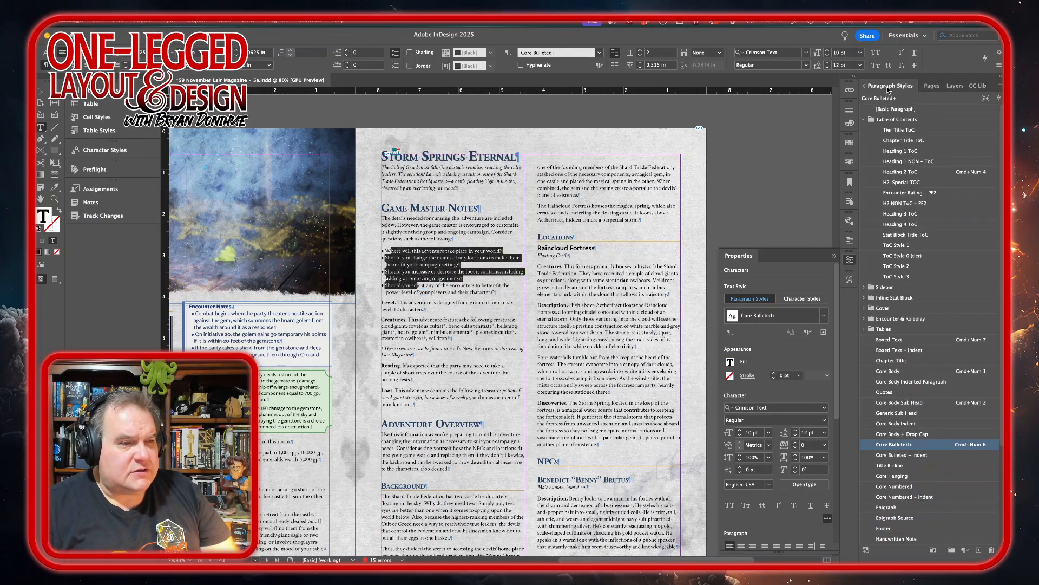
alt+click(931, 444)
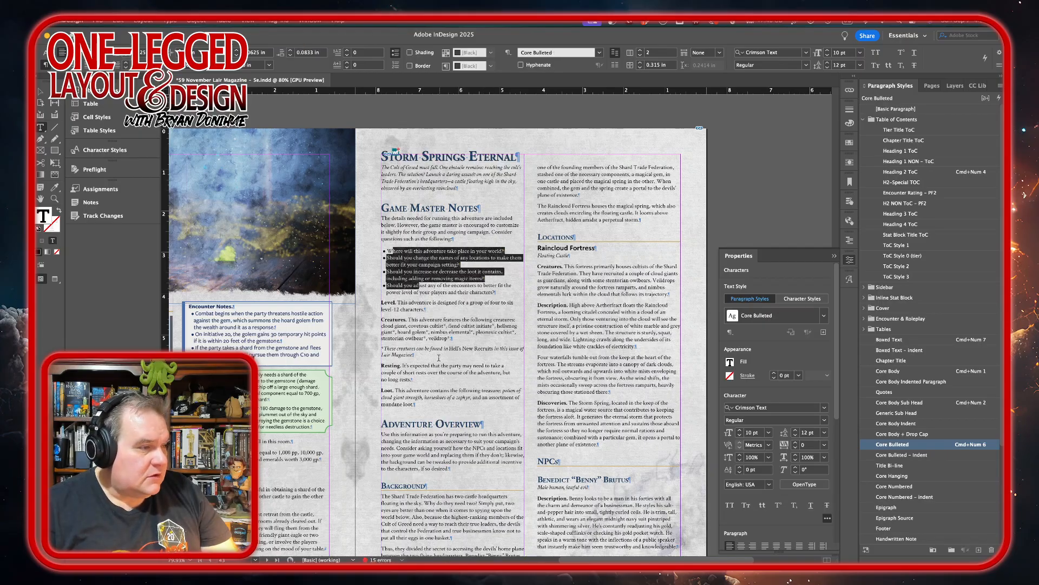
Insert a column break after the Adventure Overview paragraph so Background starts in the page's second column.
scroll(438, 358, down, 4)
scroll(439, 358, right, 2)
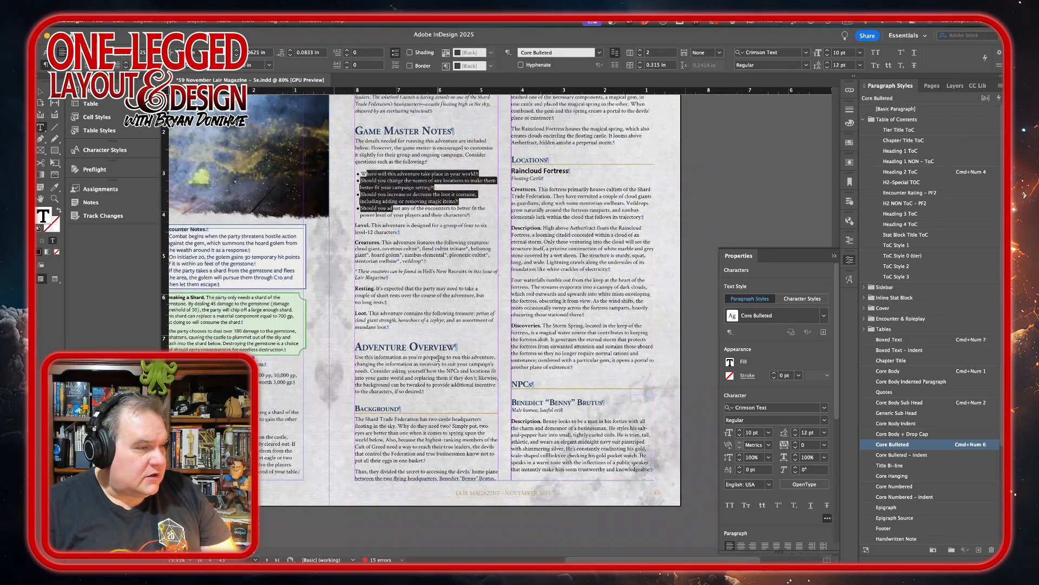
scroll(439, 358, up, 3)
scroll(439, 358, down, 3)
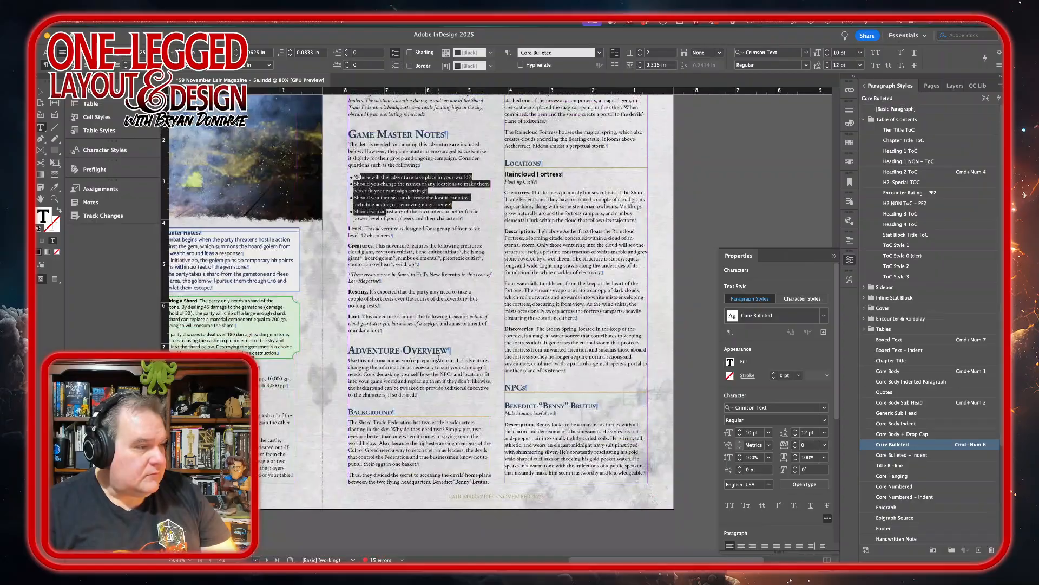
click(432, 398)
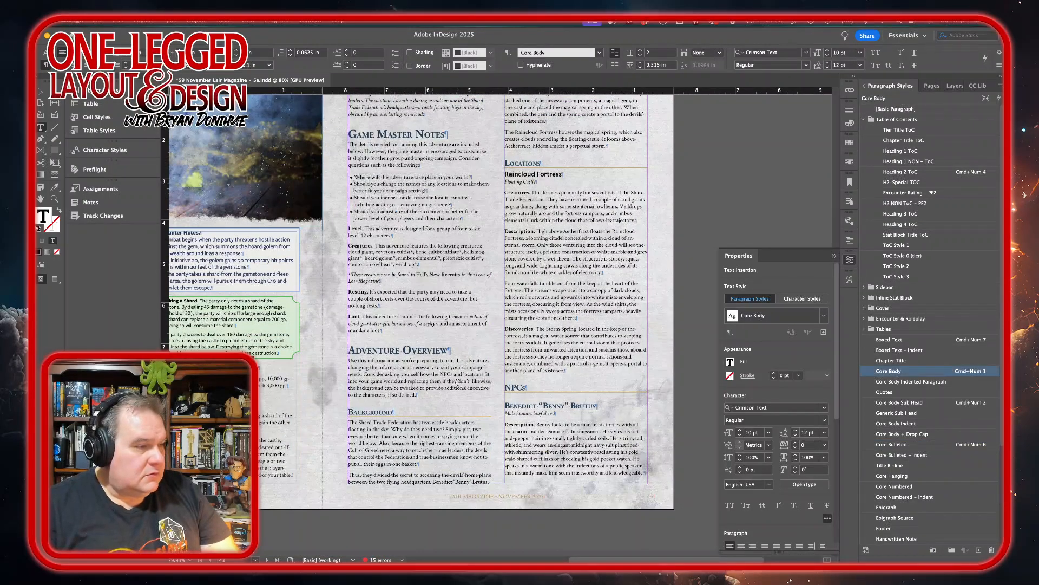
key(KP_Enter)
scroll(458, 382, up, 1)
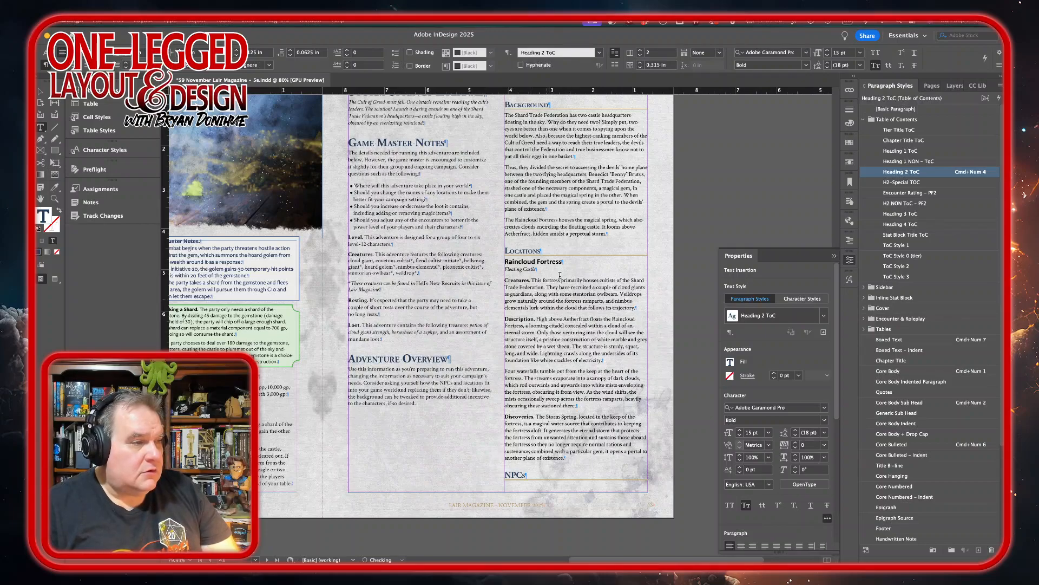
Apply the Heading 3 ToC paragraph style to the Raincloud Fortress heading under Locations.
triple_click(549, 260)
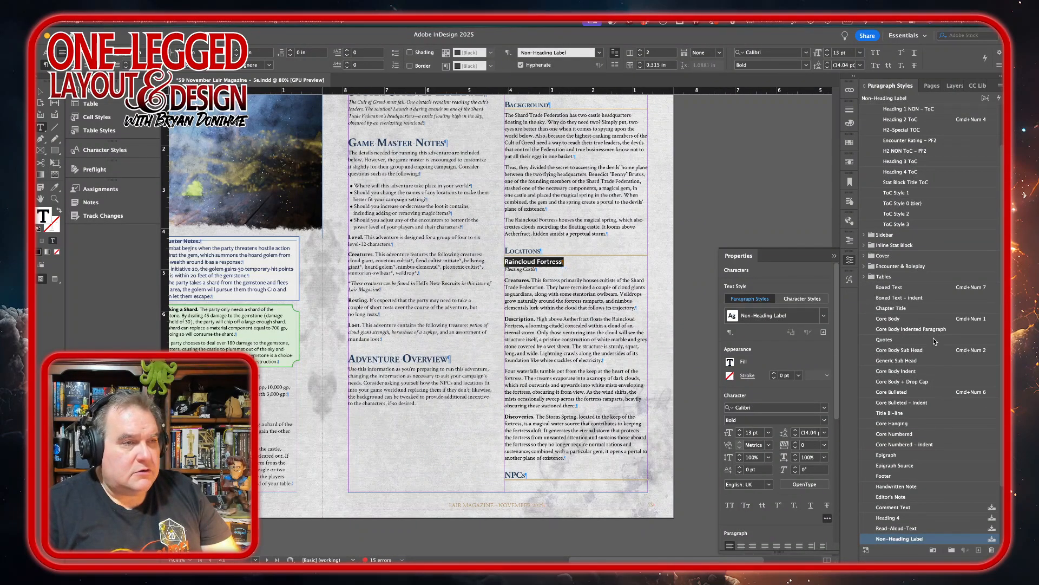
scroll(935, 340, up, 3)
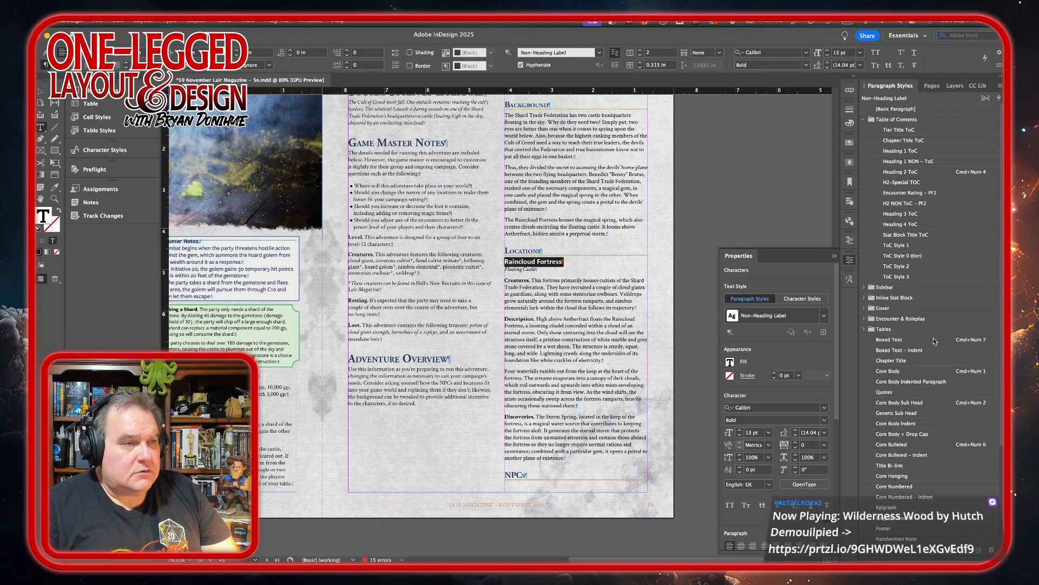
click(910, 213)
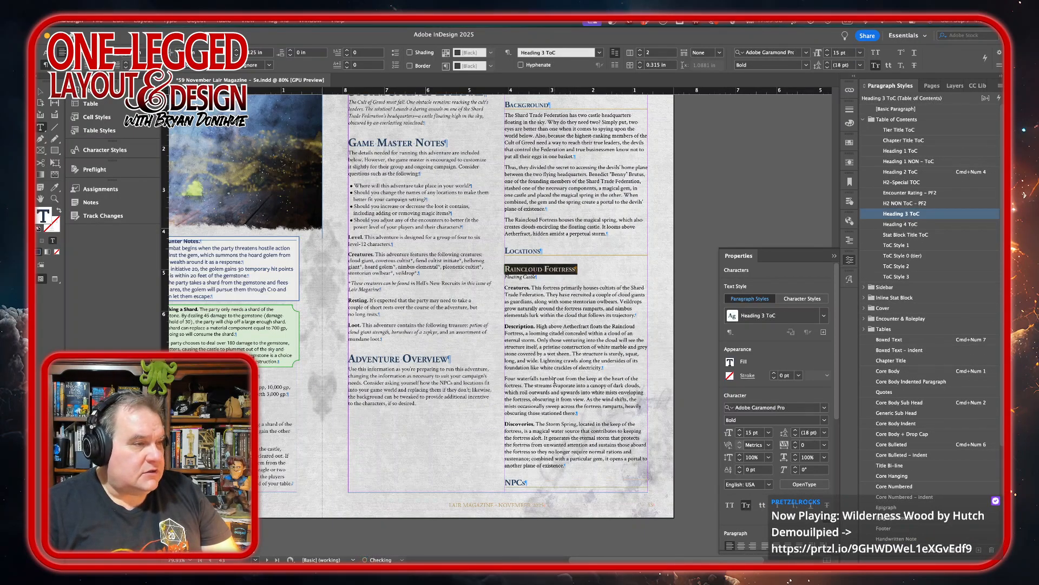
Insert a column break after the Discoveries paragraph and delete the leftover empty paragraph so NPCs starts the next page.
click(574, 465)
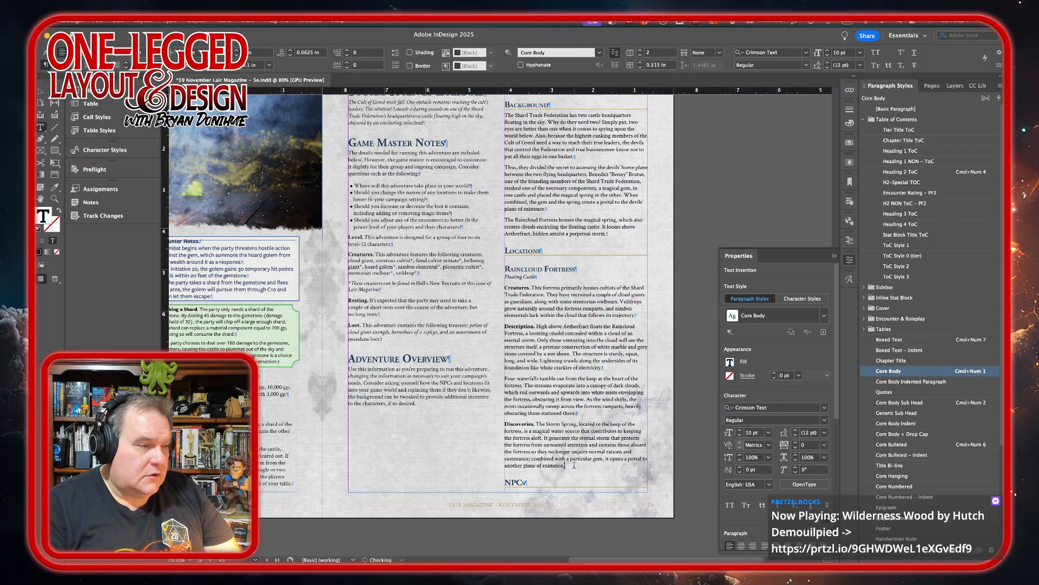
key(KP_Enter)
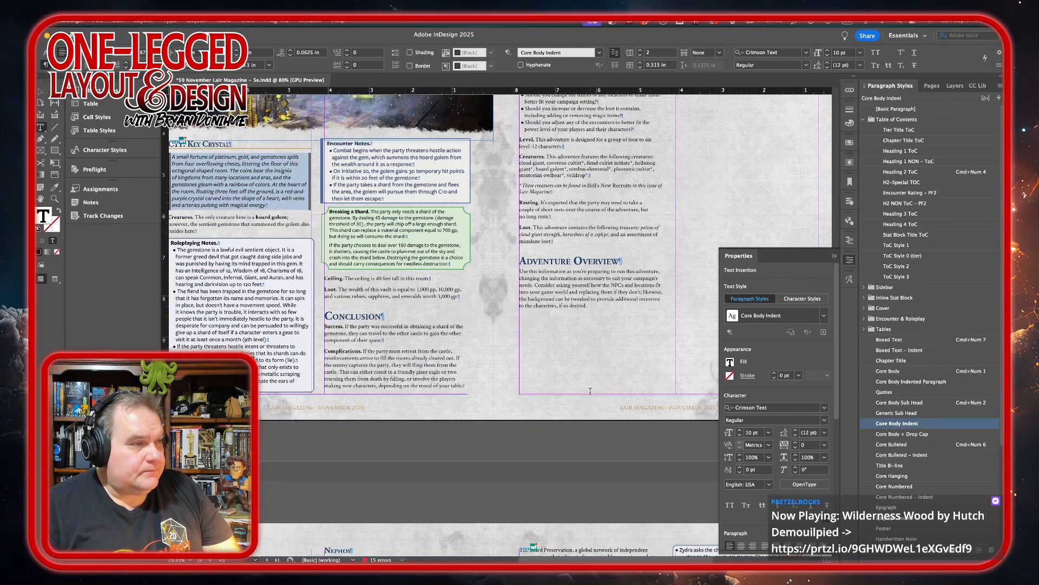
scroll(591, 390, up, 10)
scroll(591, 391, right, 5)
scroll(590, 391, down, 20)
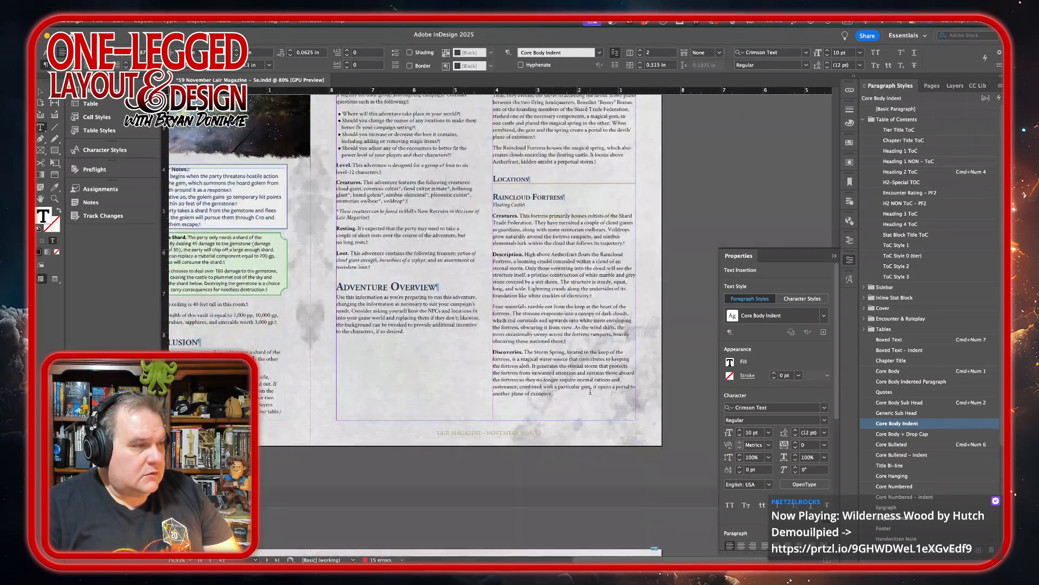
scroll(590, 390, down, 1)
scroll(591, 391, left, 2)
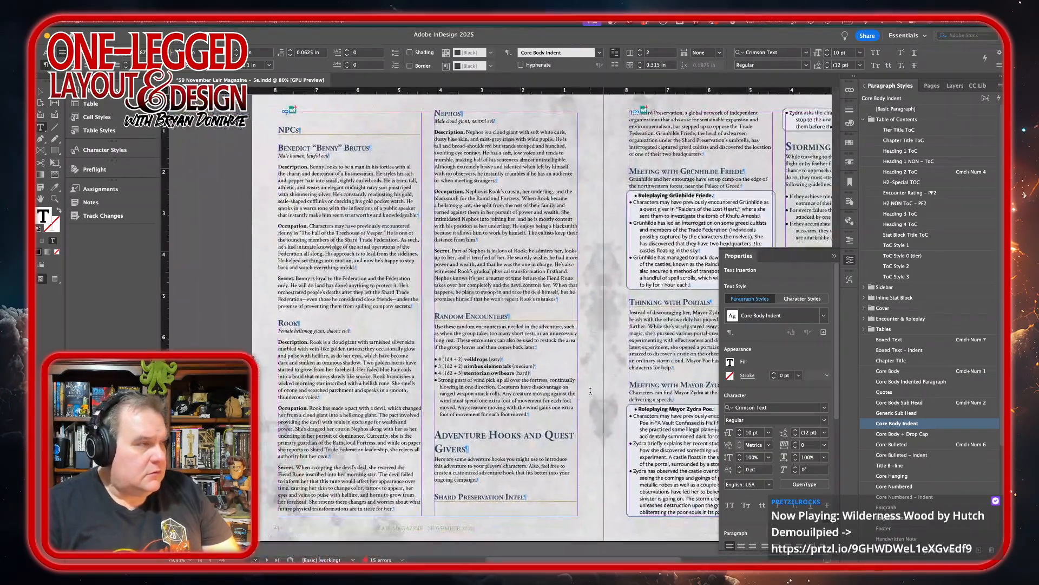
key(Delete)
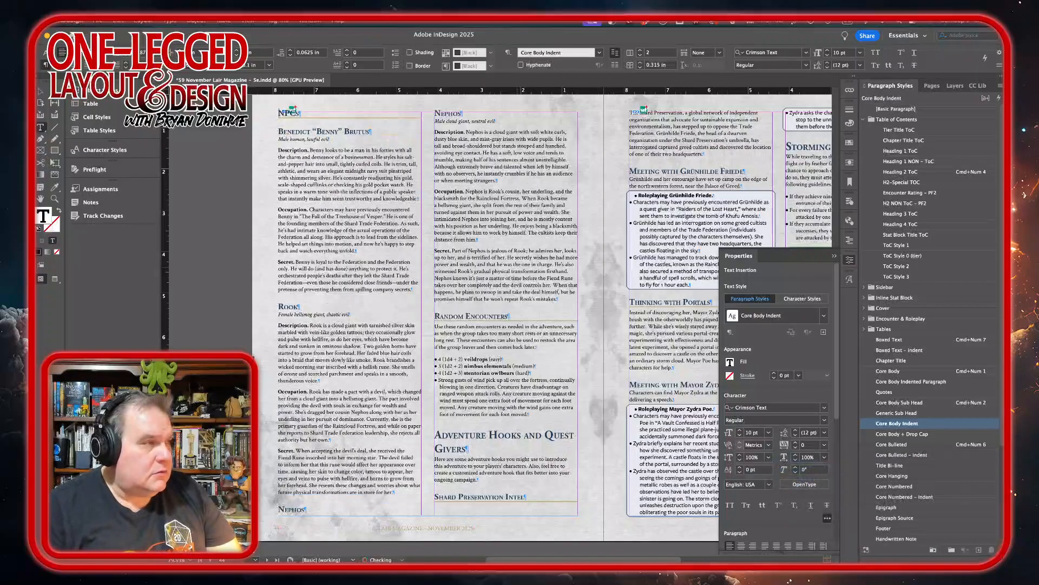
key(Delete)
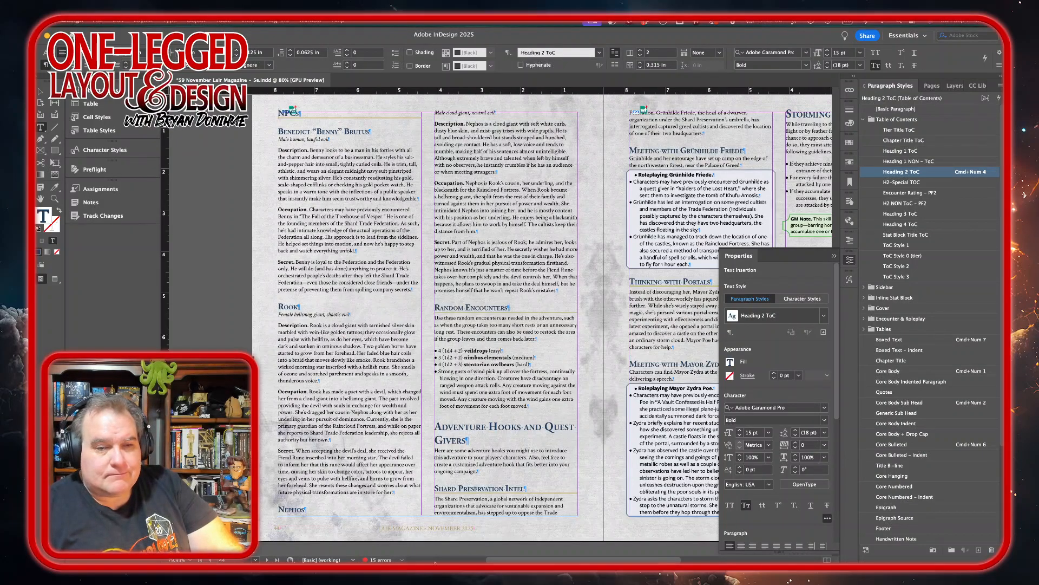
Start the Nephos entry in the second column with a break, and apply Core Bulleted to the Random Encounters list.
click(398, 493)
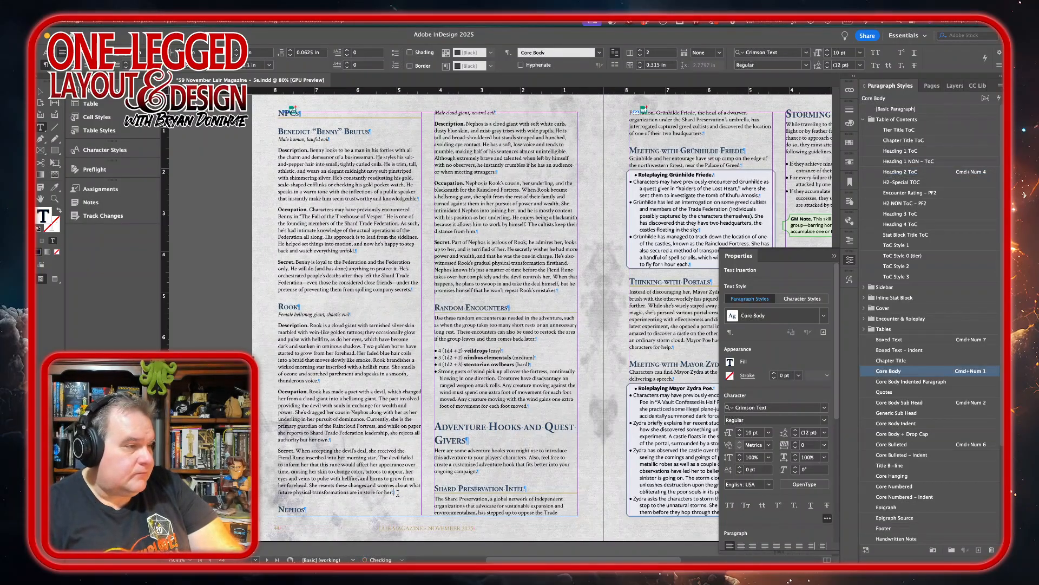
key(Return)
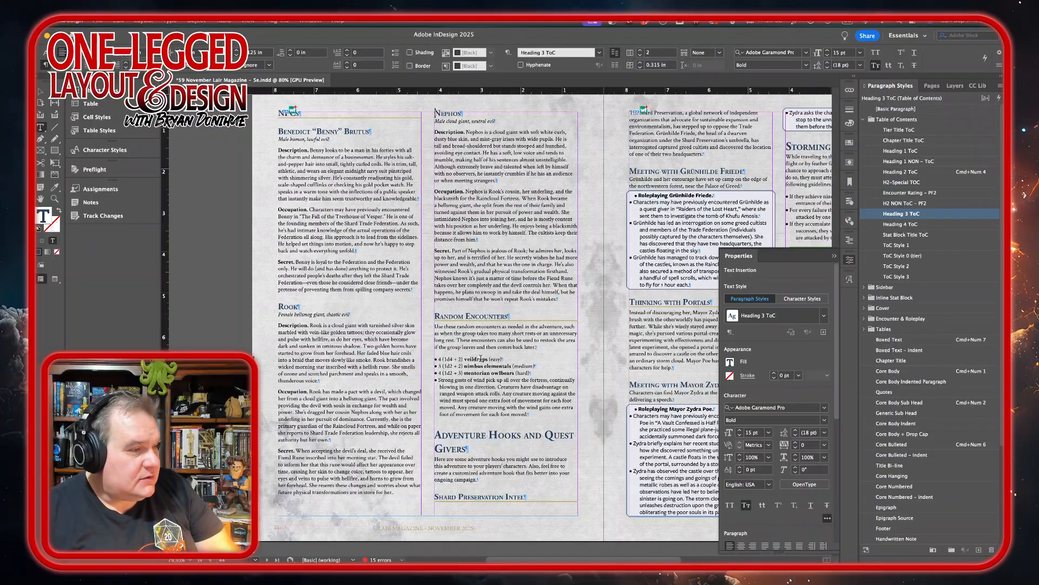
drag(479, 360, 503, 394)
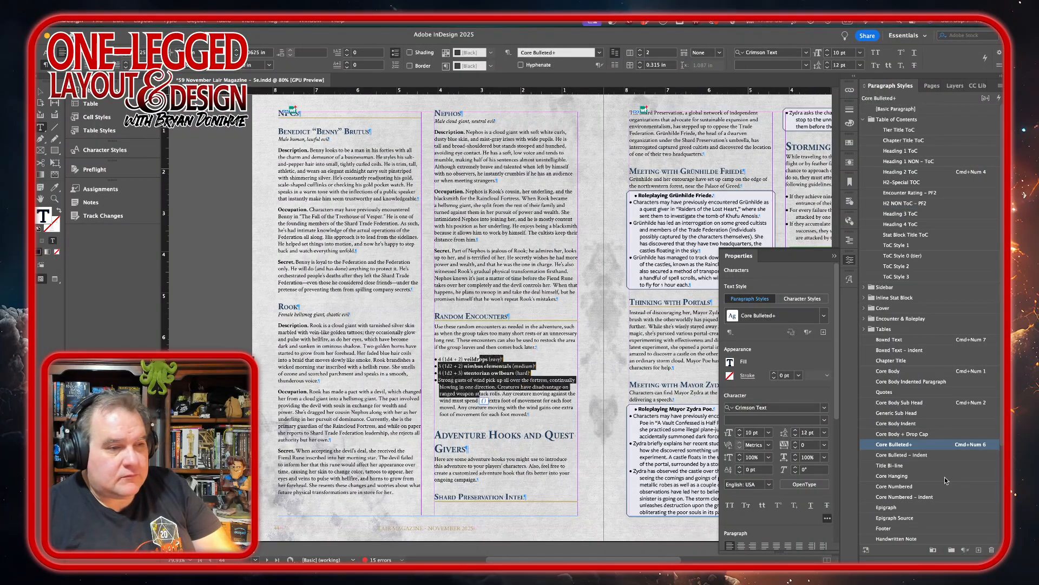
alt+click(926, 447)
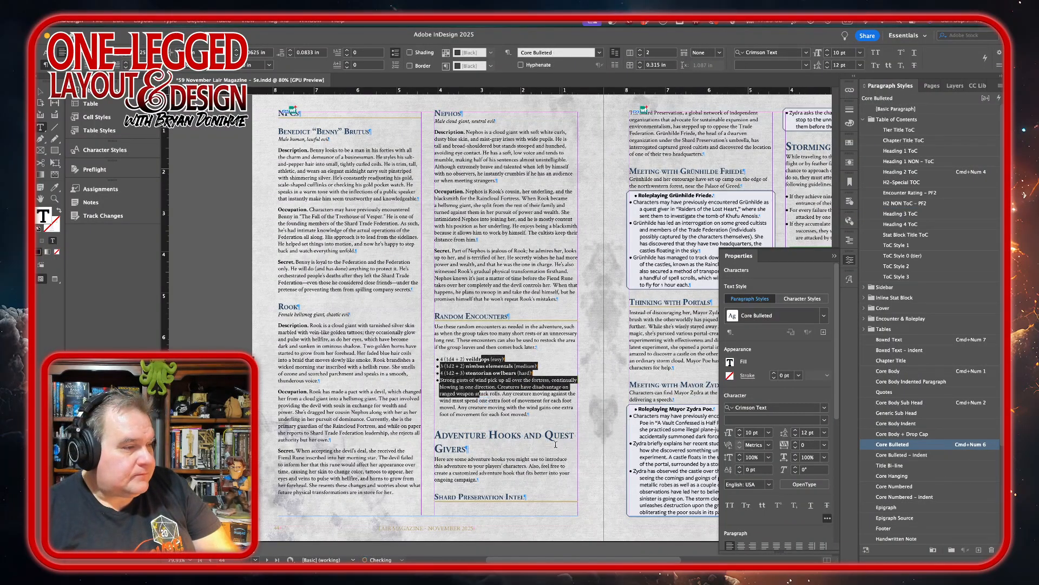
Insert a column break after the Random Encounters list and remove the empty paragraph so Adventure Hooks and Quest Givers heads the next page.
click(533, 418)
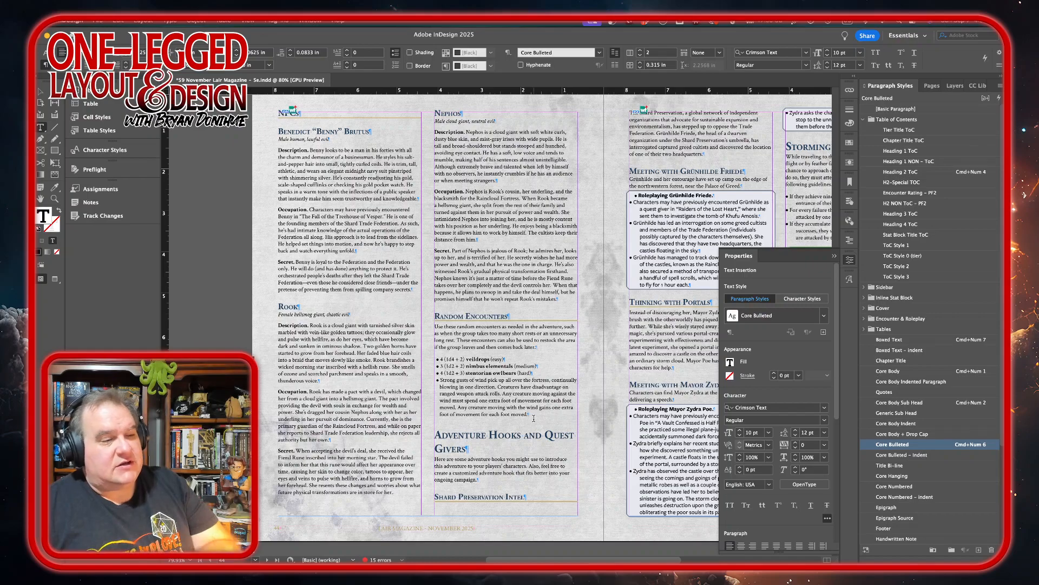
key(KP_Enter)
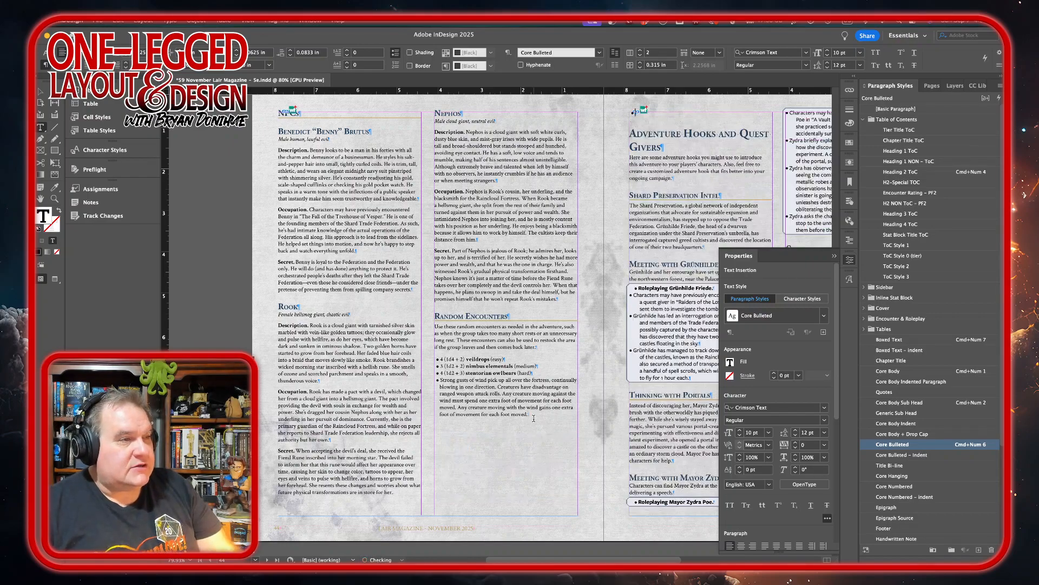
key(Delete)
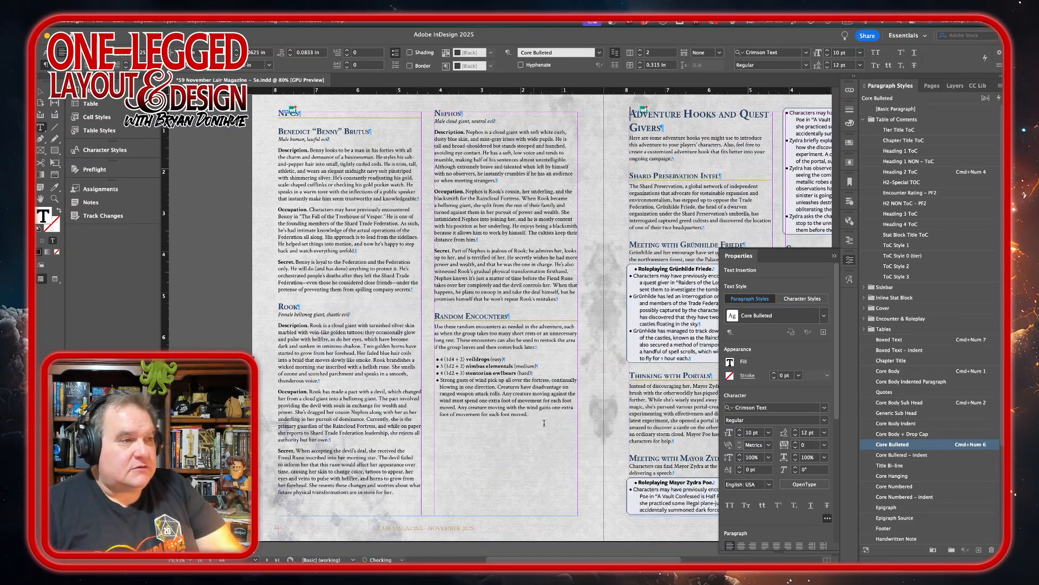
Style the roleplaying box under Shard Preservation Intel with Roleplay Text - First Line for its title and Roleplay Text - Body for its bullets.
scroll(595, 385, right, 5)
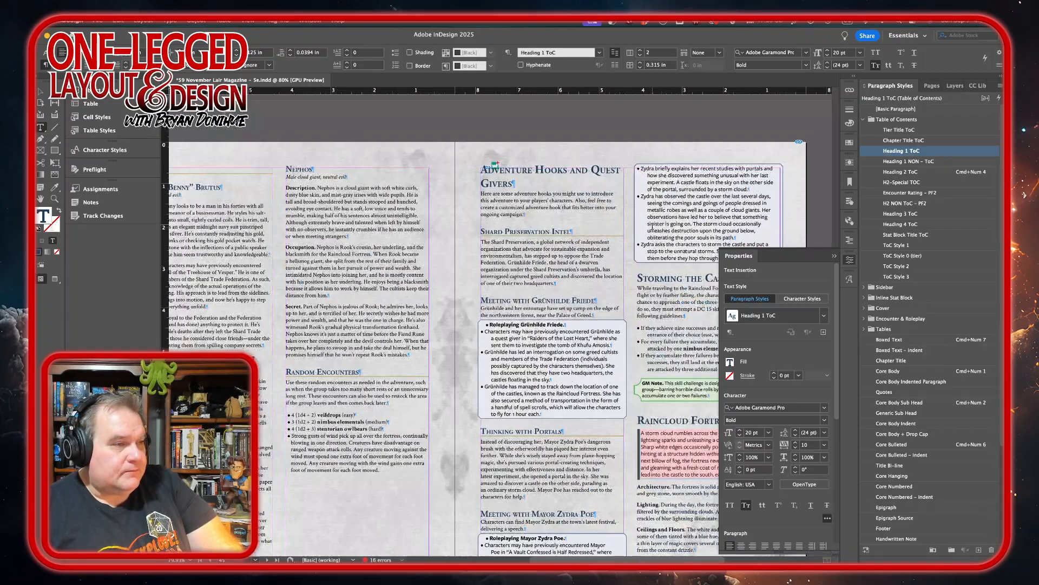
scroll(653, 226, down, 3)
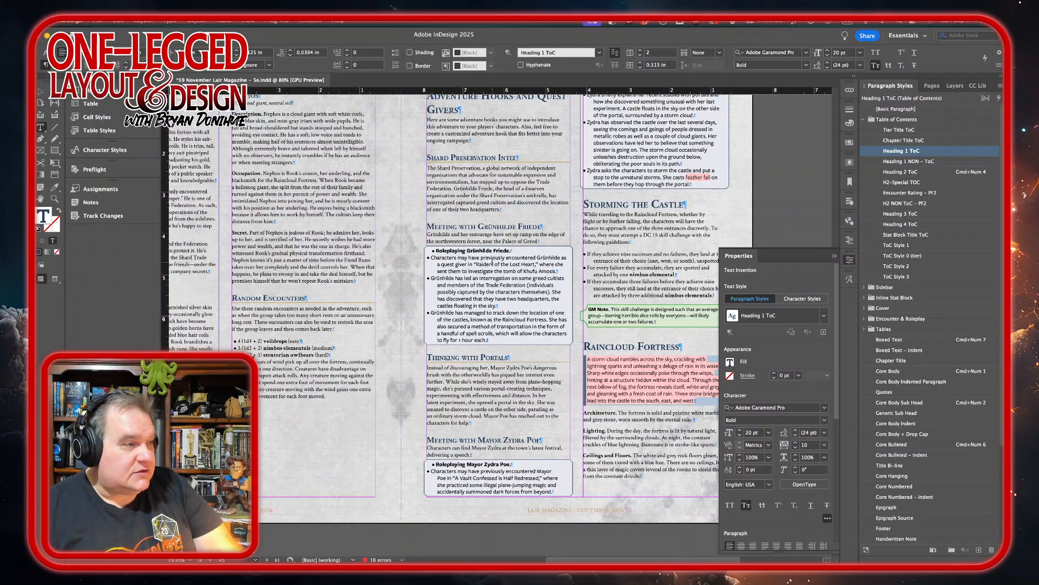
click(482, 245)
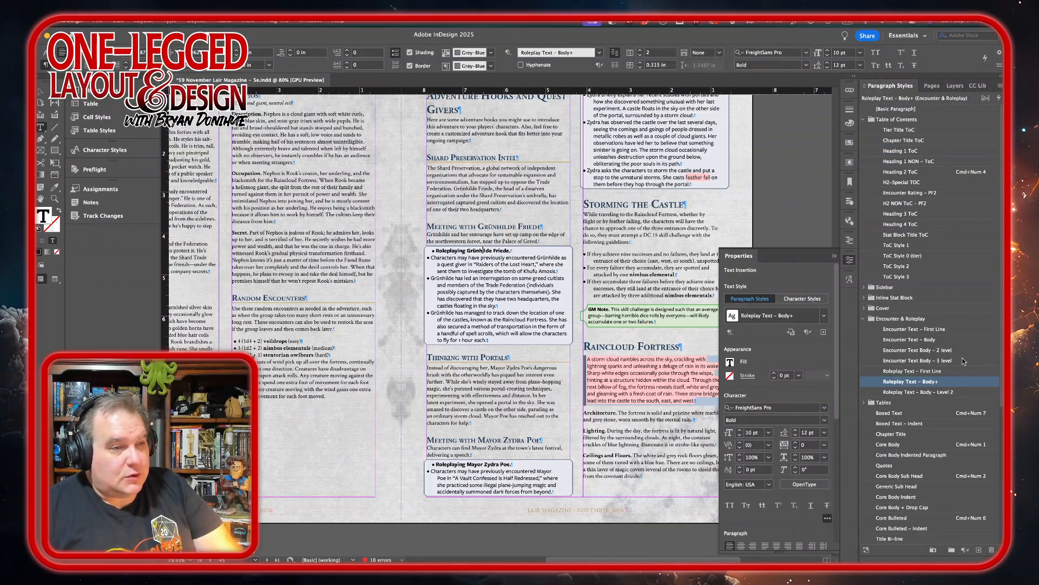
click(952, 371)
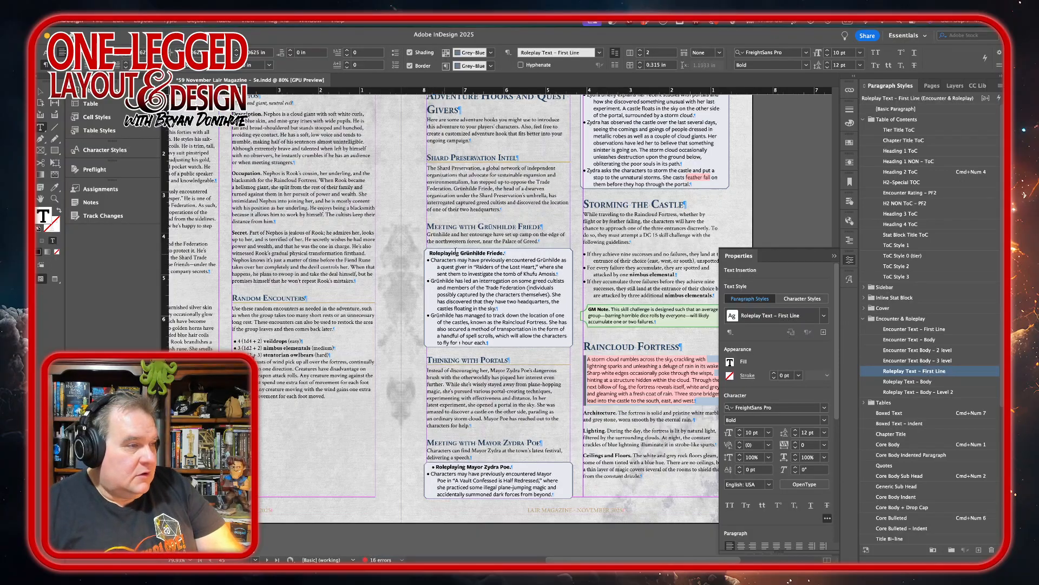
drag(456, 267, 460, 335)
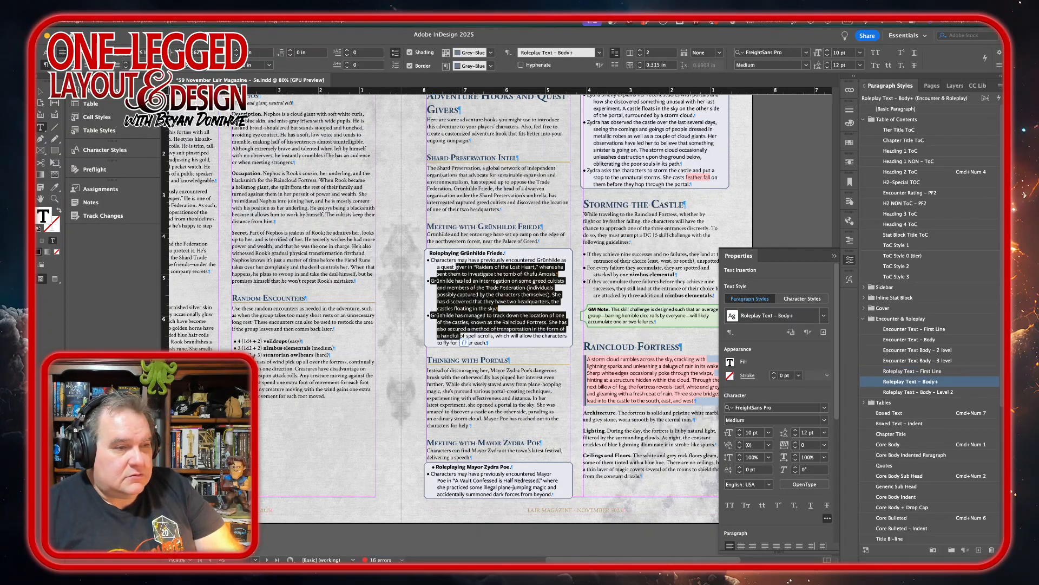
click(964, 383)
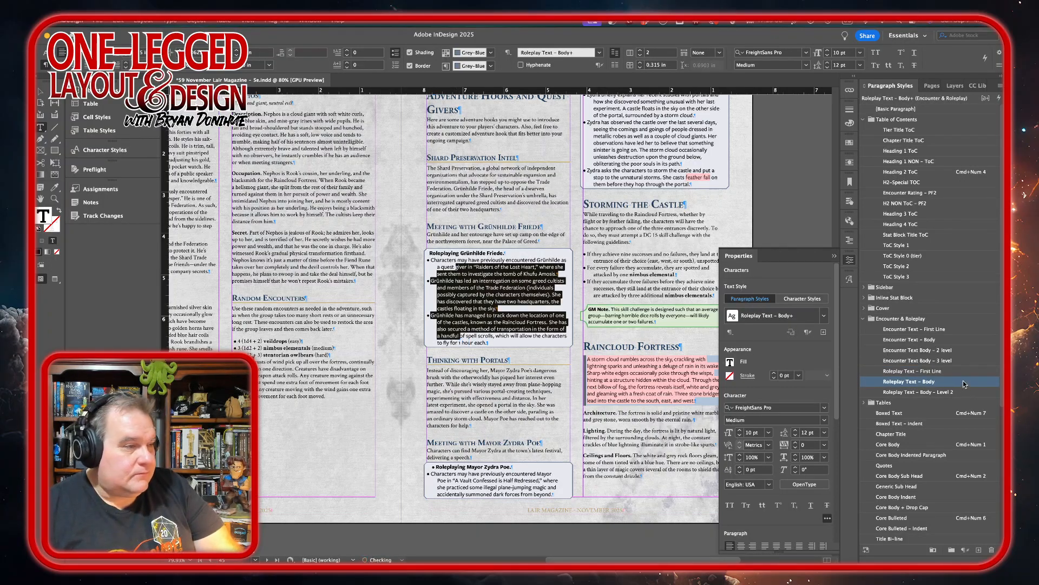
Insert a column break after the Thinking with Portals paragraph to push the following mayor meeting section out of the first column.
click(501, 417)
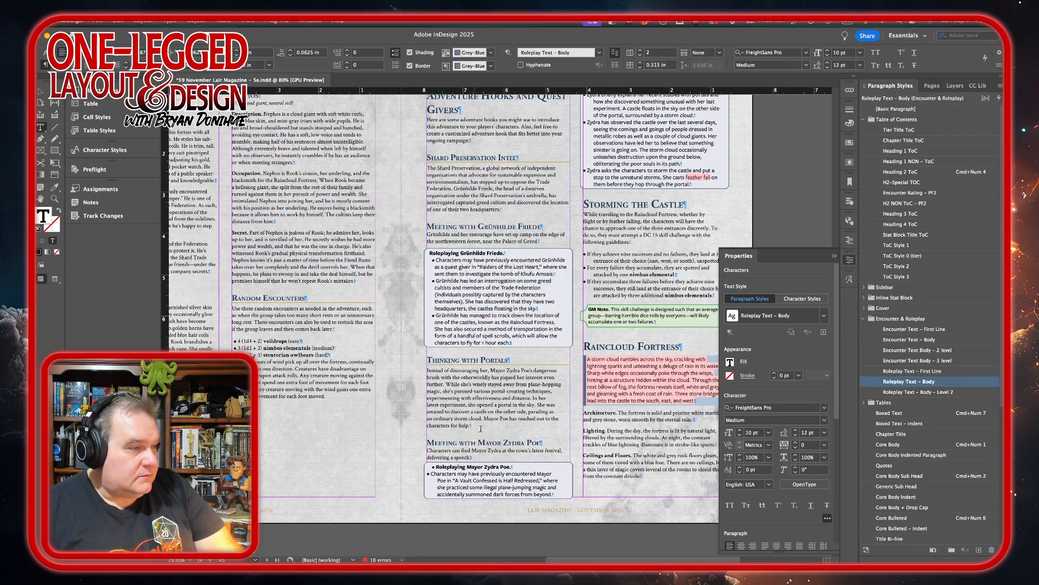
key(KP_Enter)
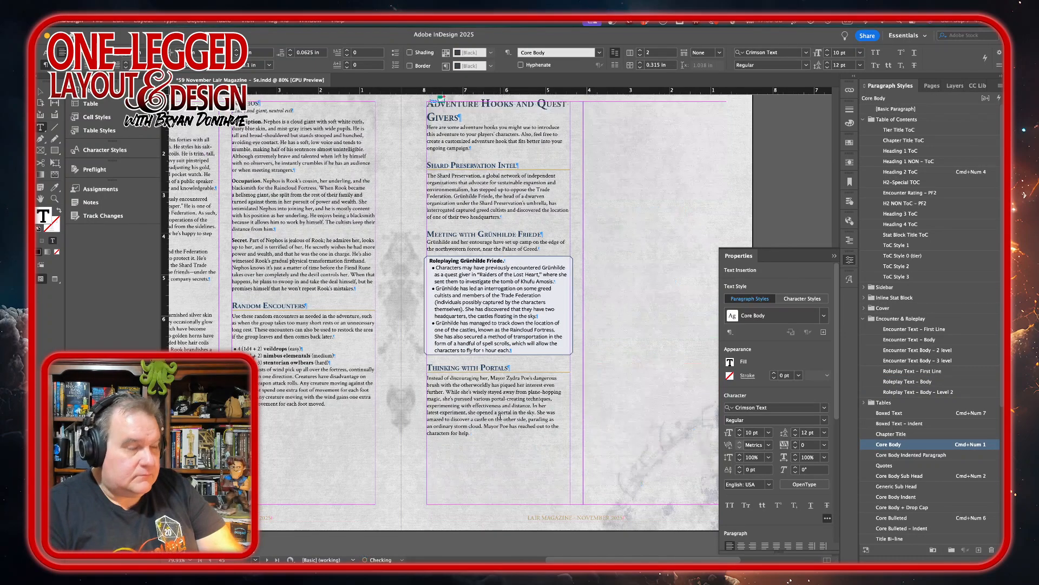
Remove the column break after the Thinking with Portals paragraph so Meeting with Mayor Zydra Poe follows it in the first column.
key(Delete)
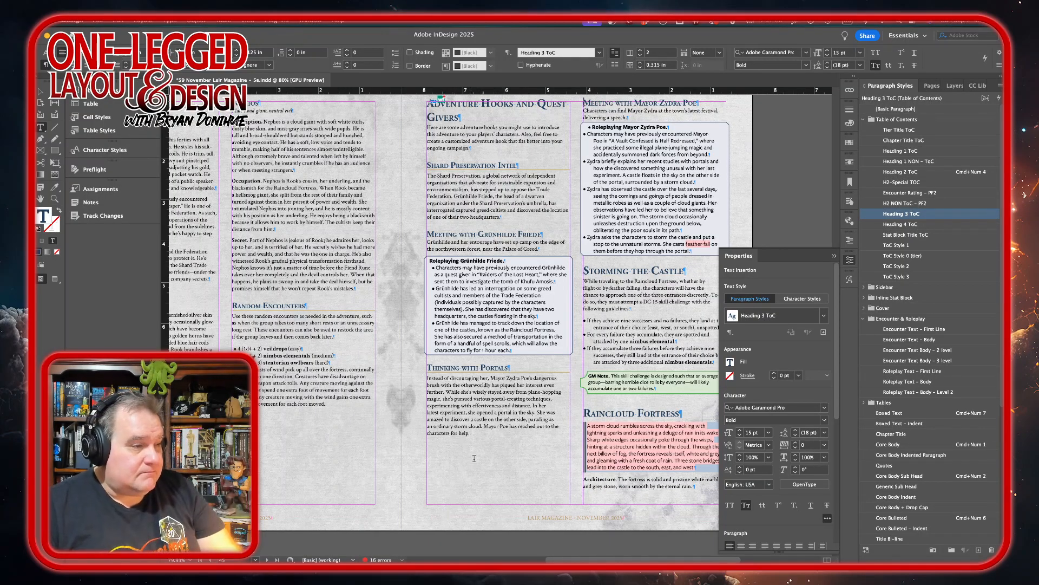
key(KP_Enter)
click(479, 435)
key(Delete)
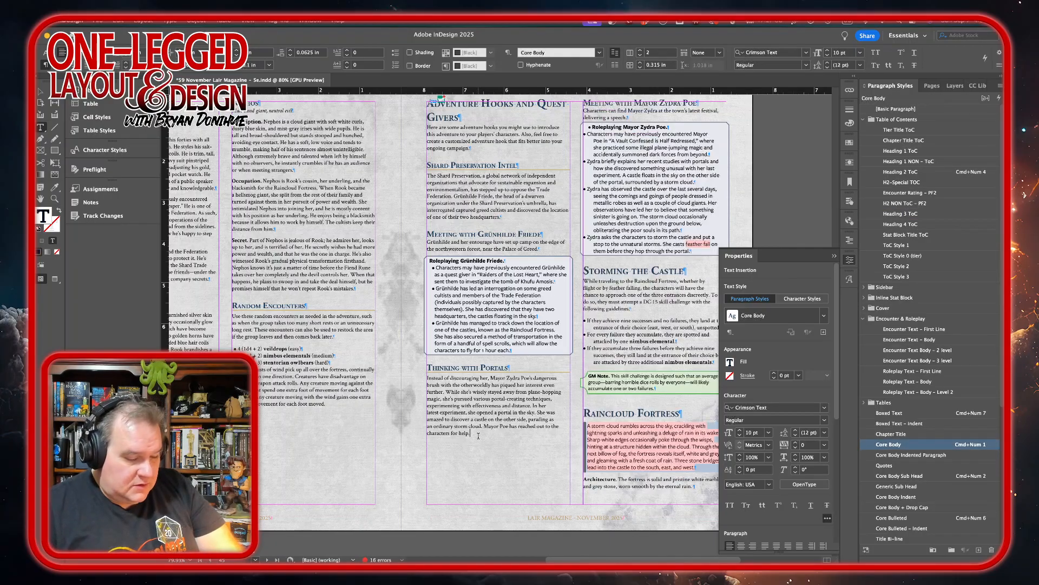
key(Return)
key(Delete)
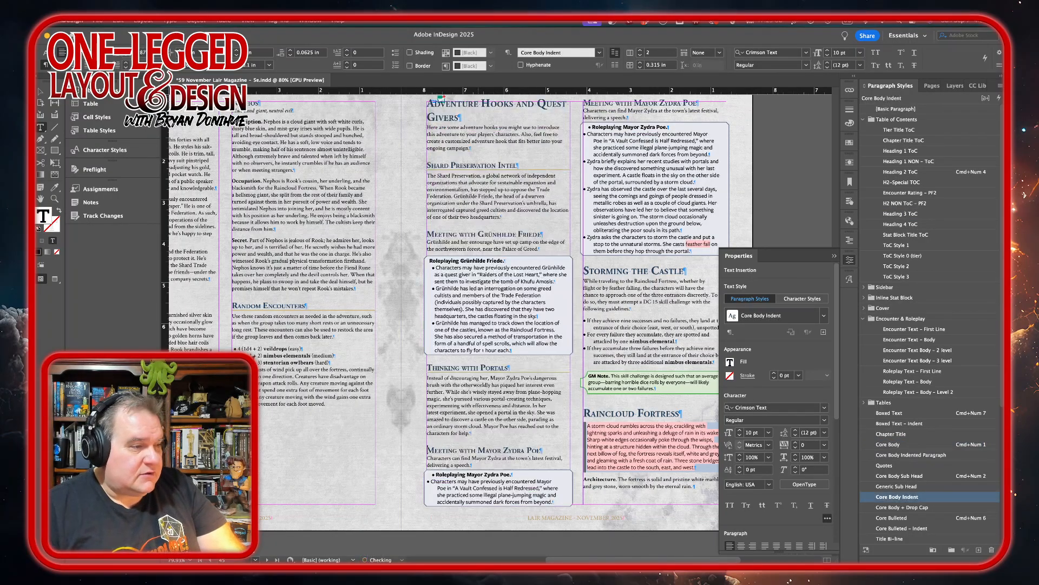
Style the Mayor Zydra Poe roleplaying box with Roleplay Text - First Line for its title and Roleplay Text - Body for its bullets.
click(463, 475)
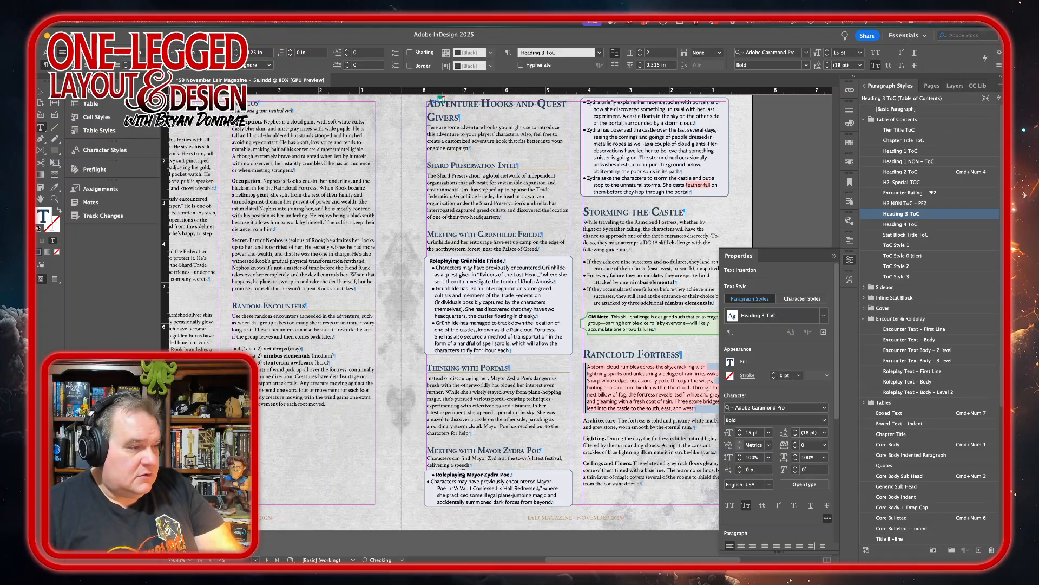
click(962, 373)
click(492, 484)
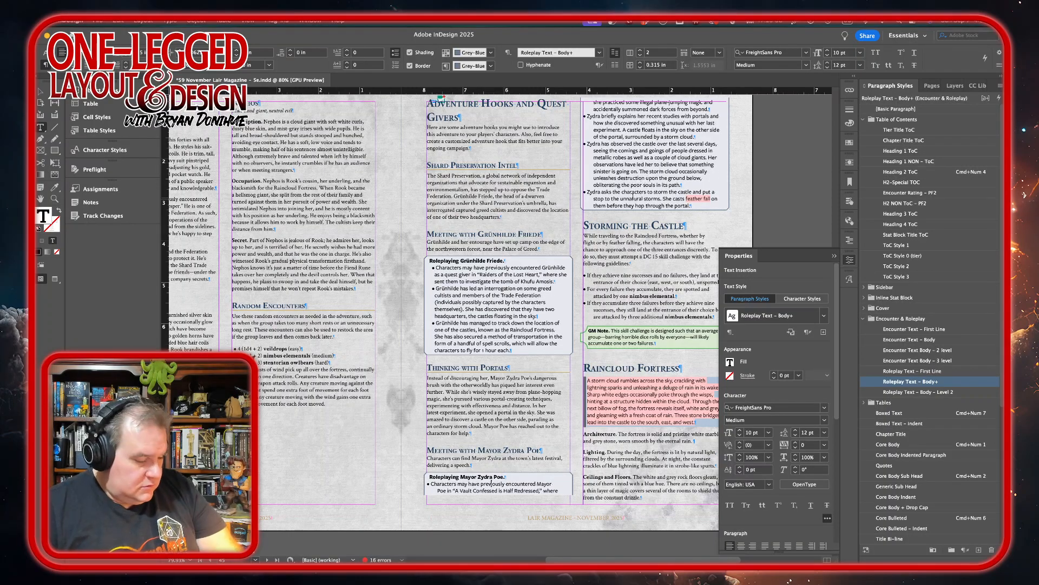
shift+click(635, 205)
alt+click(955, 382)
Insert a break after the Mayor Zydra Poe roleplaying box so Storming the Castle starts on the next page.
click(686, 210)
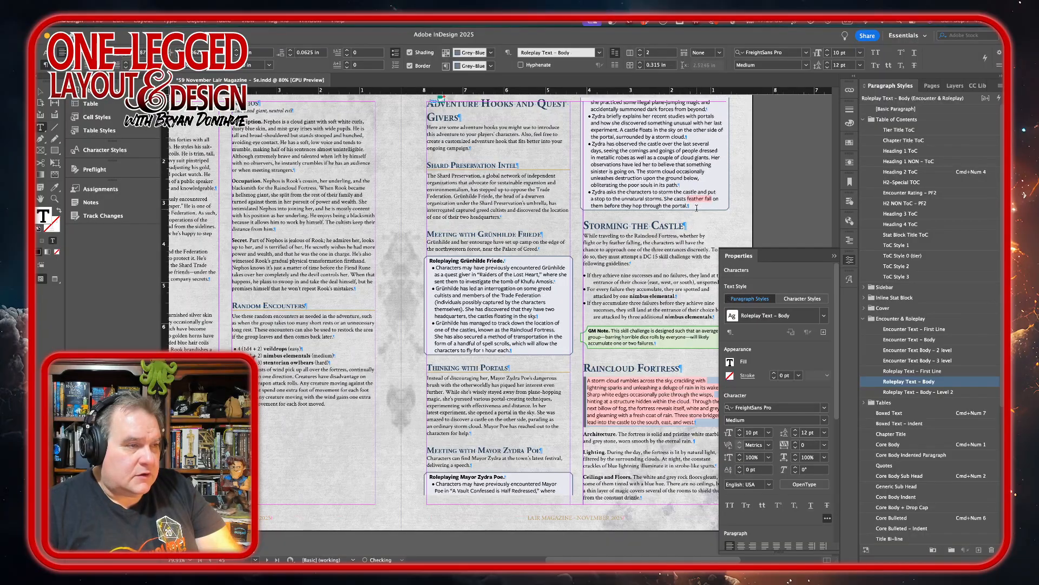
scroll(692, 209, down, 4)
scroll(693, 209, left, 3)
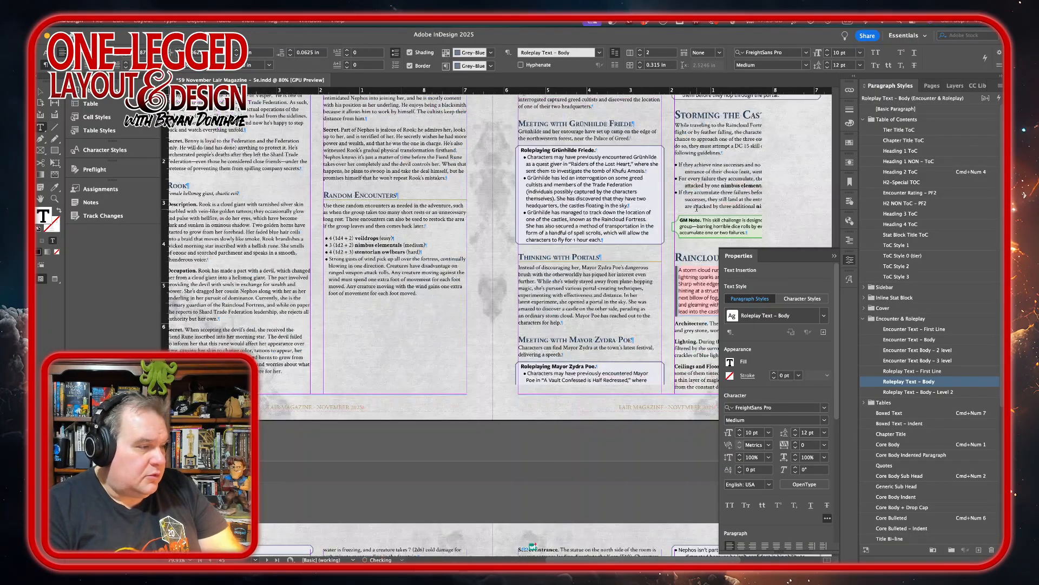
key(Delete)
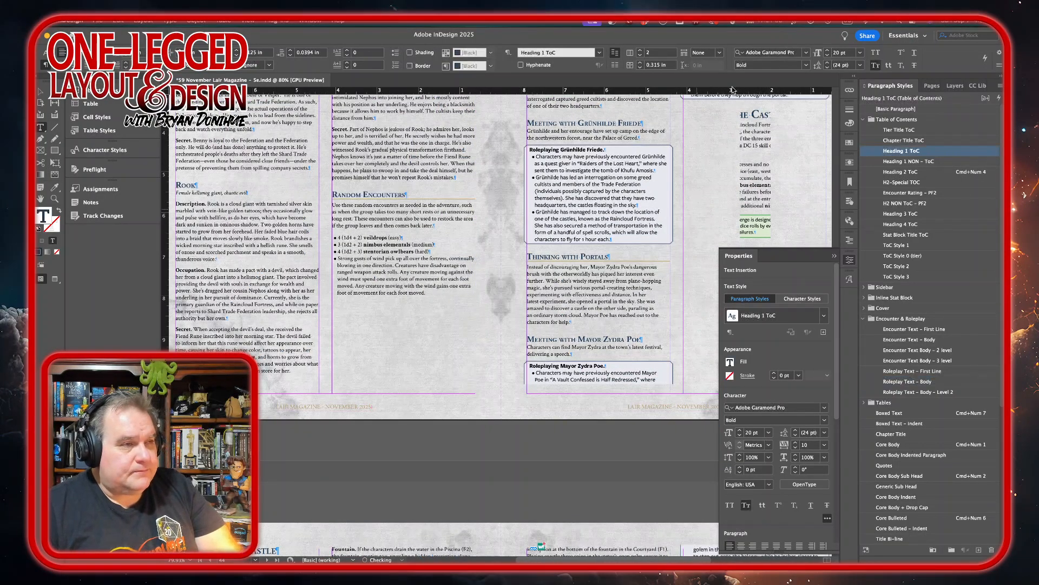
scroll(599, 279, up, 10)
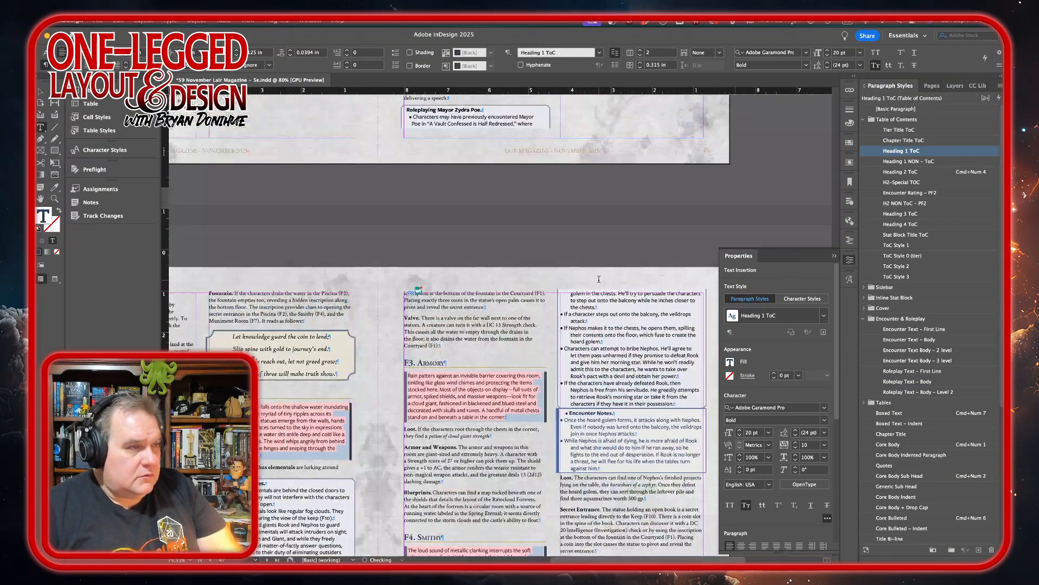
scroll(599, 280, up, 3)
scroll(600, 279, down, 4)
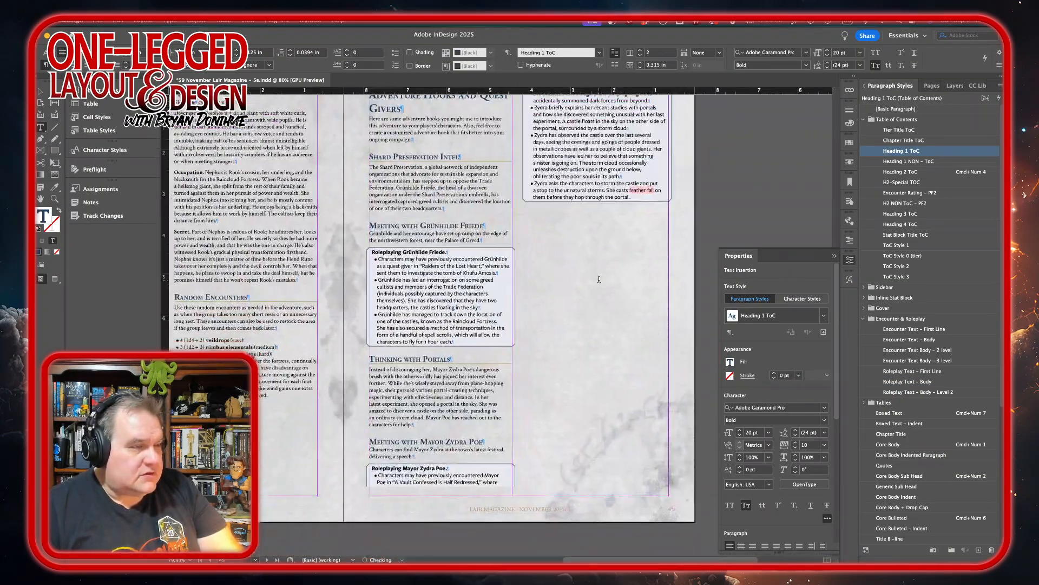
scroll(600, 280, up, 2)
scroll(621, 247, up, 1)
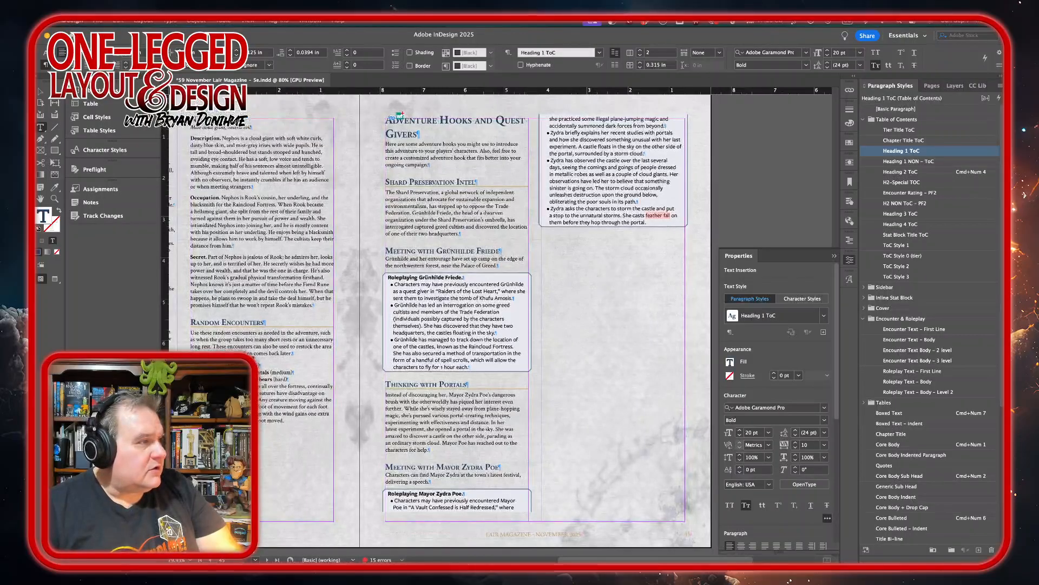
Shorten the Adventure Hooks page's text frame to a height of 6.315 in so Thinking with Portals heads the second column.
click(41, 92)
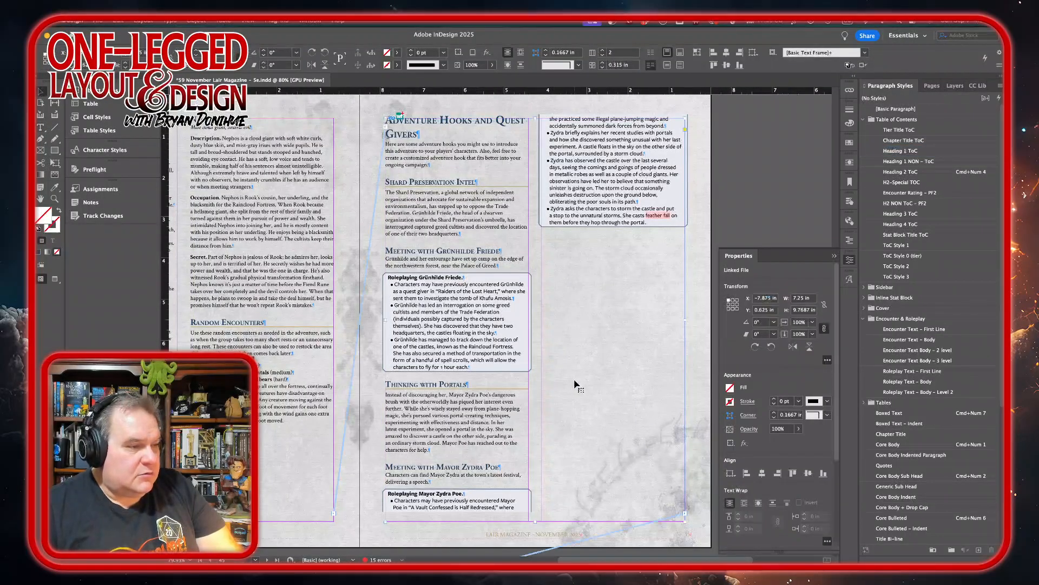
drag(536, 521, 617, 382)
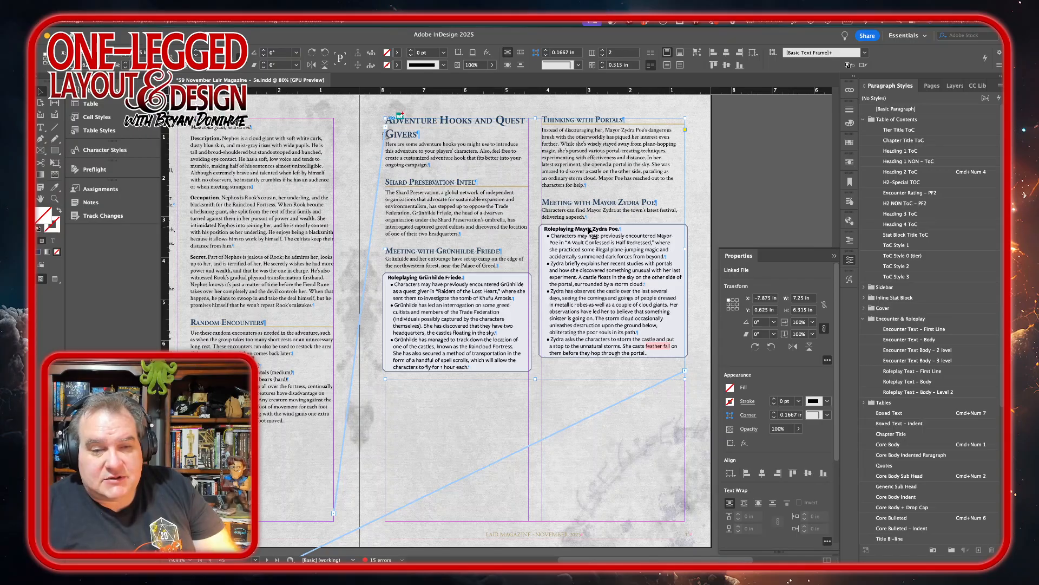
Switch to Adobe Stock in the browser and search its images for "fantasy portal".
mouse_move(320, 553)
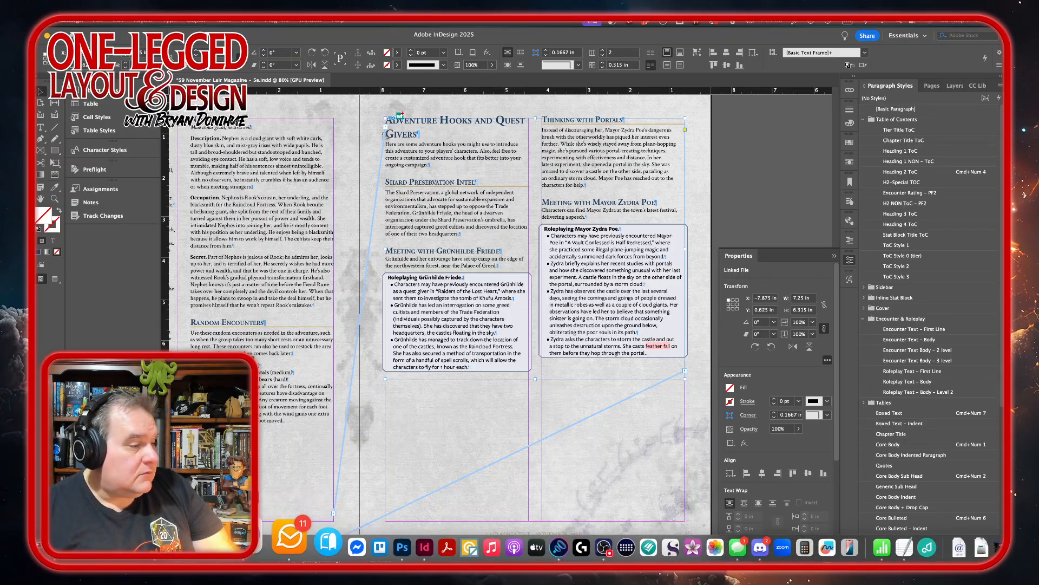
click(241, 543)
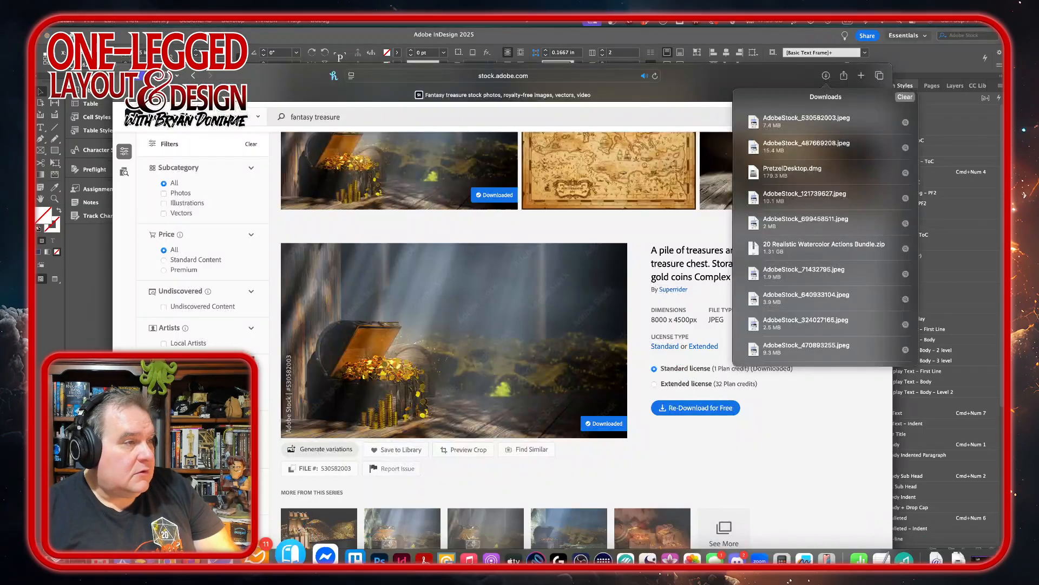
click(328, 117)
double_click(330, 116)
text(por)
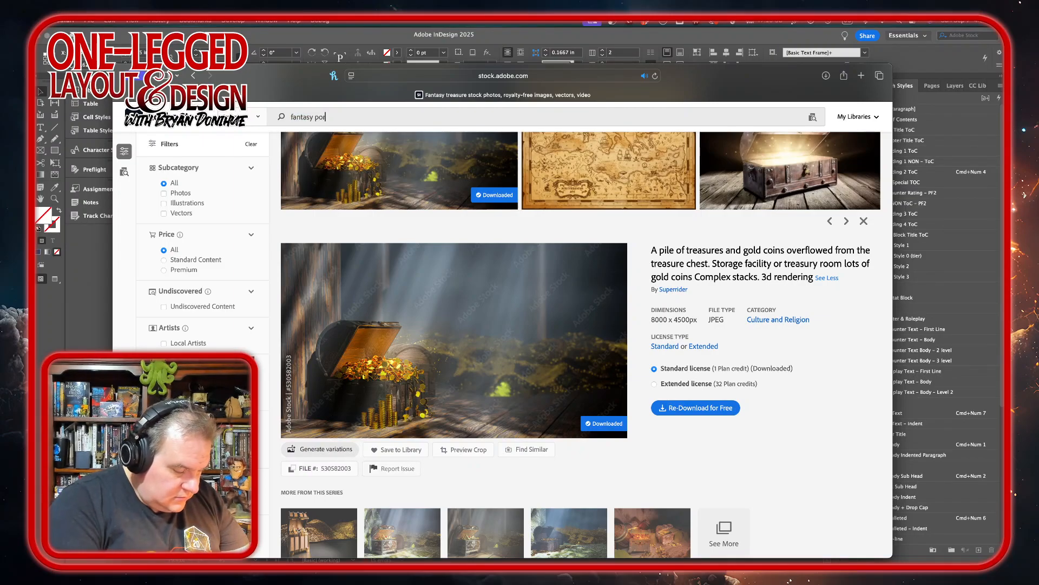
text(tal)
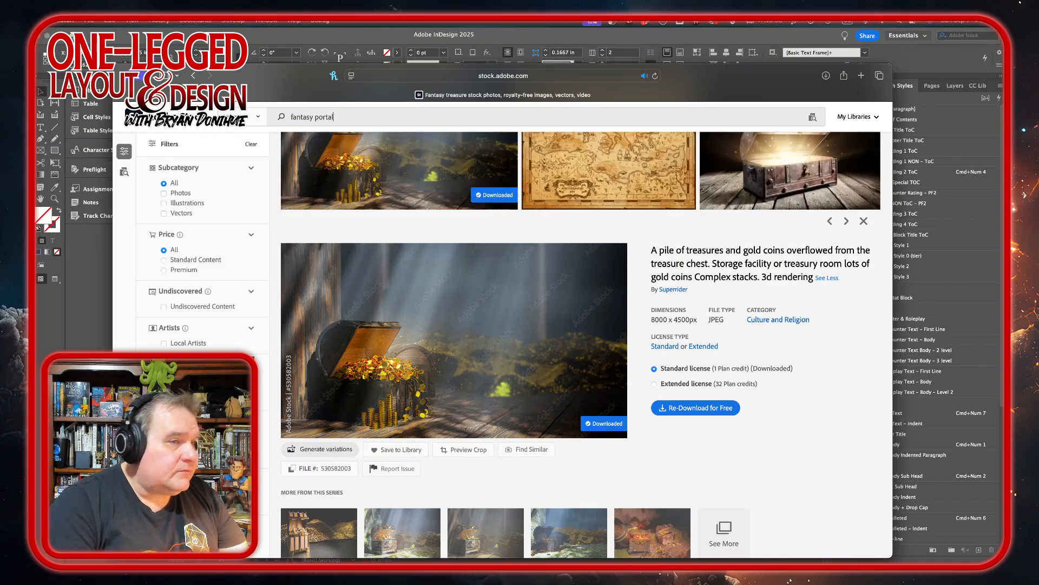
key(Return)
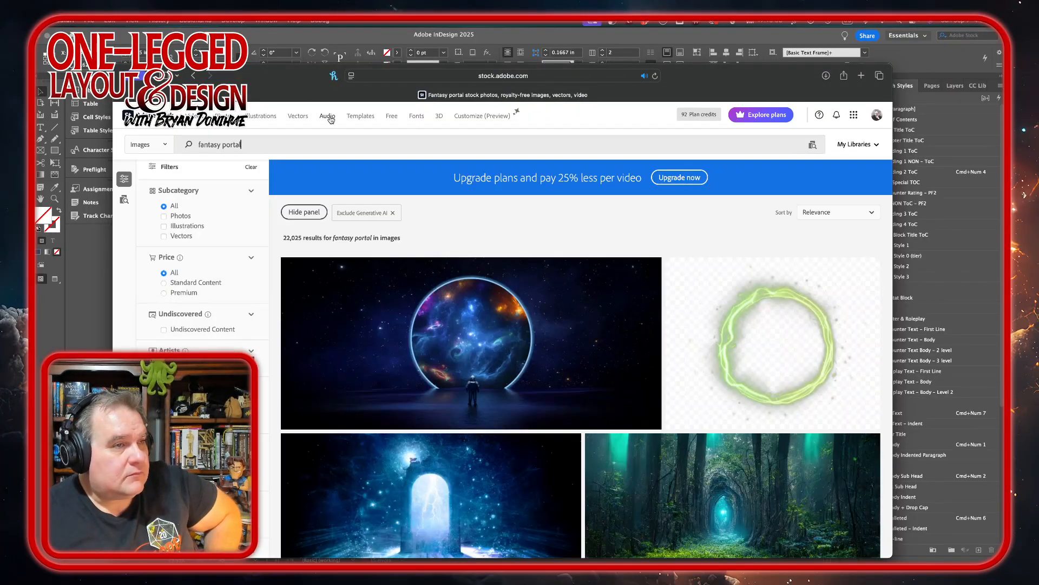
Browse the fantasy portal results and save the image of a figure before a glowing ring gateway to the client library.
scroll(582, 301, down, 2)
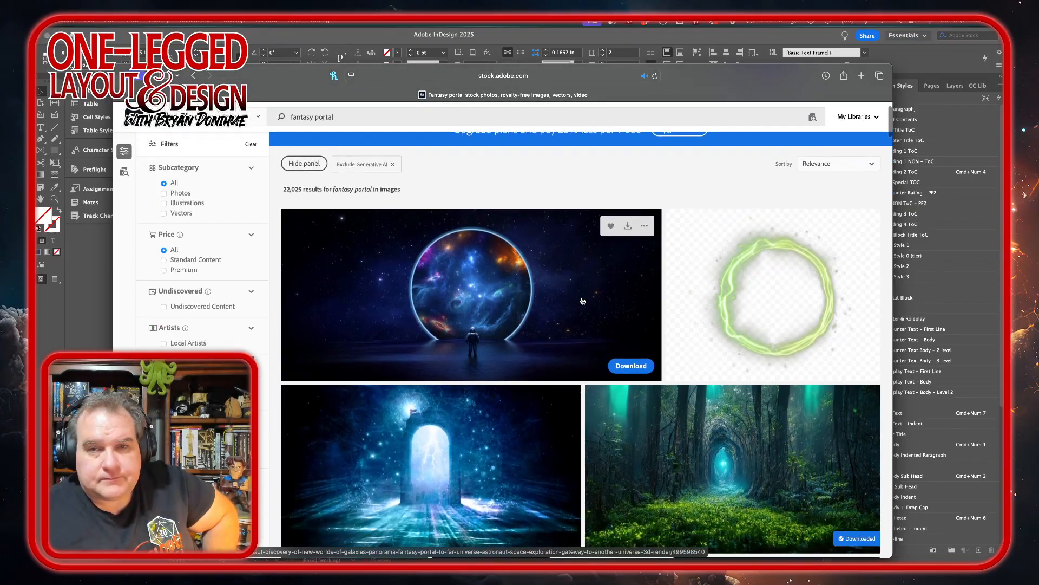
scroll(583, 301, down, 4)
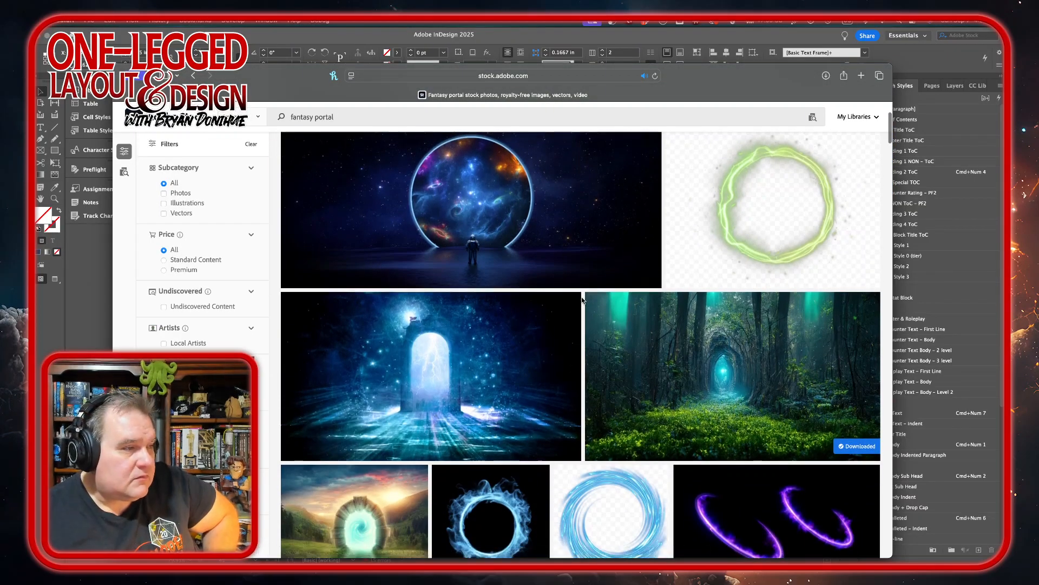
scroll(583, 301, down, 1)
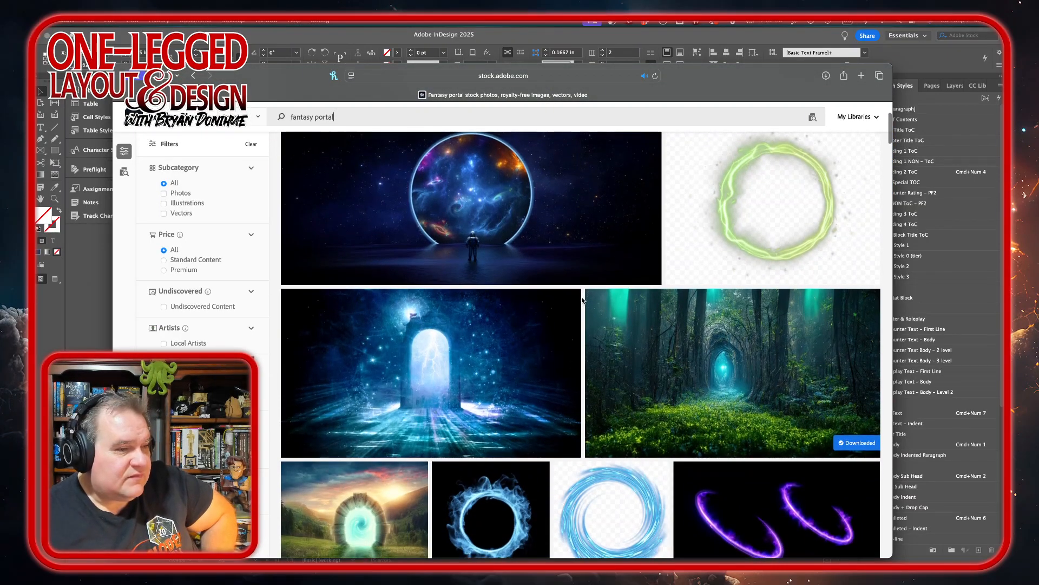
scroll(583, 300, down, 10)
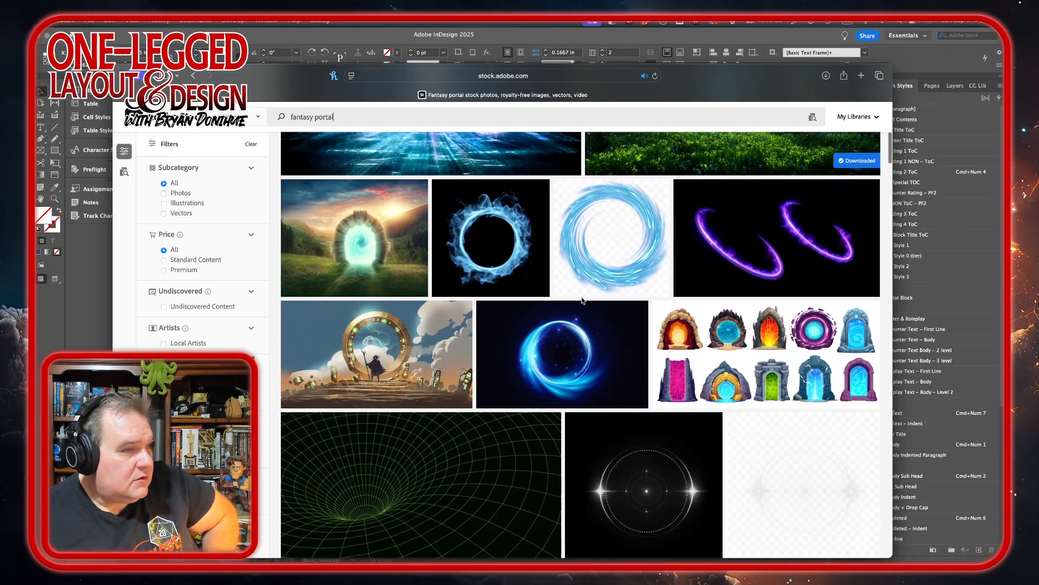
scroll(582, 300, down, 7)
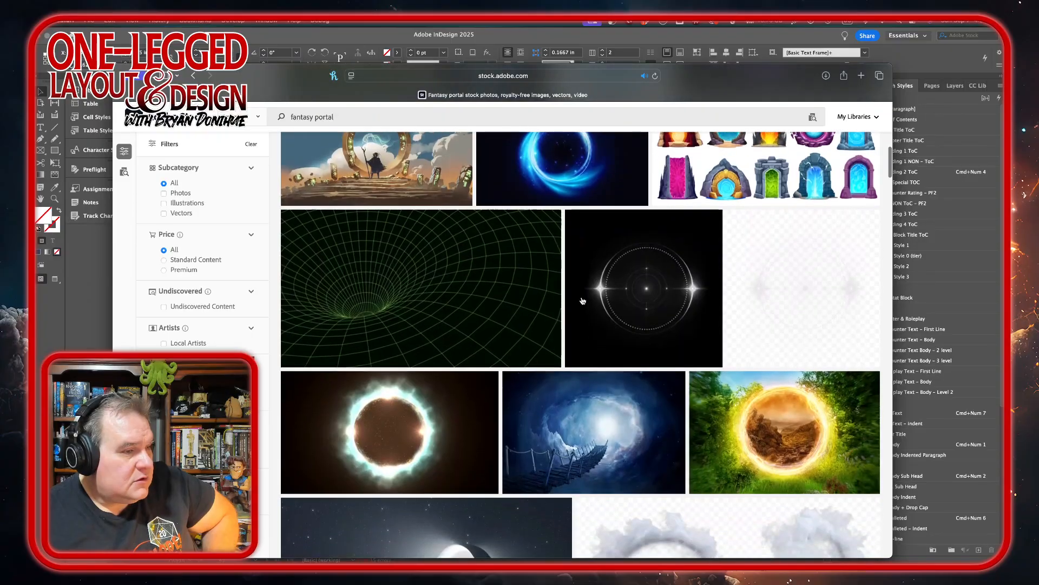
scroll(582, 301, down, 7)
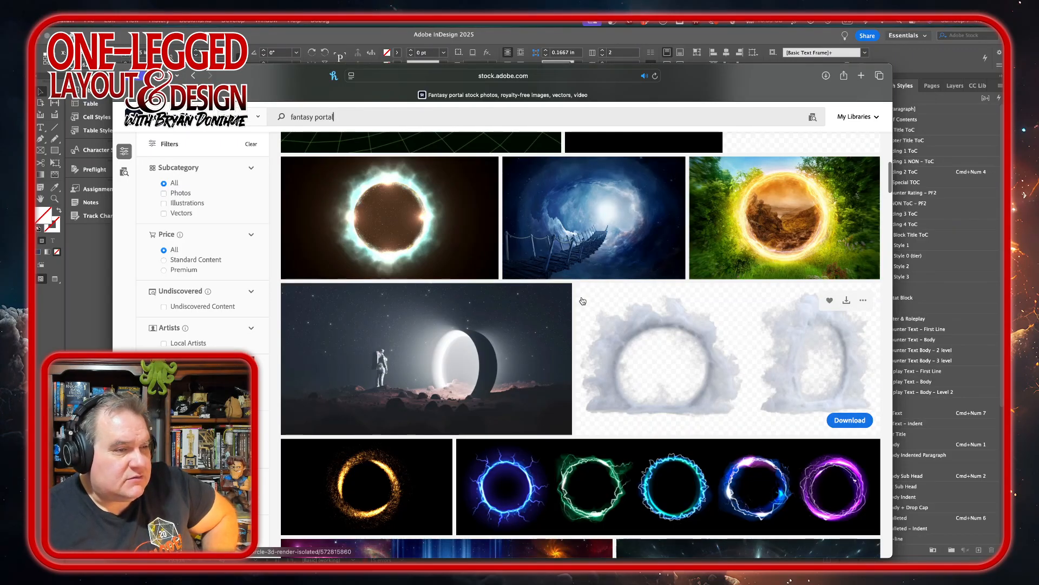
scroll(554, 353, down, 4)
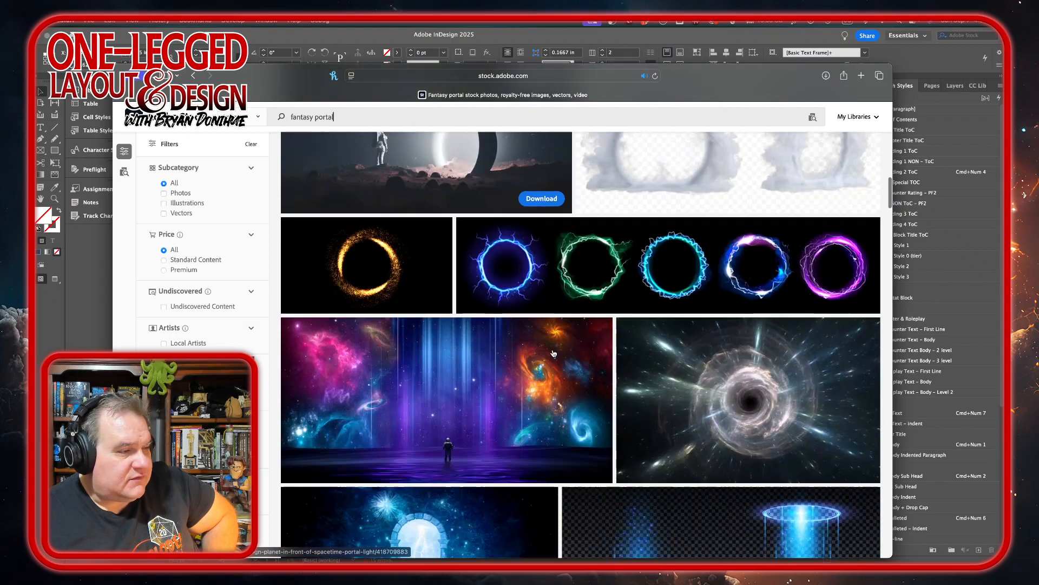
scroll(554, 353, down, 6)
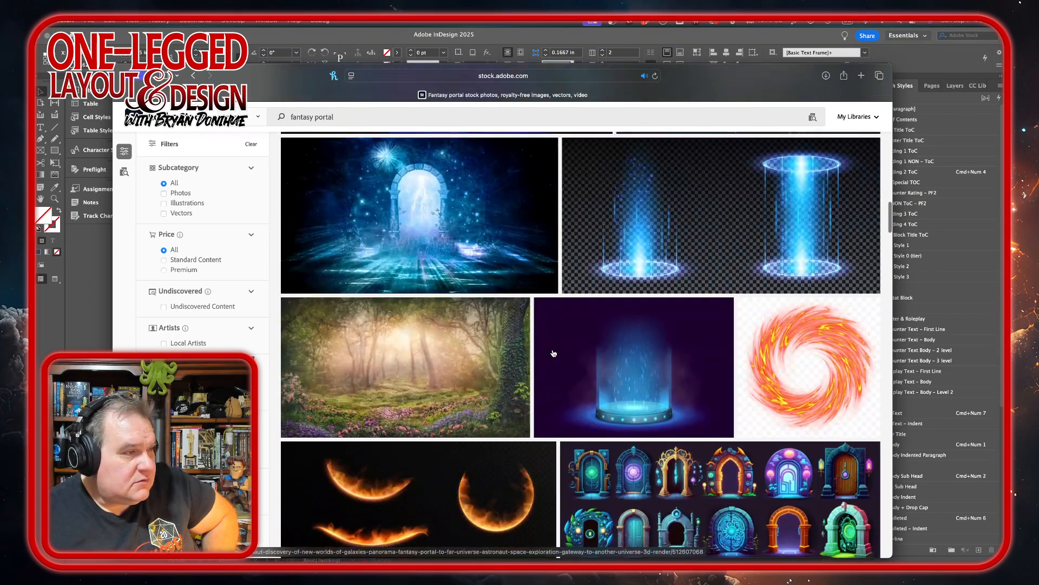
mouse_move(553, 353)
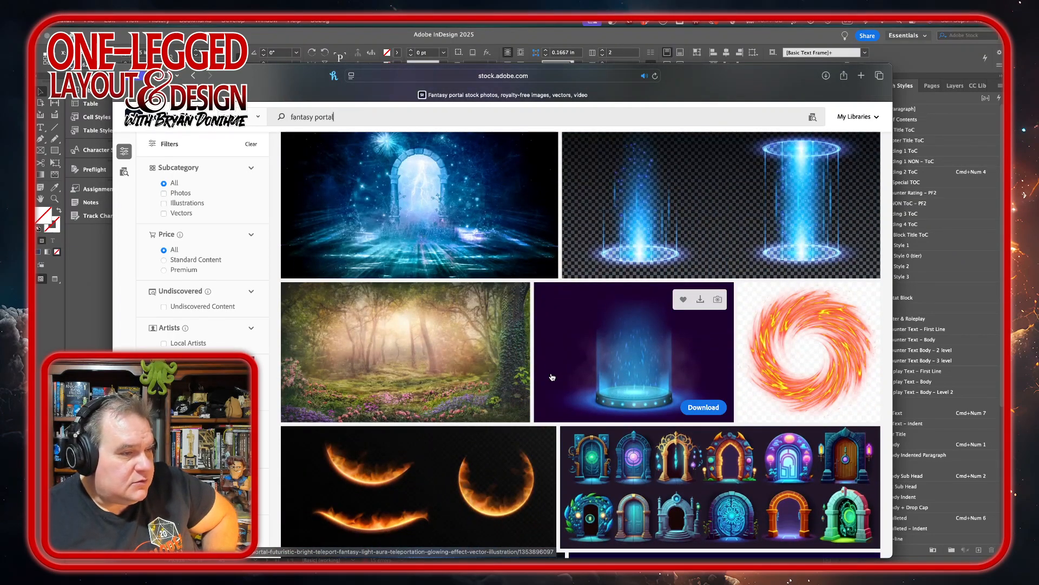
scroll(552, 378, down, 6)
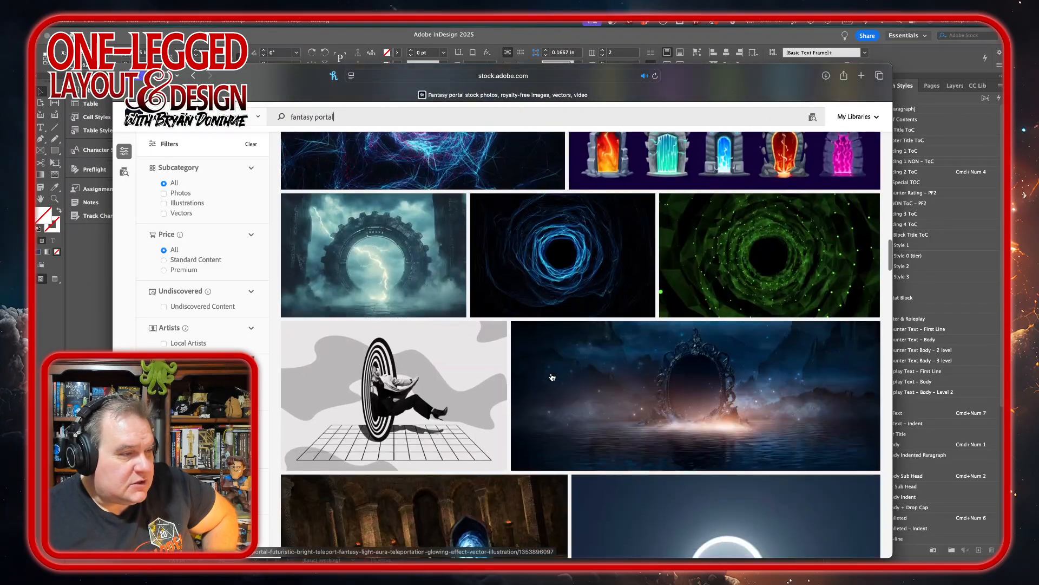
mouse_move(553, 377)
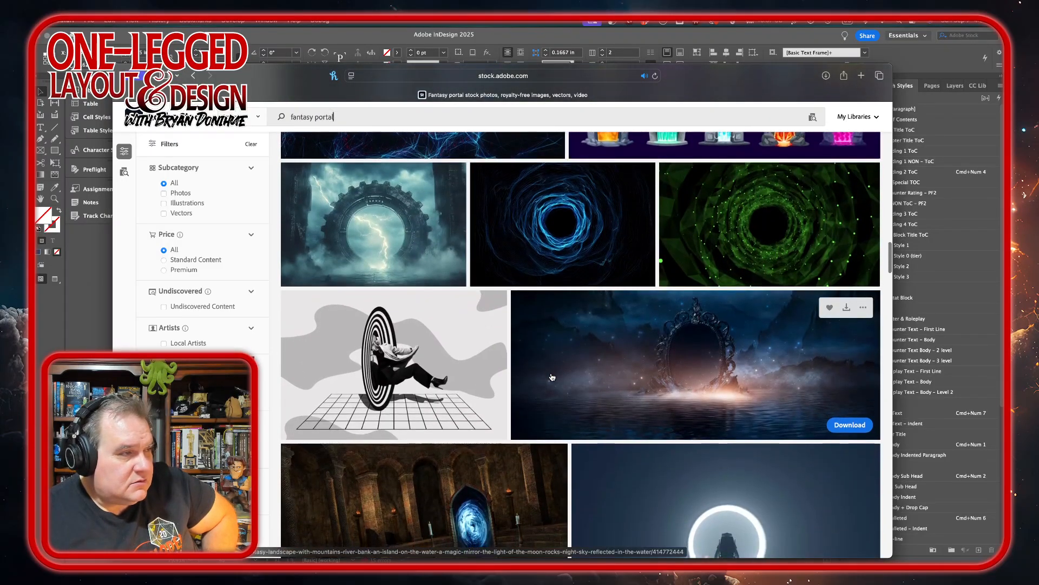
scroll(552, 378, down, 3)
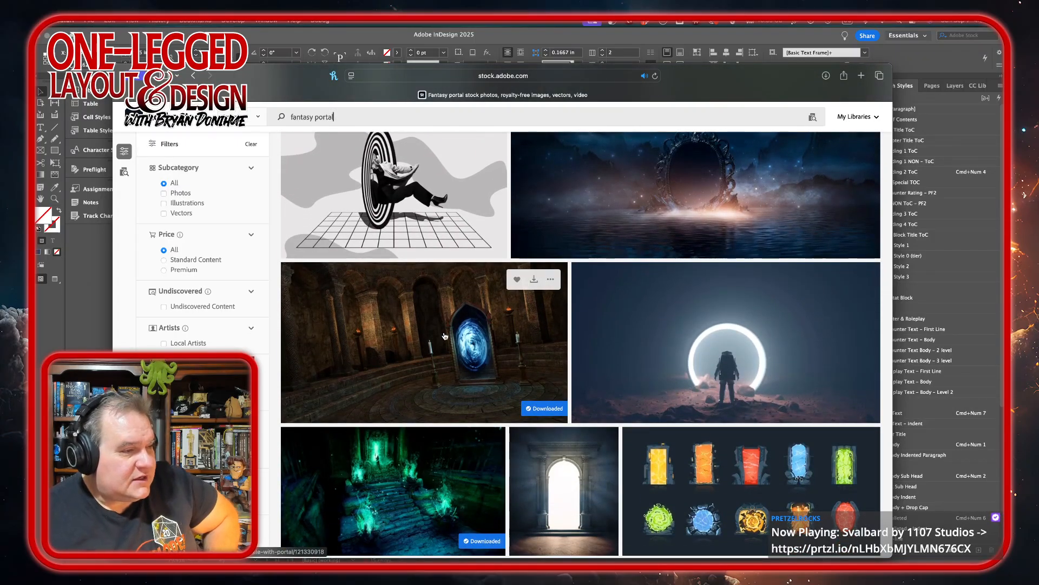
scroll(725, 303, down, 2)
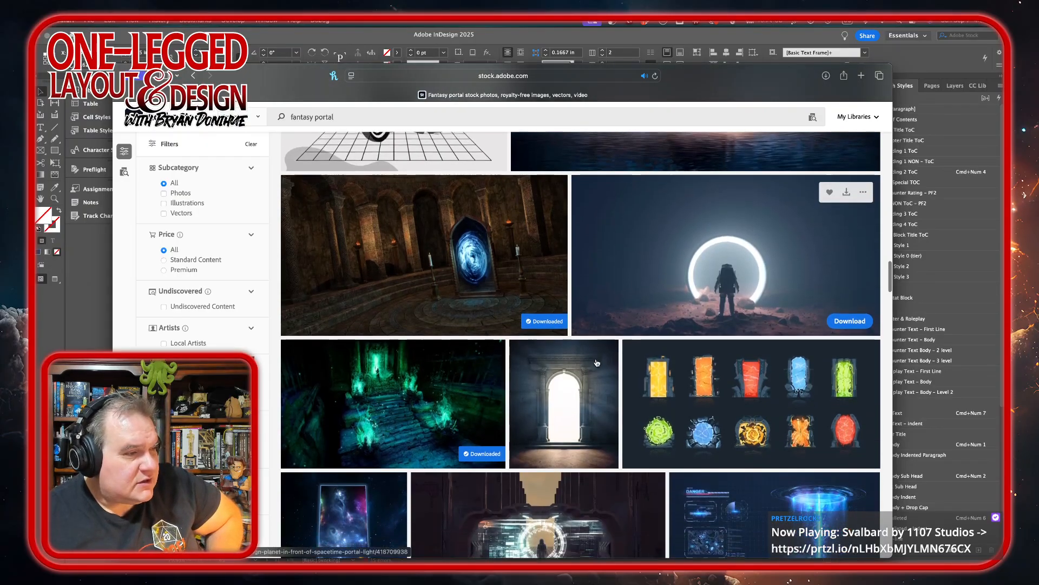
scroll(597, 362, down, 2)
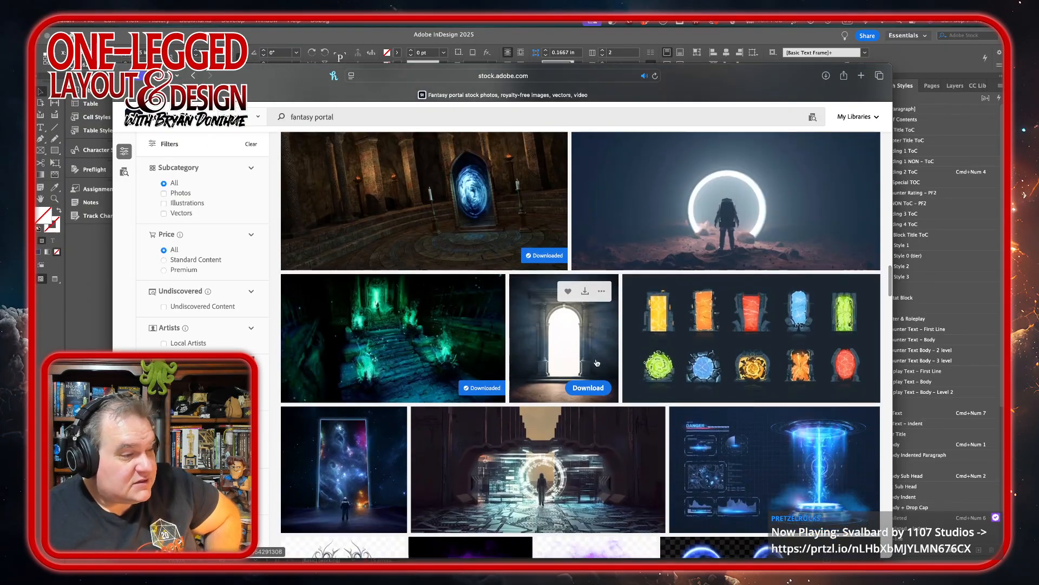
scroll(597, 362, down, 1)
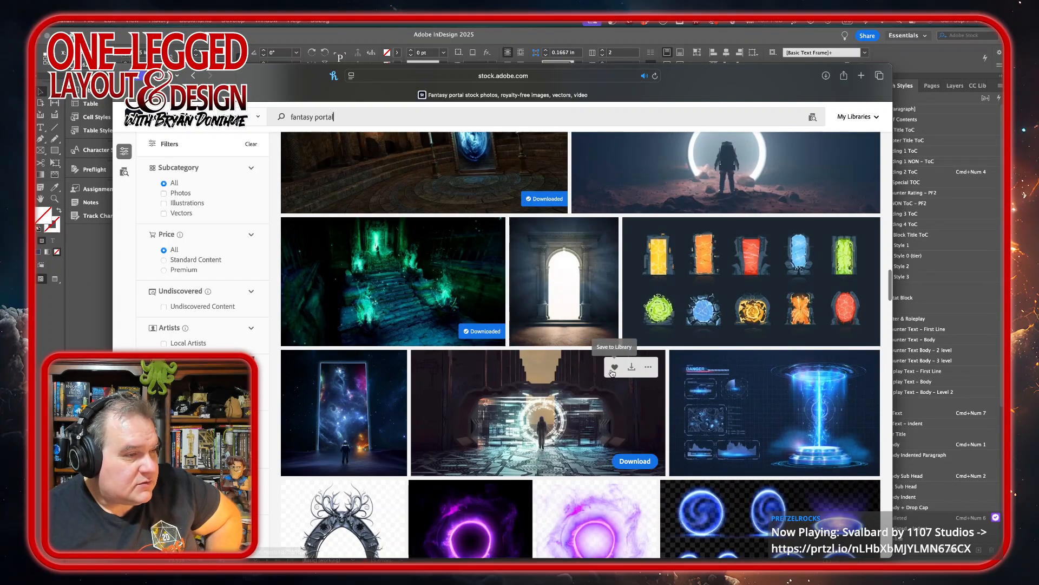
scroll(538, 408, down, 5)
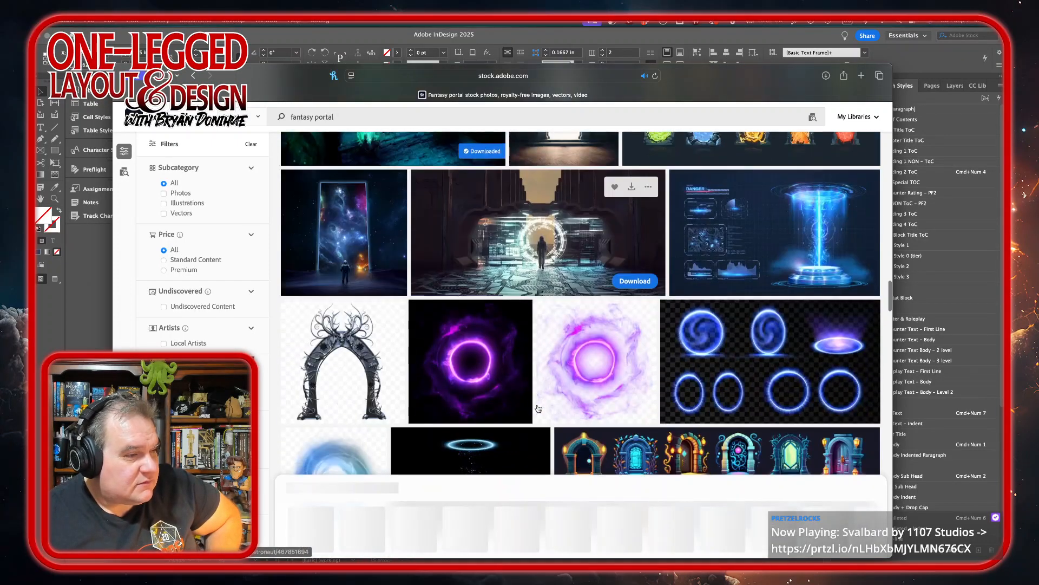
Browse further portal results and save the painting of the mounted rider at the broken stone portal to the client library.
scroll(538, 409, down, 5)
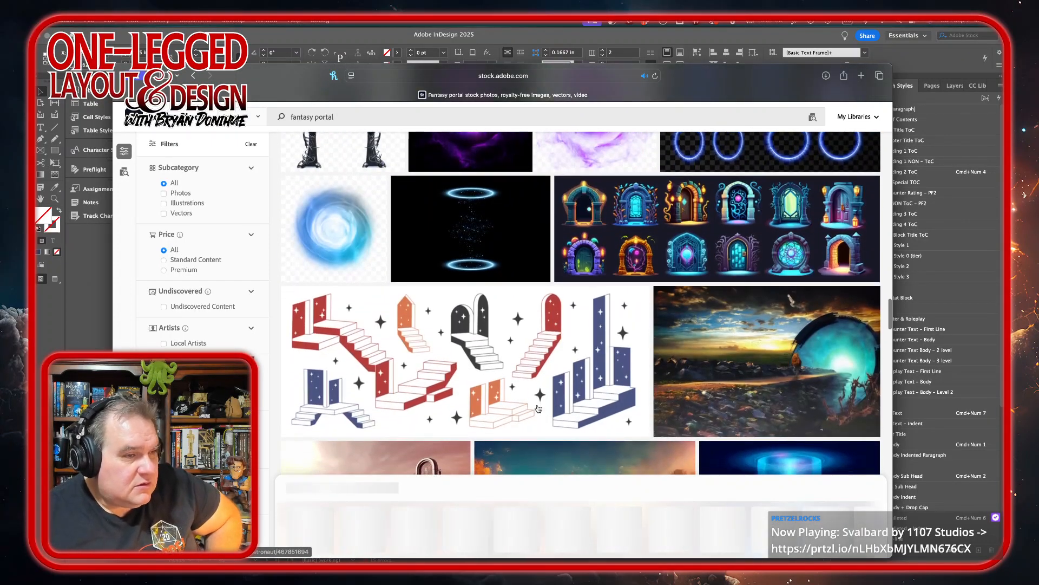
scroll(538, 408, down, 1)
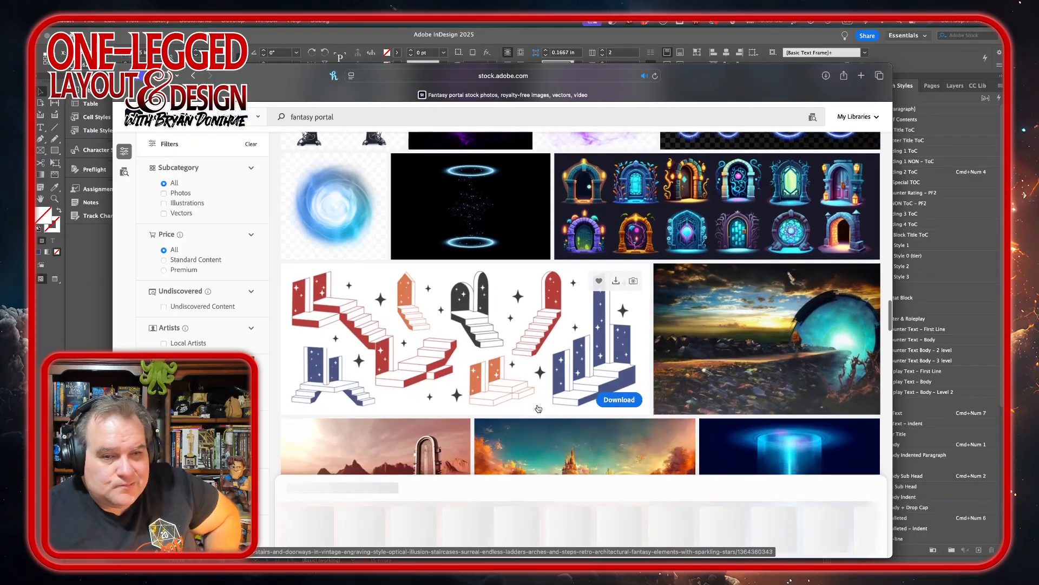
scroll(538, 408, down, 1)
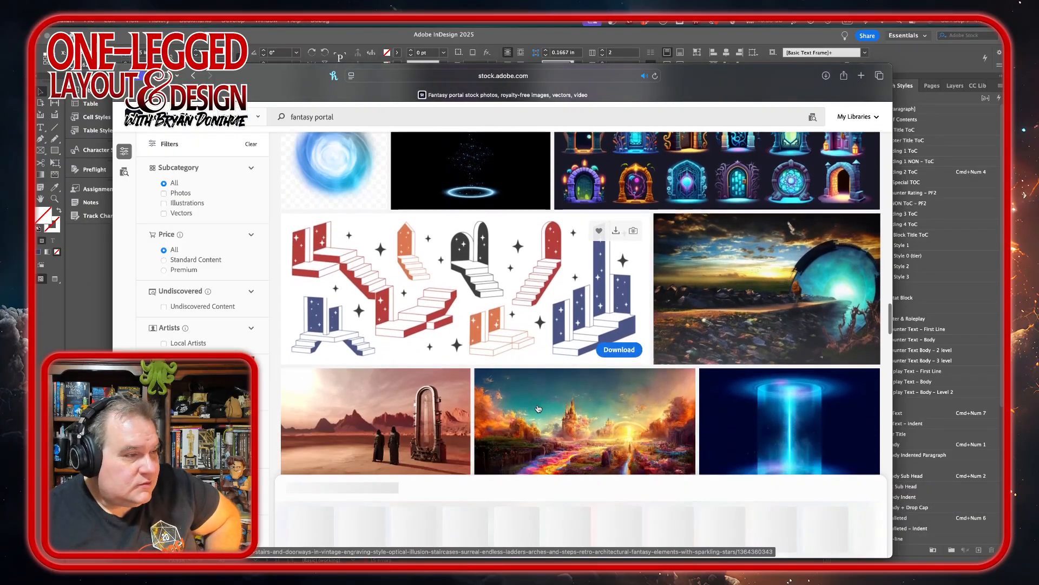
scroll(538, 408, down, 2)
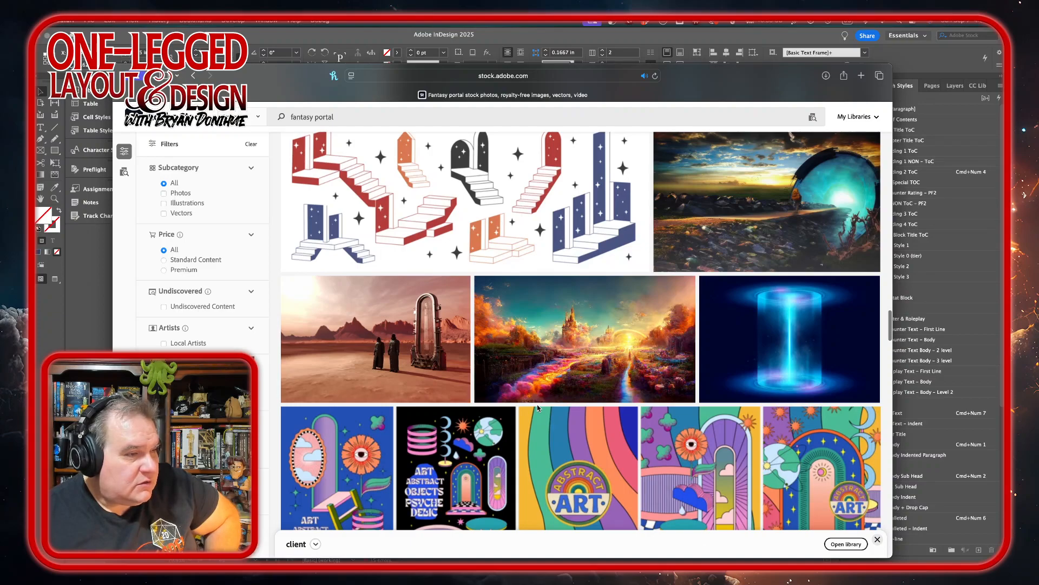
scroll(538, 407, down, 2)
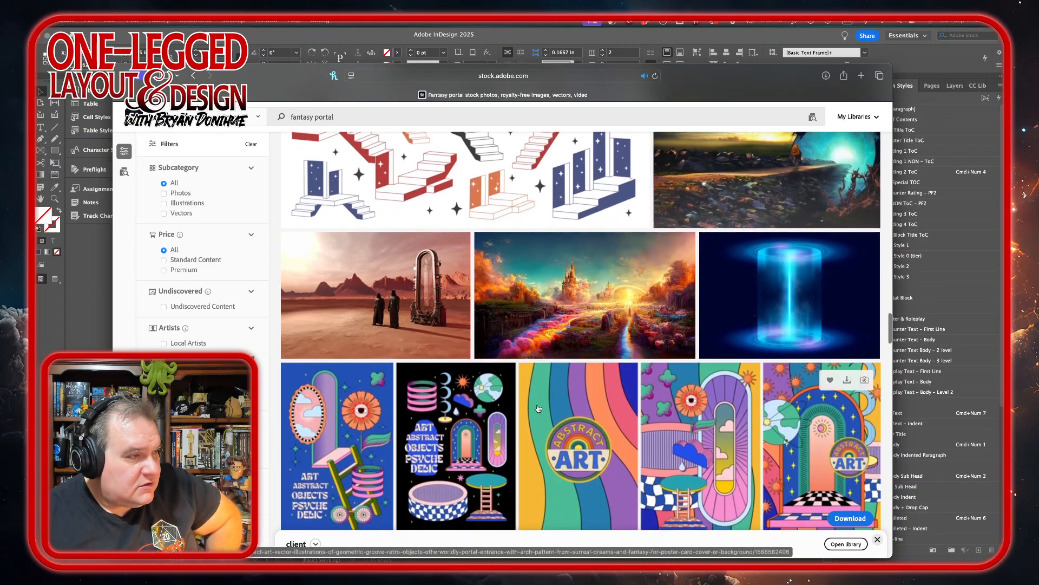
scroll(538, 408, down, 4)
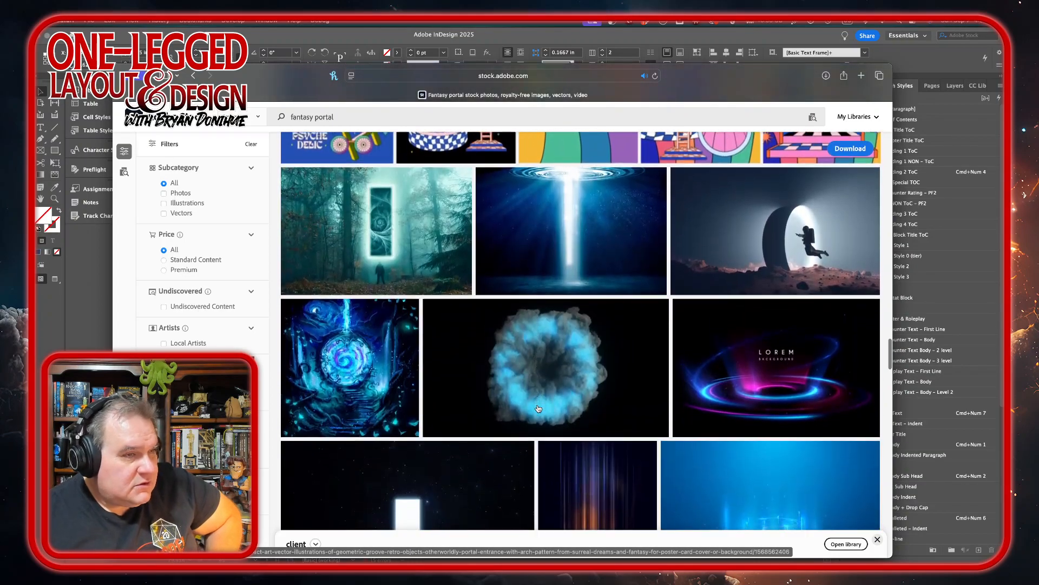
scroll(539, 409, down, 7)
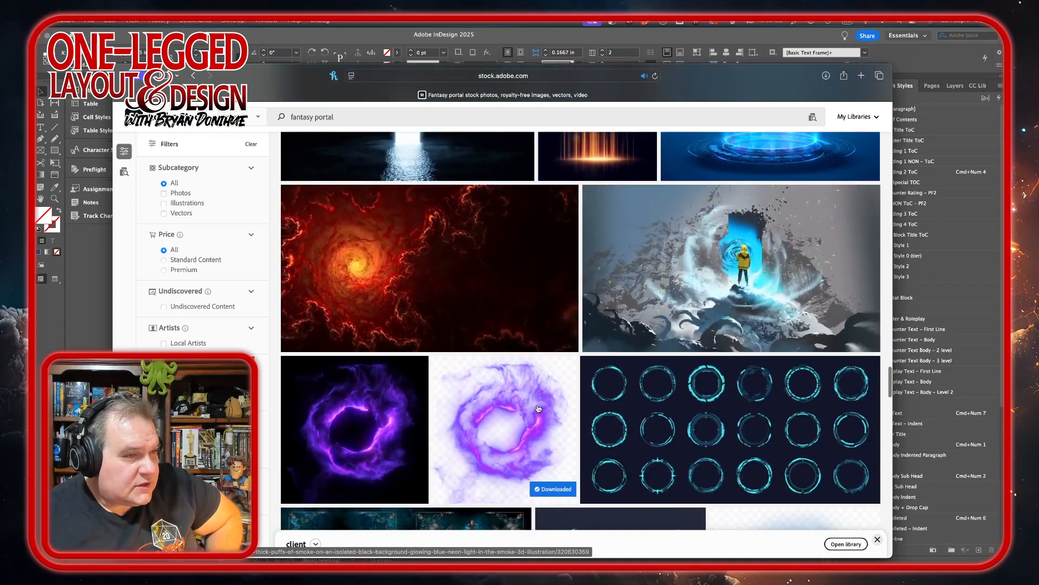
scroll(538, 408, down, 5)
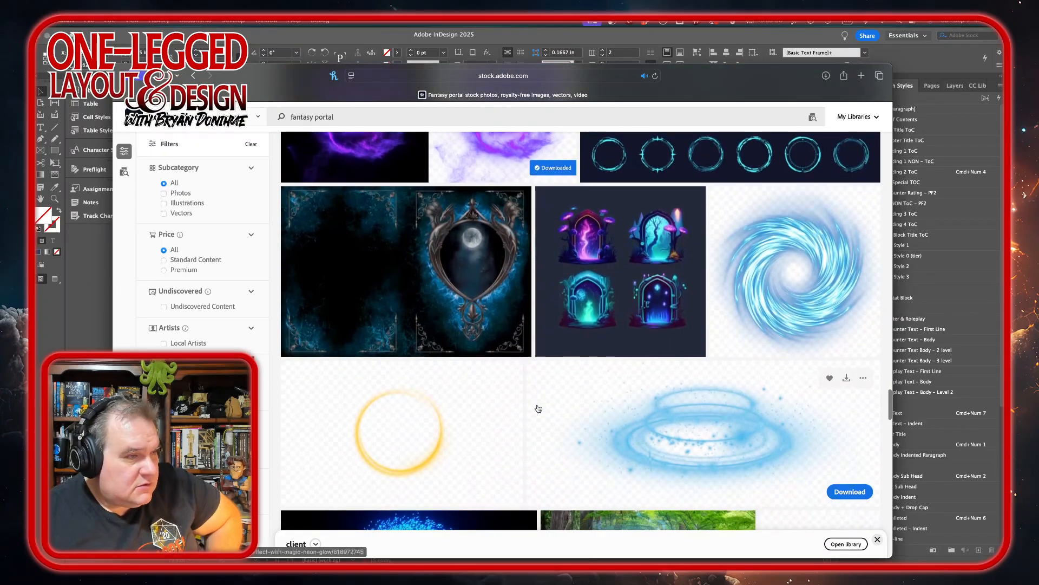
scroll(538, 408, down, 3)
scroll(539, 408, down, 1)
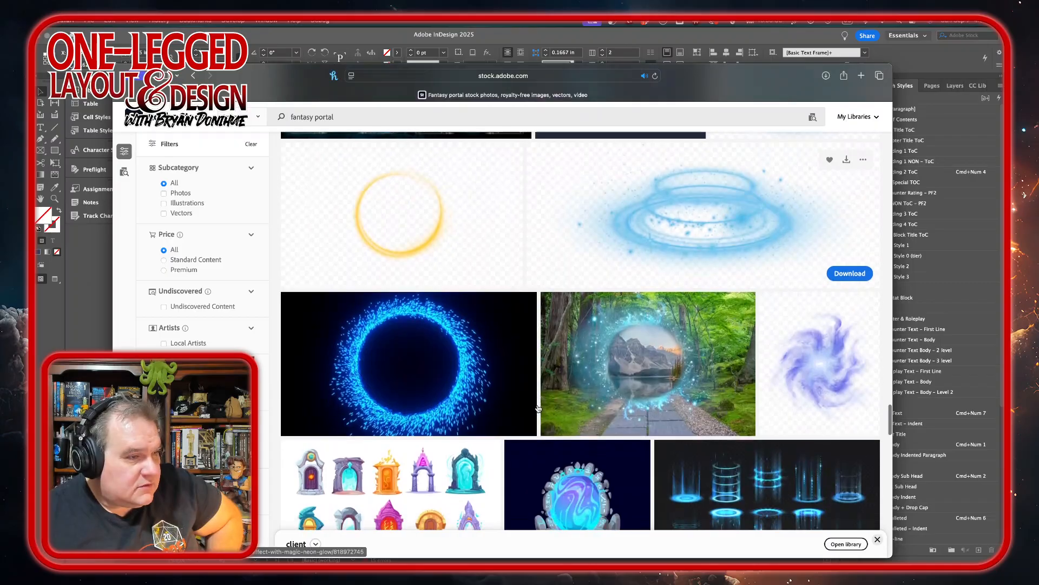
scroll(538, 409, down, 5)
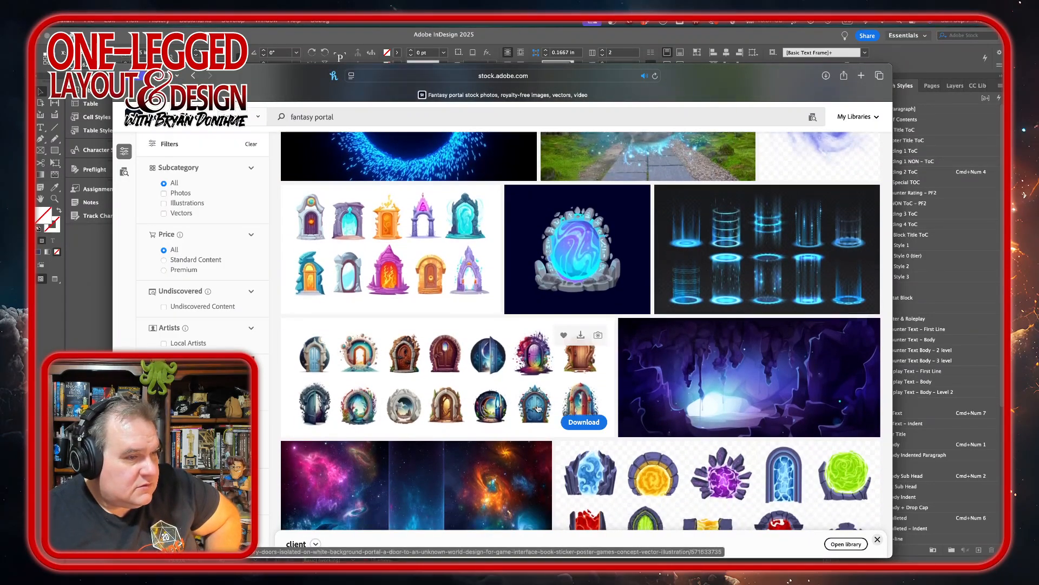
scroll(539, 408, down, 4)
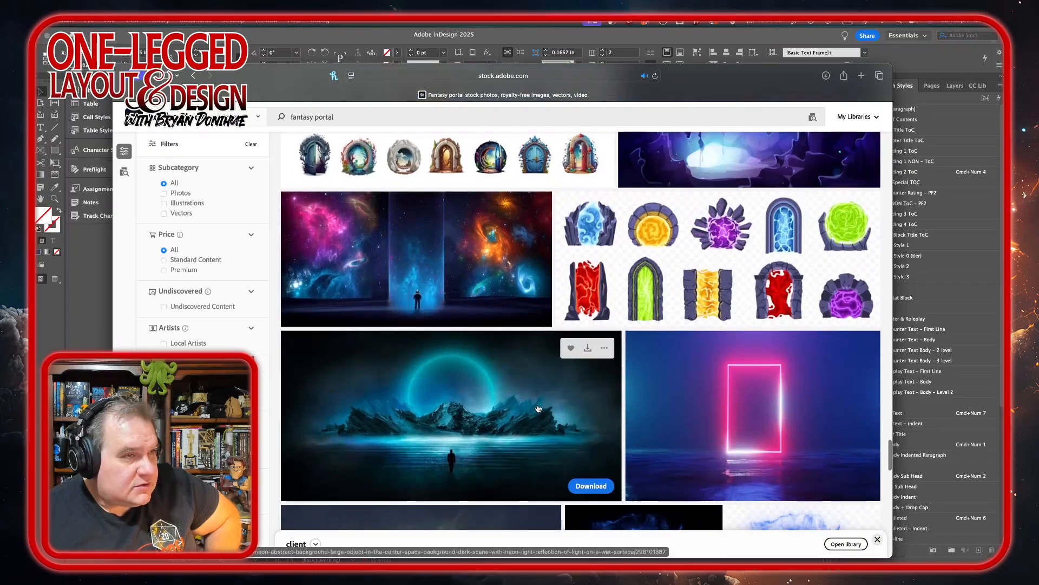
scroll(538, 408, down, 4)
mouse_move(538, 408)
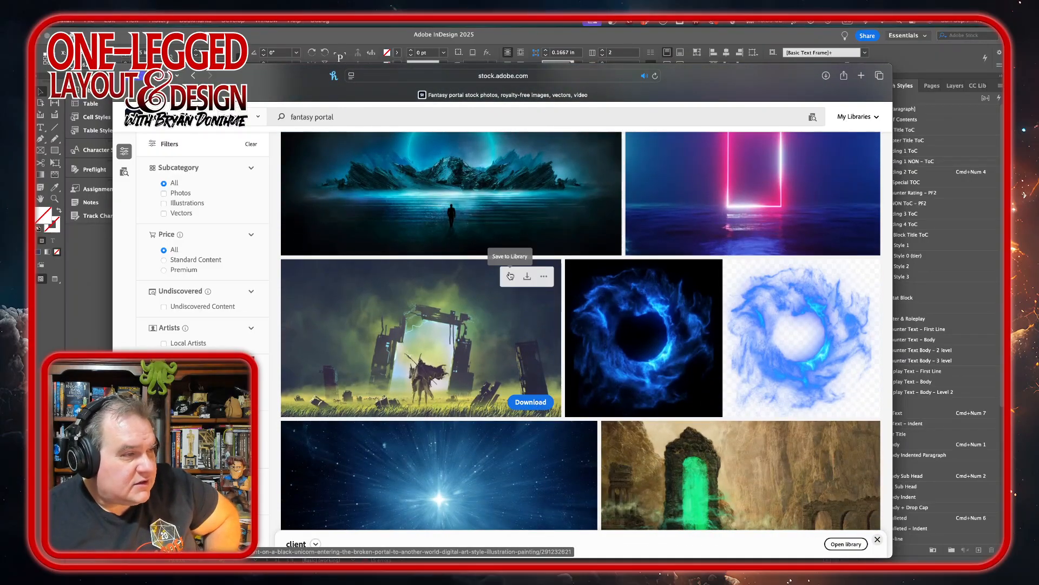
Download the image of the green portal among cliff ruins and open AdobeStock_458936354.jpeg in Photoshop.
scroll(499, 359, down, 3)
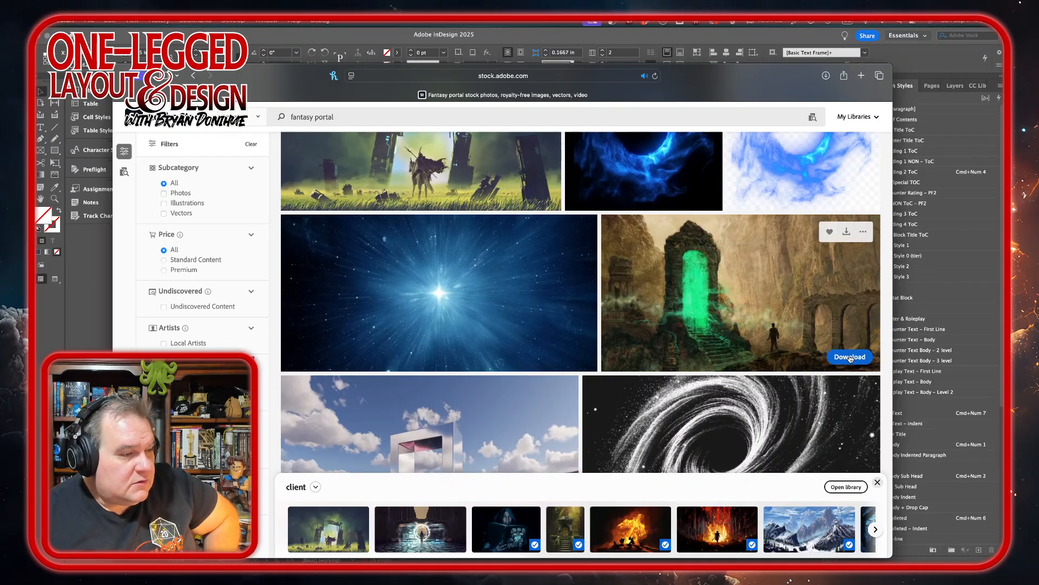
click(850, 357)
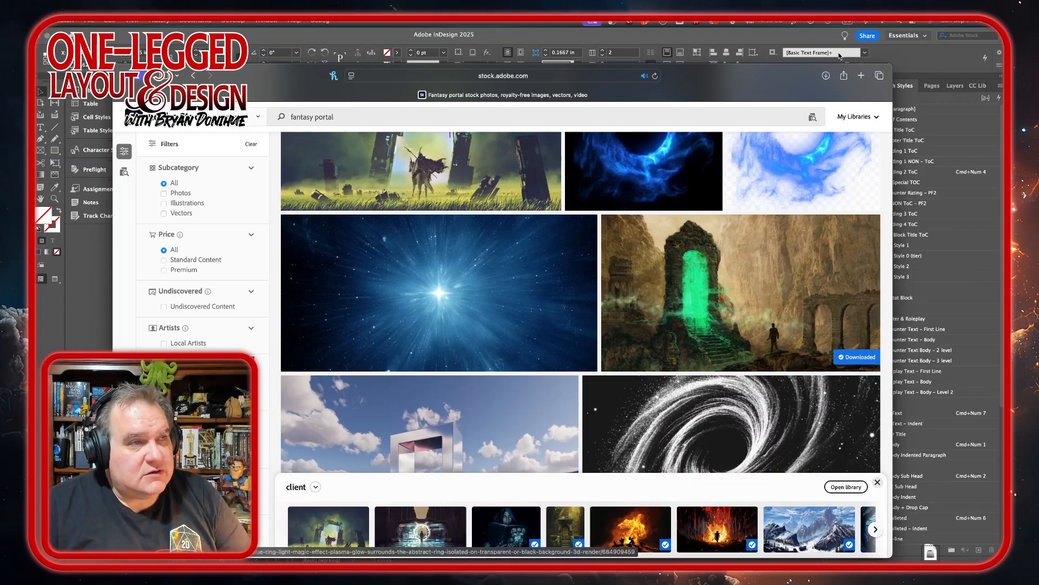
click(825, 77)
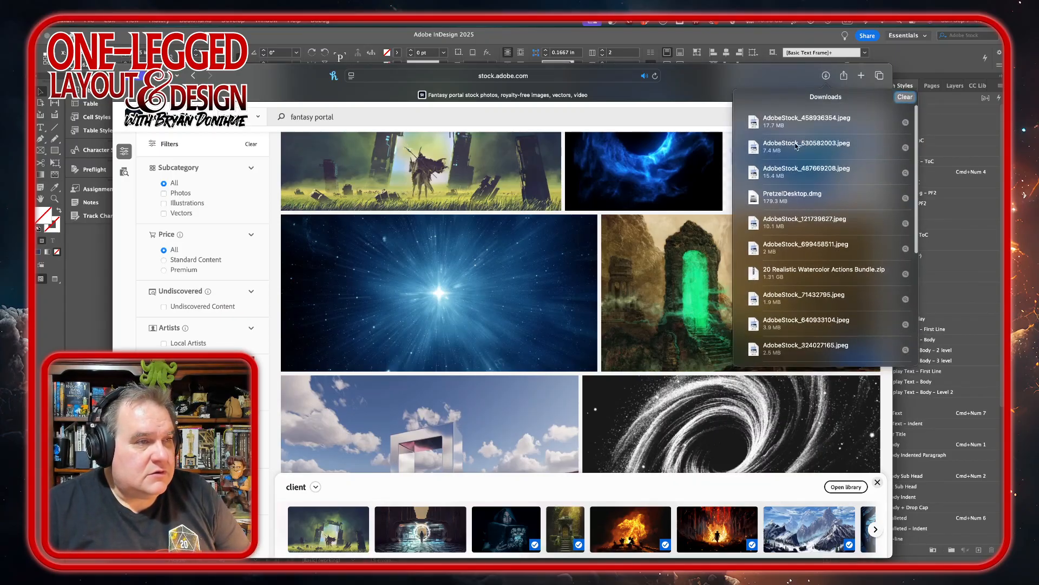
double_click(802, 127)
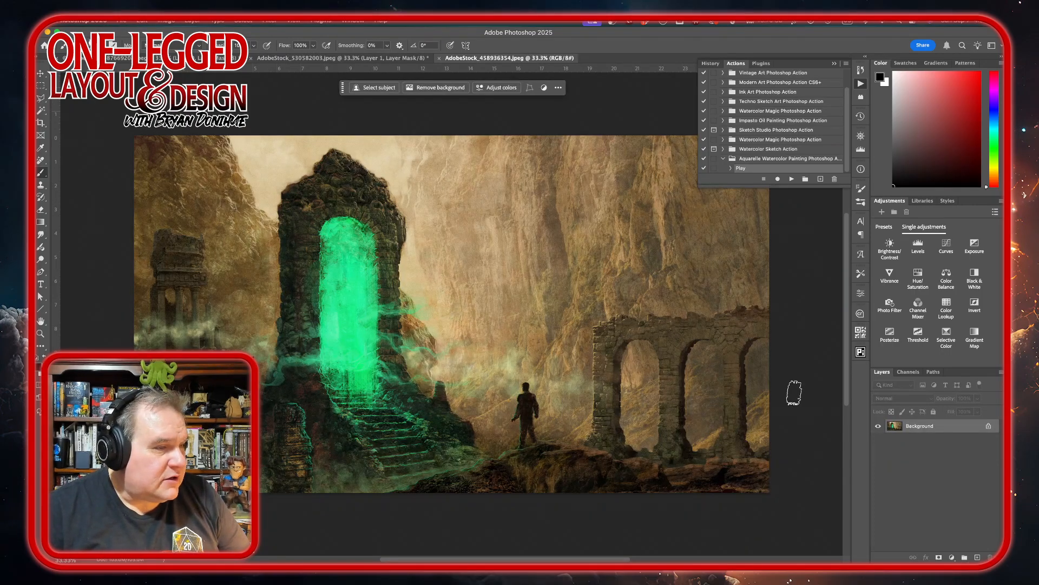
Convert the portal image's locked background into a regular layer and add a layer mask to it.
click(988, 425)
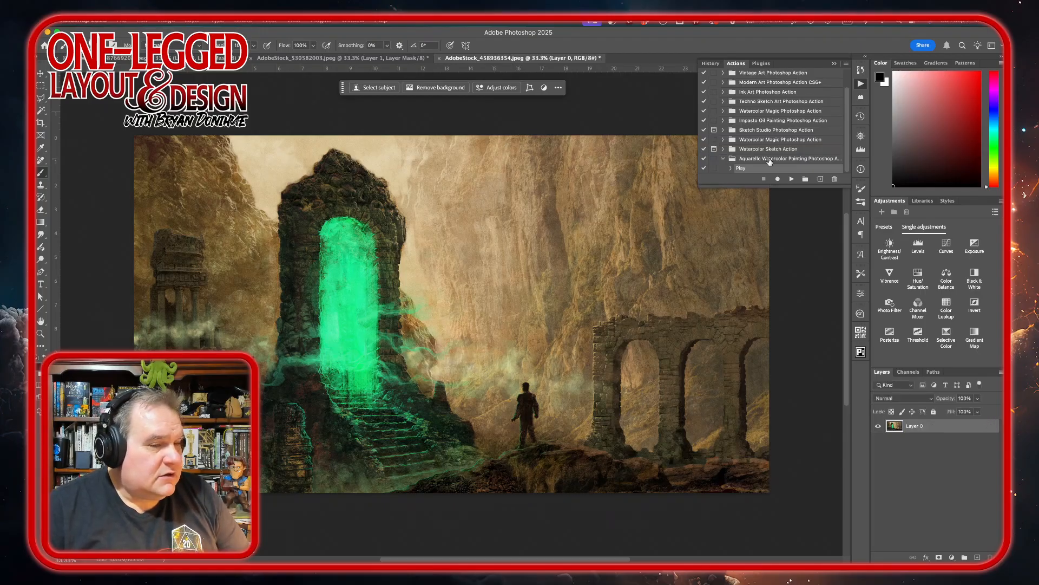
click(939, 557)
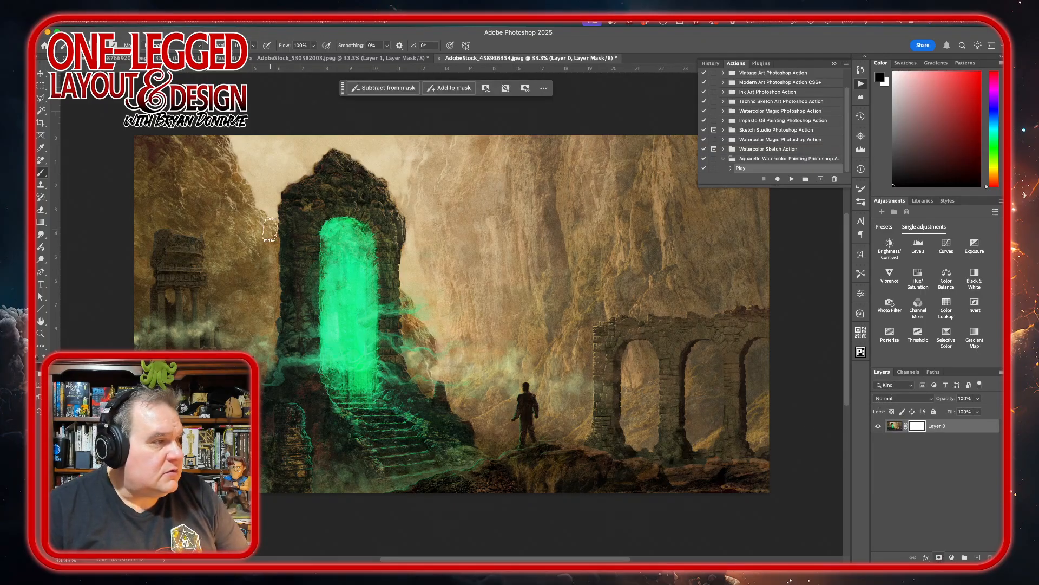
Switch to InDesign to check the open space beneath the text on the Adventure Hooks page.
mouse_move(290, 561)
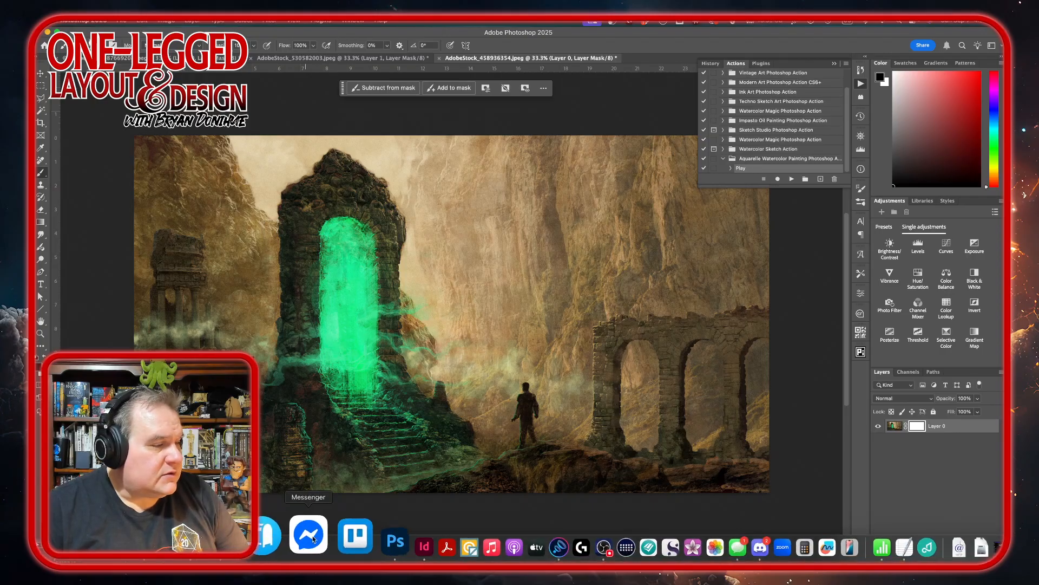
click(370, 535)
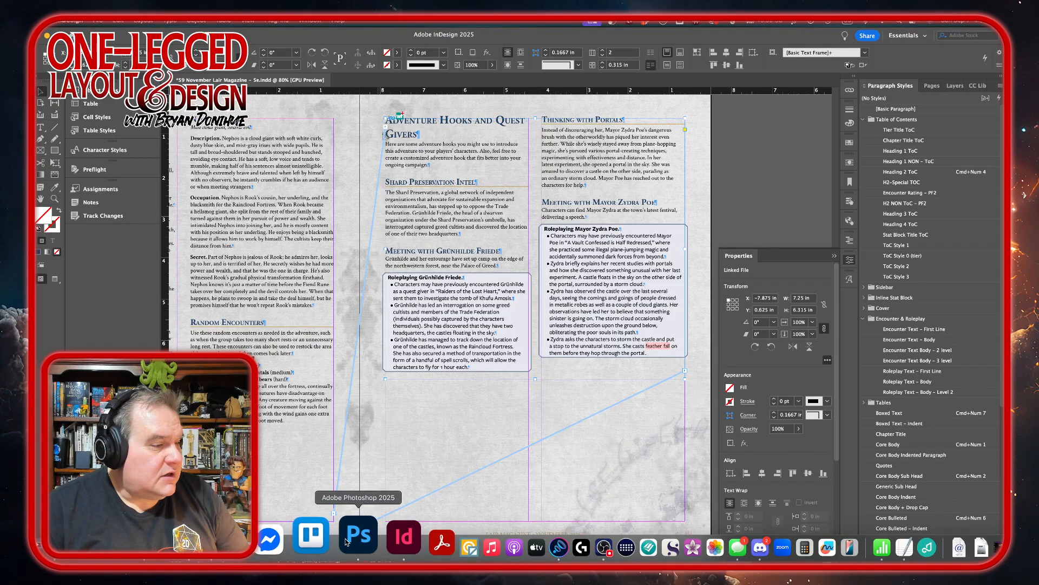
Switch to Photoshop and paint a rough, ragged edge on the layer mask to hide the strip along the portal image's top.
click(349, 538)
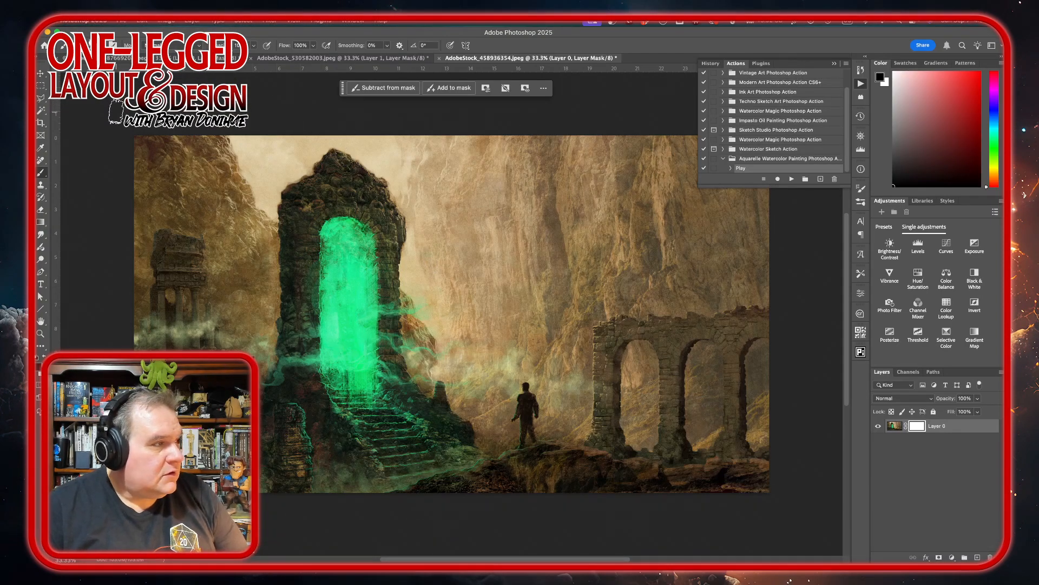
mouse_move(143, 122)
mouse_down()
mouse_move(415, 128)
mouse_move(389, 124)
mouse_move(714, 130)
mouse_up()
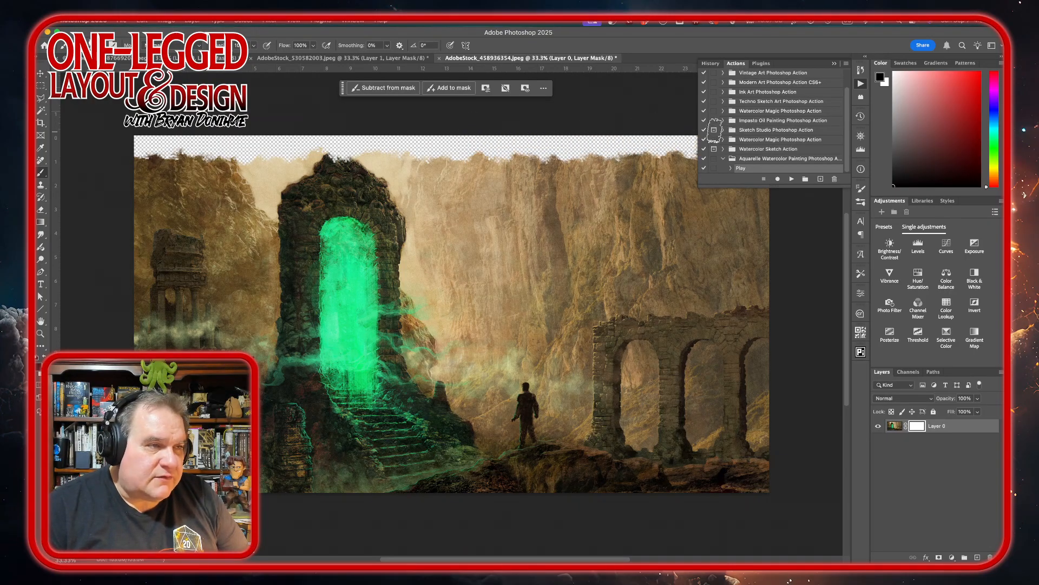
click(861, 83)
drag(754, 139, 546, 117)
mouse_move(447, 118)
mouse_down()
mouse_move(503, 124)
mouse_move(468, 138)
mouse_move(558, 138)
mouse_up()
drag(316, 145, 313, 139)
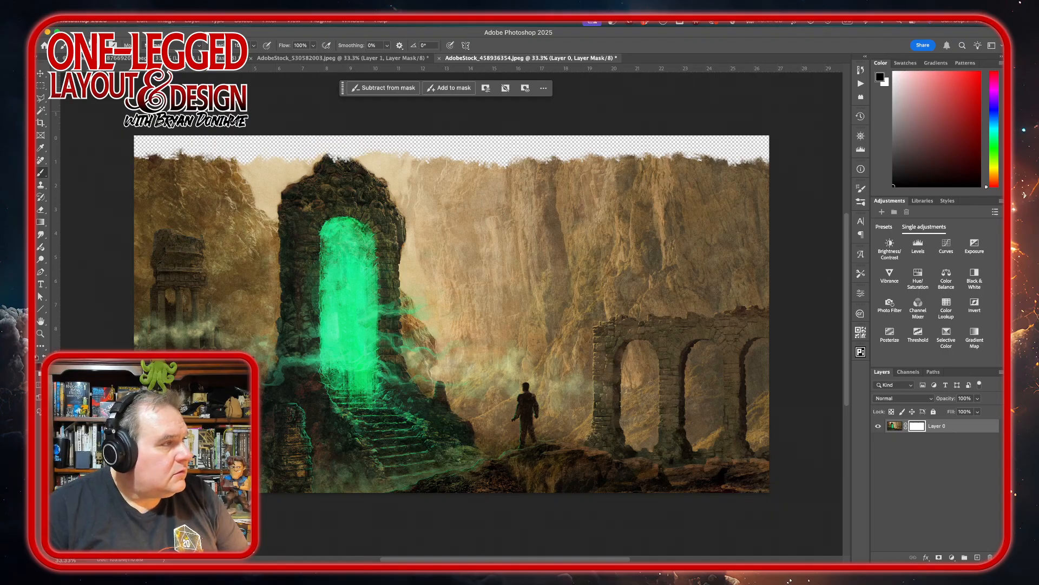
click(40, 73)
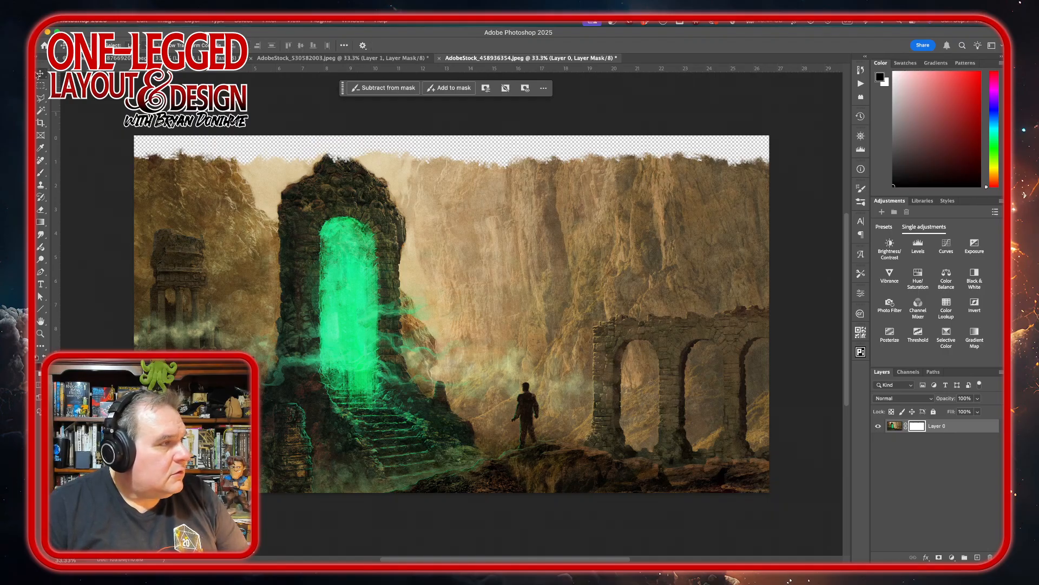
Export the masked portal image as a transparent PNG at 33% scale, named masked-AdobeStock_458936354.png, into the Artwork folder.
click(120, 23)
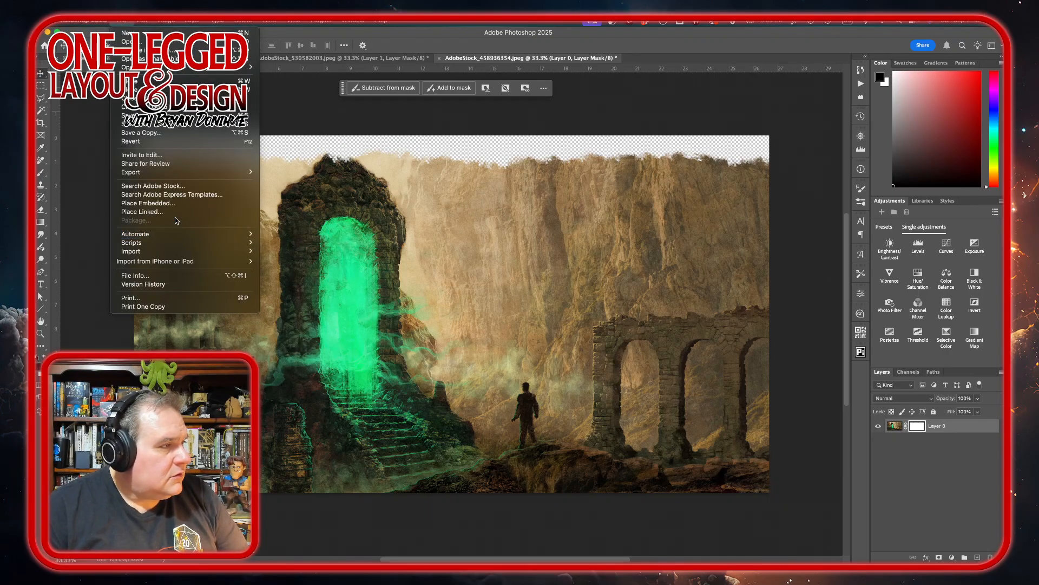
mouse_move(173, 174)
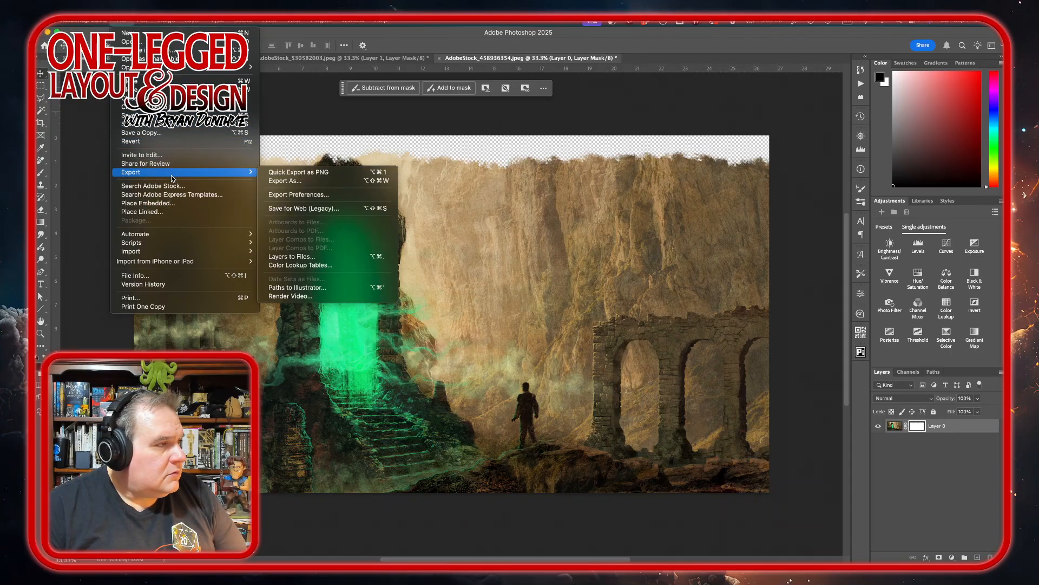
click(313, 182)
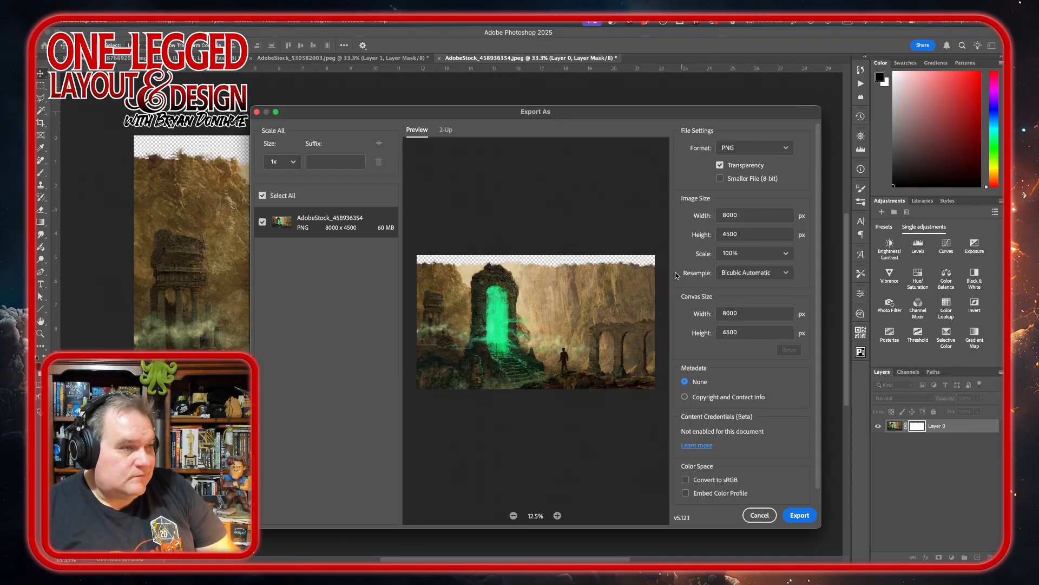
click(788, 254)
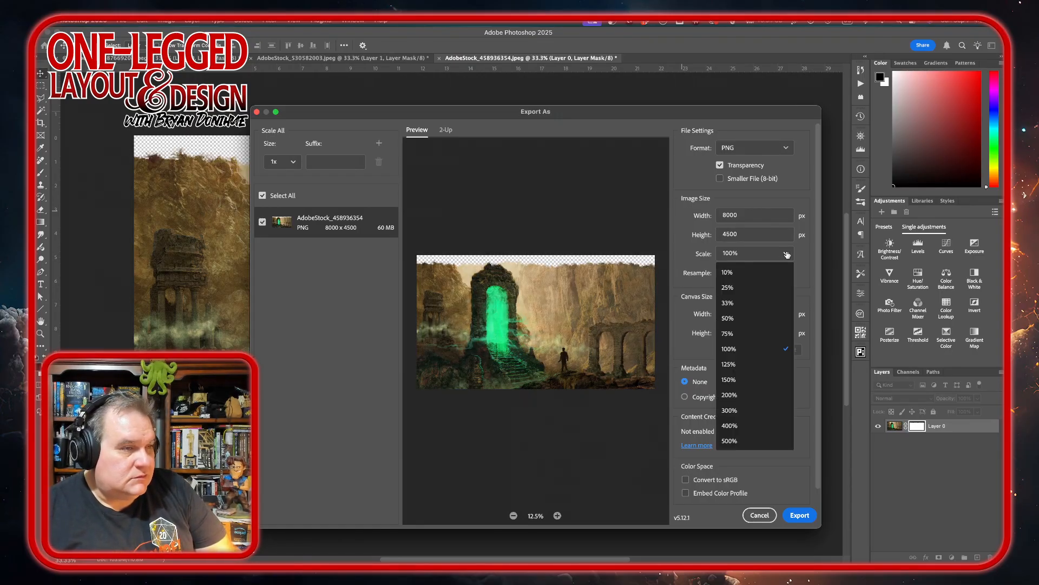
click(756, 304)
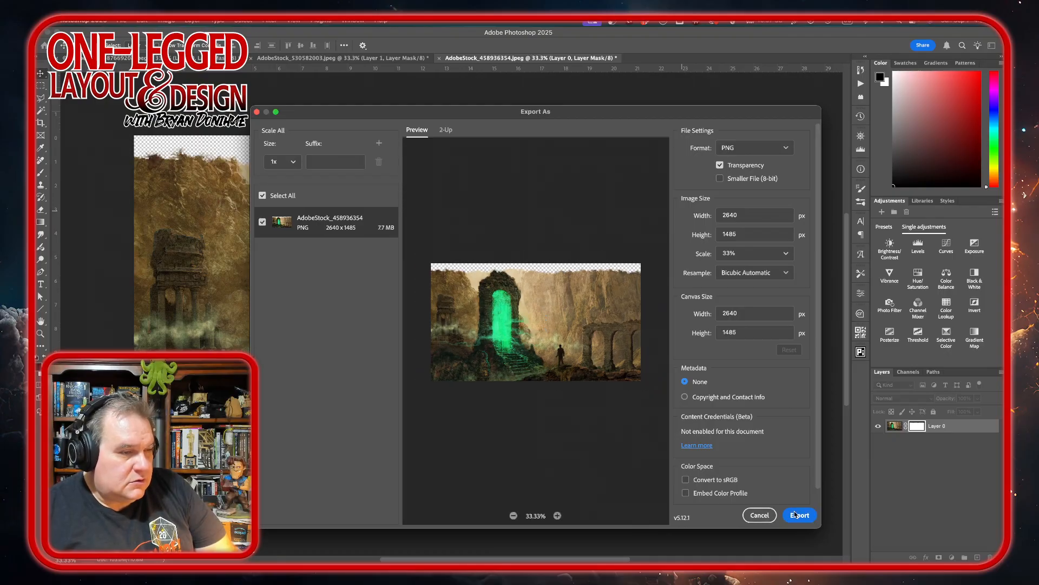
click(795, 514)
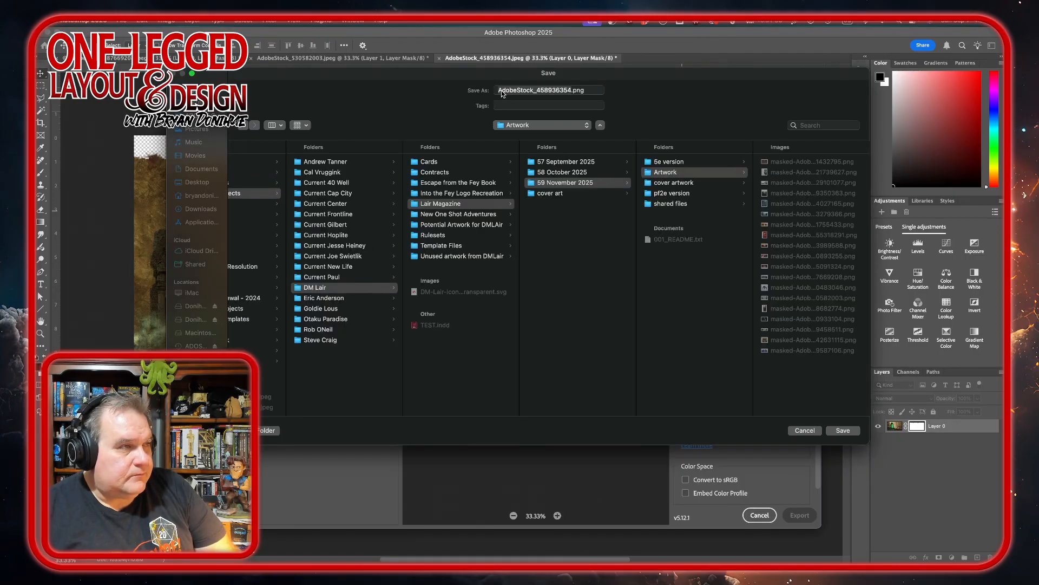
click(502, 93)
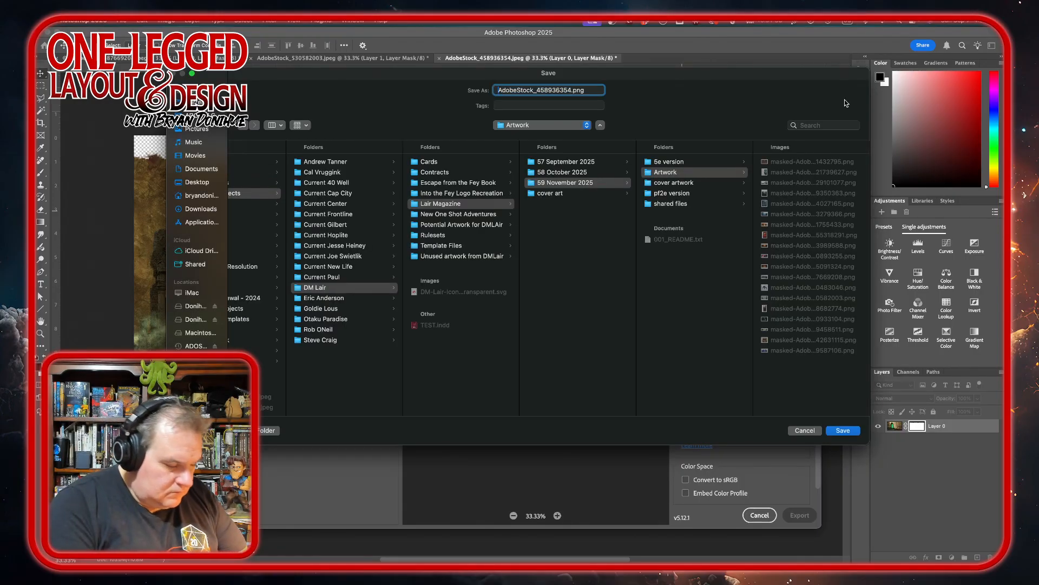
key(Return)
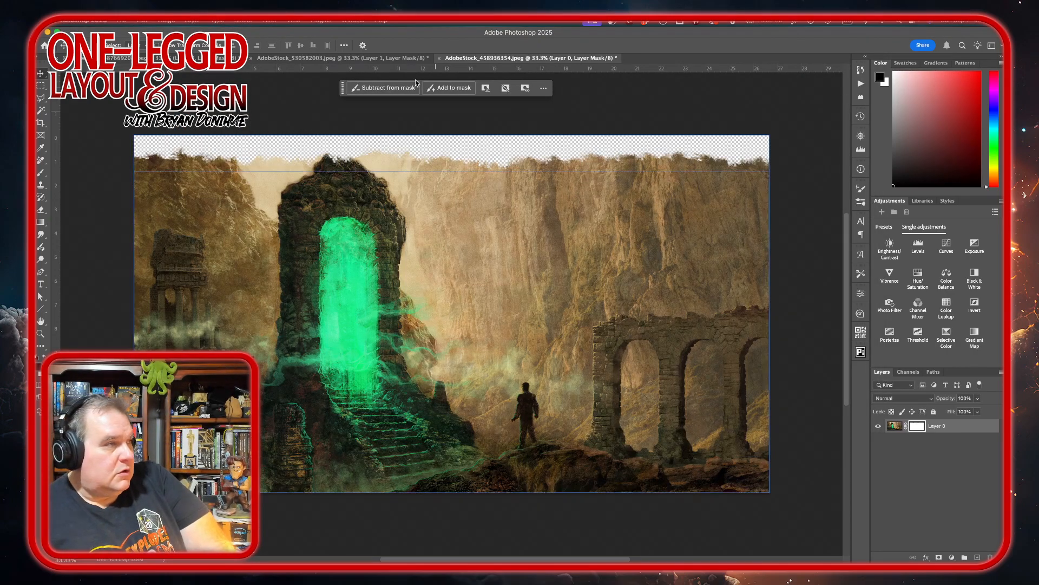
Switch to InDesign and place masked-AdobeStock_458936354.png from the Artwork folder across the Adventure Hooks page's lower half, about 10.47 in wide.
click(374, 545)
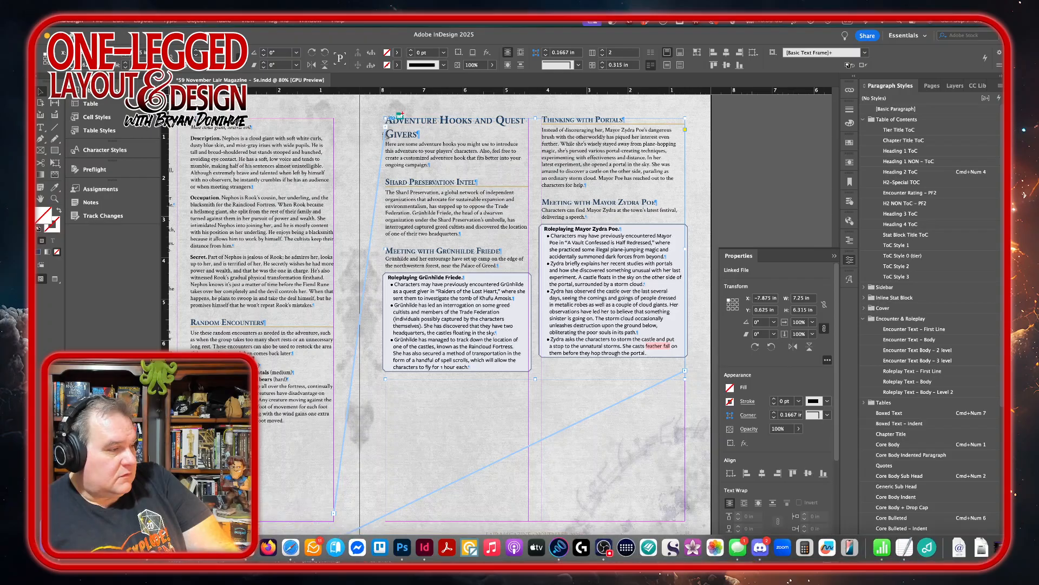
key(super+d)
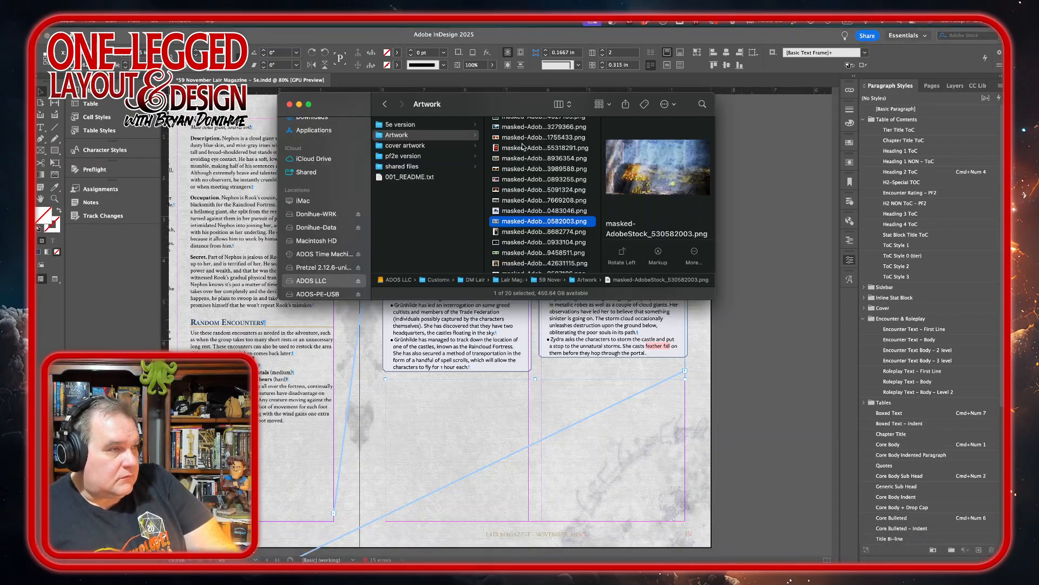
scroll(523, 146, up, 5)
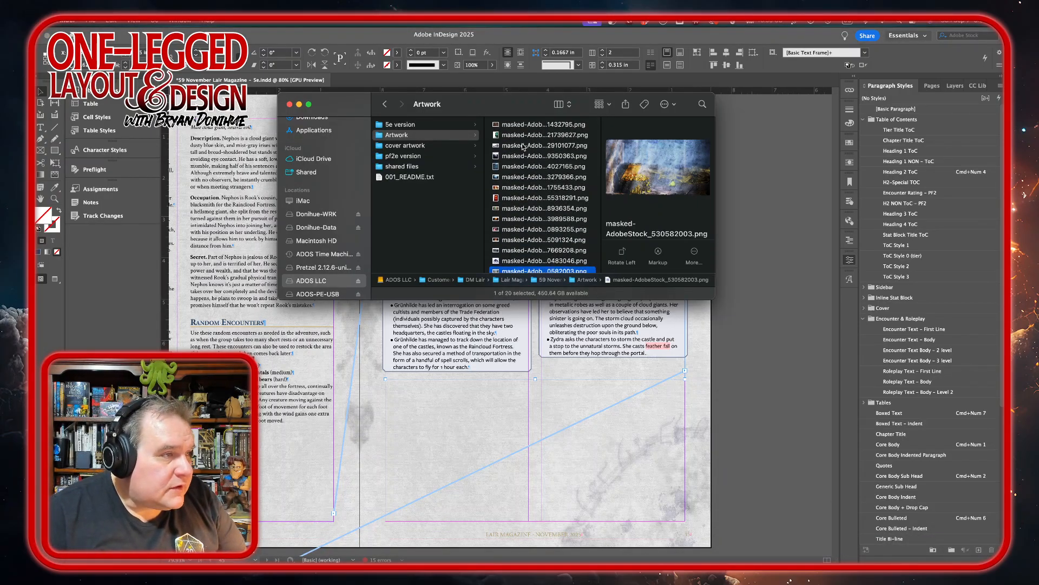
scroll(522, 183, down, 3)
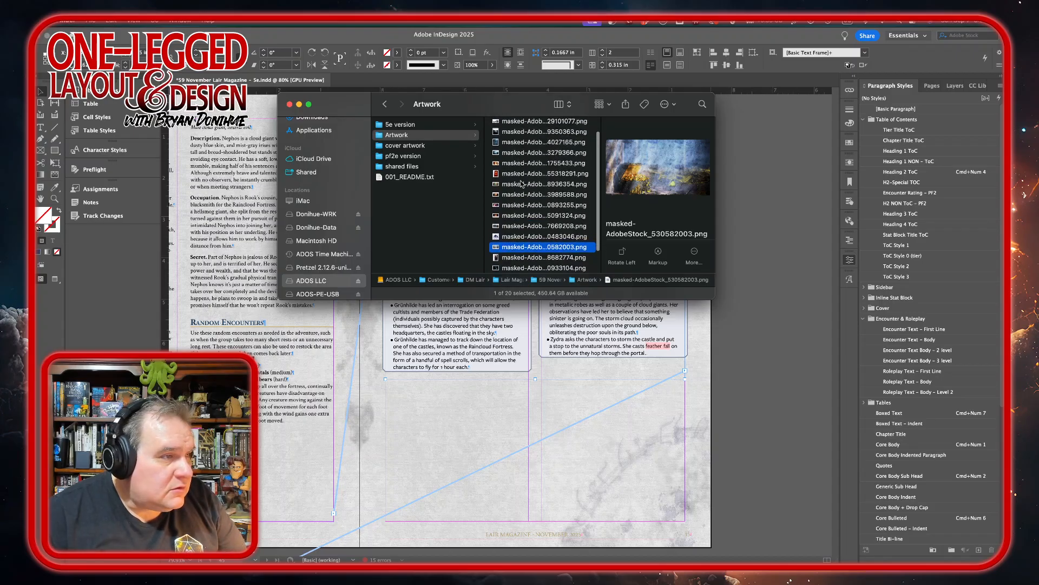
click(512, 170)
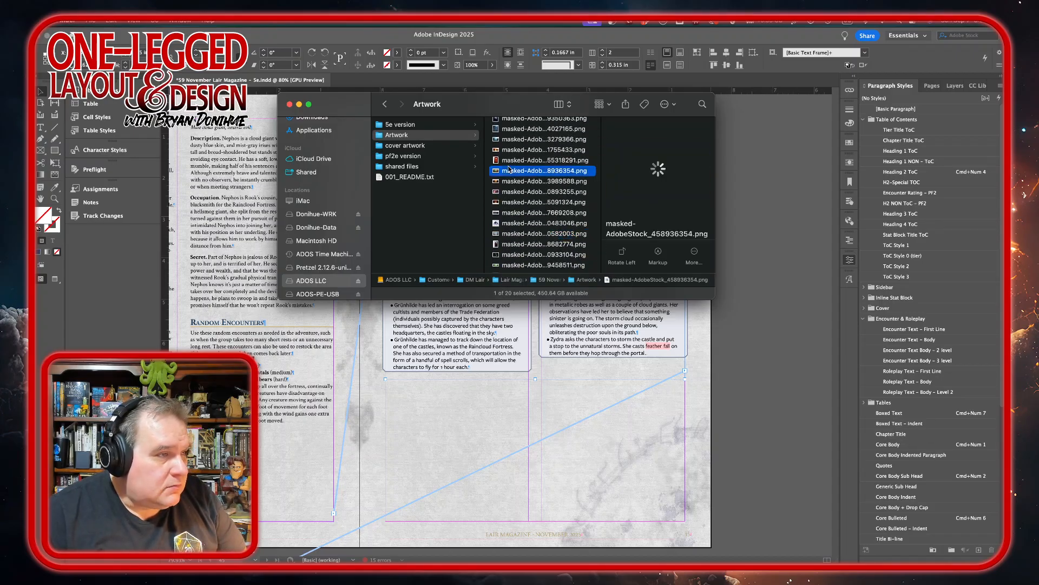
drag(519, 175, 713, 400)
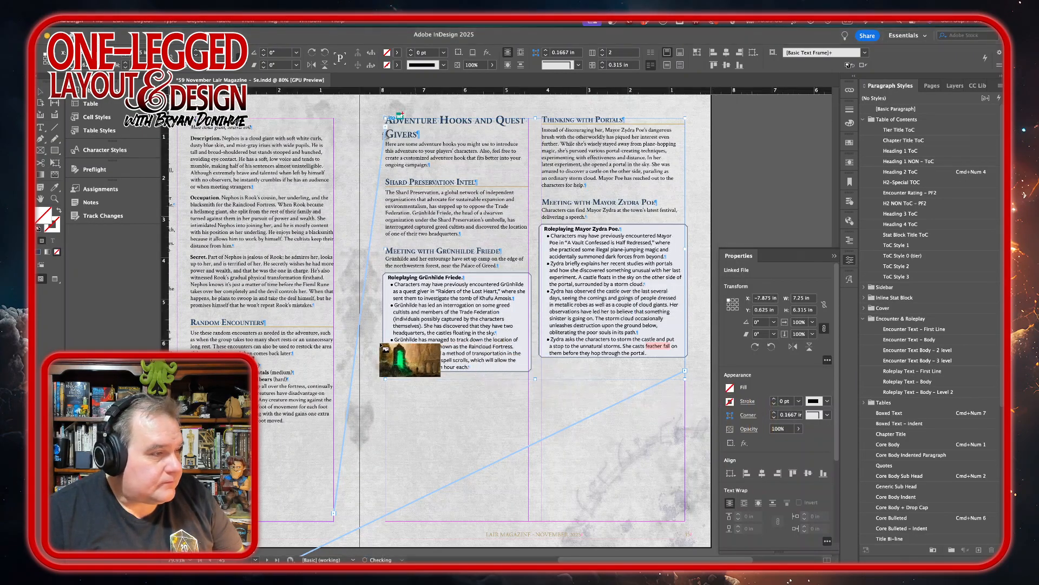
mouse_move(360, 305)
mouse_down()
mouse_move(714, 474)
mouse_move(791, 486)
mouse_up()
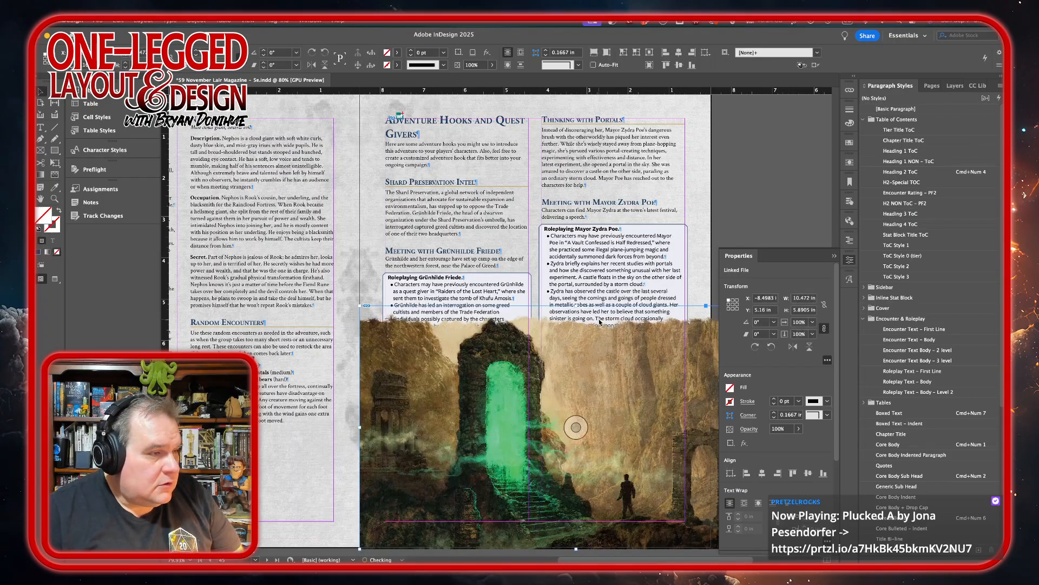
Crop the portal image's frame to the page's right and bottom edges, about 8.5 in wide and 5.84 in high.
scroll(599, 320, down, 5)
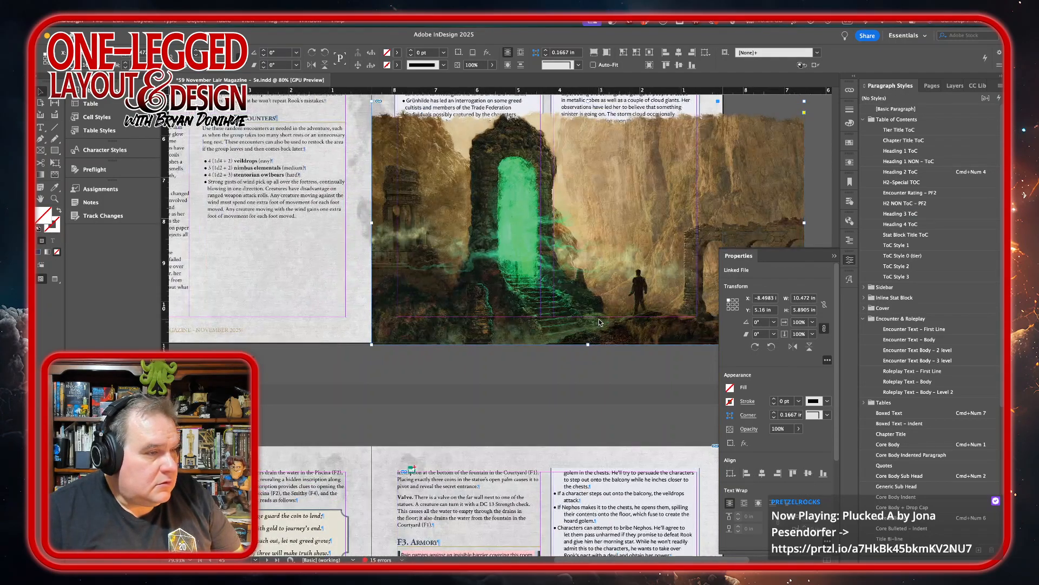
scroll(600, 320, right, 3)
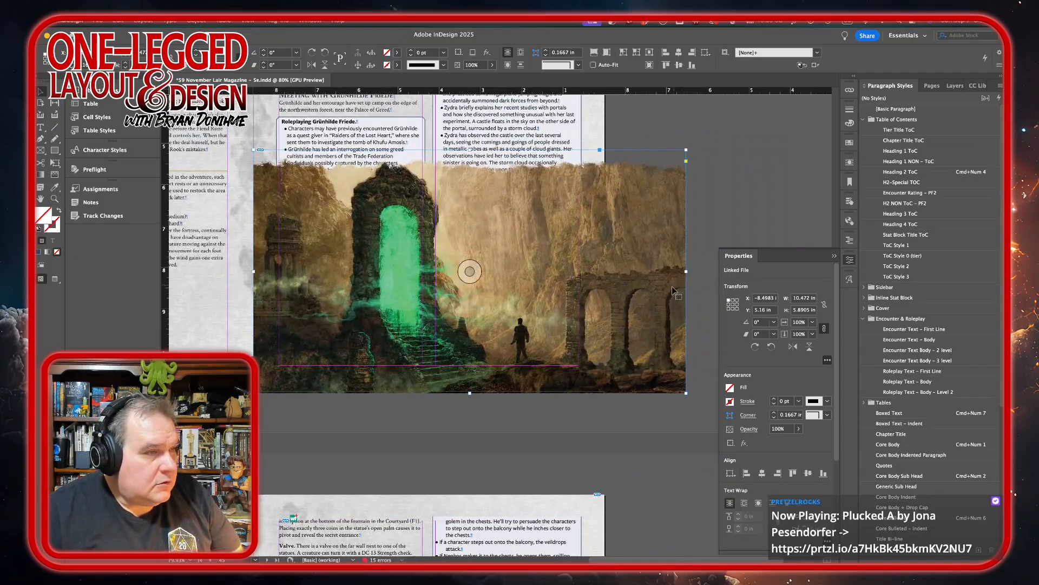
drag(685, 270, 605, 264)
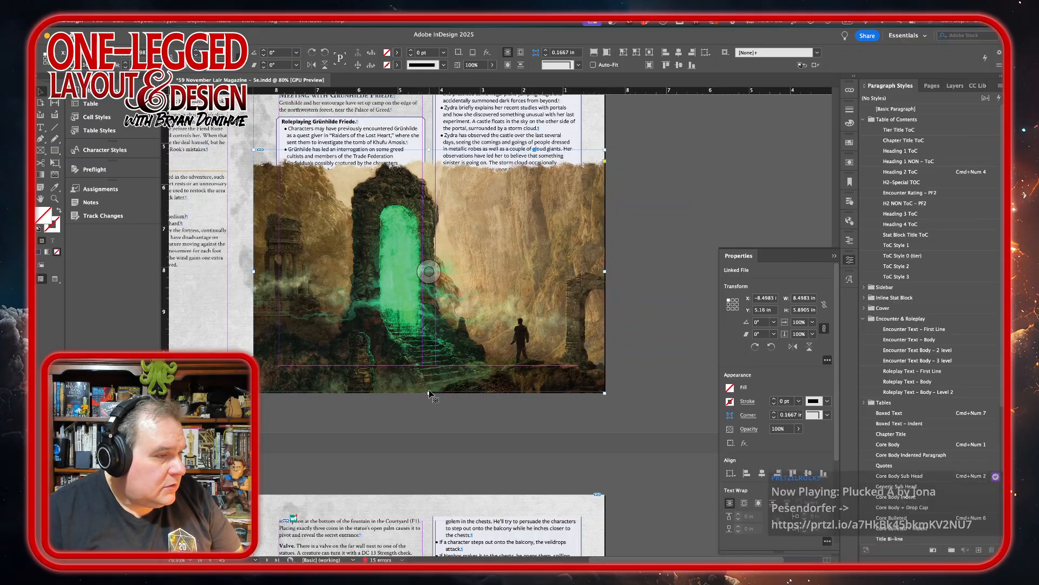
drag(429, 389, 429, 390)
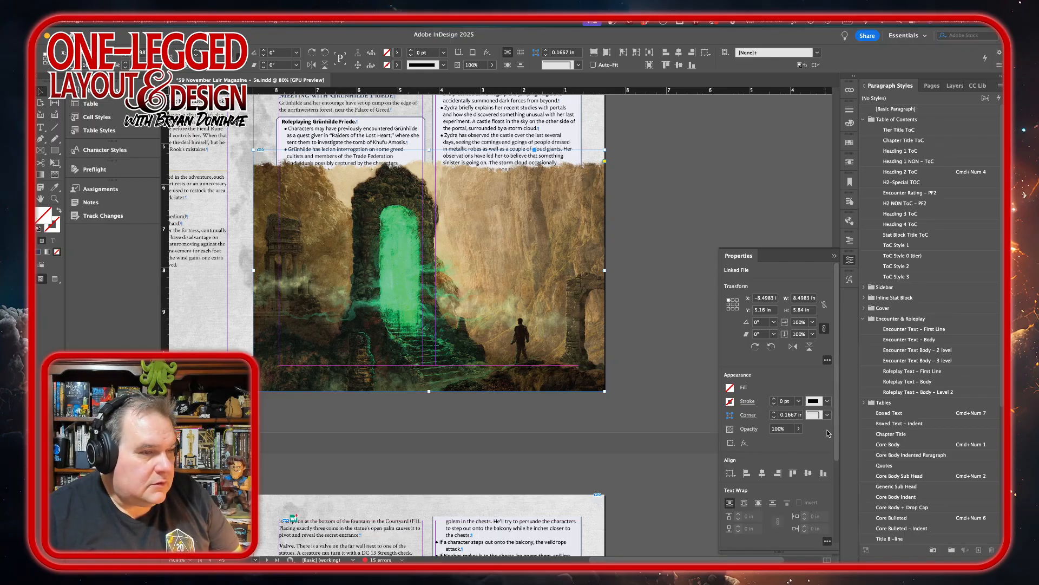
Send the portal image to the back, behind the roleplaying text boxes on the Adventure Hooks page.
scroll(837, 432, down, 3)
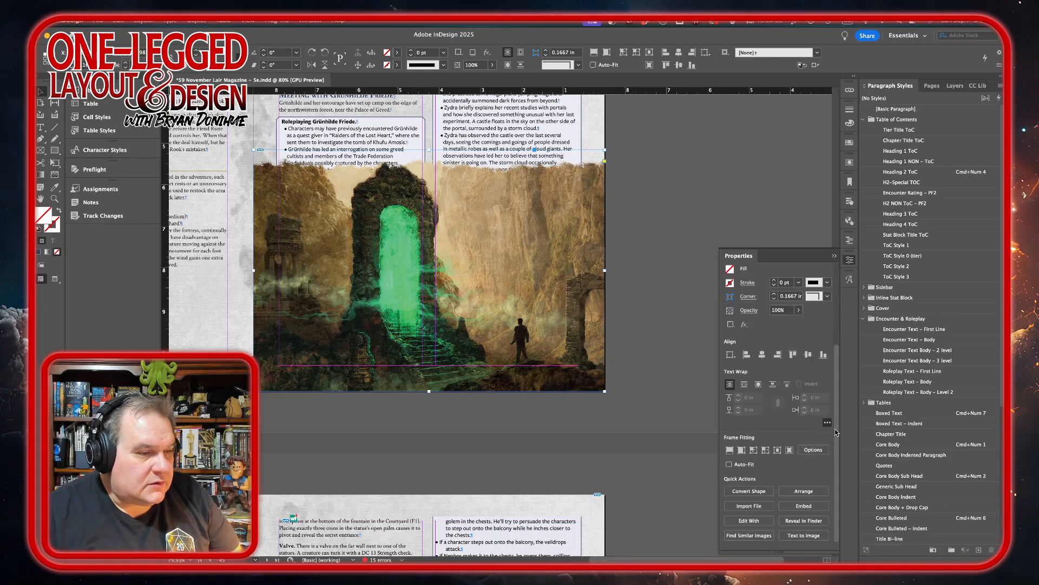
click(822, 495)
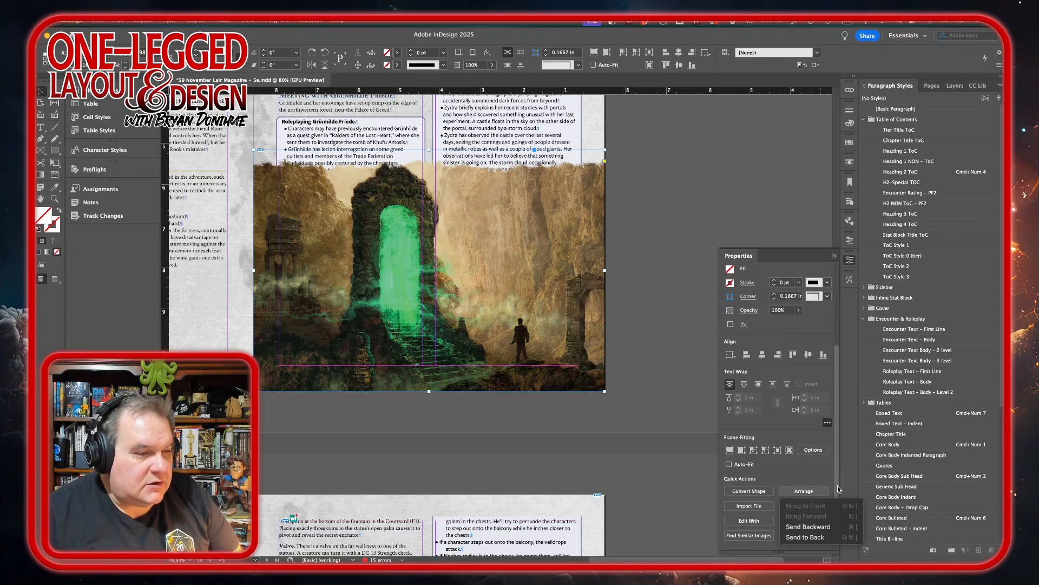
click(818, 537)
scroll(707, 201, down, 8)
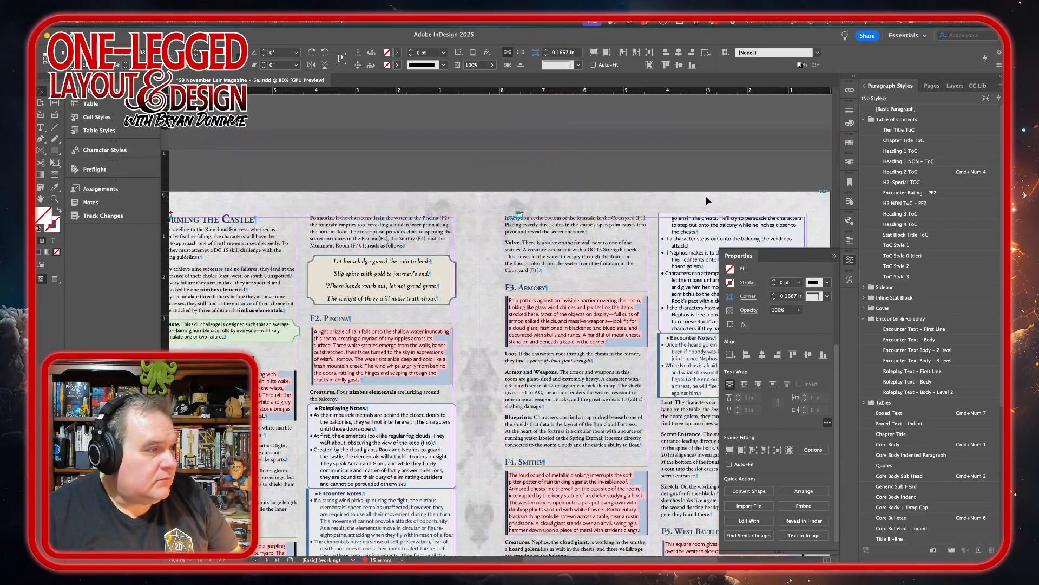
scroll(707, 201, up, 5)
scroll(707, 201, up, 4)
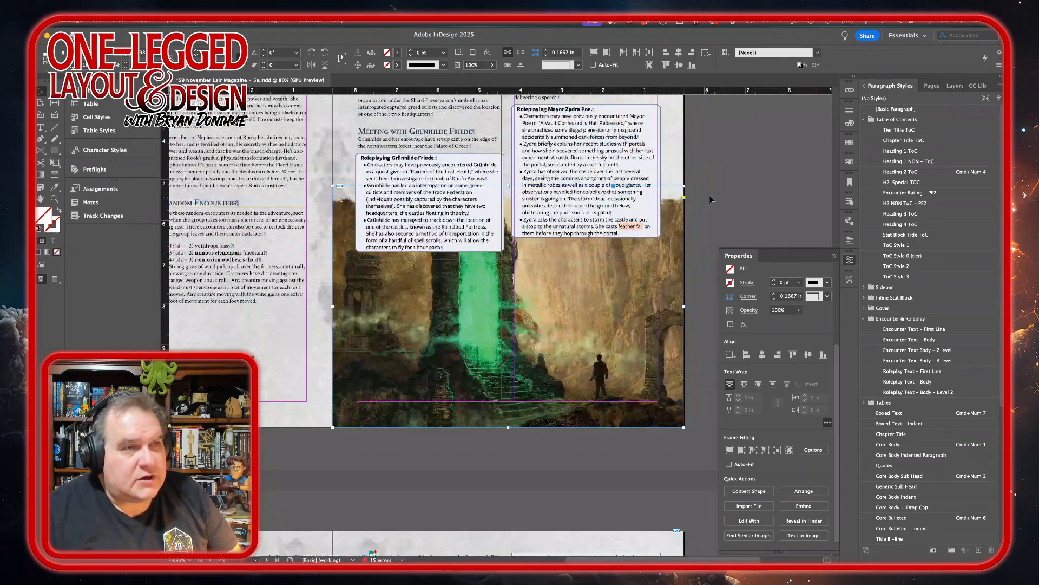
Add a new page directly after the 44–45 spread, ahead of the Storming the Castle page.
click(931, 86)
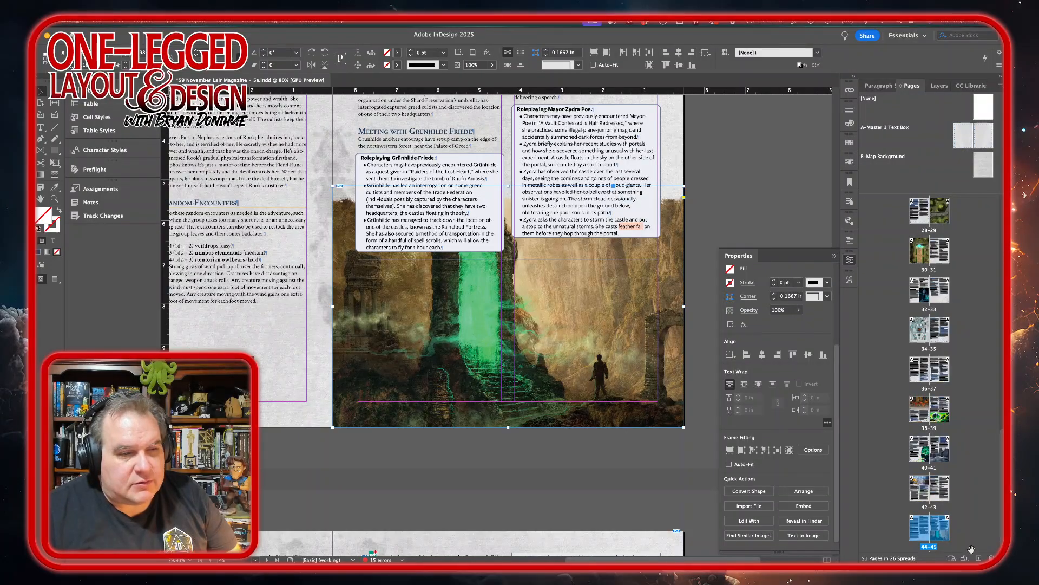
double_click(941, 539)
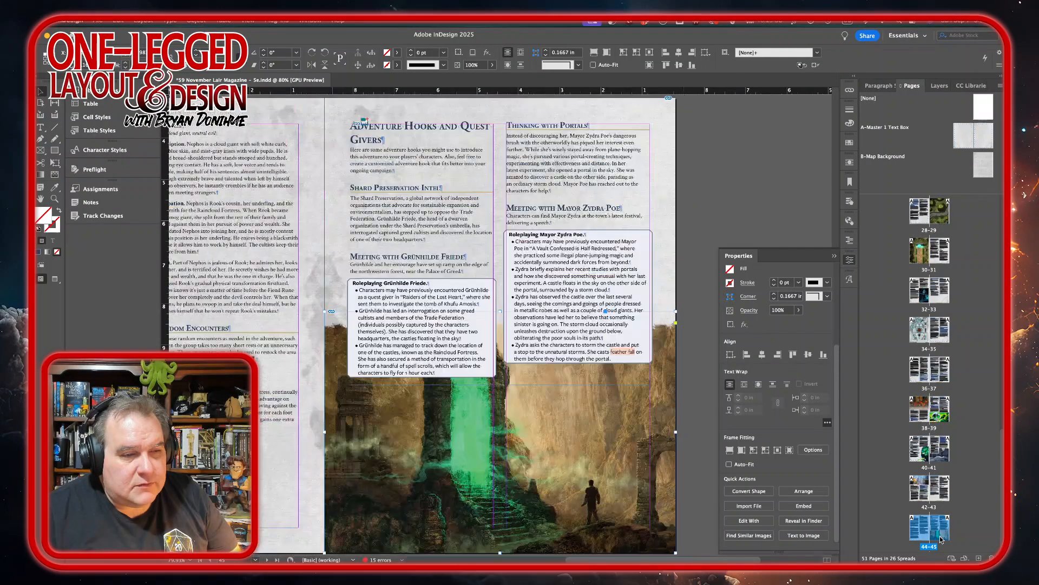
click(979, 557)
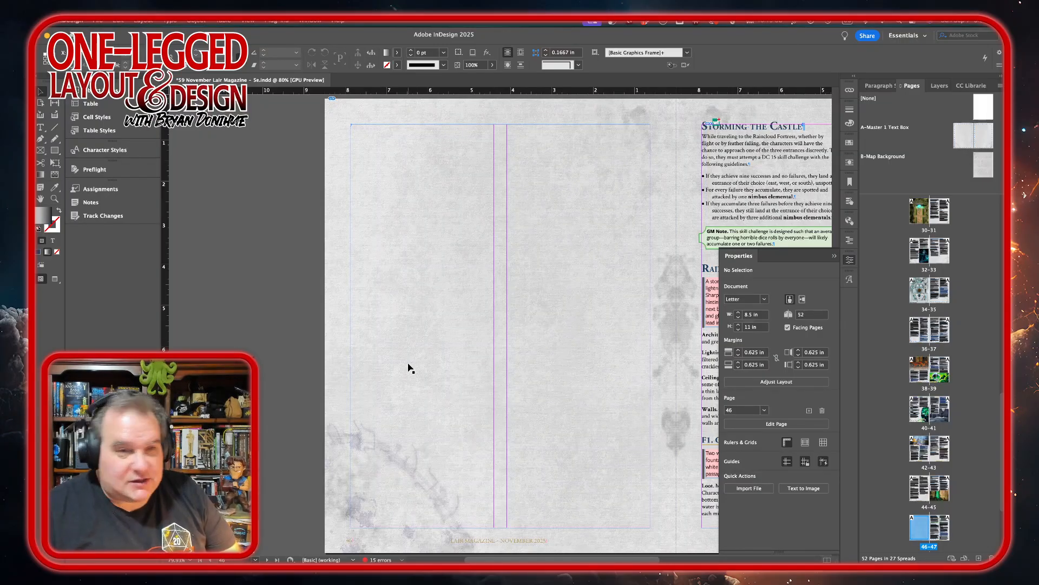
Switch to the Finder, open the shared files folder and preview the Raincloud Fortress, Corrupted Glade and Castle Wolquen GM maps.
mouse_move(404, 563)
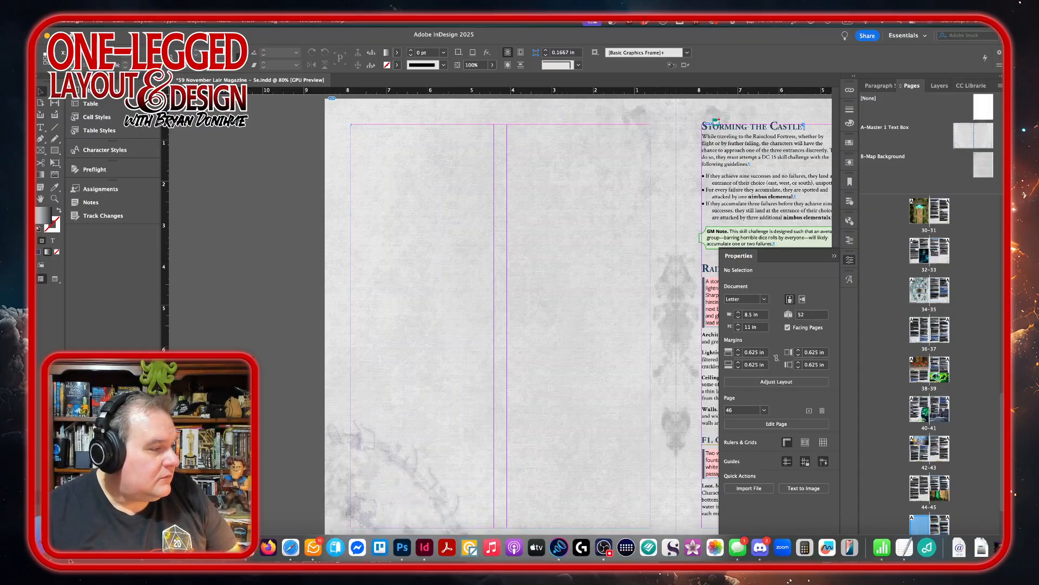
click(46, 547)
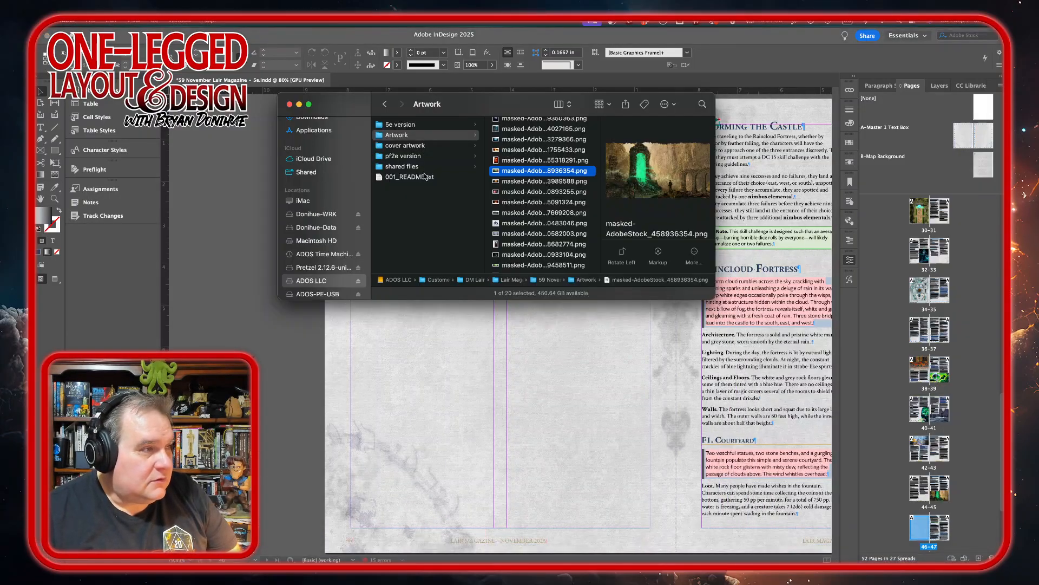
click(407, 166)
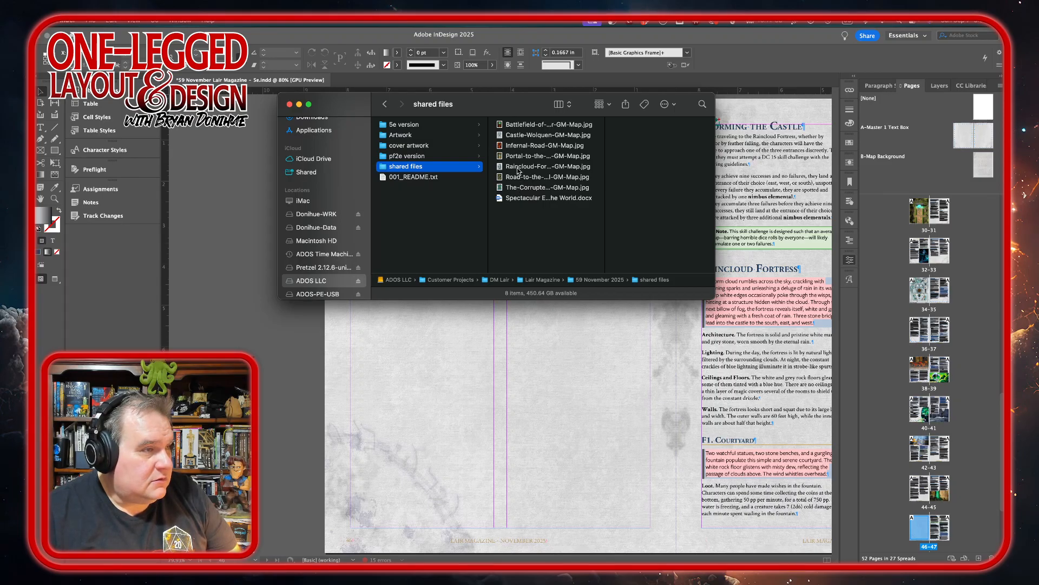
click(517, 167)
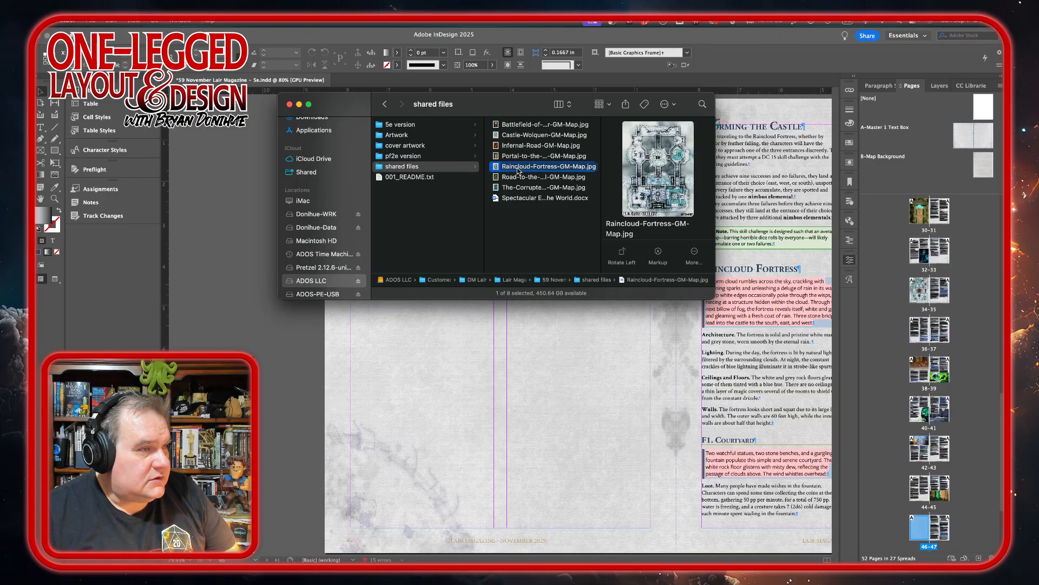
click(521, 188)
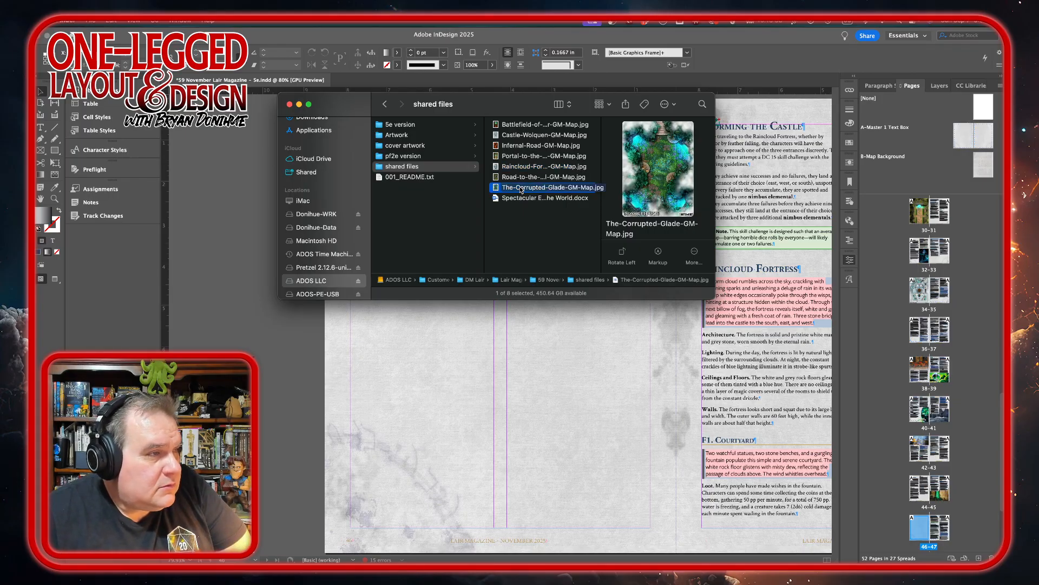
click(517, 137)
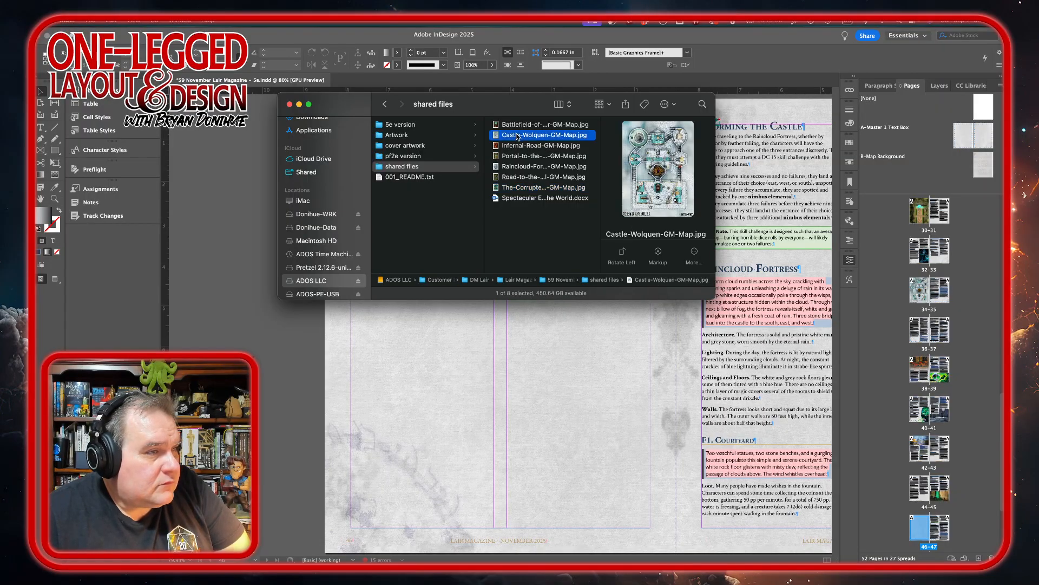
Place Raincloud-Fortress-GM-Map.jpg on the new InDesign page from its upper-left corner, about 8.24 in wide and 10.99 in high.
click(523, 167)
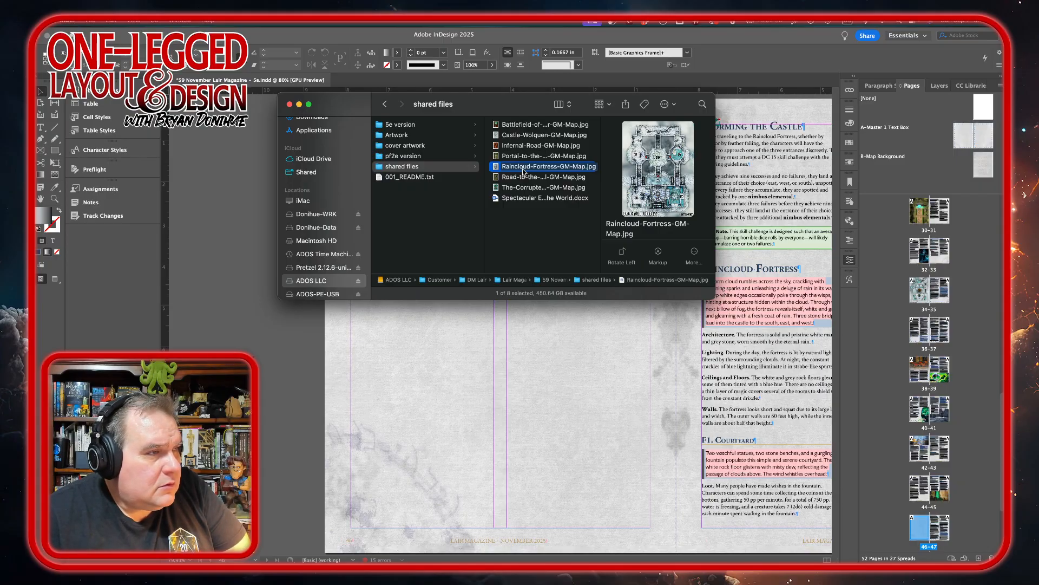
drag(523, 170, 278, 380)
click(279, 337)
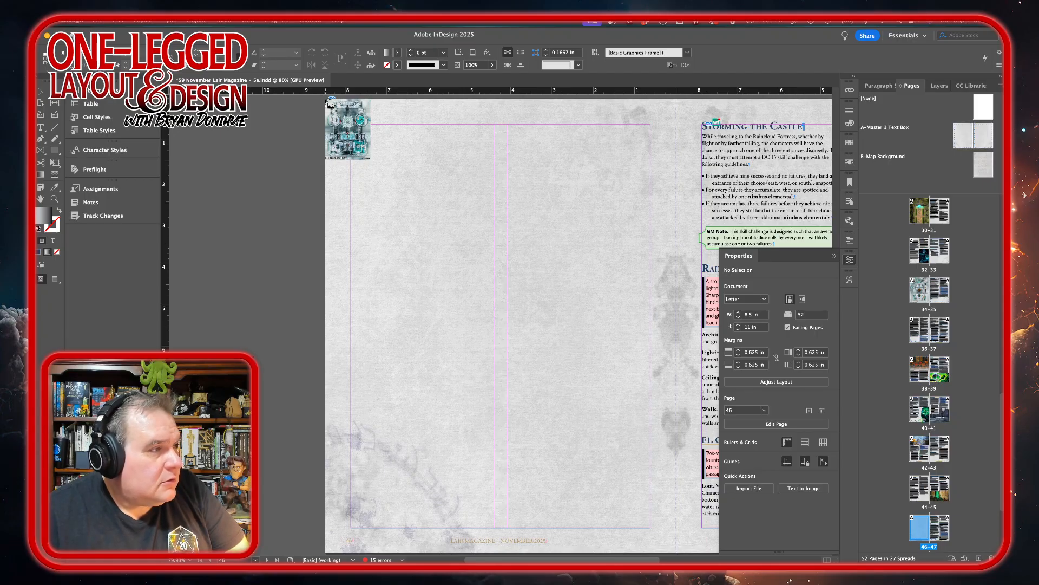
drag(330, 101, 670, 551)
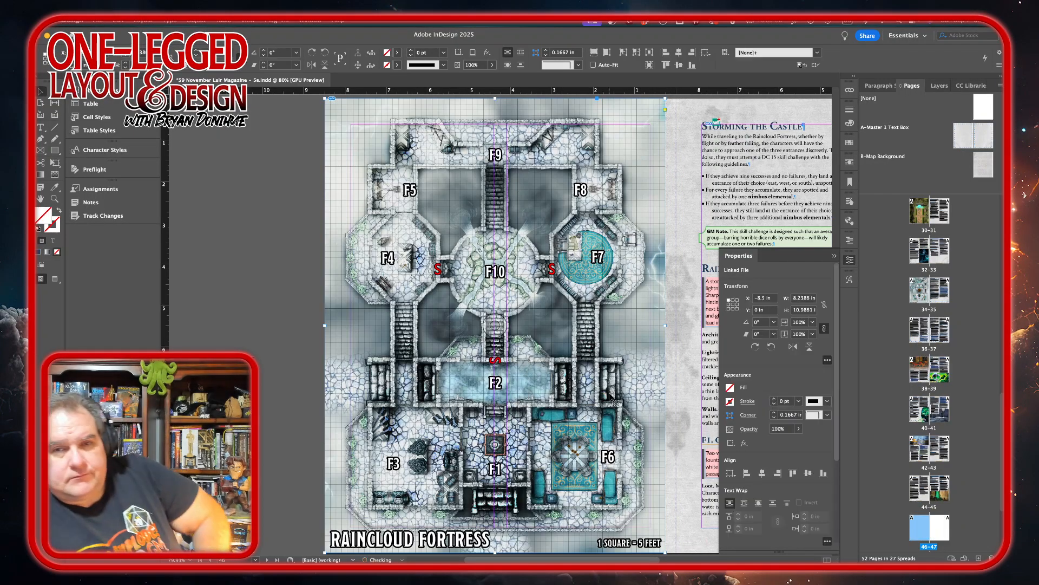
Enlarge the fortress map proportionally to the full page width, about 8.5 in, and crop its frame to the page's top edge.
scroll(610, 398, down, 3)
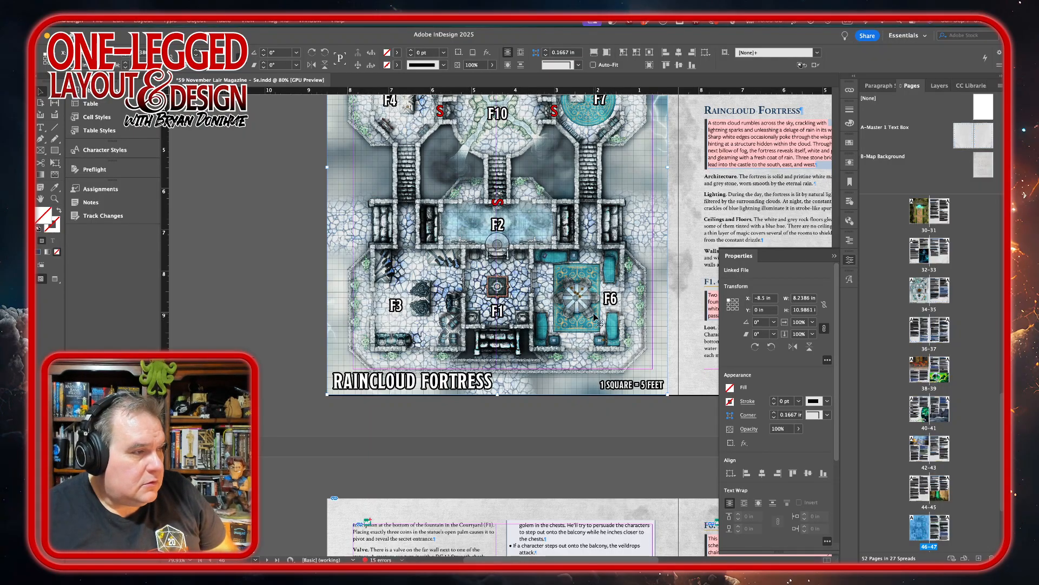
scroll(594, 317, up, 5)
scroll(595, 317, down, 4)
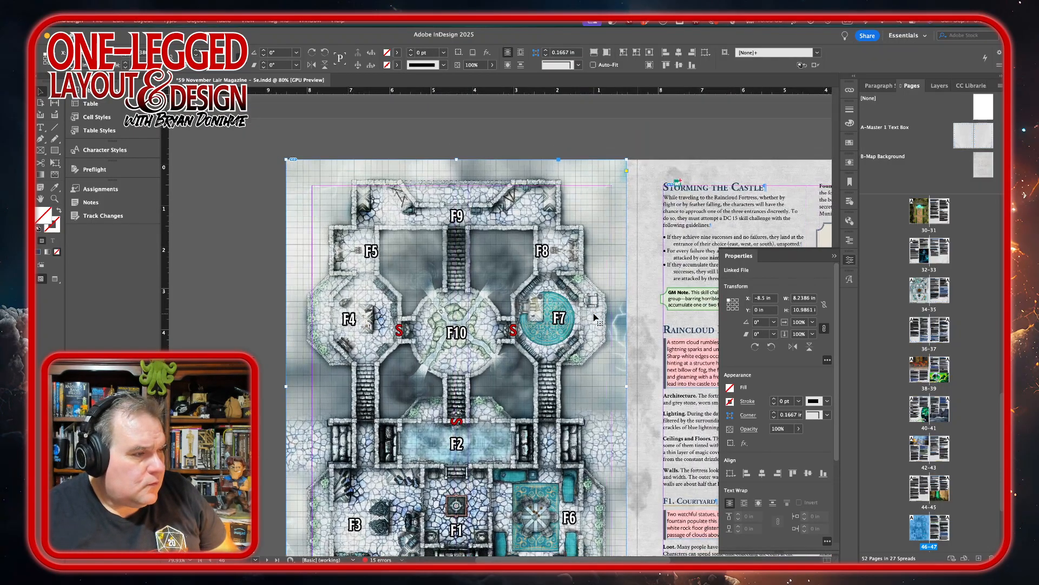
scroll(594, 316, up, 4)
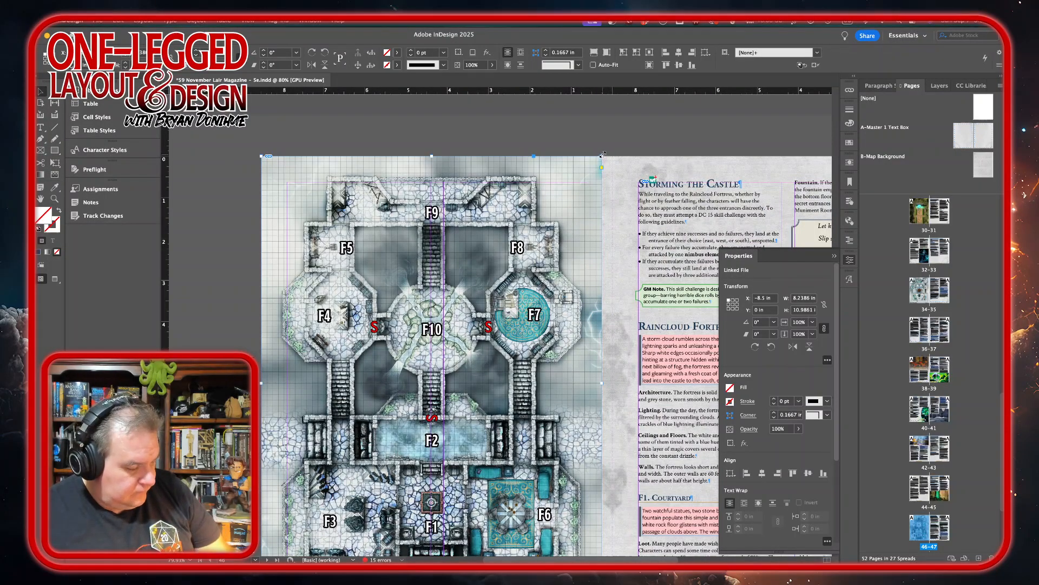
drag(603, 156, 613, 147)
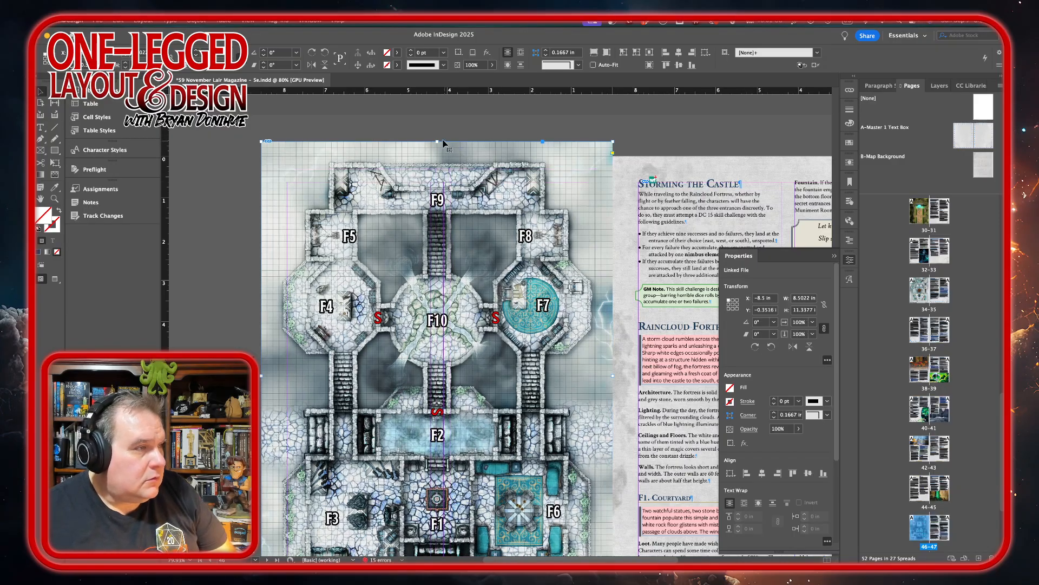
drag(437, 142, 438, 154)
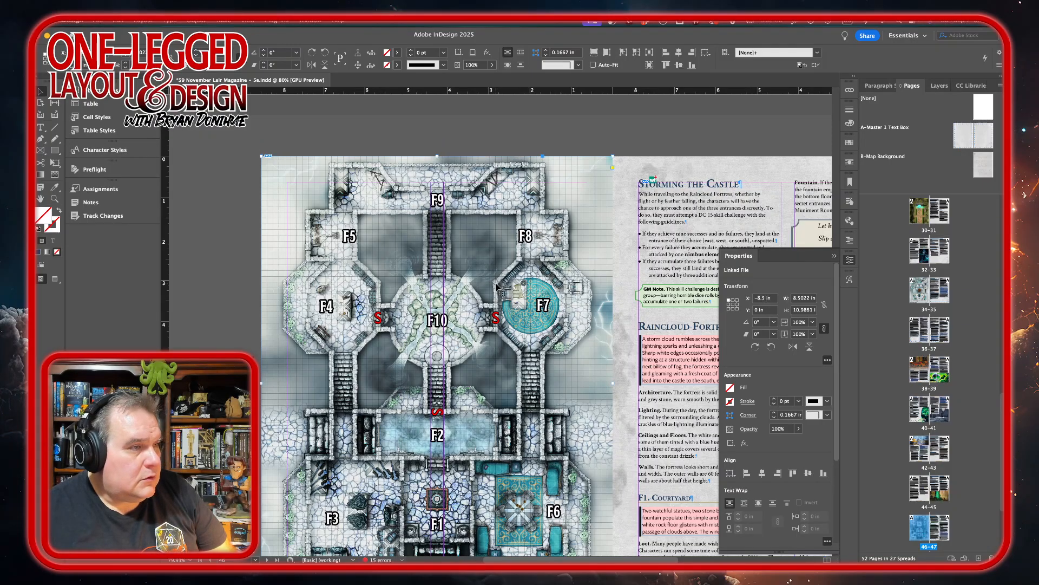
Check how the map fits its page and review the layout of the facing Storming the Castle page.
scroll(497, 287, down, 5)
scroll(497, 287, up, 5)
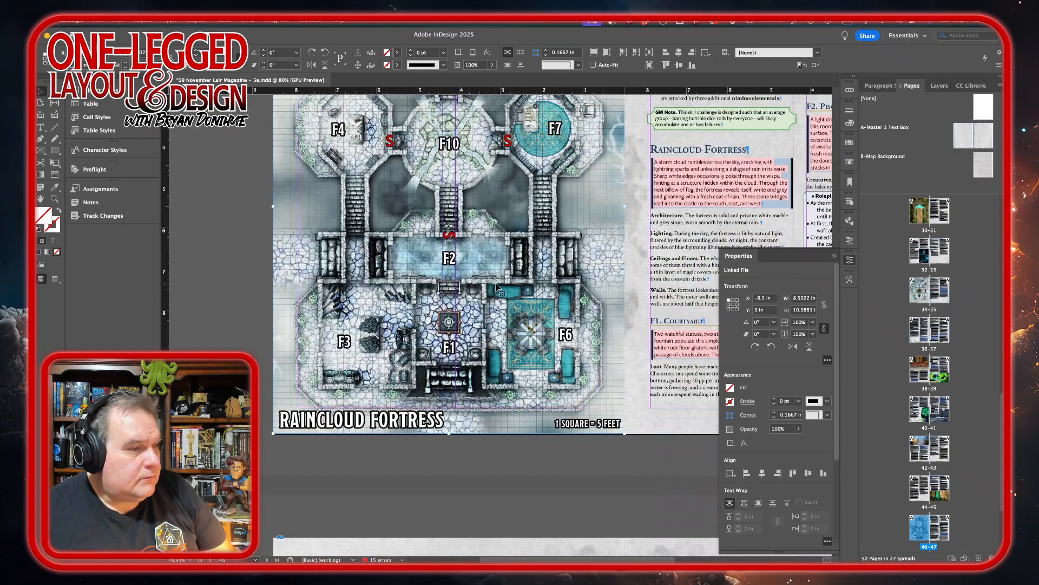
scroll(497, 287, down, 1)
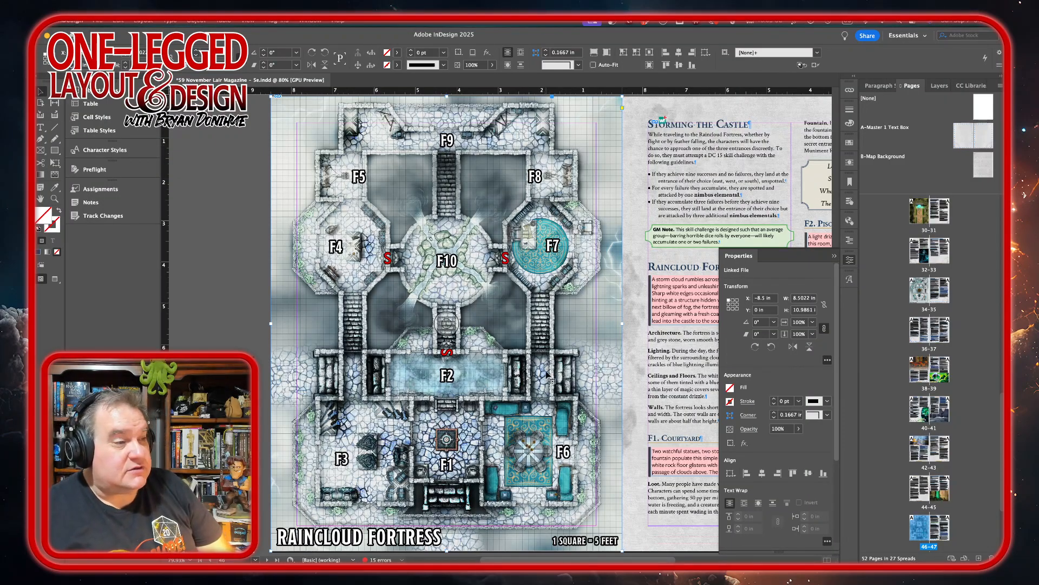
scroll(535, 388, down, 4)
scroll(535, 389, right, 1)
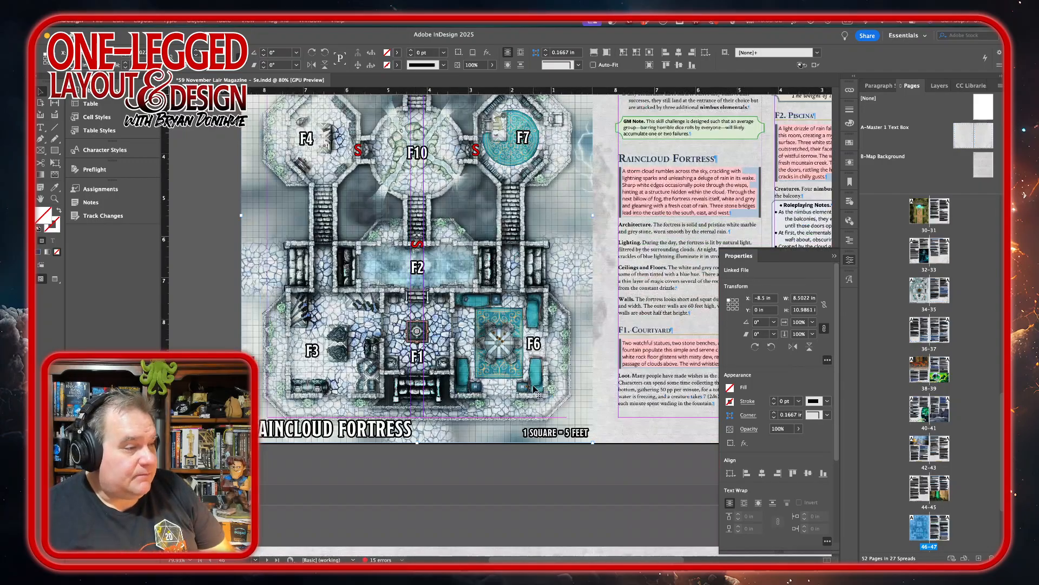
scroll(535, 388, up, 4)
scroll(535, 389, right, 1)
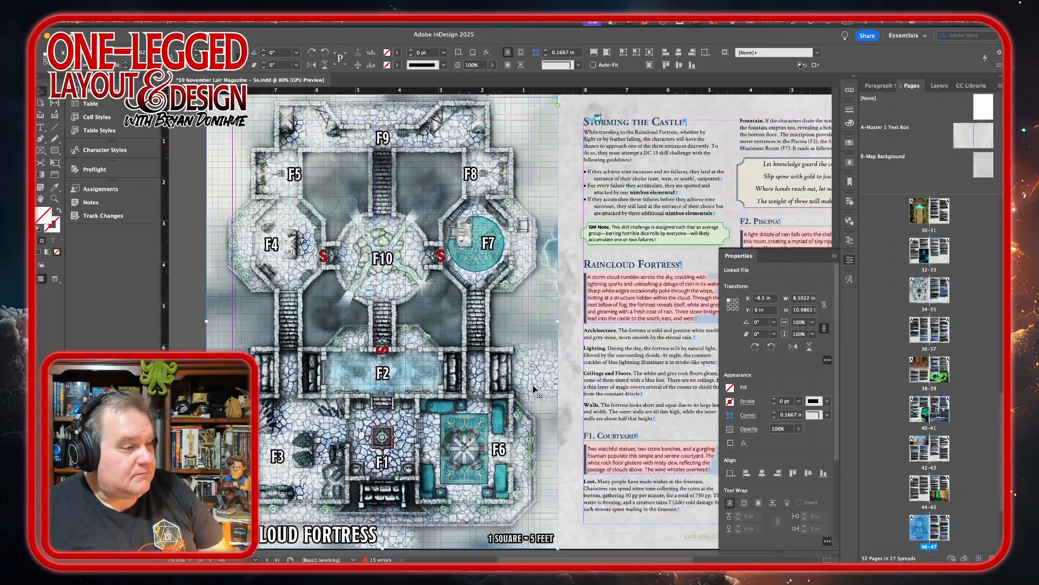
scroll(535, 389, right, 5)
scroll(535, 389, up, 1)
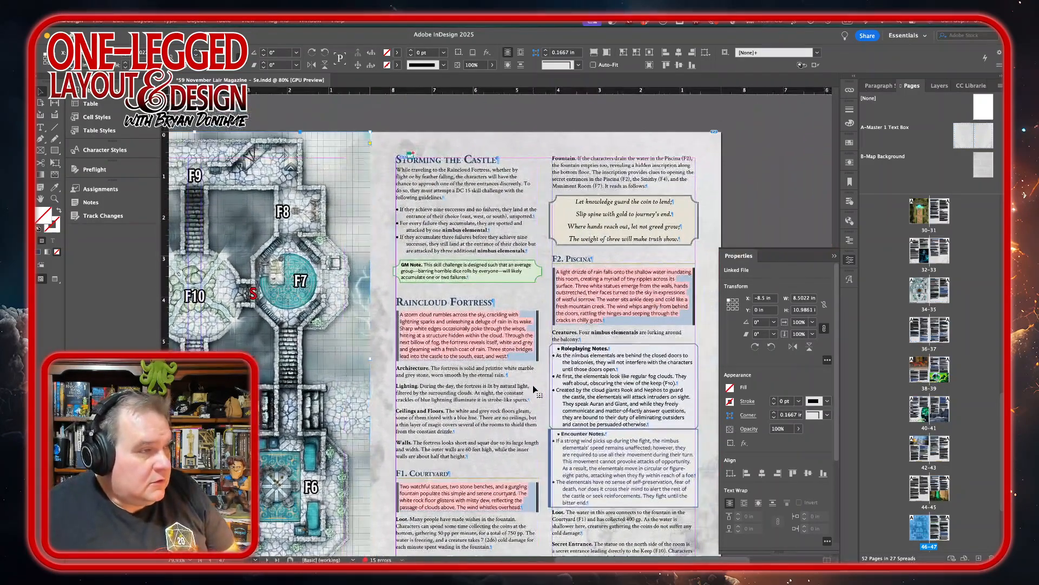
scroll(535, 389, down, 3)
scroll(534, 389, right, 2)
scroll(535, 389, up, 4)
scroll(534, 389, left, 1)
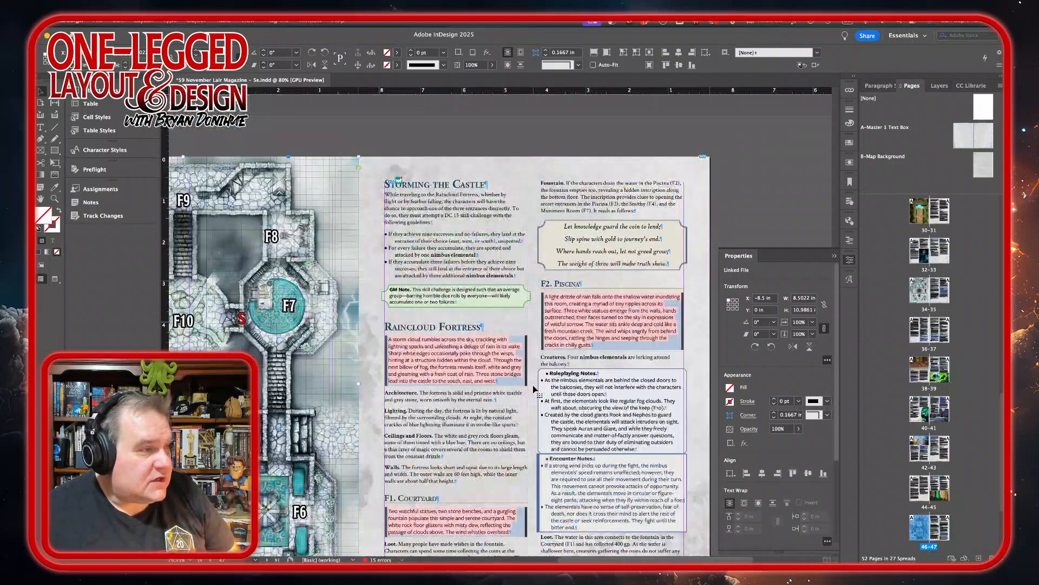
Reapply the Core Bulleted paragraph style to the three bullets under Storming the Castle, clearing their overrides.
click(422, 239)
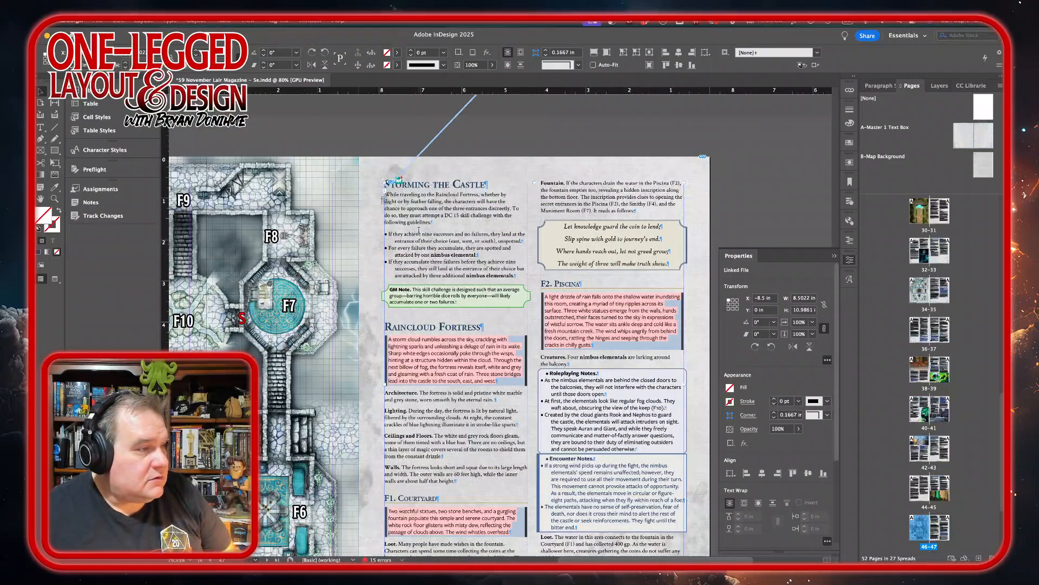
double_click(418, 234)
drag(418, 234, 421, 267)
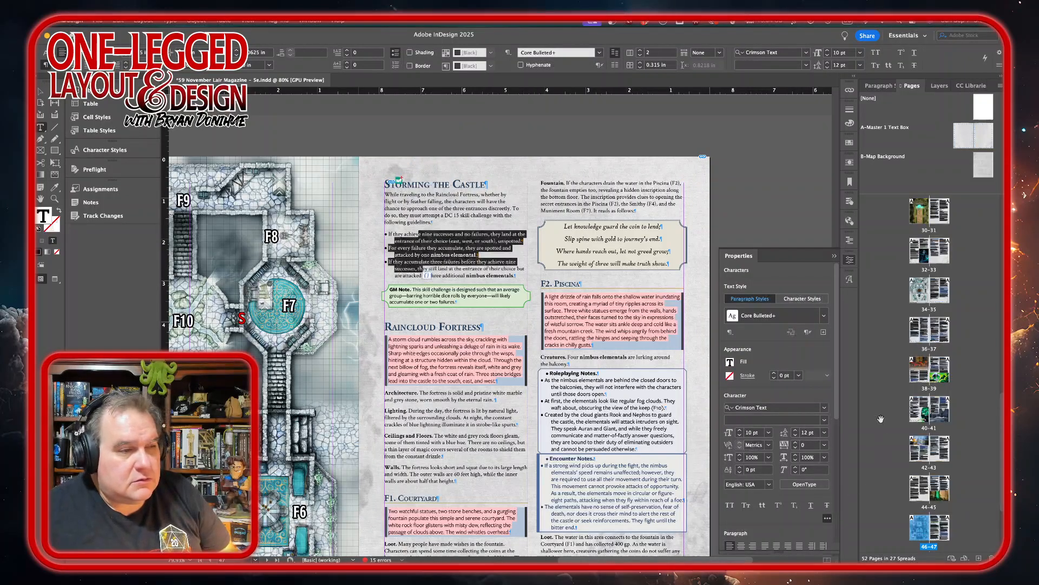
click(825, 422)
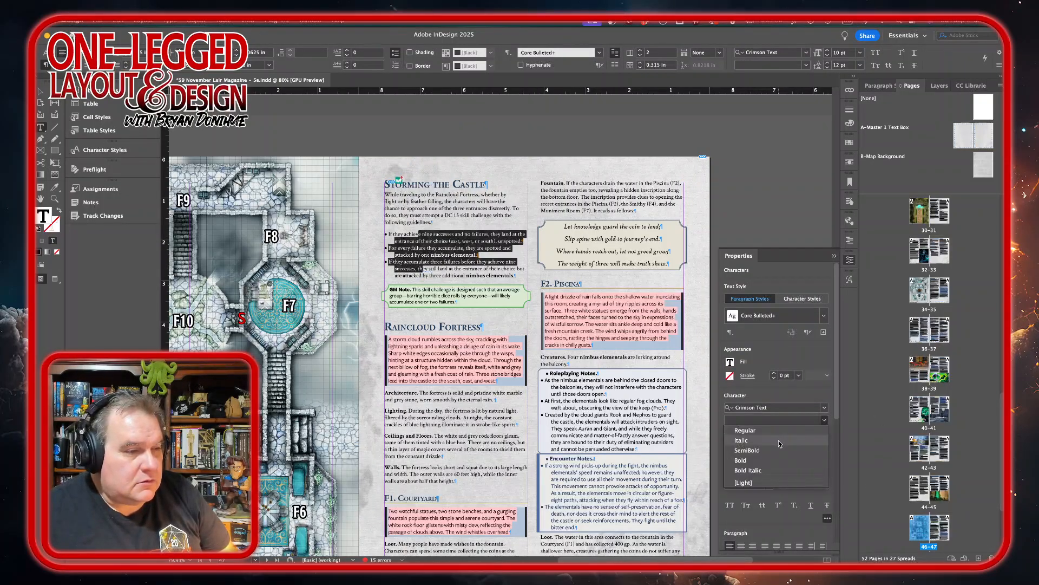
click(826, 422)
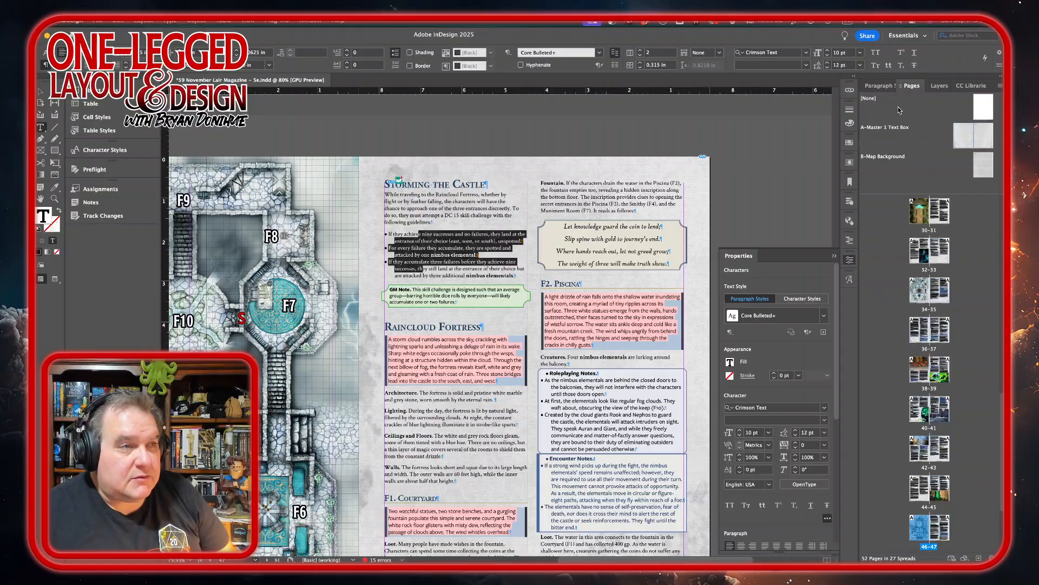
click(879, 86)
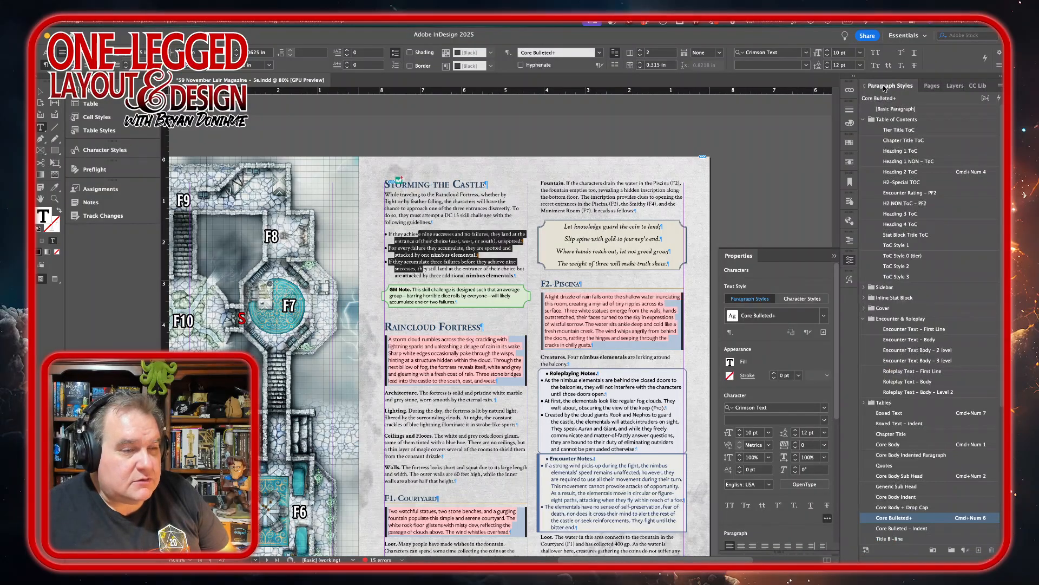
alt+click(927, 518)
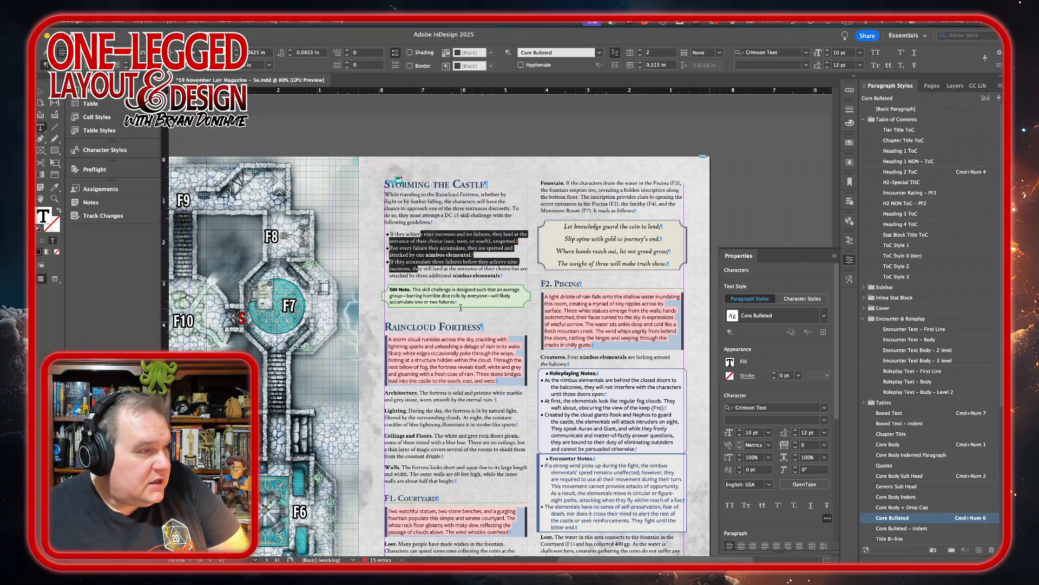
Set the boxed text under the Raincloud Fortress heading to FreightSans Pro Medium Italic.
drag(388, 339, 503, 383)
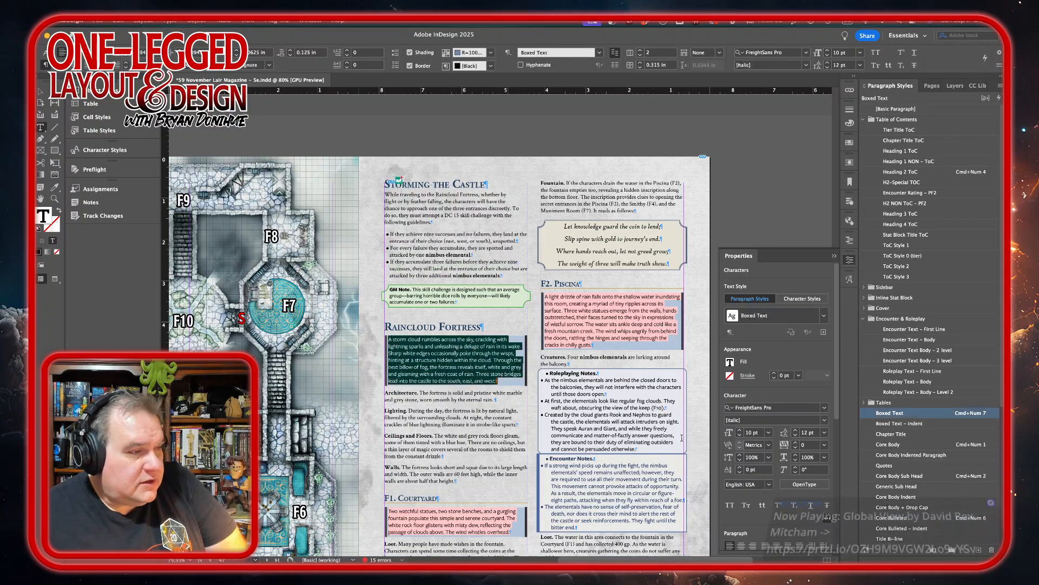
click(825, 420)
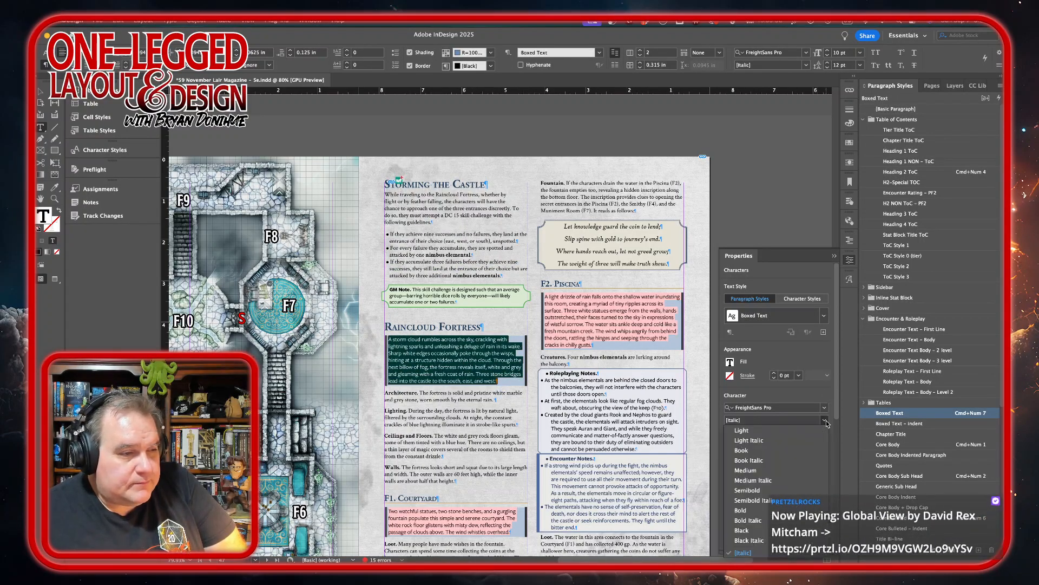
click(753, 480)
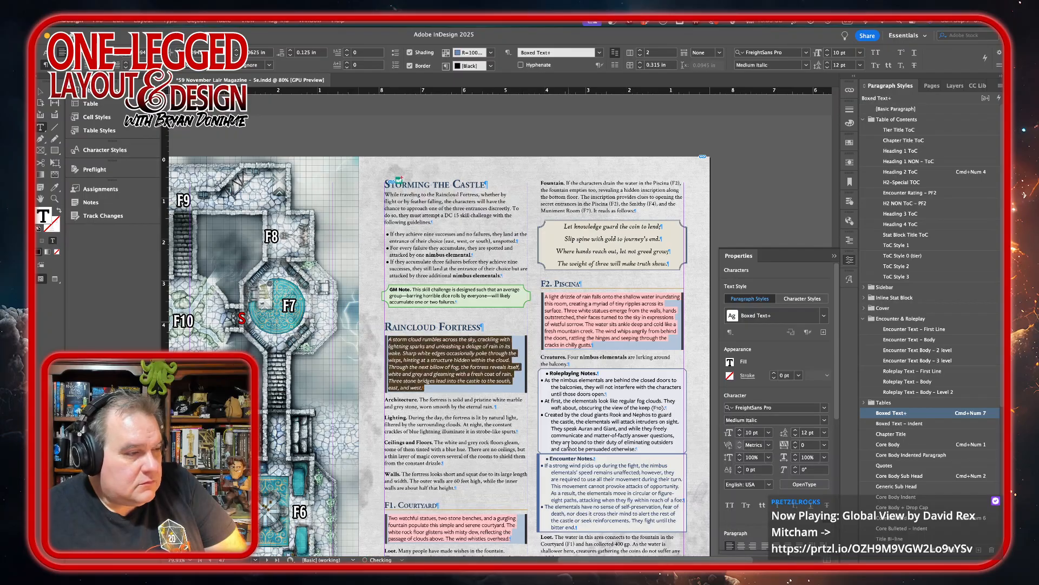
Insert a column break before the F1. Courtyard heading to start that section in the page's second column.
scroll(472, 446, down, 3)
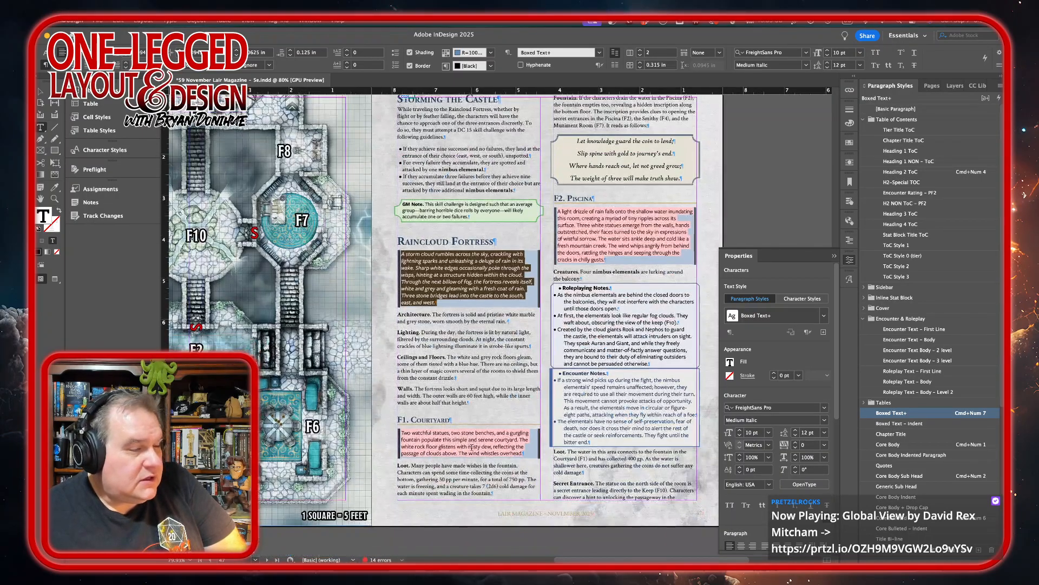
scroll(471, 447, up, 2)
scroll(472, 447, down, 2)
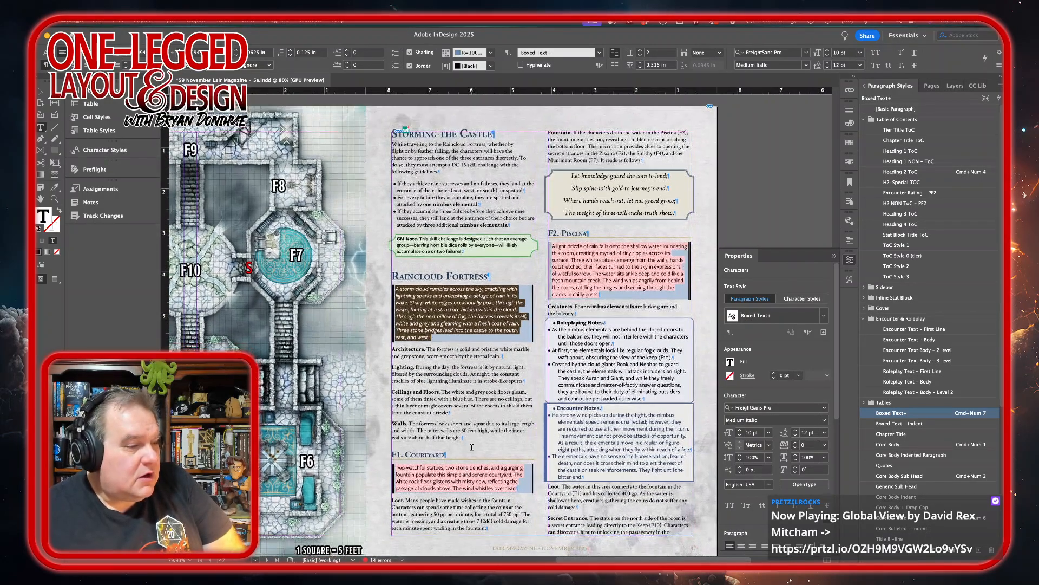
scroll(472, 447, down, 10)
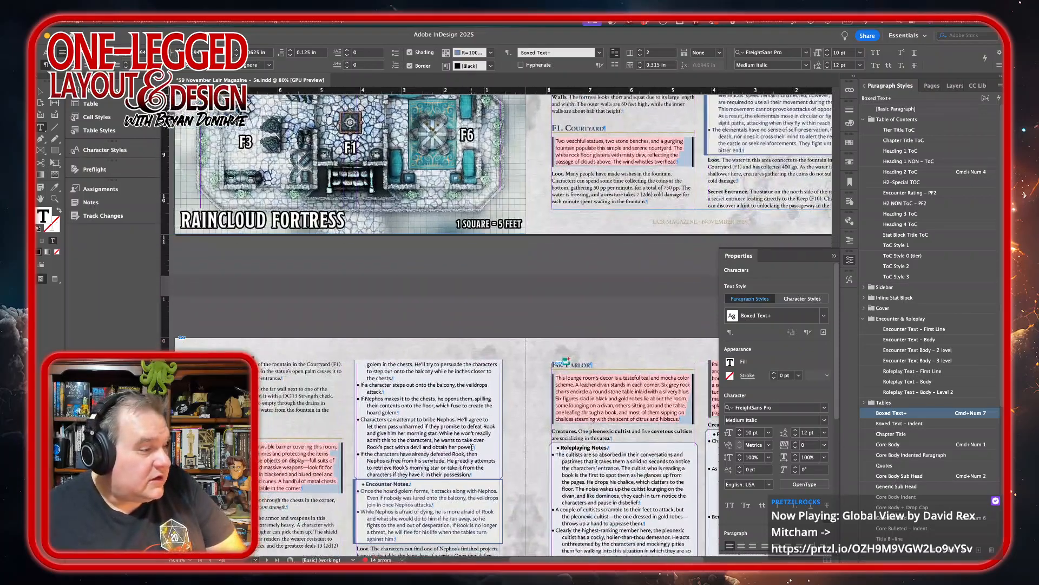
scroll(472, 448, up, 5)
scroll(472, 446, up, 6)
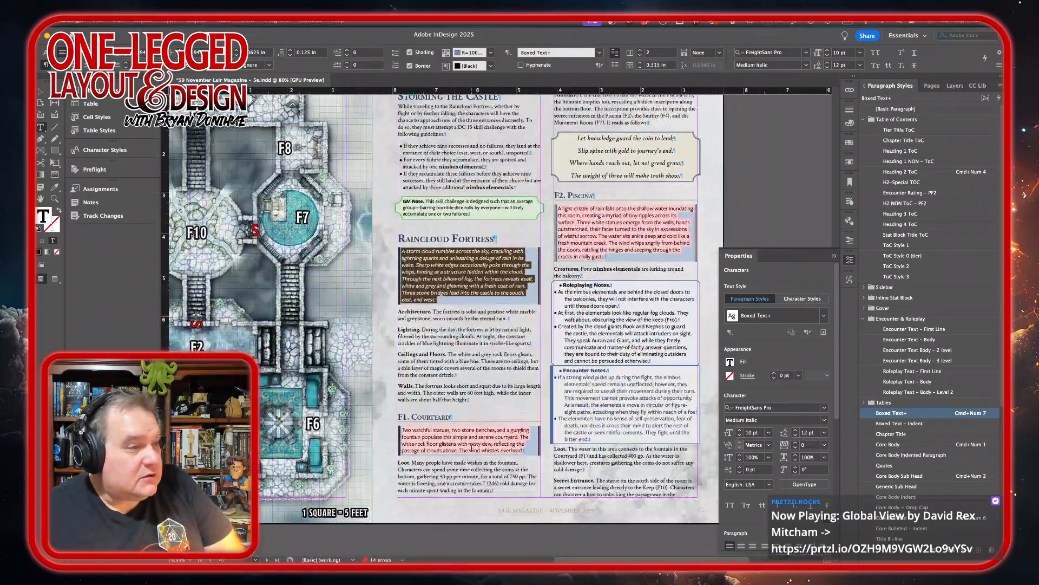
click(475, 403)
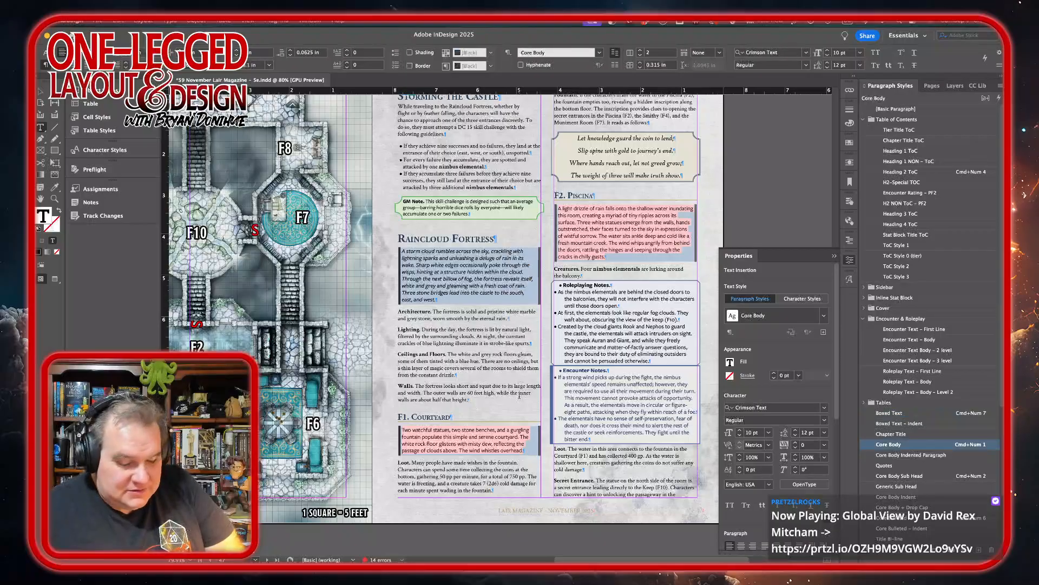
key(KP_Enter)
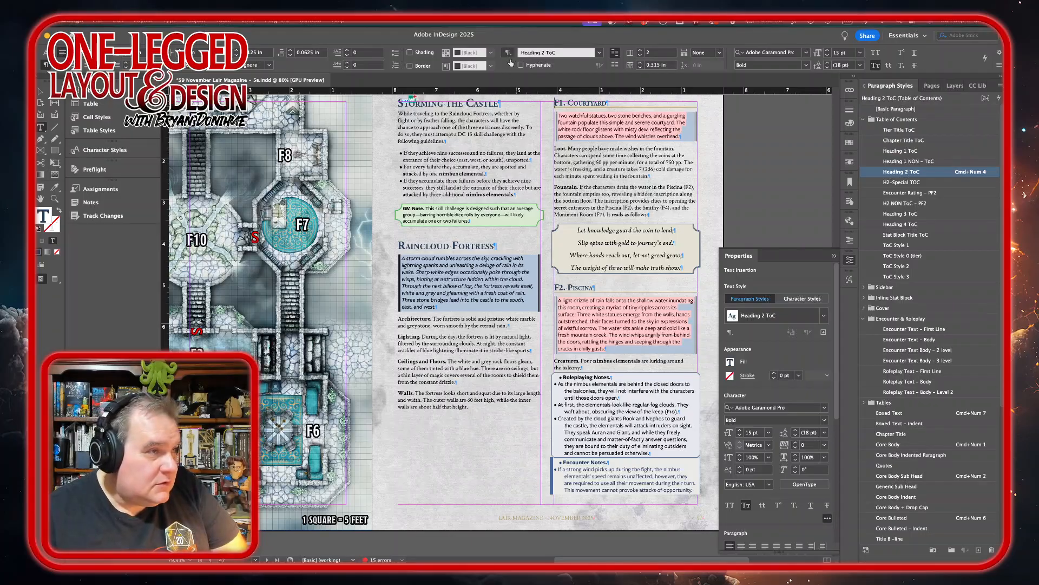
Set the boxed text under the F1. Courtyard heading to FreightSans Pro Medium Italic.
drag(557, 115, 695, 136)
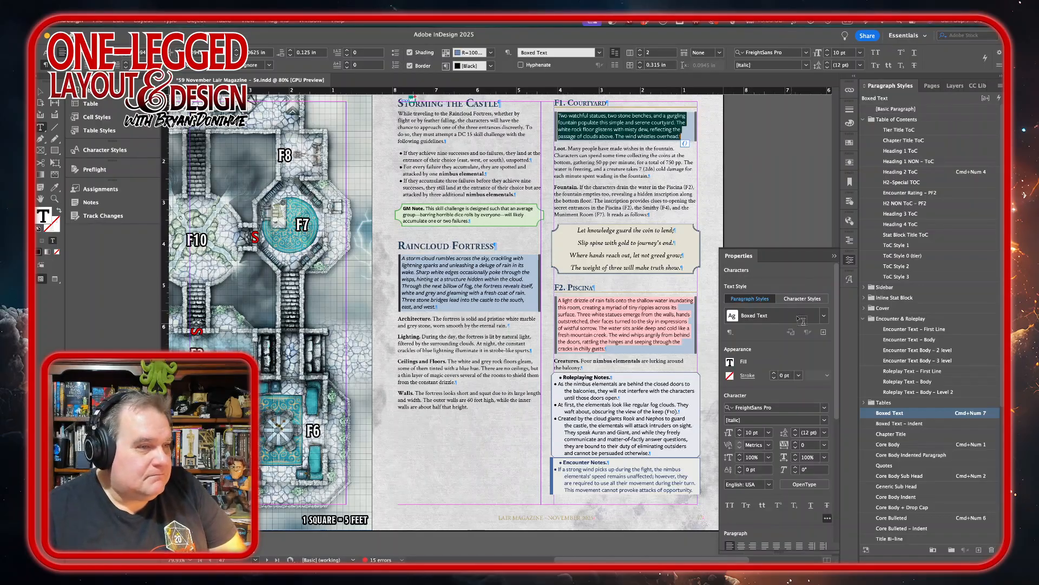
click(824, 422)
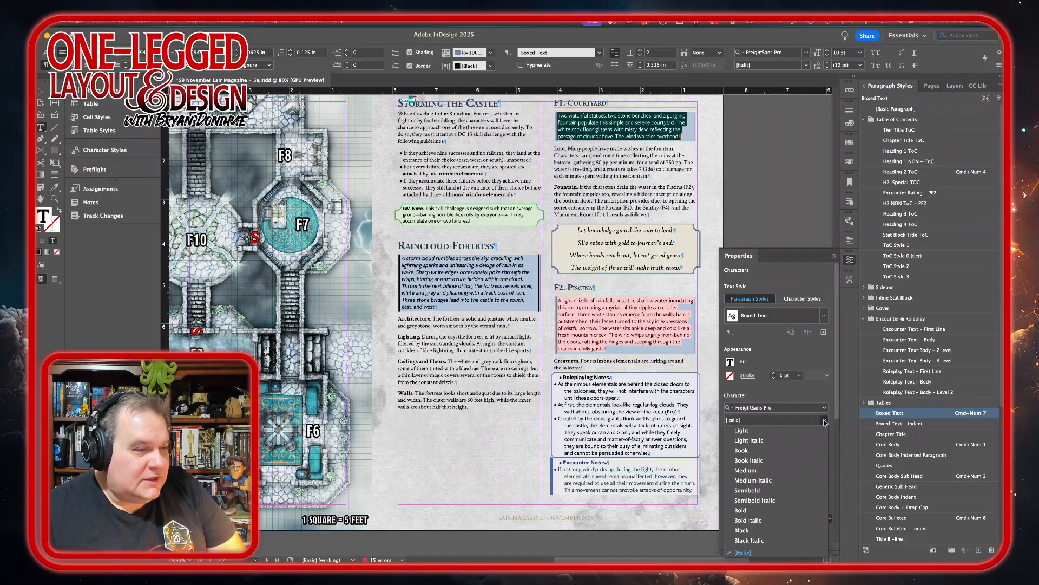
click(771, 481)
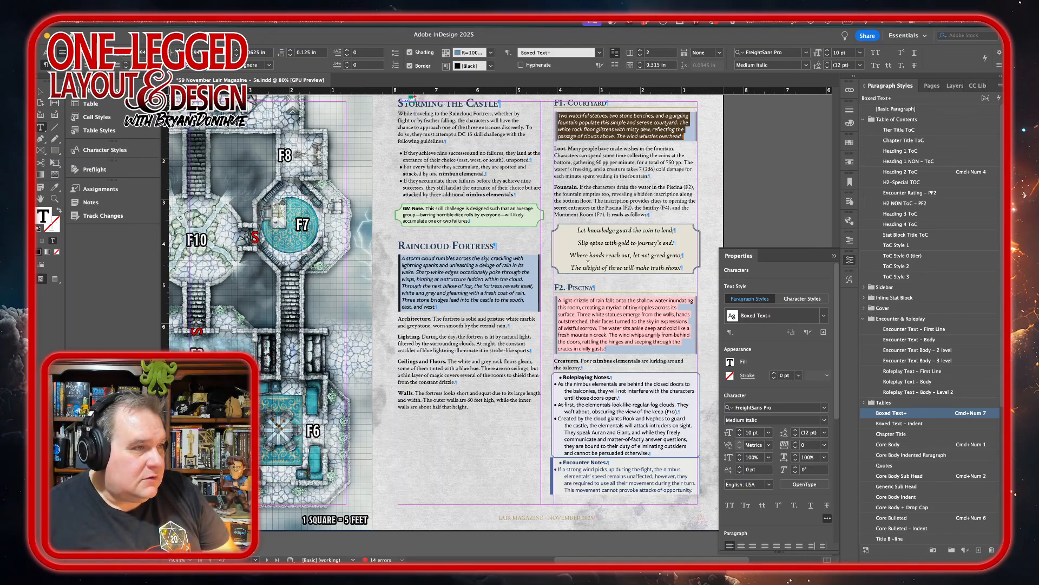
Insert a break before the F2. Piscina heading so that section starts on the next page.
scroll(606, 249, down, 15)
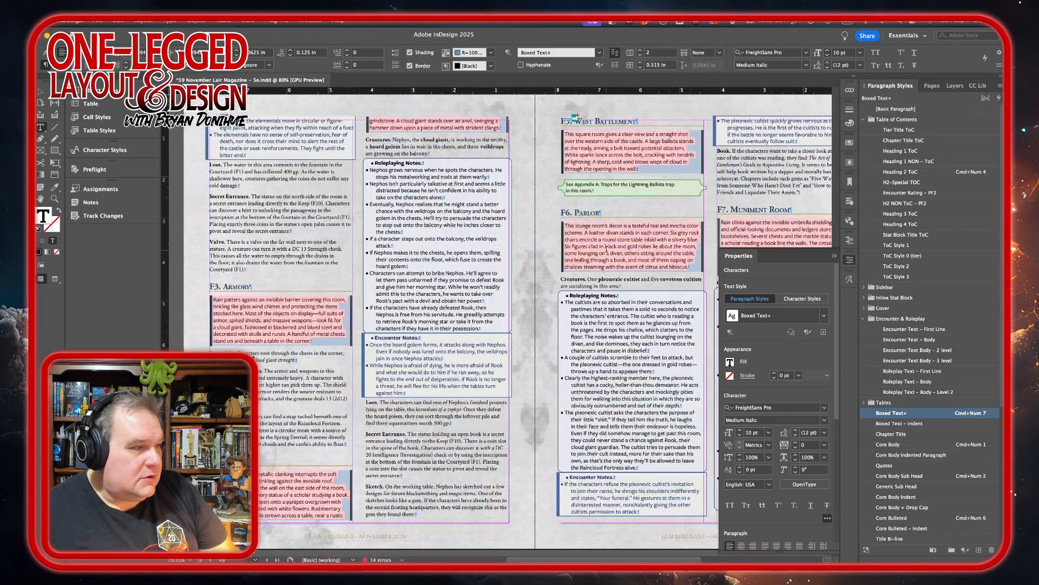
scroll(606, 249, up, 5)
scroll(606, 248, right, 4)
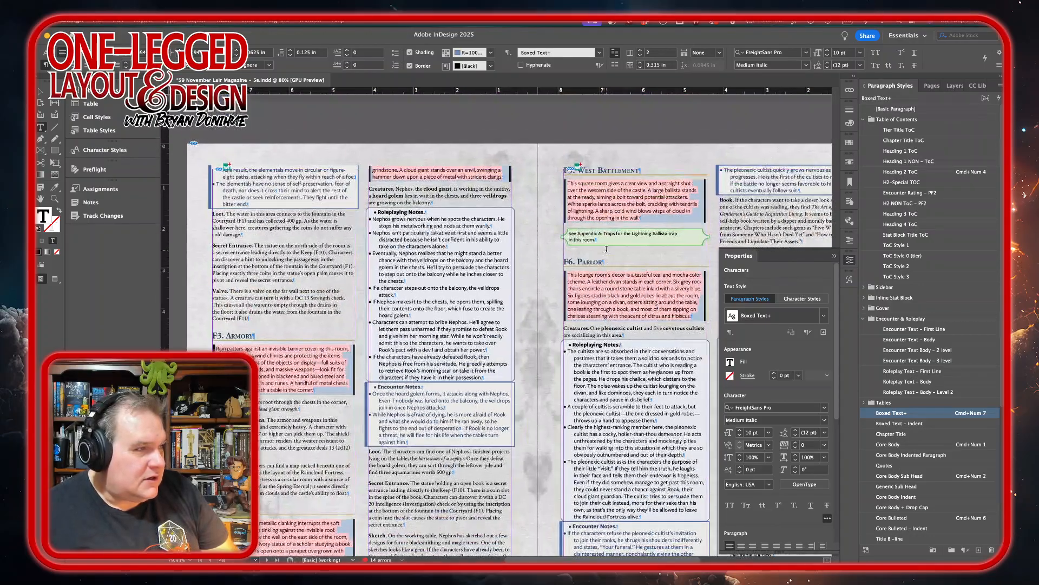
scroll(606, 249, up, 8)
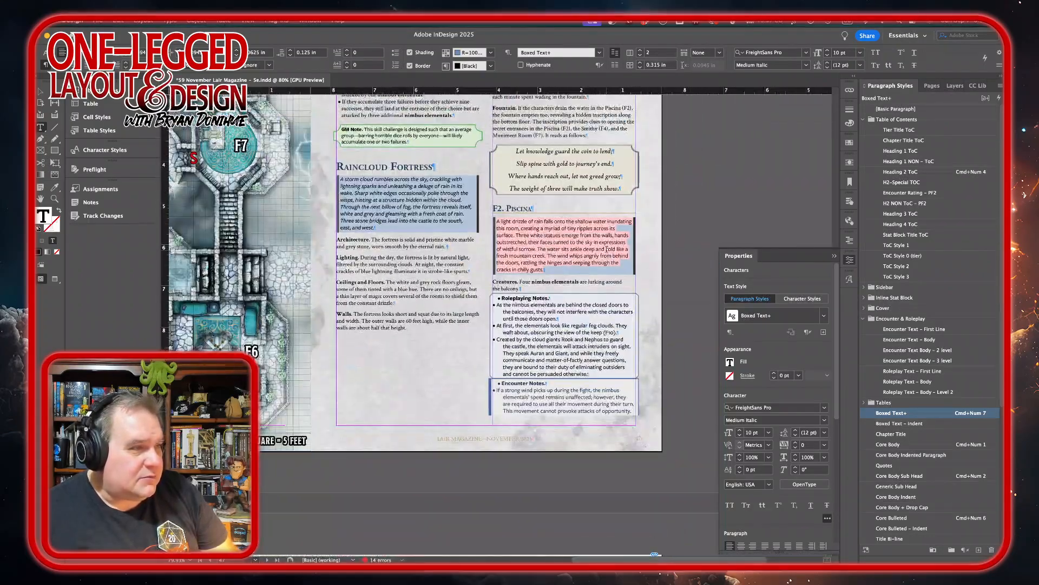
click(630, 190)
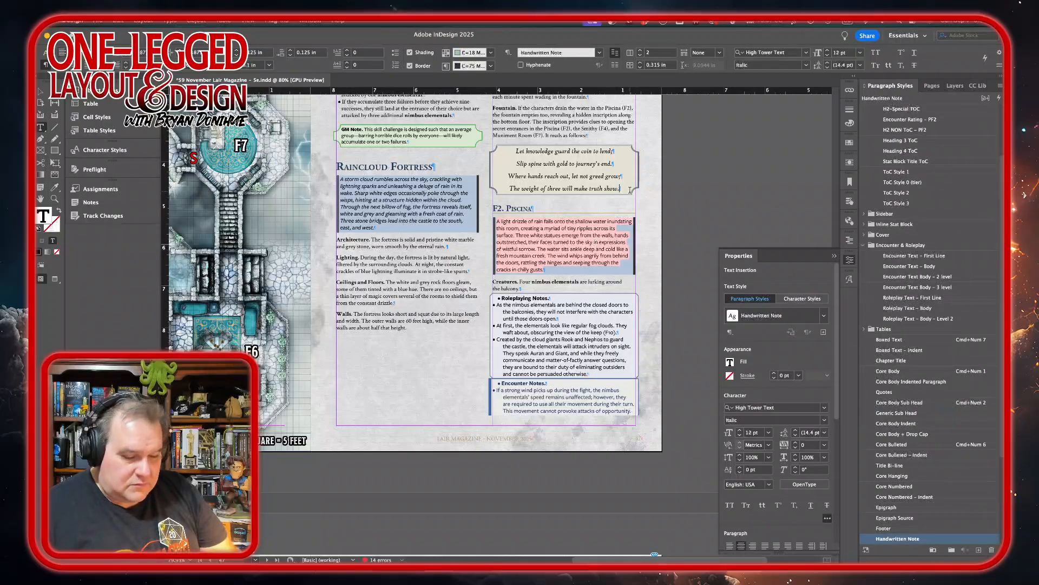
scroll(630, 189, left, 4)
scroll(630, 190, down, 1)
scroll(631, 189, left, 3)
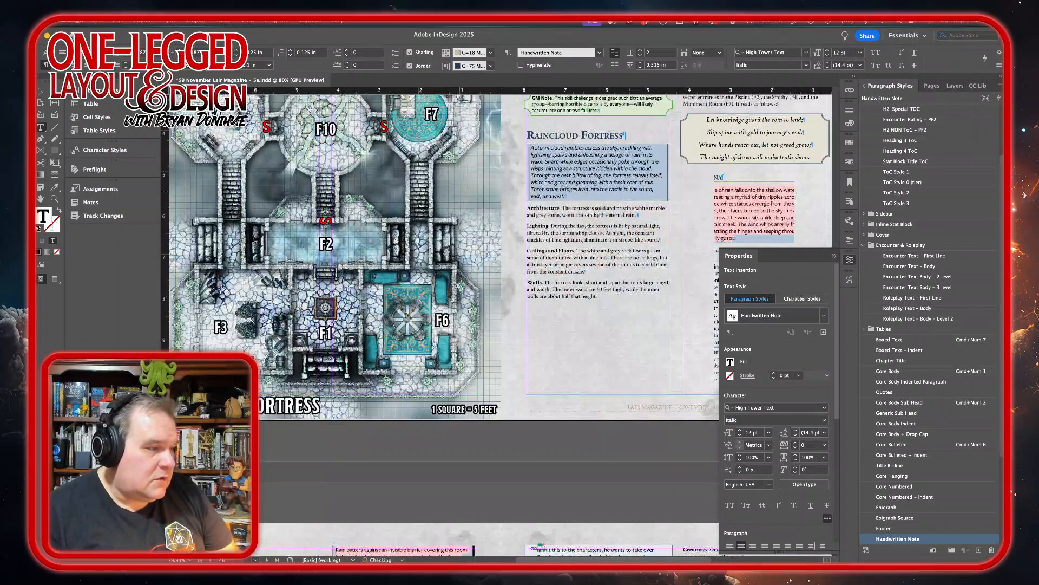
click(717, 178)
scroll(717, 134, up, 4)
scroll(717, 134, right, 3)
scroll(717, 134, down, 5)
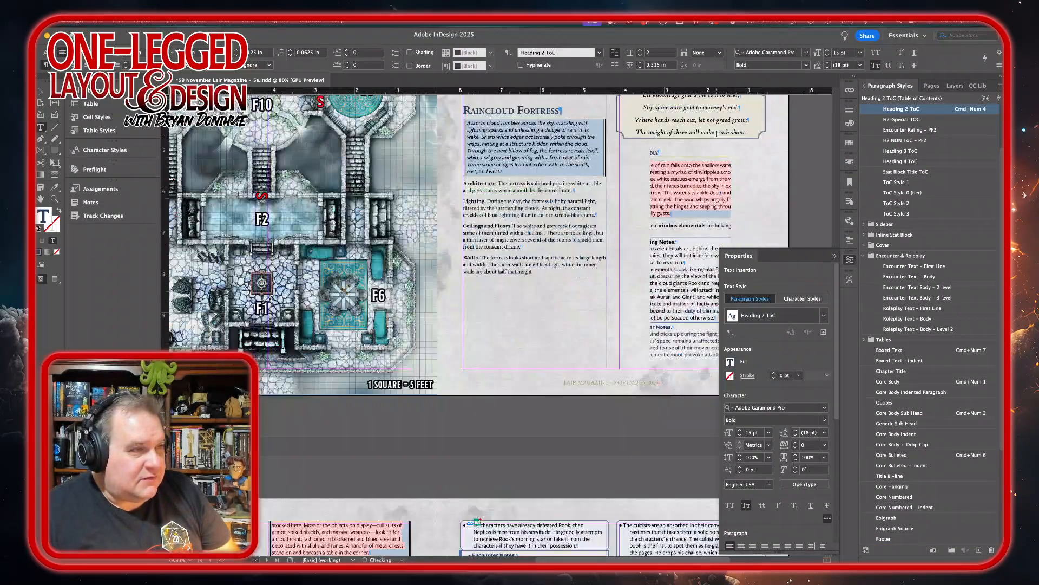
scroll(666, 204, down, 10)
scroll(666, 204, left, 1)
scroll(666, 204, up, 11)
scroll(665, 204, right, 3)
scroll(665, 204, up, 4)
scroll(666, 204, right, 1)
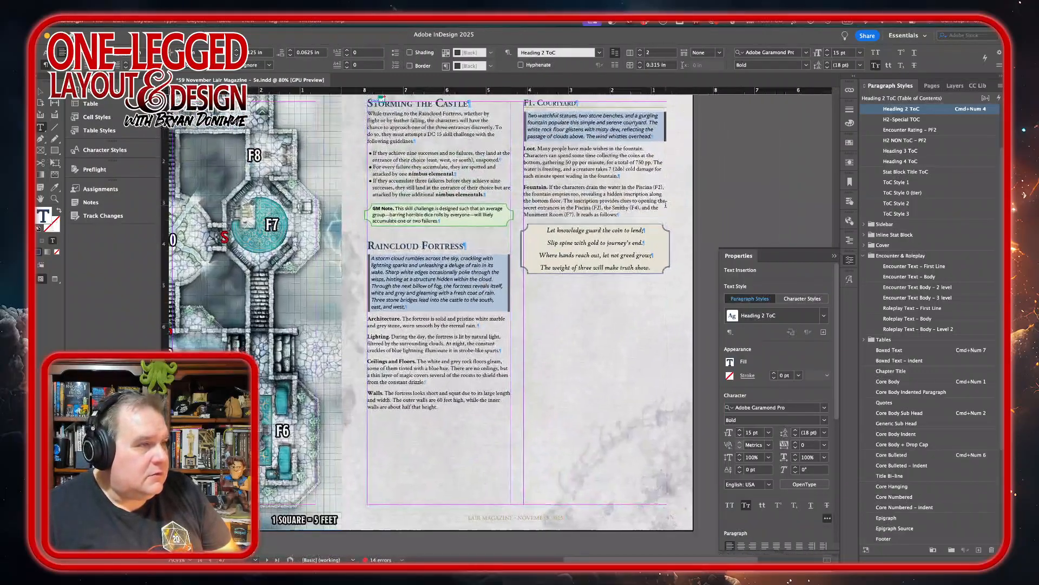
Switch to Adobe Stock in the browser and search the images for "cloud fortress".
mouse_move(356, 548)
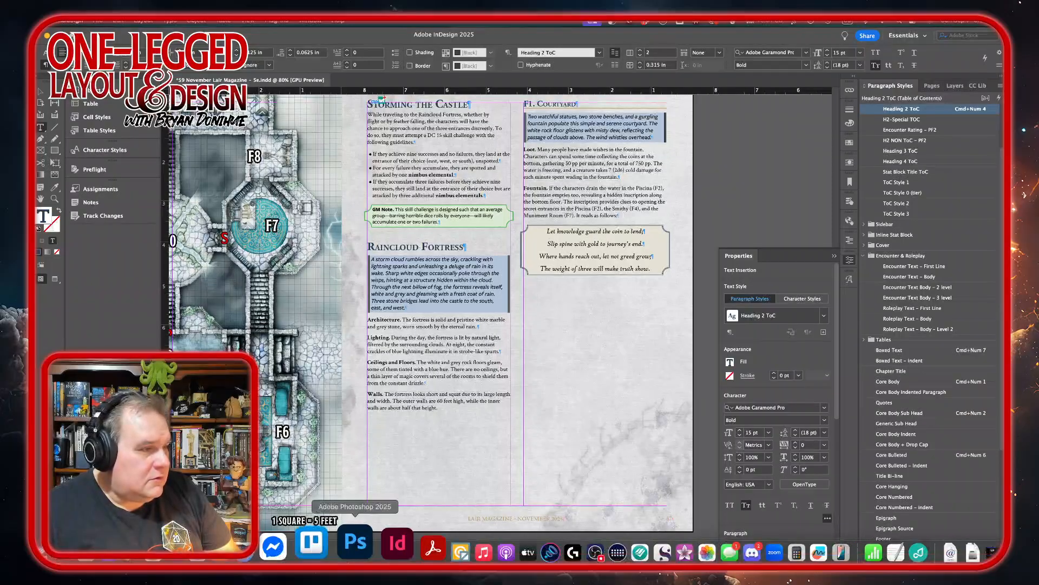
click(157, 548)
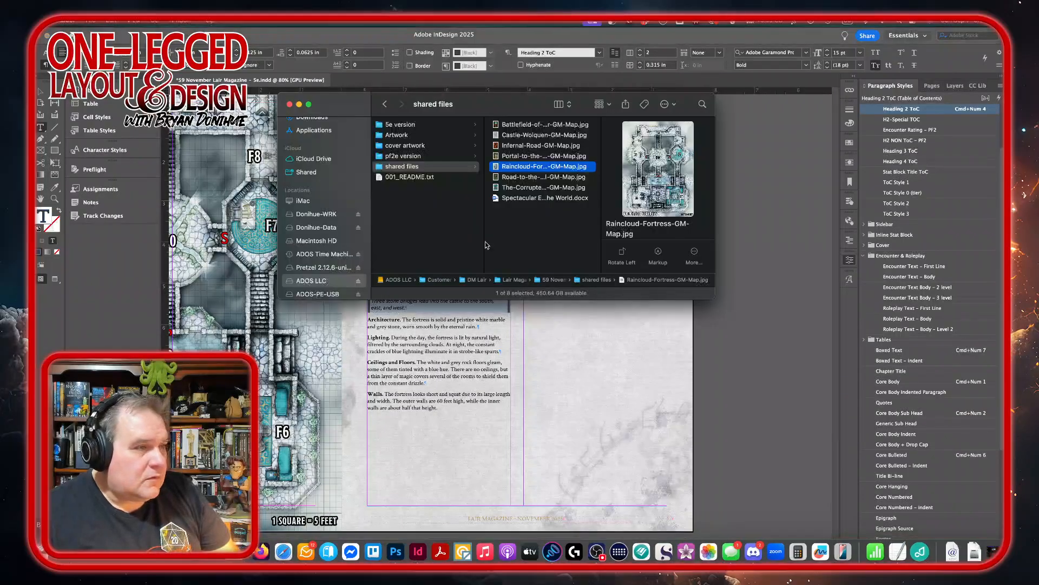
click(559, 332)
mouse_move(424, 547)
click(247, 544)
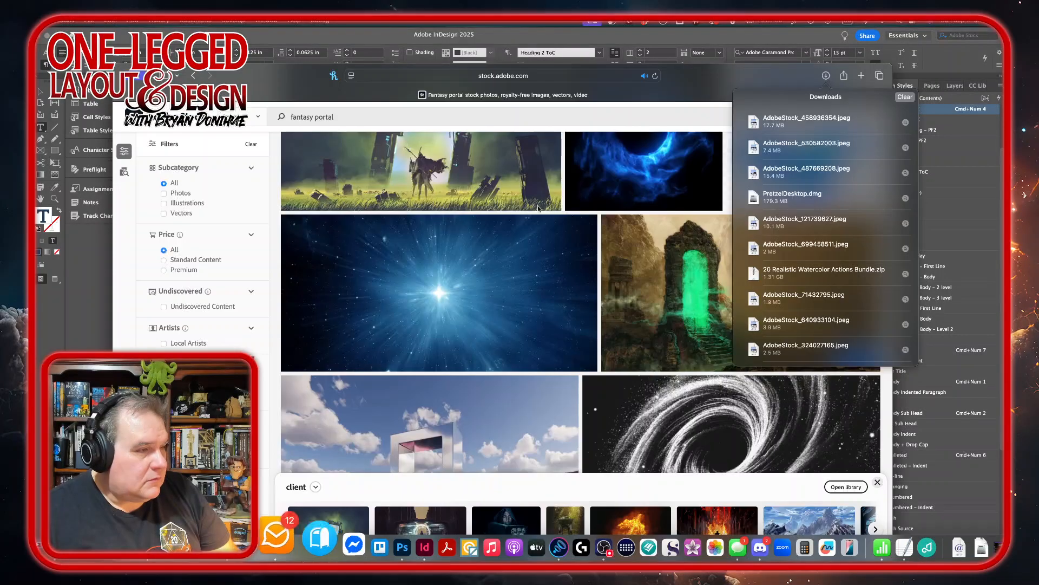
click(351, 119)
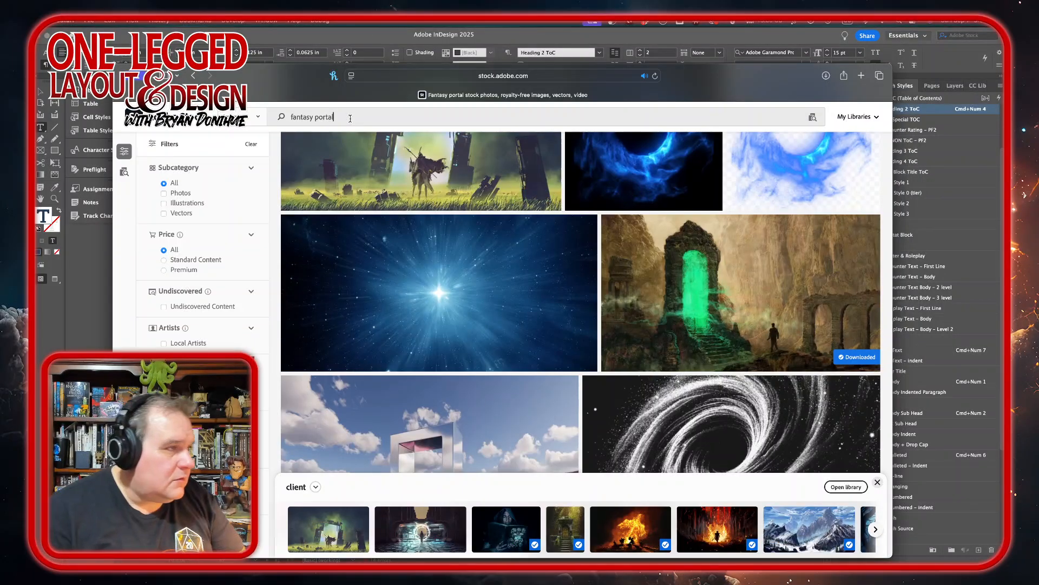
triple_click(350, 118)
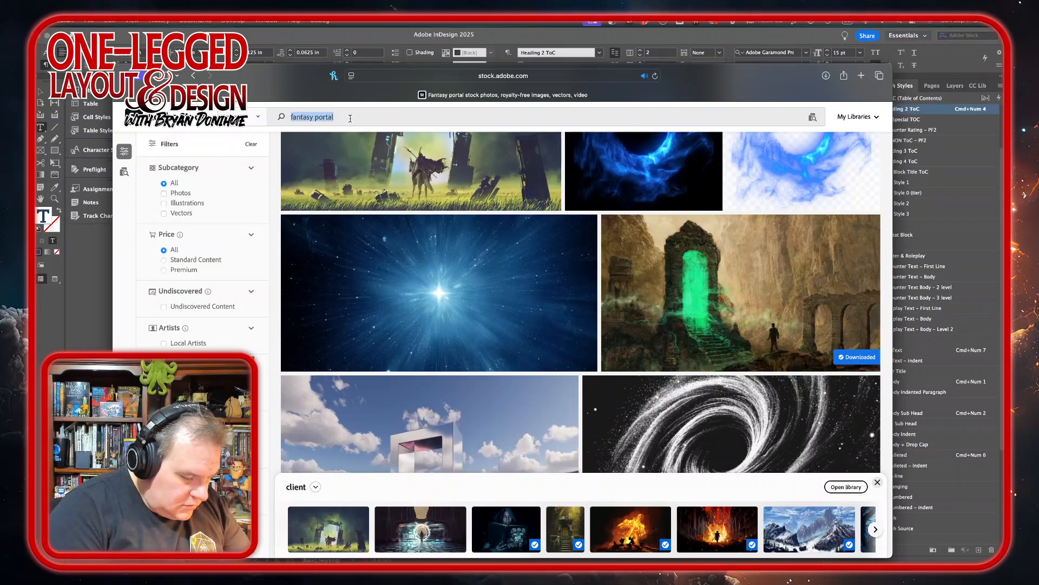
text(cloud forter)
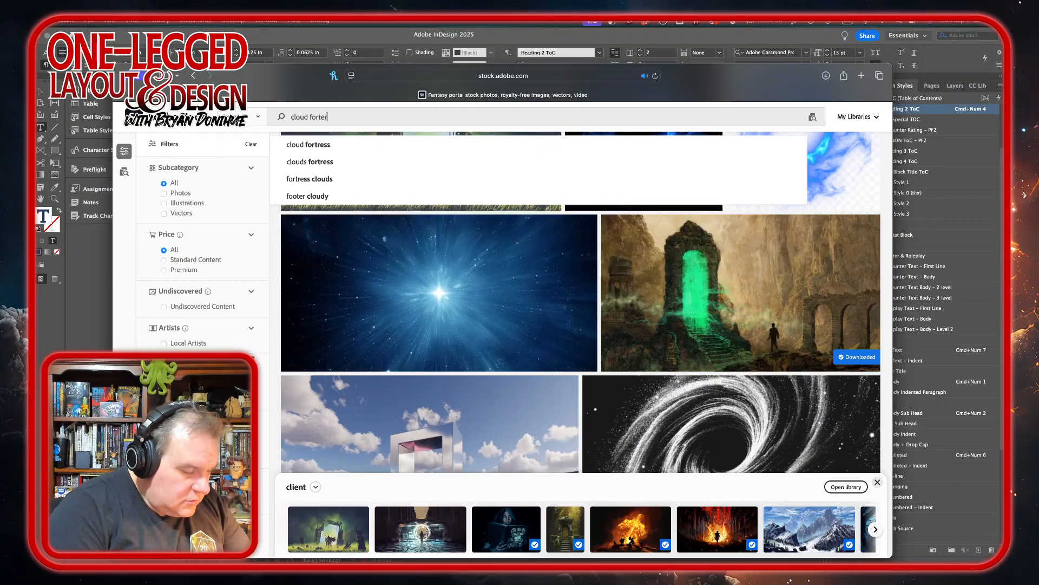
key(BackSpace)
key(BackSpace)
text(ress)
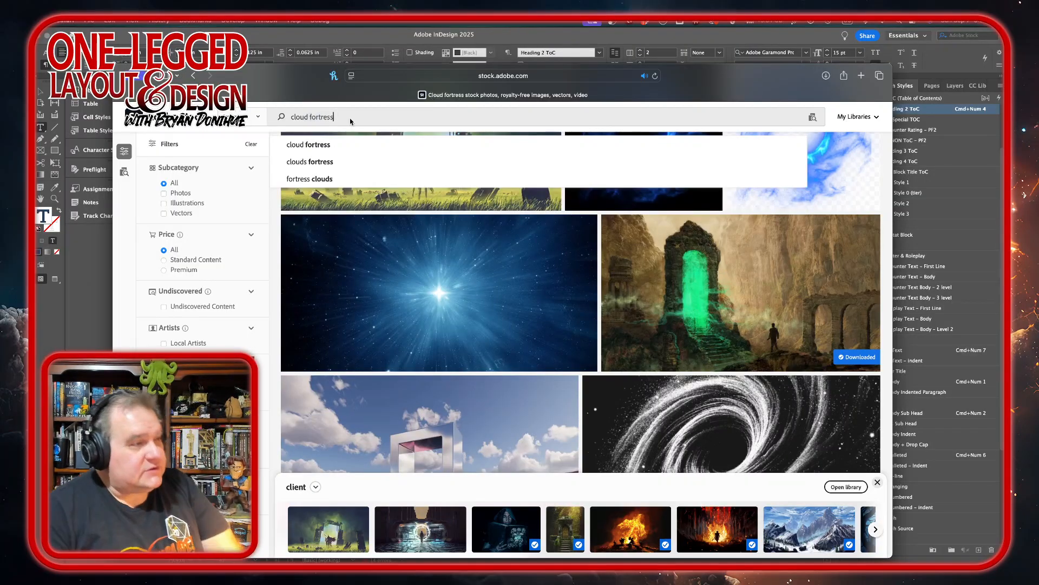
key(Return)
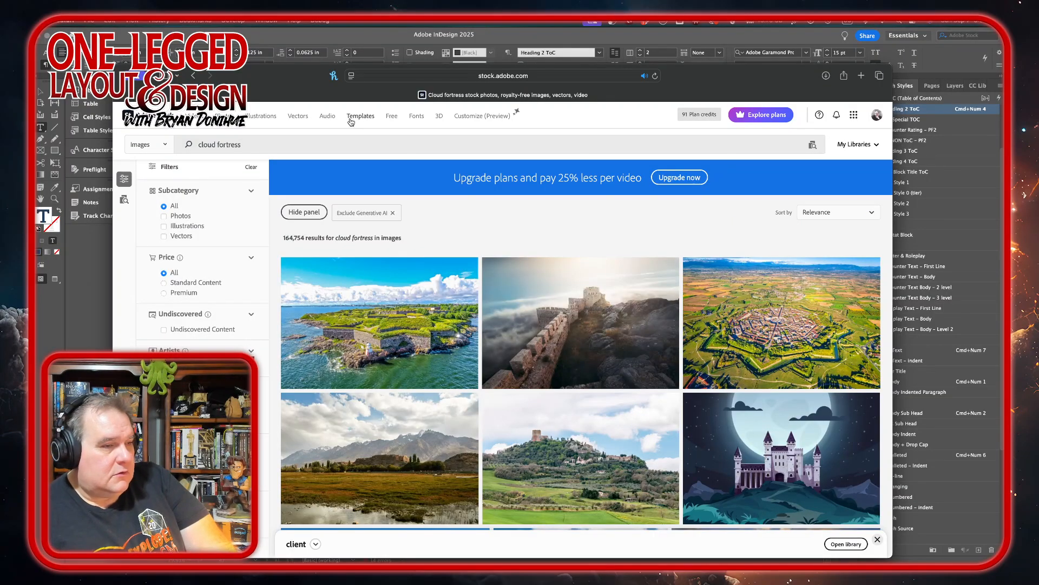
Look through the cloud fortress results for artwork that suits the Raincloud Fortress page.
scroll(624, 392, down, 1)
scroll(624, 392, down, 10)
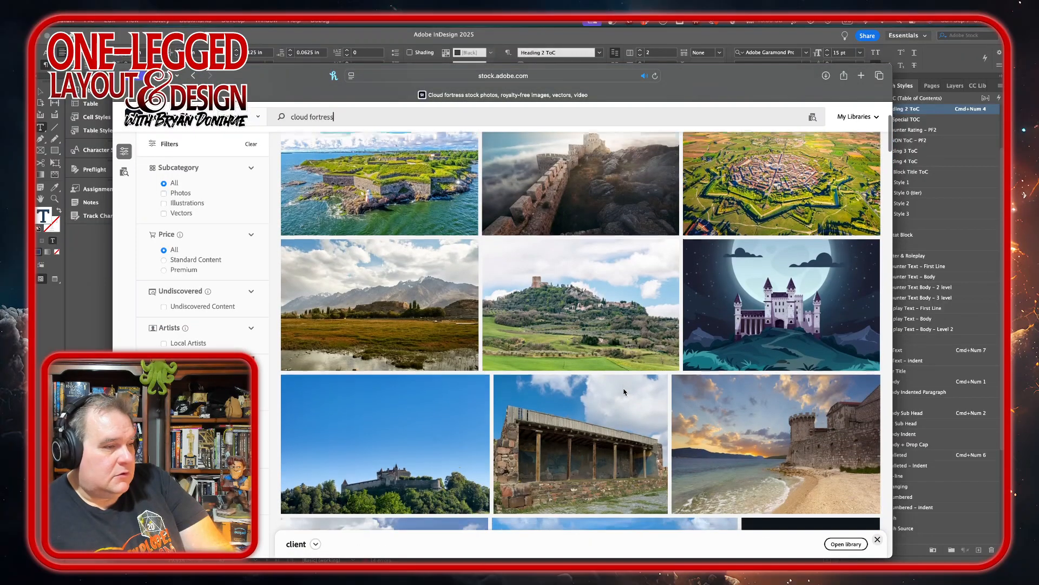
scroll(624, 392, down, 10)
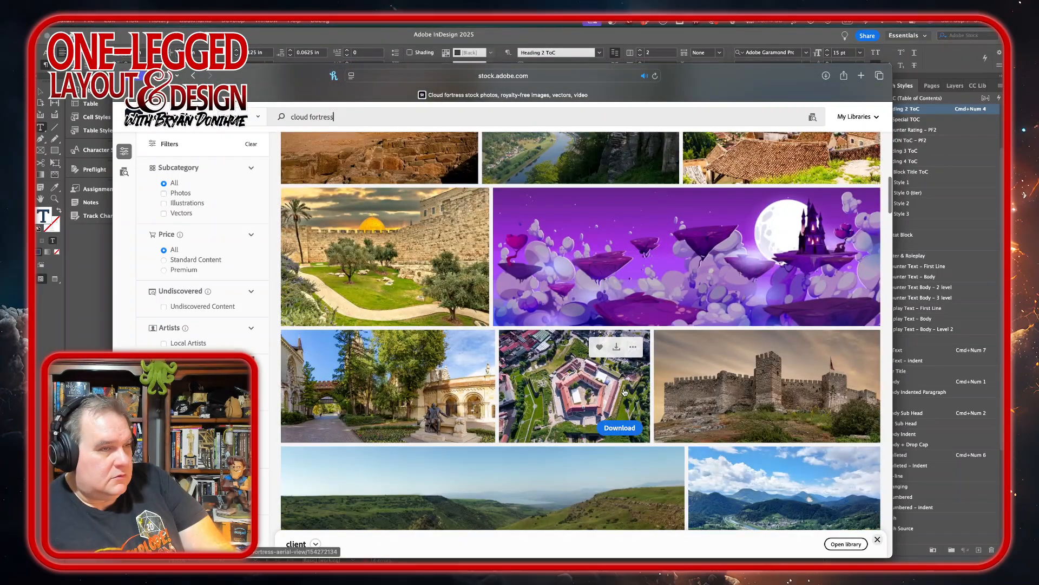
scroll(624, 392, down, 10)
scroll(624, 392, down, 10)
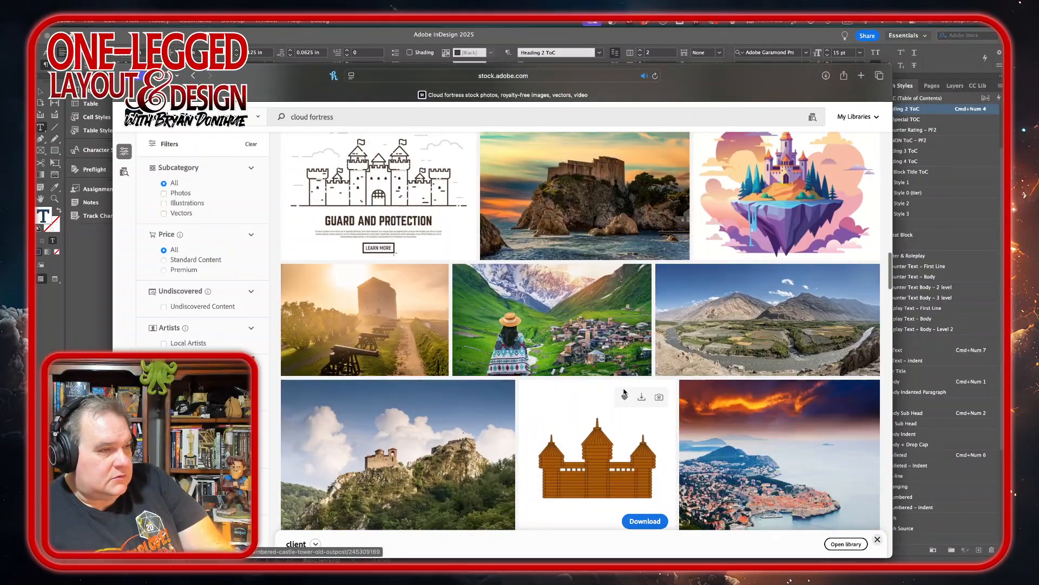
scroll(624, 392, down, 10)
scroll(624, 392, down, 10)
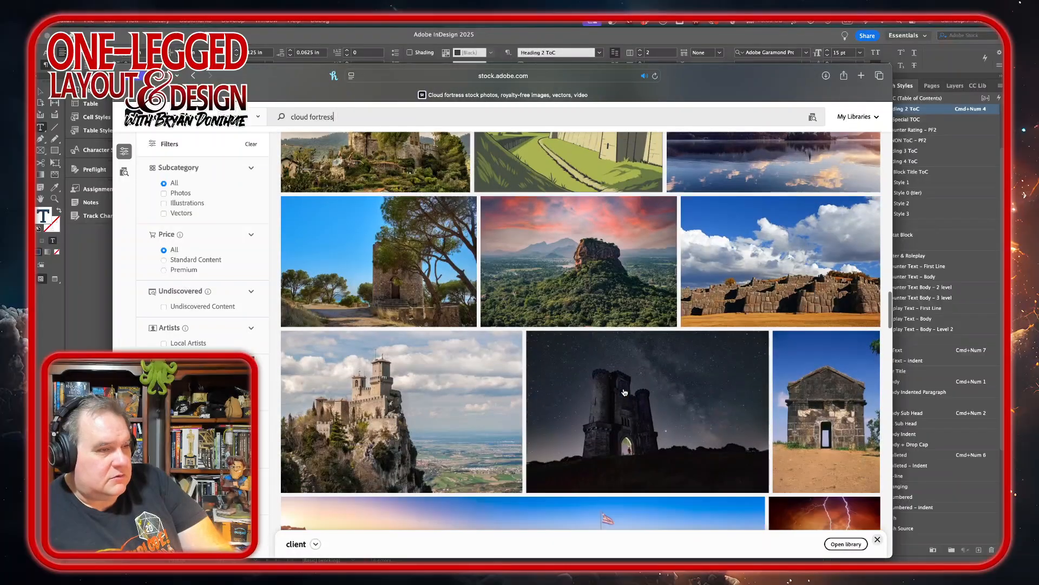
scroll(624, 392, up, 15)
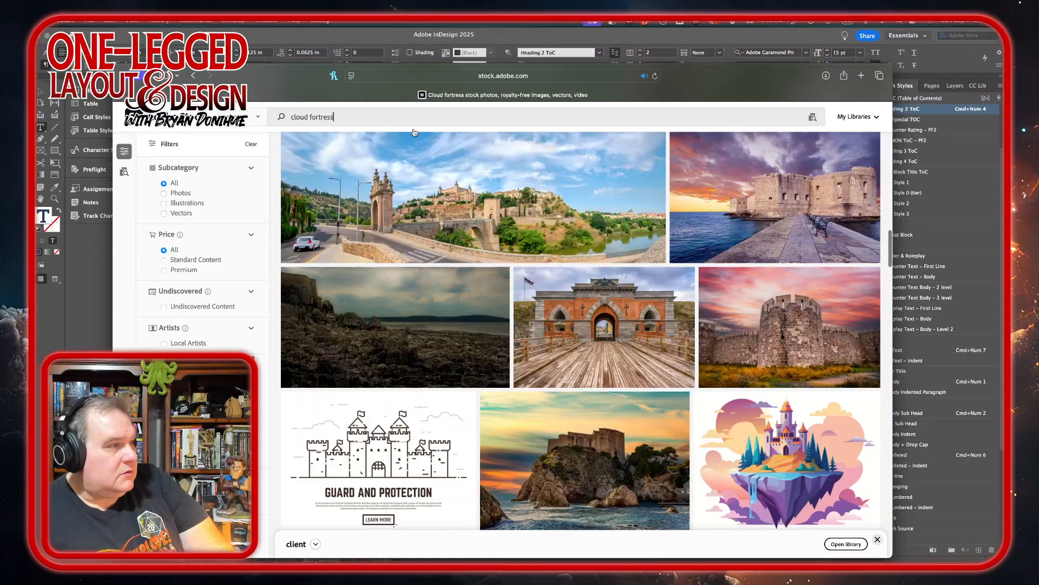
Change the stock image search to "fantasy cloud castle" and run it.
click(304, 115)
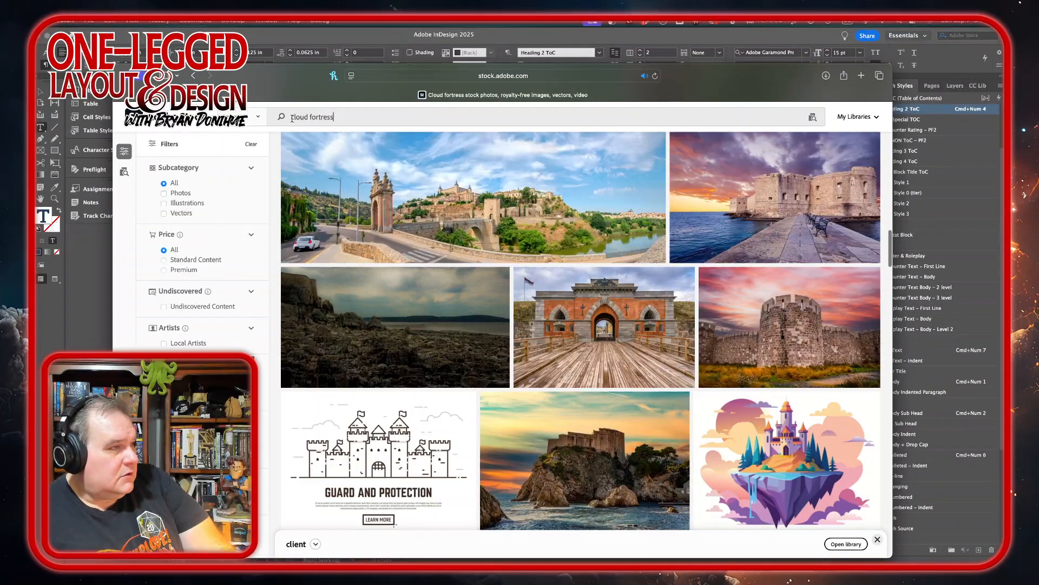
click(290, 117)
text(fantasy)
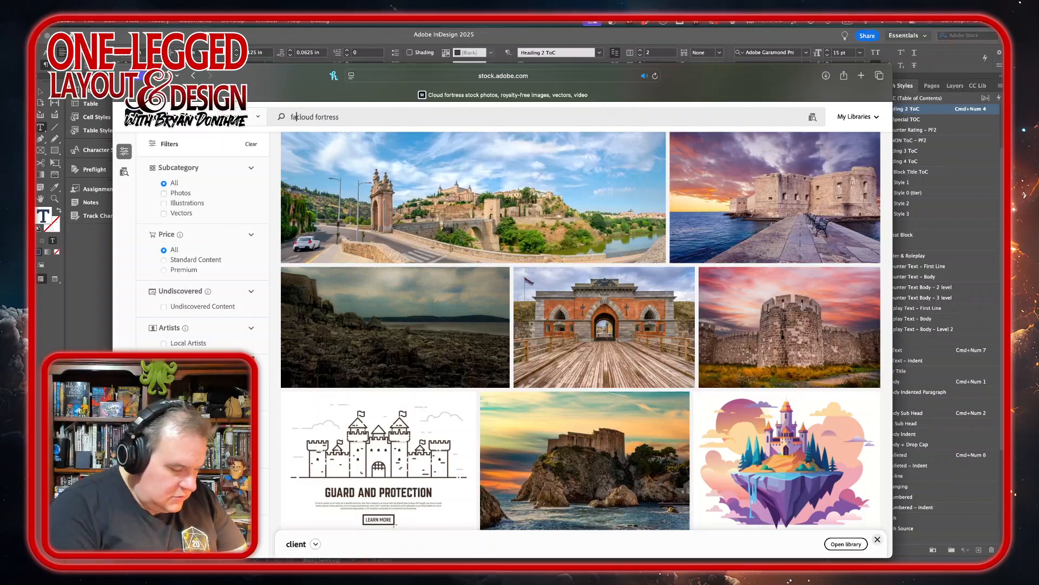
key(Right)
key(Right)
key(Right)
key(Right)
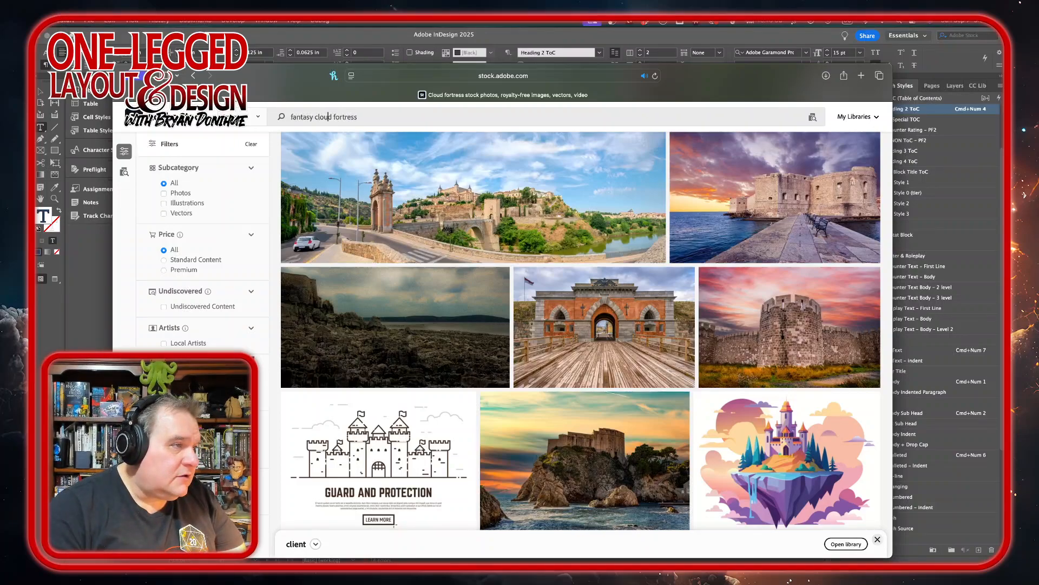
key(shift+Right)
key(shift+Right)
key(shift+Right)
key(shift+Right)
key(shift+Right)
key(shift+Right)
key(shift+Right)
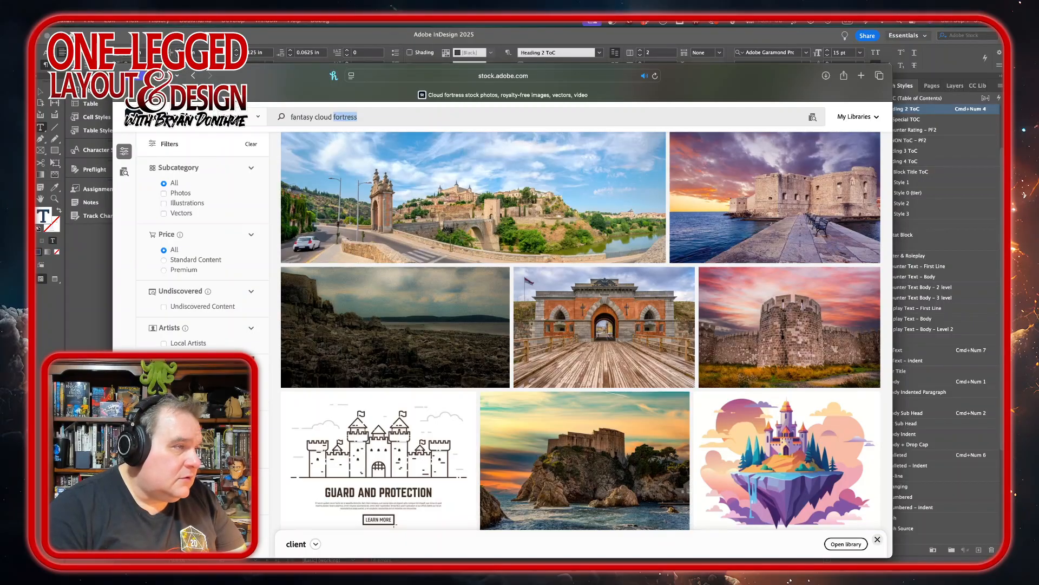
text(castle)
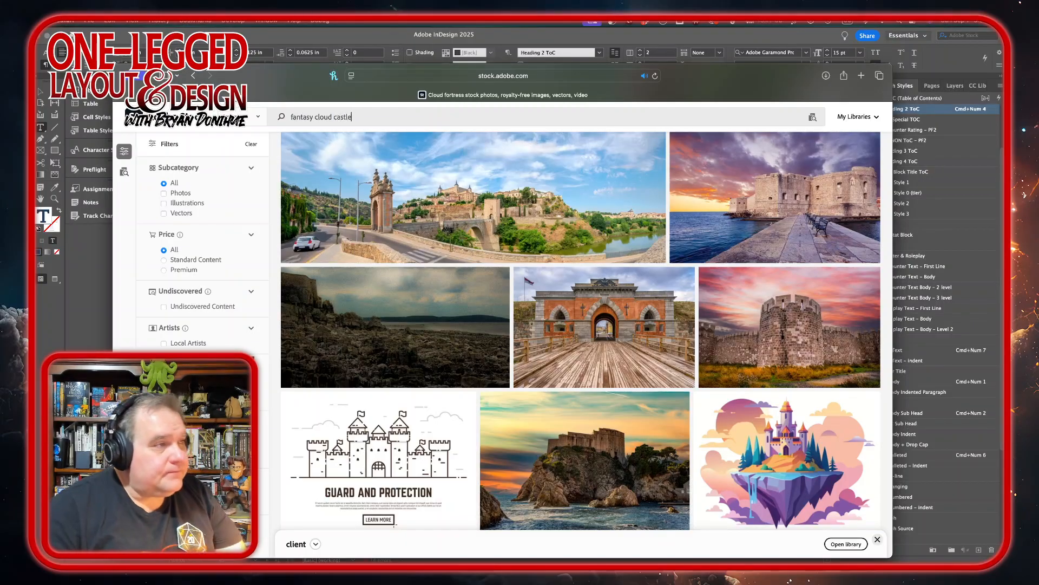
key(Return)
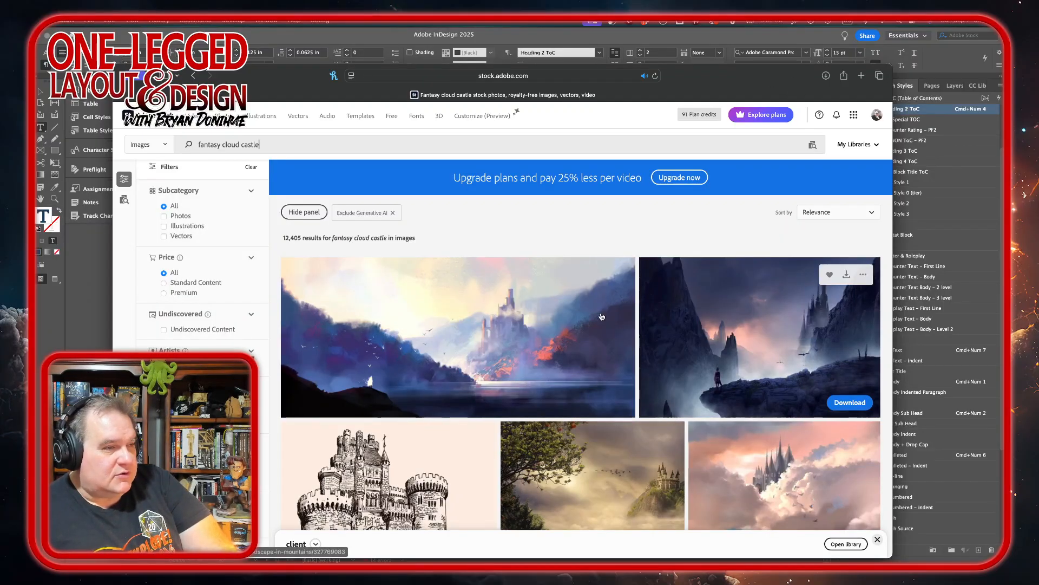
Open the "Castle in the clouds" image from the results and download it with the standard license.
scroll(581, 324, down, 2)
scroll(581, 323, down, 3)
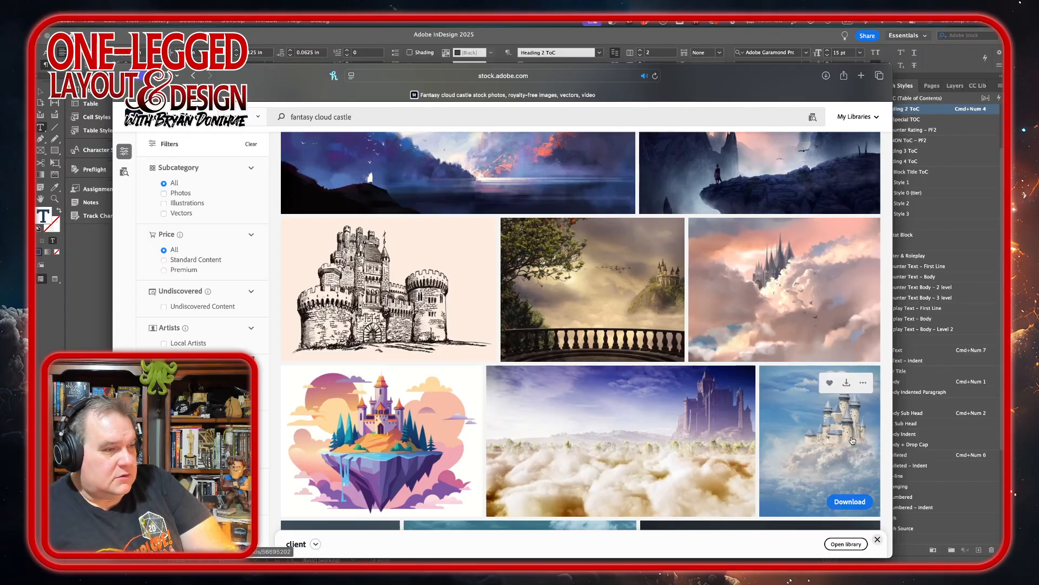
scroll(847, 435, down, 5)
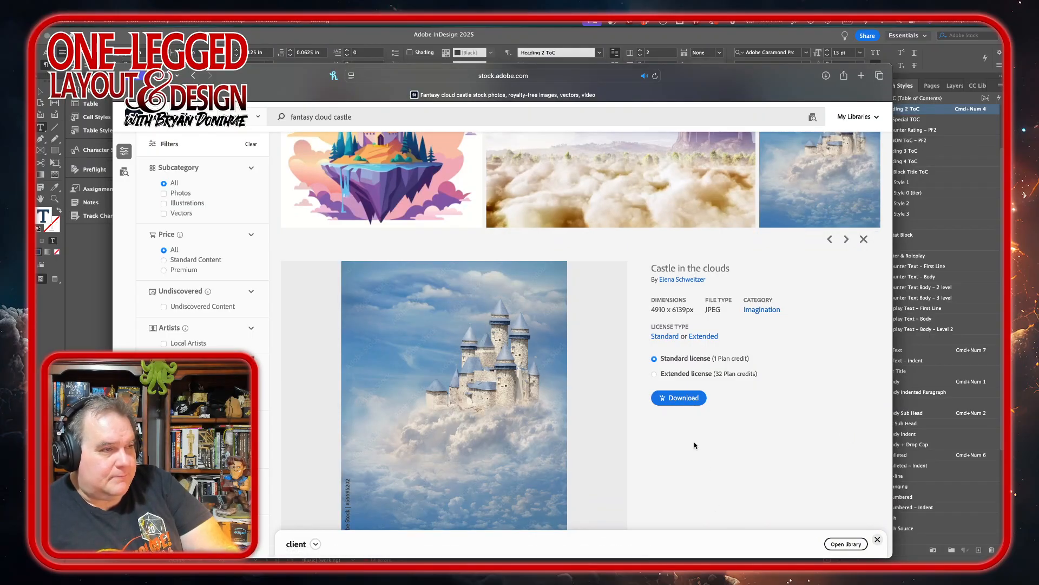
click(683, 399)
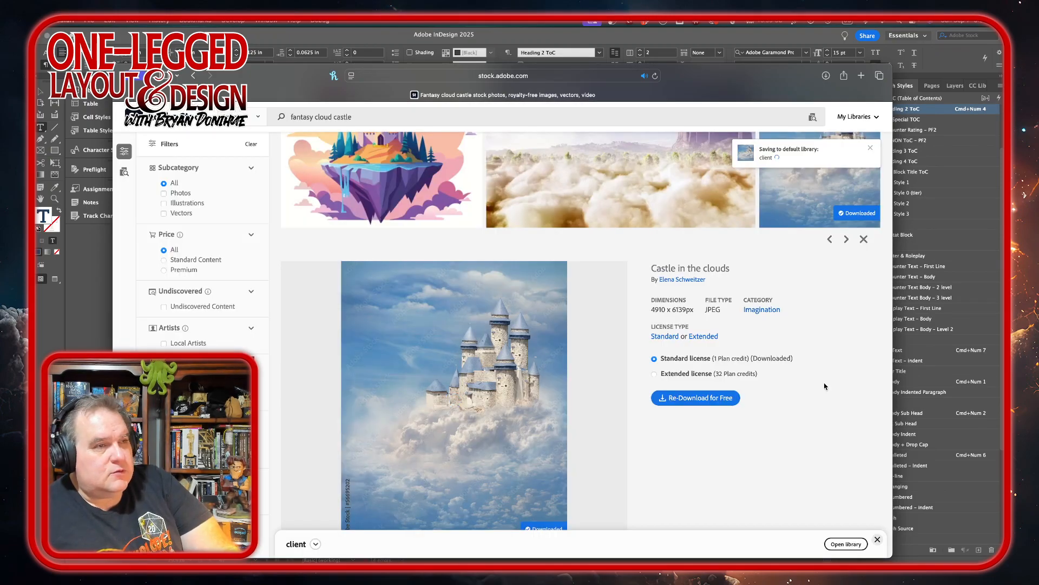
Open the downloaded AdobeStock_56695202.jpeg in Photoshop.
click(826, 77)
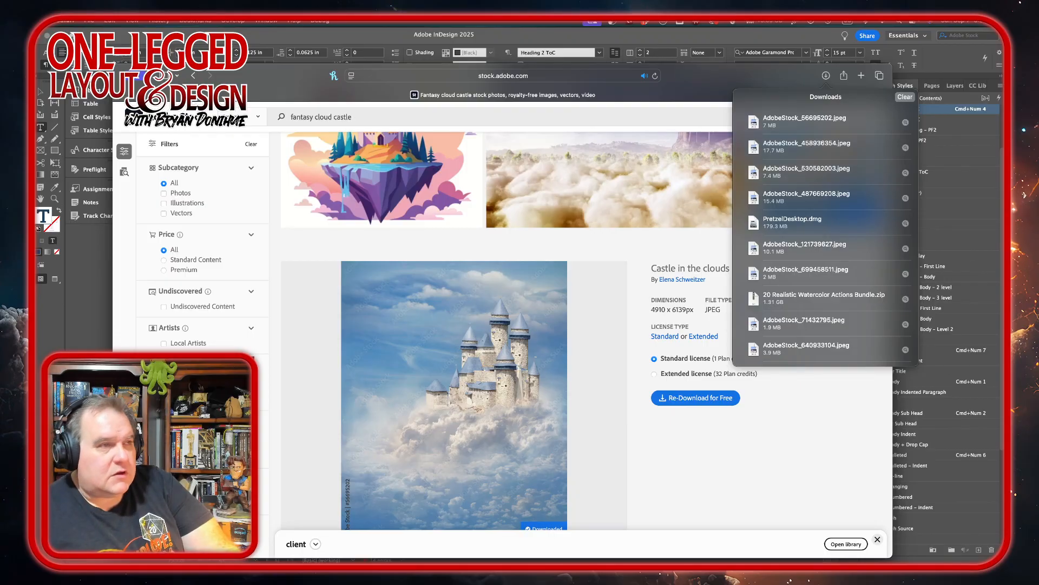
click(496, 34)
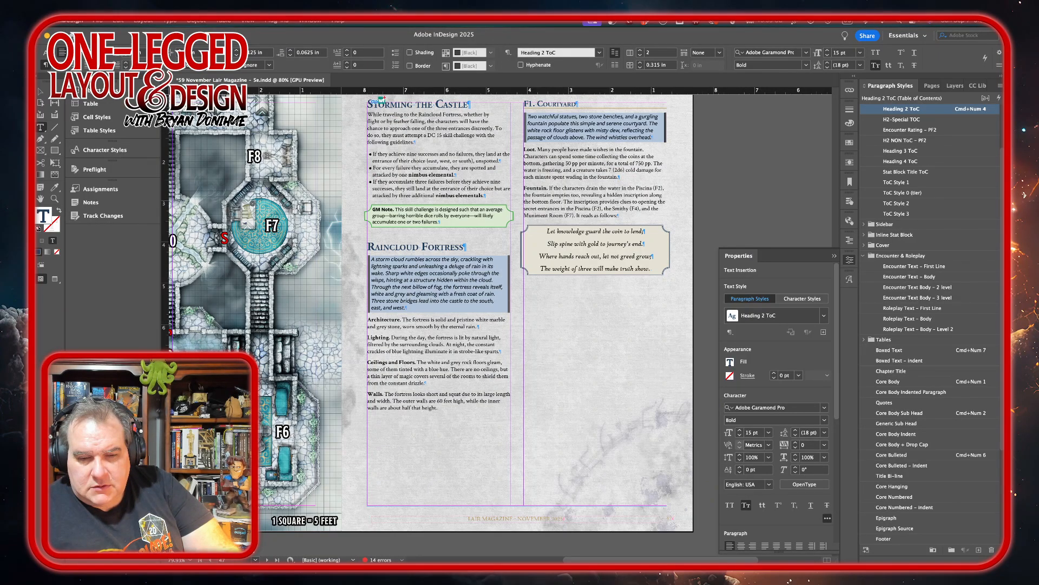
key(super+Tab)
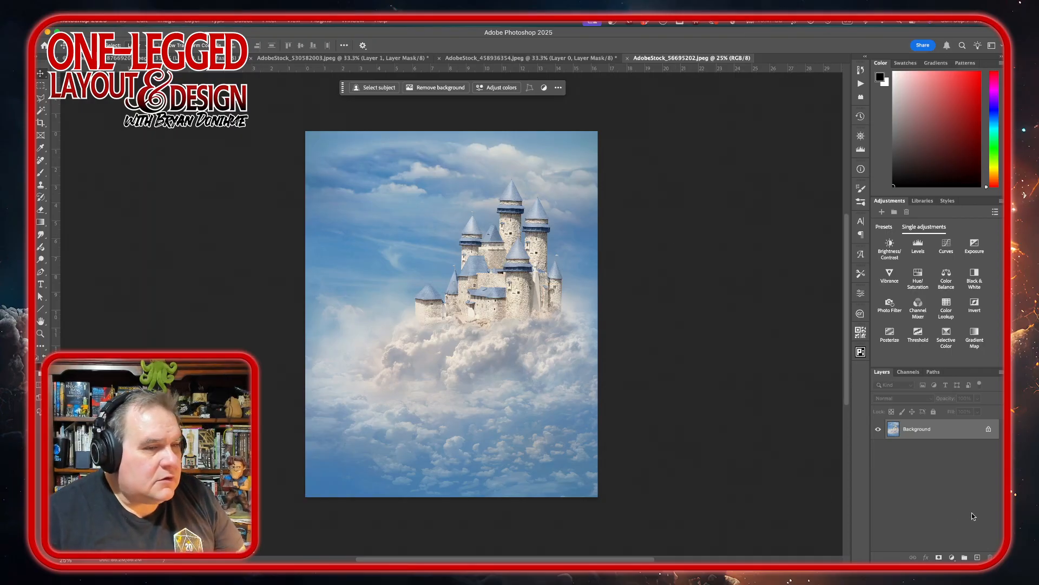
Unlock the castle photo's Background layer and open the image size settings.
click(989, 429)
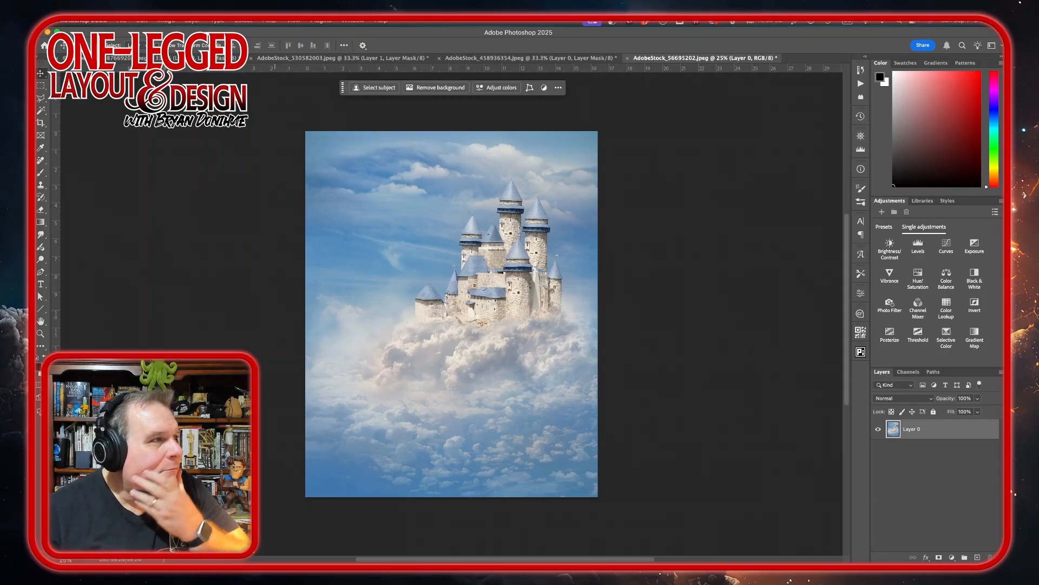
click(193, 23)
mouse_move(166, 23)
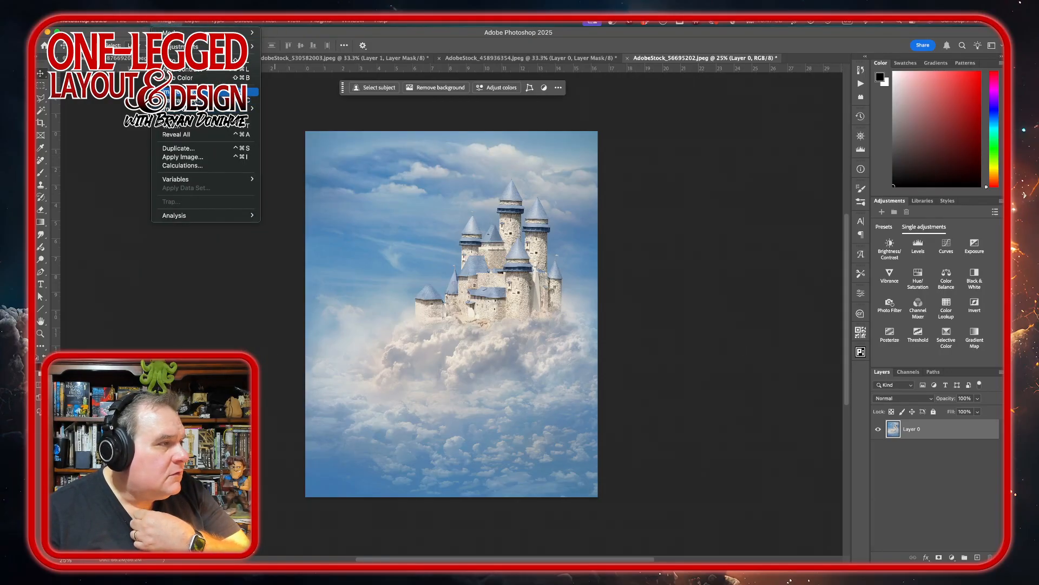
click(184, 92)
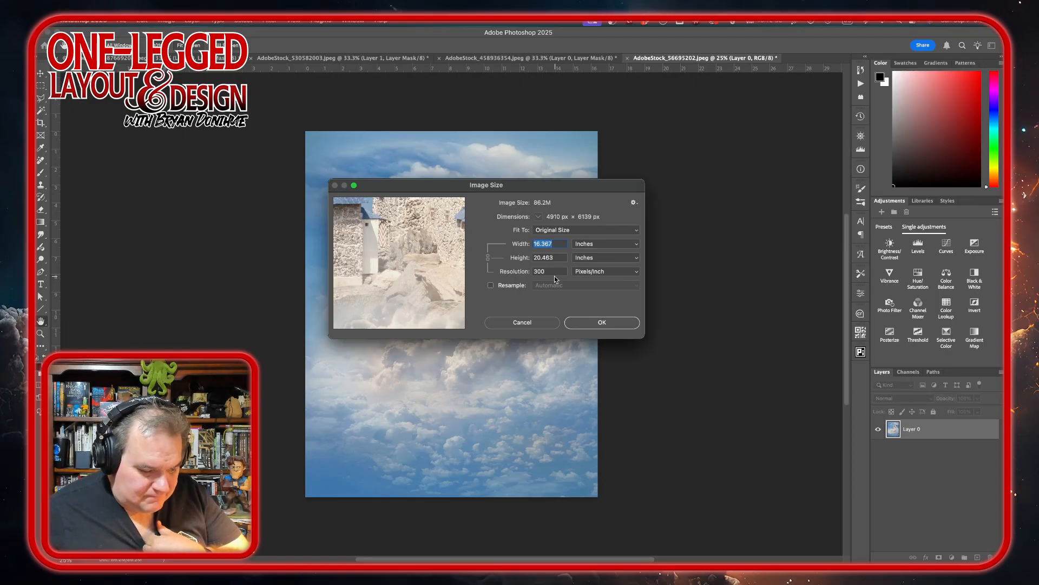
Try to size the castle image to 4 inches wide at 72 pixels/inch with resampling off.
text(4)
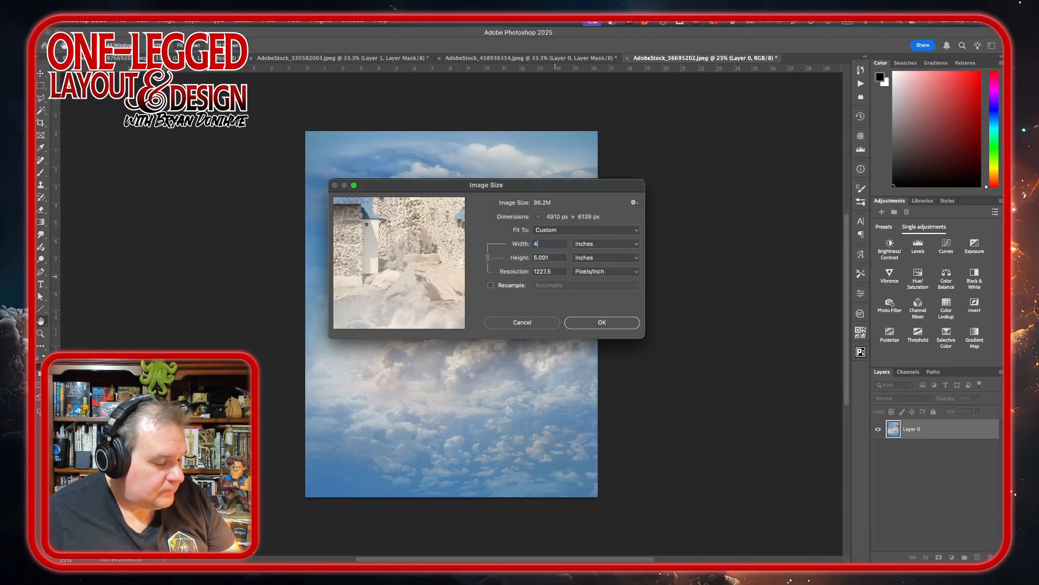
key(Tab)
key(Tab)
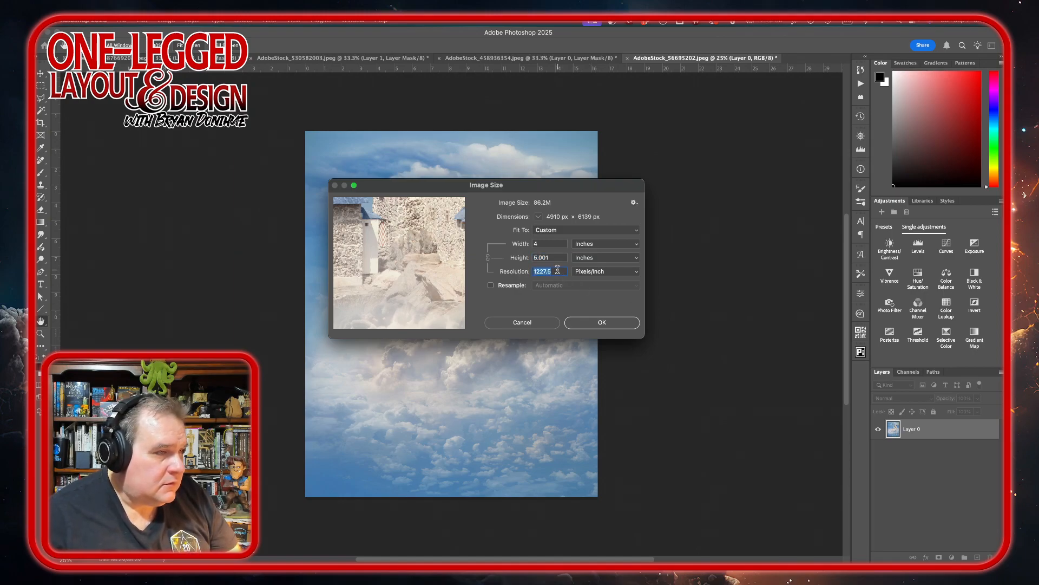
text(72)
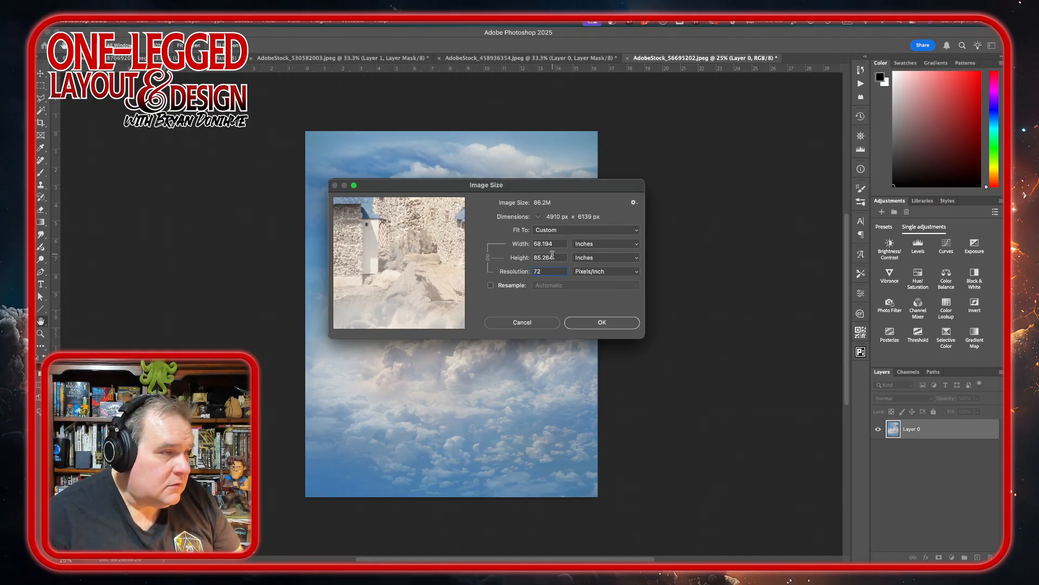
click(488, 260)
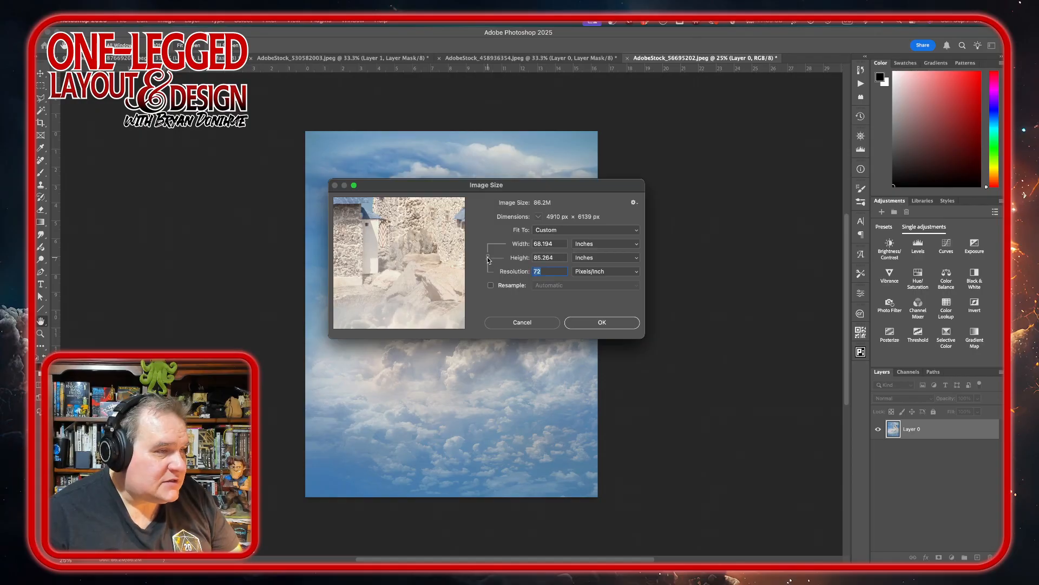
click(637, 247)
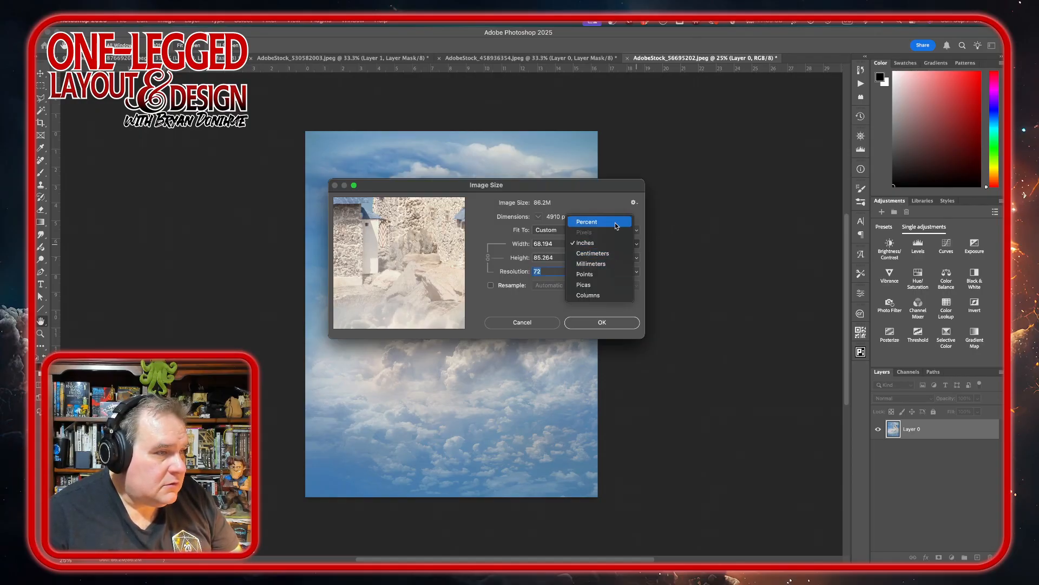
click(642, 297)
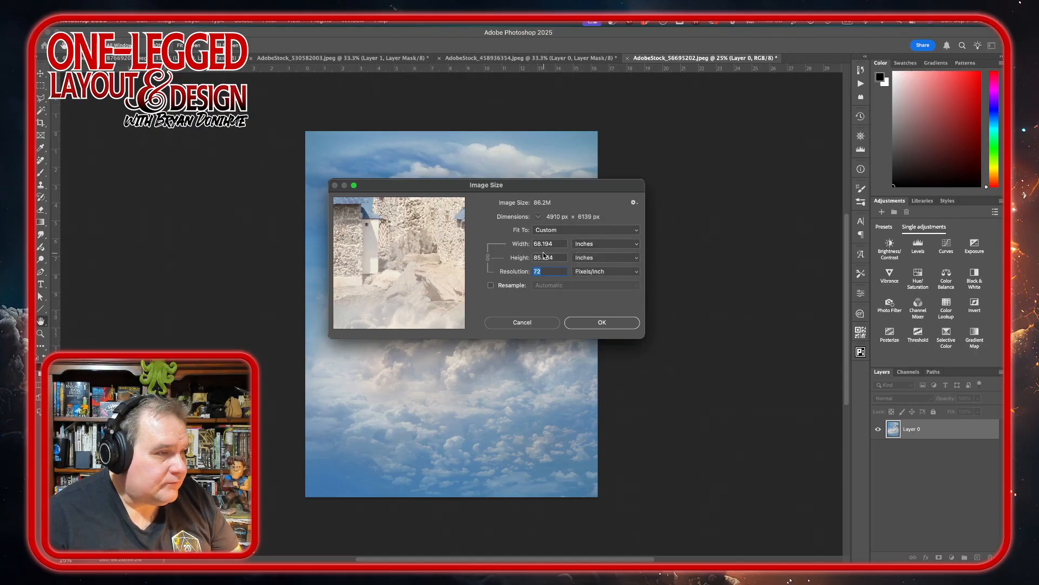
Turn on resampling and resize the castle image to 4 inches wide at 300 pixels/inch.
double_click(562, 244)
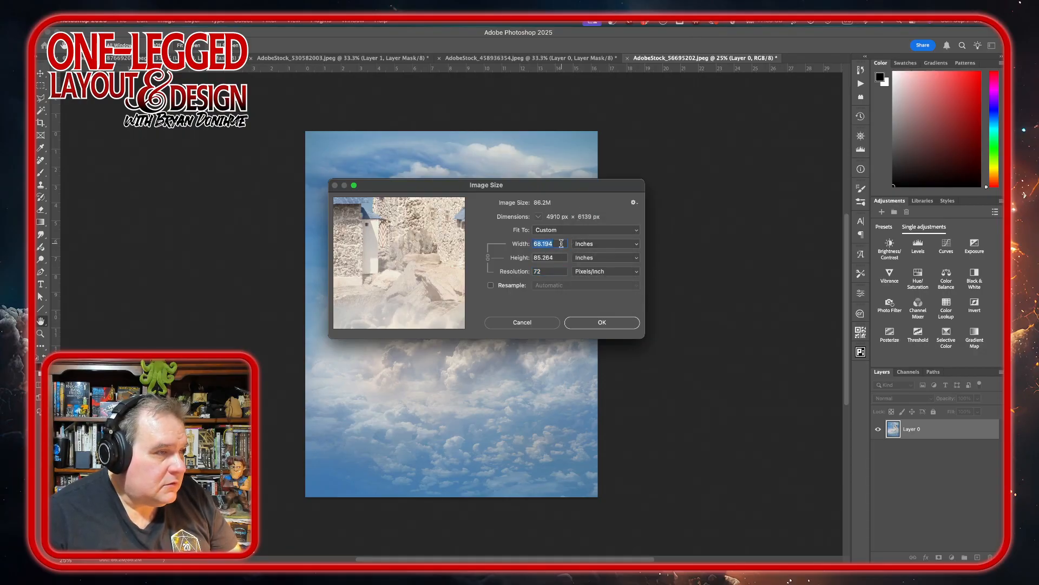
click(490, 285)
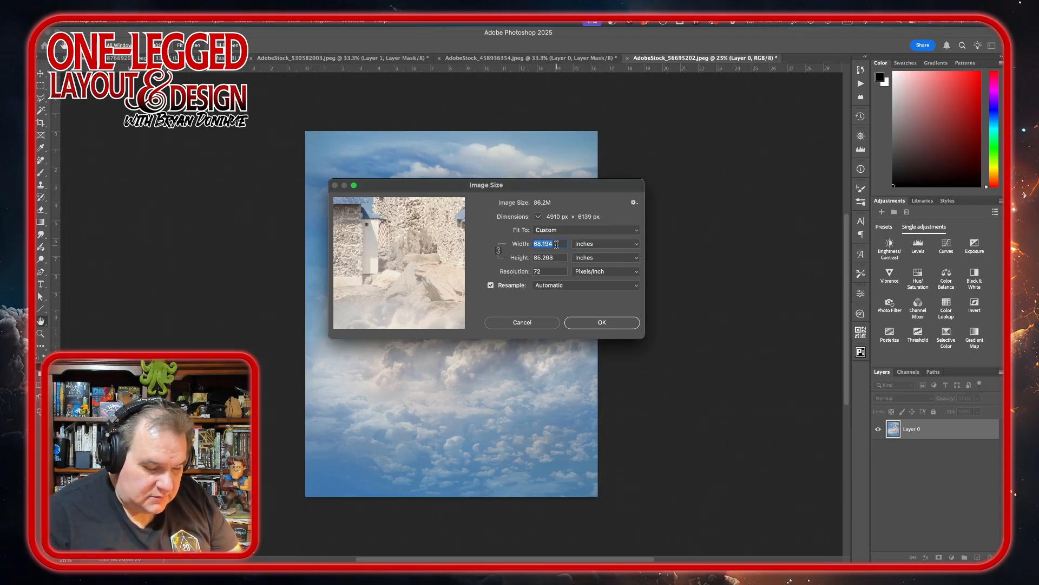
text(4)
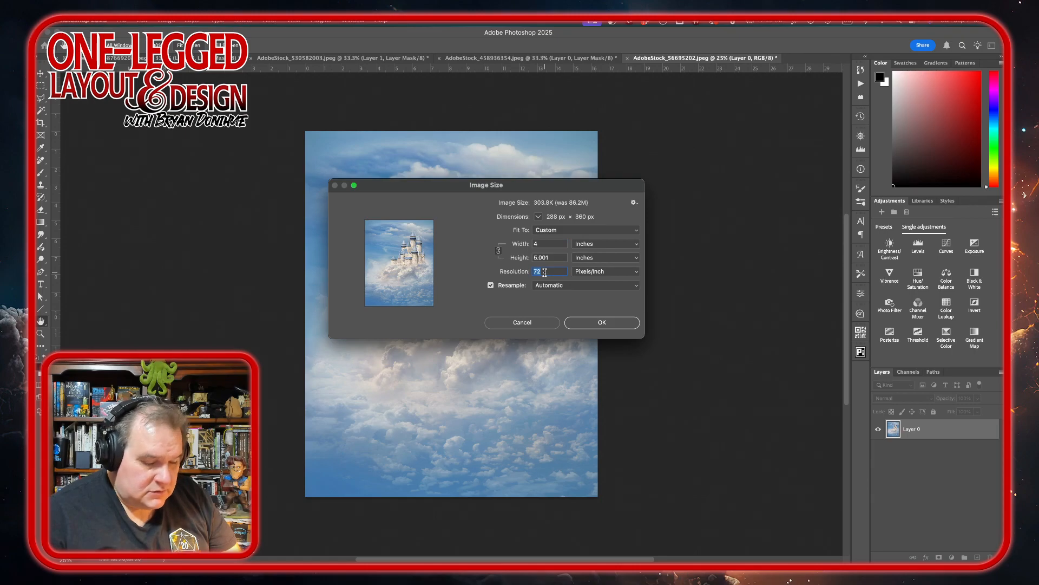
text(300)
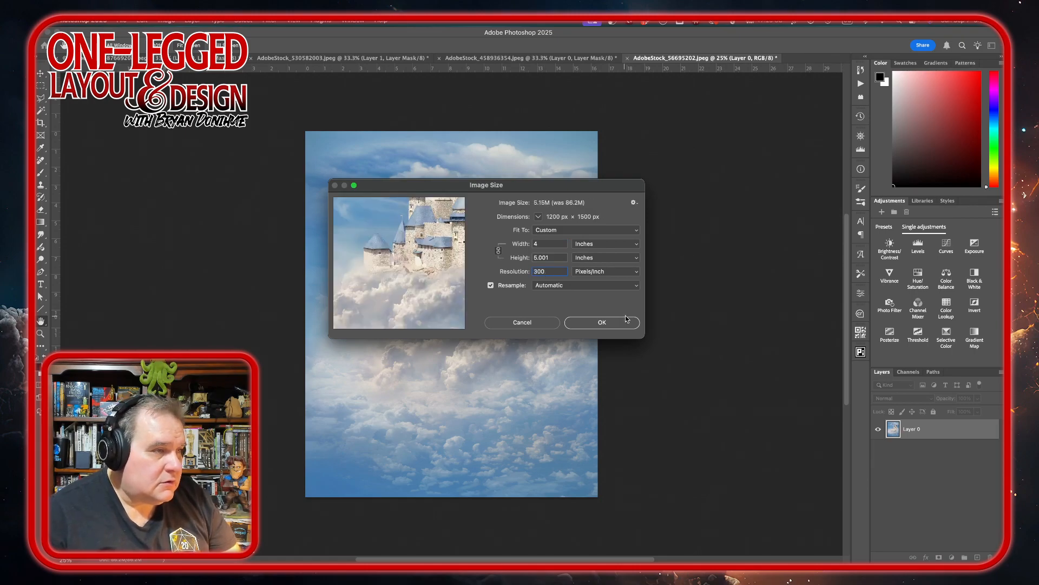
click(628, 321)
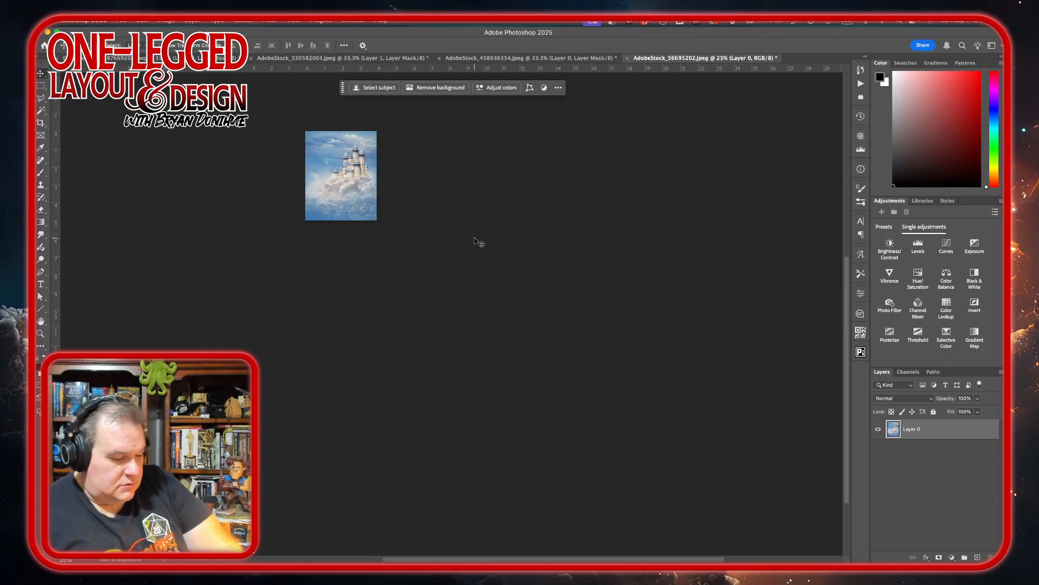
Run the Aquarelle Watercolor Painting action on the castle image and return to the Move tool.
scroll(479, 242, up, 3)
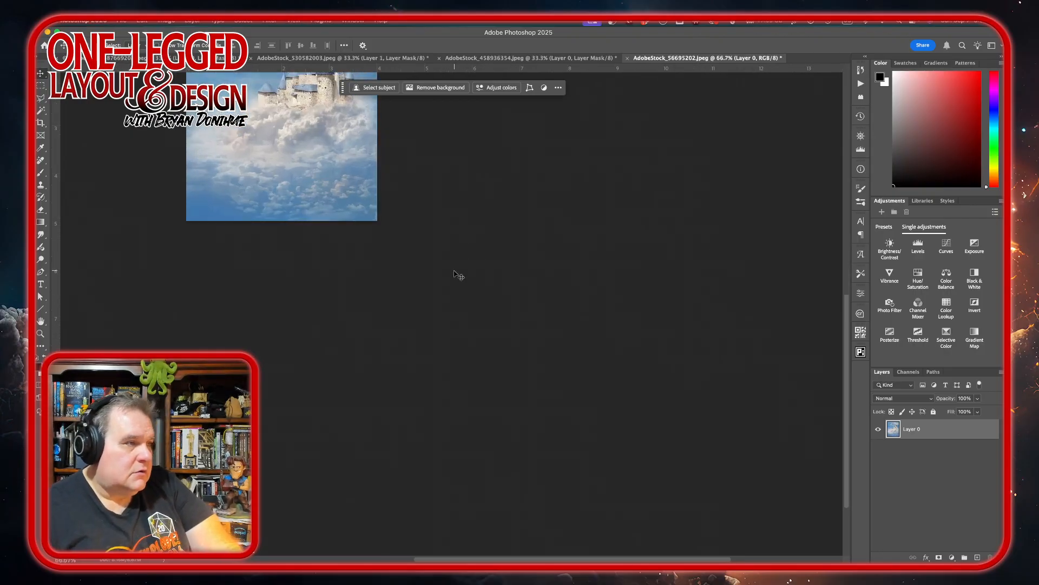
scroll(396, 406, up, 5)
scroll(397, 407, left, 4)
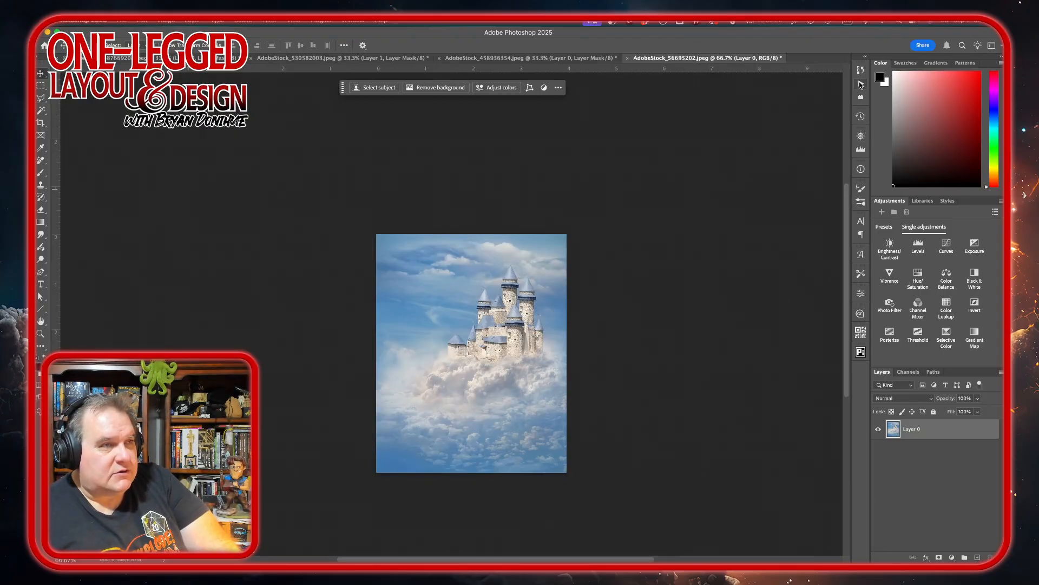
click(861, 84)
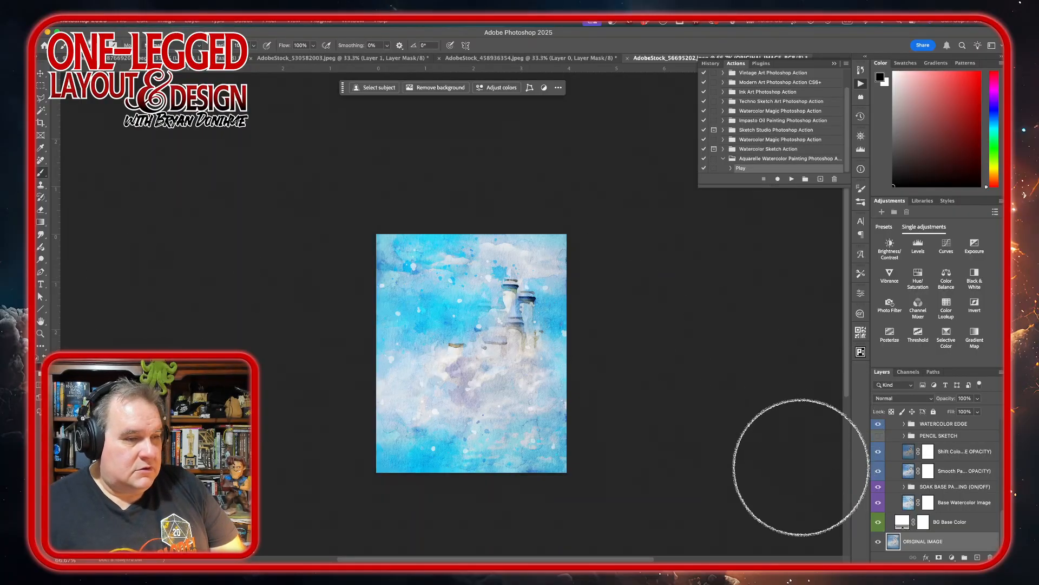
click(40, 74)
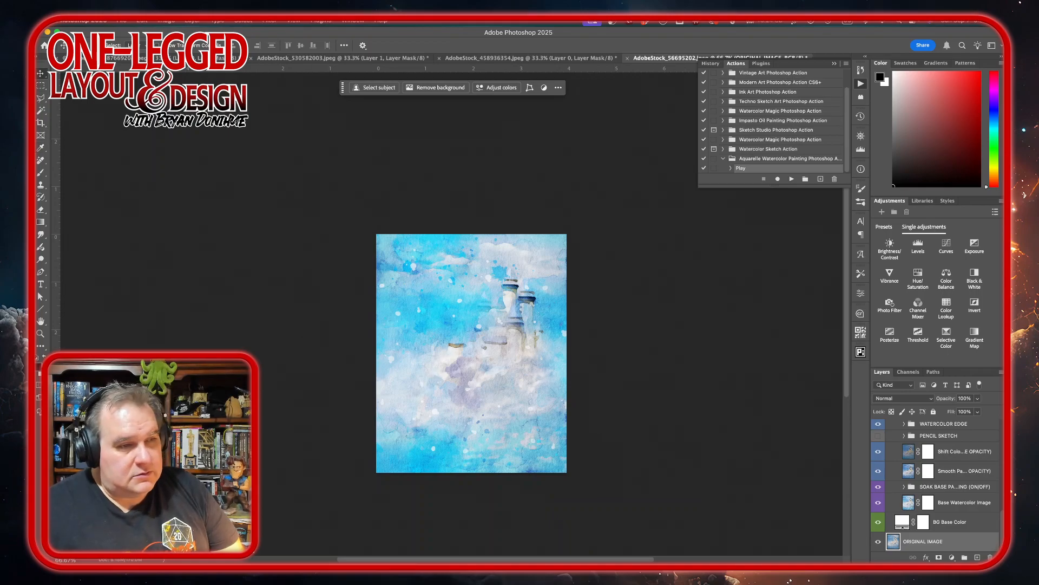
Stamp the visible watercolor result onto a new layer above the collapsed Aquarelle group, and hide the group and the ORIGINAL IMAGE layer.
scroll(953, 487, up, 5)
click(894, 427)
click(889, 425)
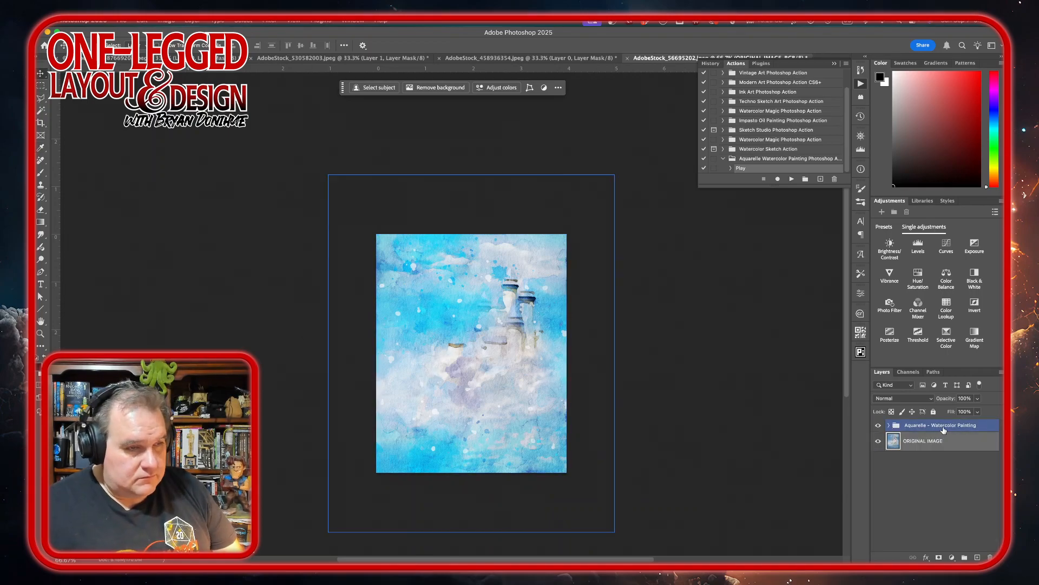
click(949, 425)
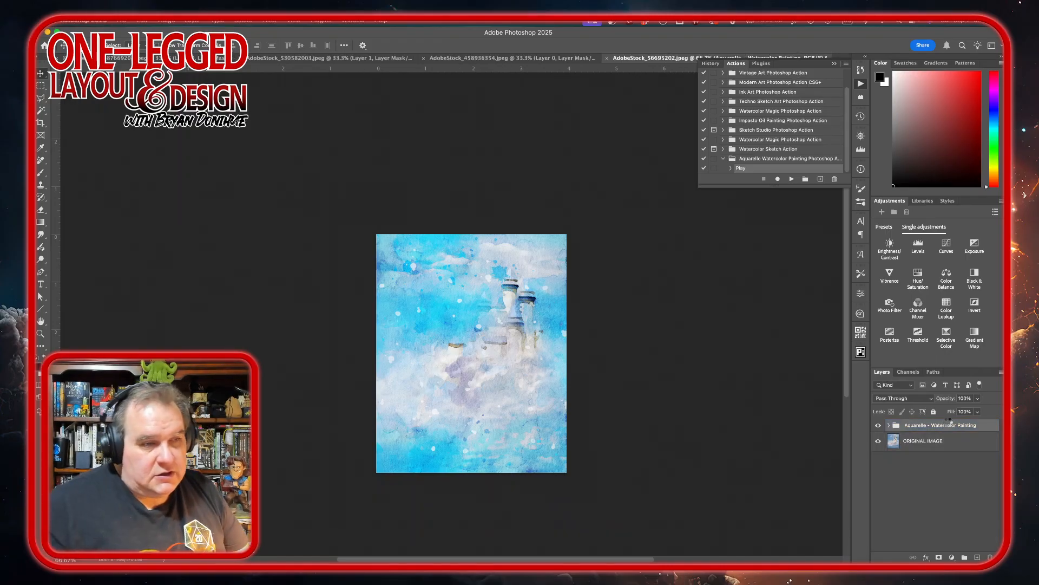
key(alt+shift+super+e)
key(alt+shift+super+e)
click(878, 460)
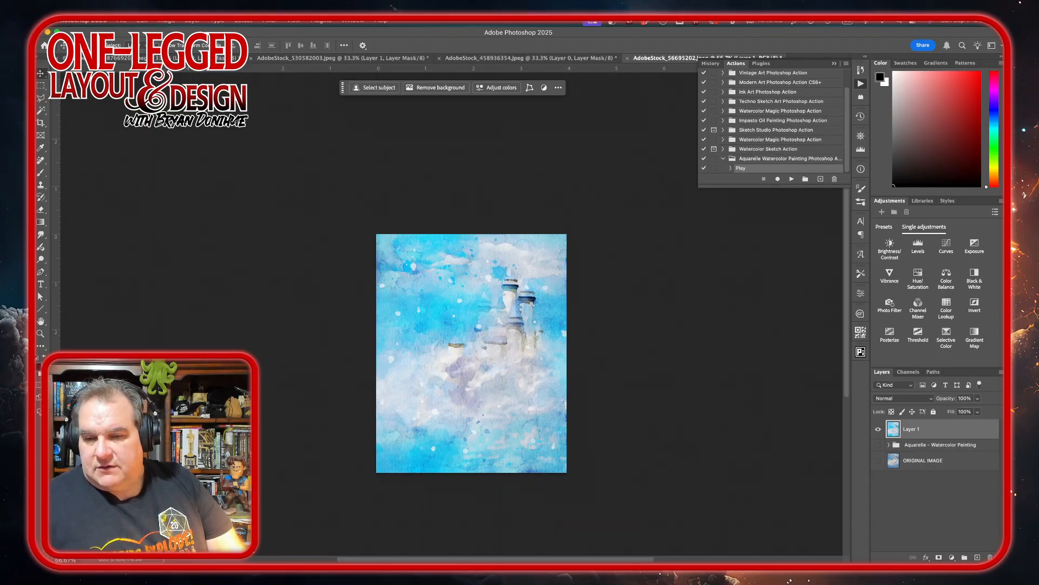
key(super+Tab)
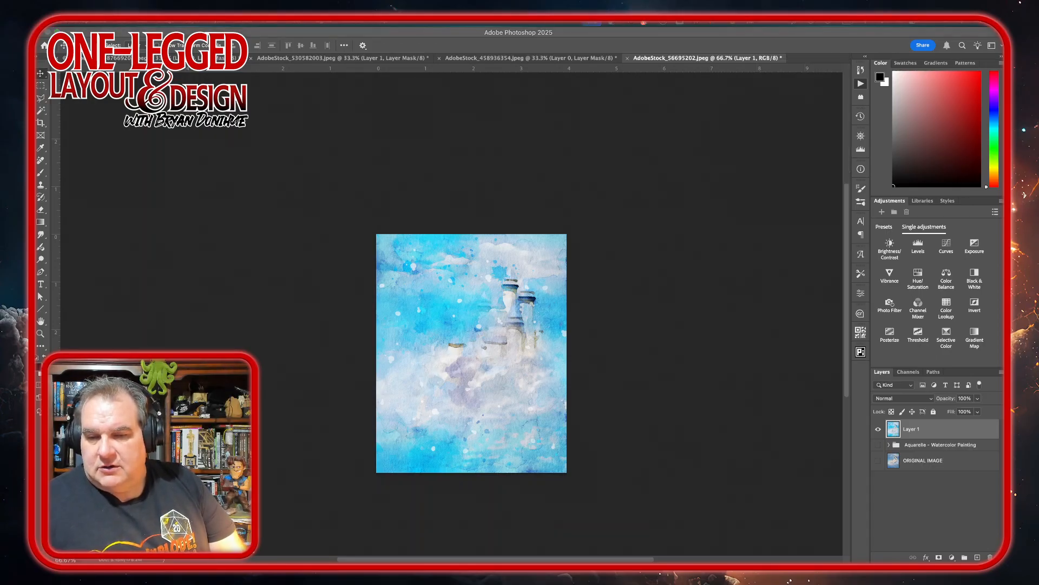